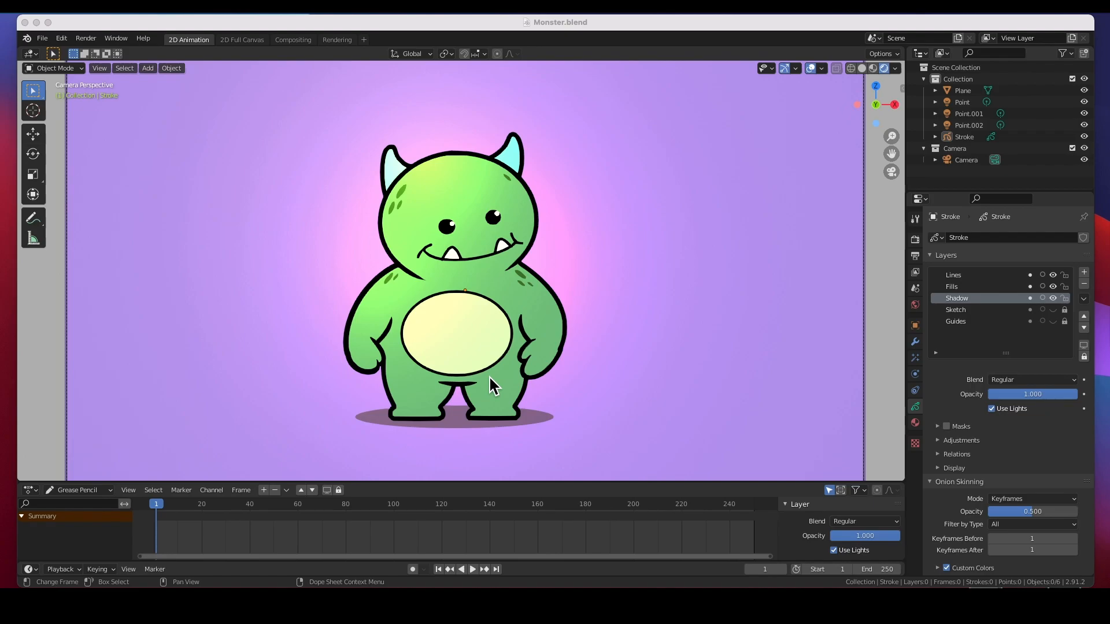
Switch the monster's Stroke object to Draw mode and back to Object Mode
{"action": "left_click", "coordinate": [57, 68]}
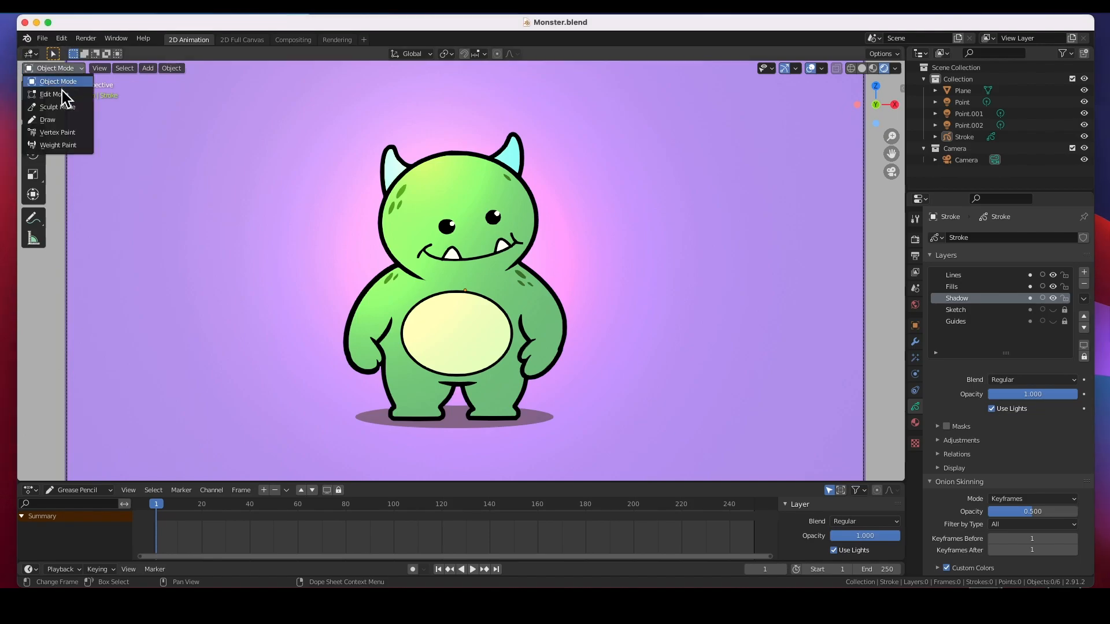
{"action": "left_click", "coordinate": [52, 119]}
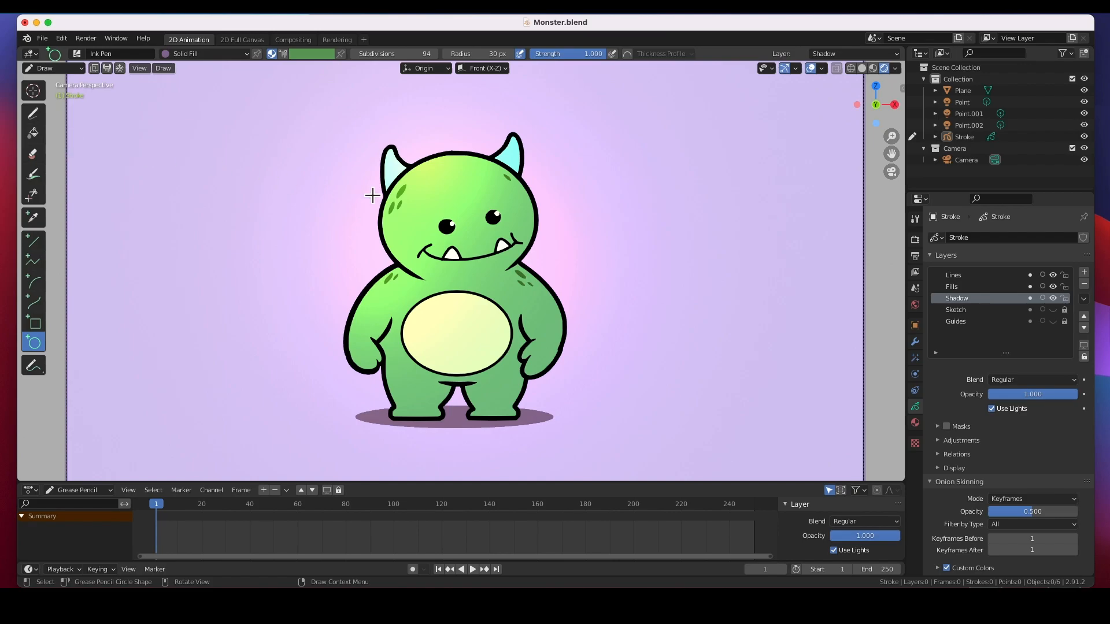
{"action": "left_click", "coordinate": [68, 68]}
{"action": "left_click", "coordinate": [68, 86]}
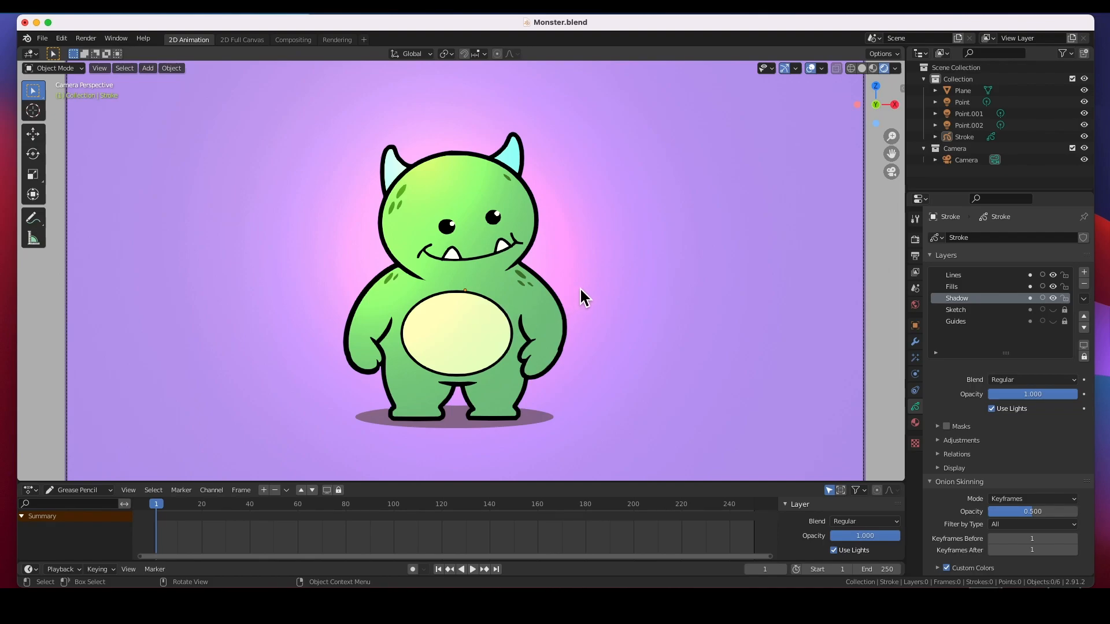
Examine the monster drawing and its background plane from the side in 3D space, selecting the plane
{"action": "middle_click_drag", "start_coordinate": [595, 279], "coordinate": [465, 266]}
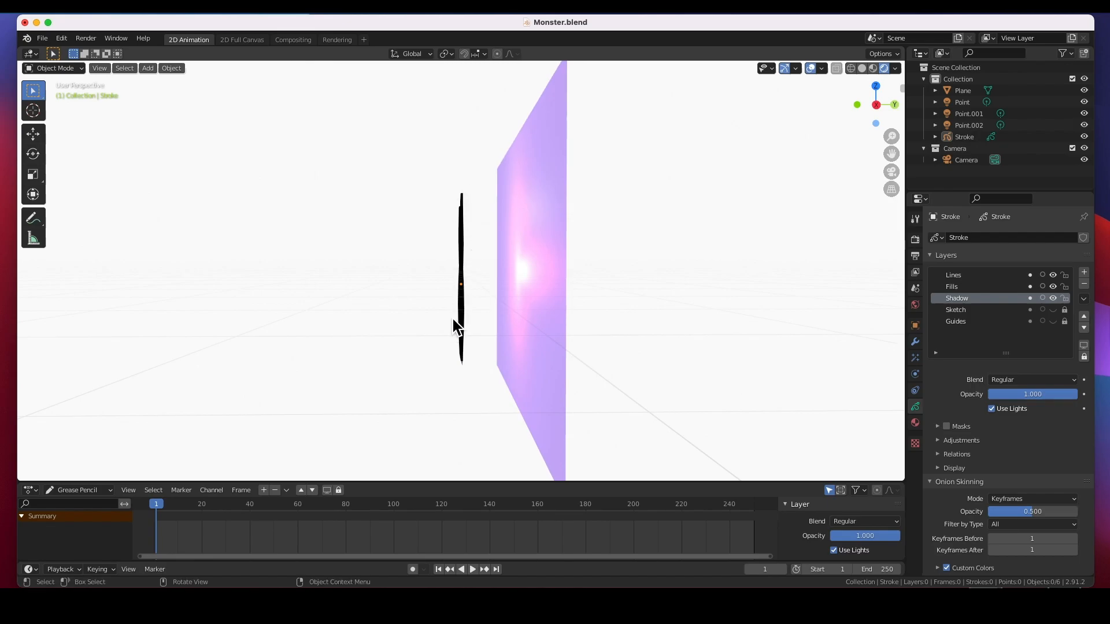
{"action": "middle_click_drag", "start_coordinate": [456, 317], "coordinate": [508, 327]}
{"action": "middle_click_drag", "start_coordinate": [451, 278], "coordinate": [460, 278]}
{"action": "left_click", "coordinate": [634, 277]}
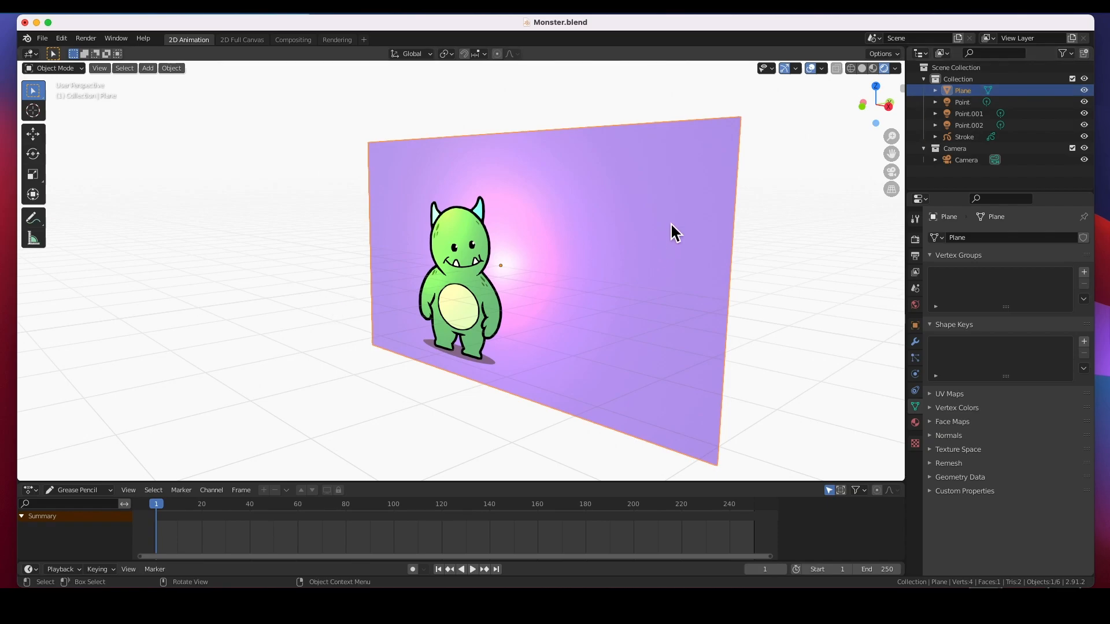
{"action": "middle_click_drag", "start_coordinate": [577, 231], "coordinate": [519, 237]}
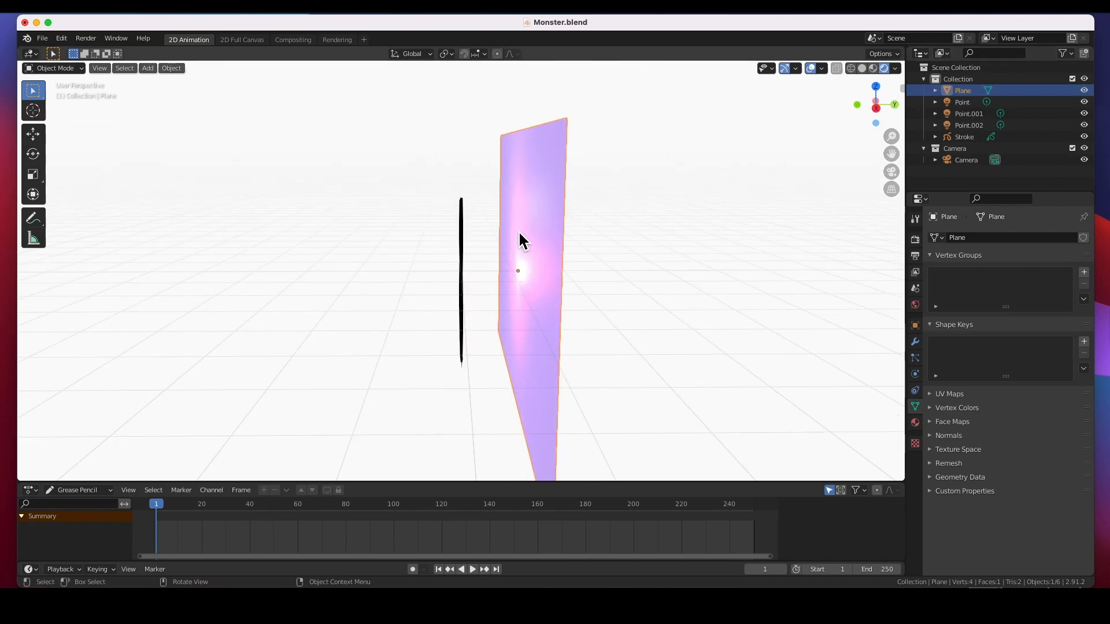
Show the Extras overlay, select the point light between the monster and the plane, and return to the camera view
{"action": "left_click", "coordinate": [823, 68]}
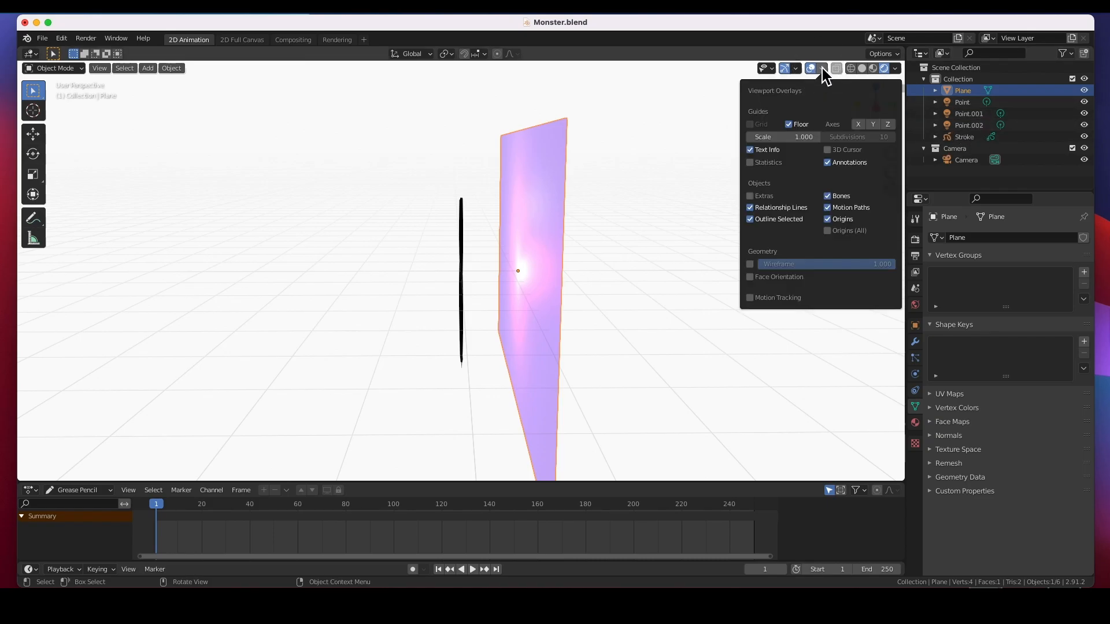
{"action": "left_click", "coordinate": [754, 199]}
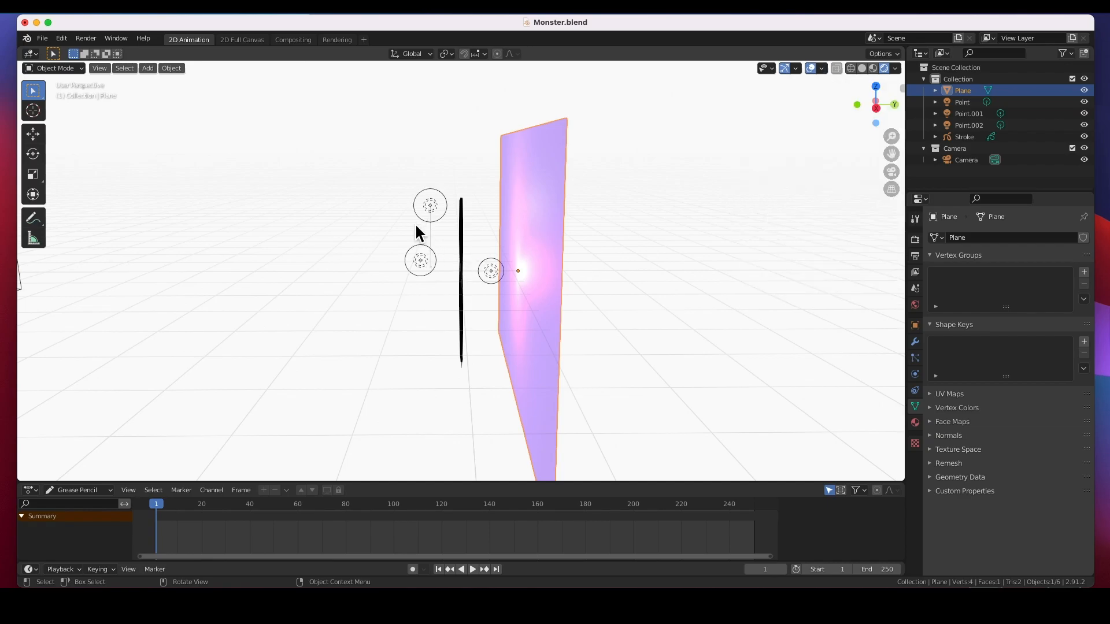
{"action": "left_click", "coordinate": [494, 271]}
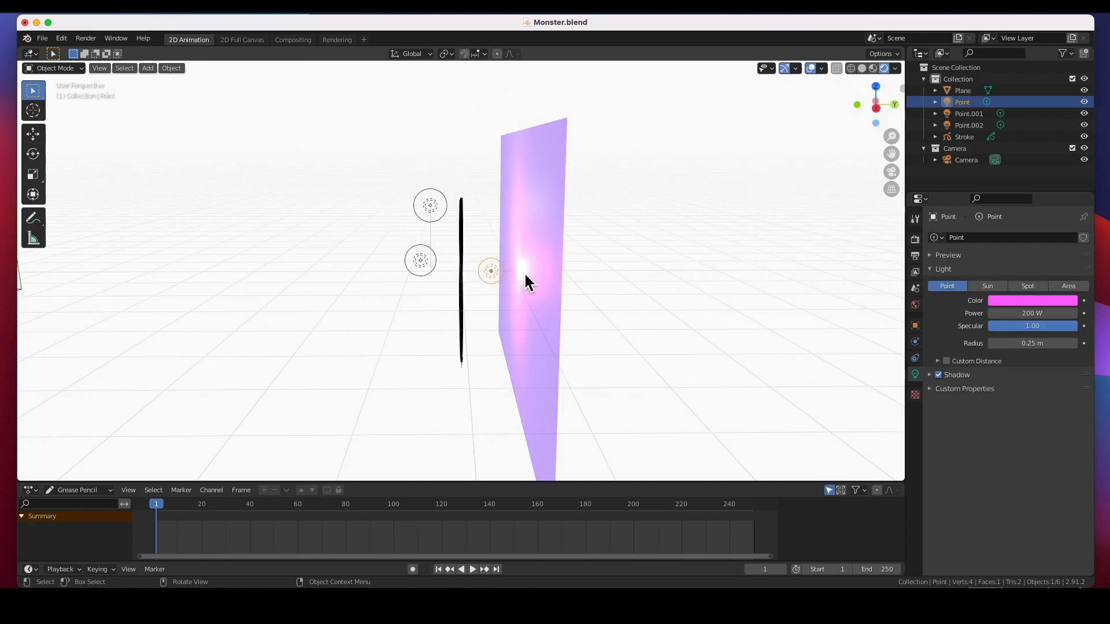
{"action": "middle_click_drag", "start_coordinate": [526, 269], "coordinate": [615, 245]}
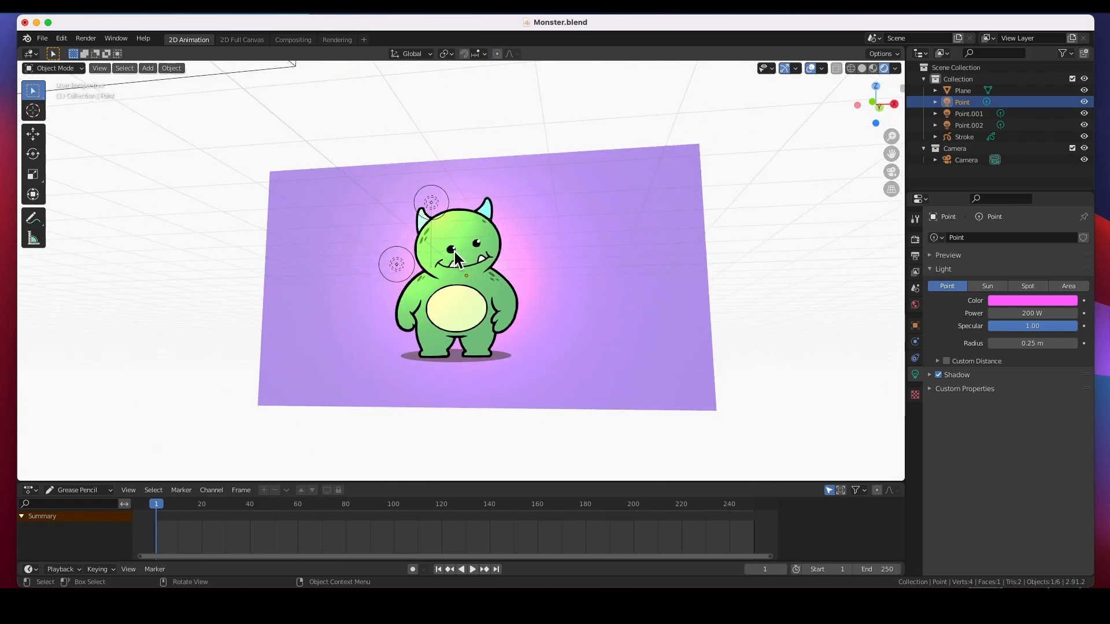
{"action": "key", "text": "KP_0"}
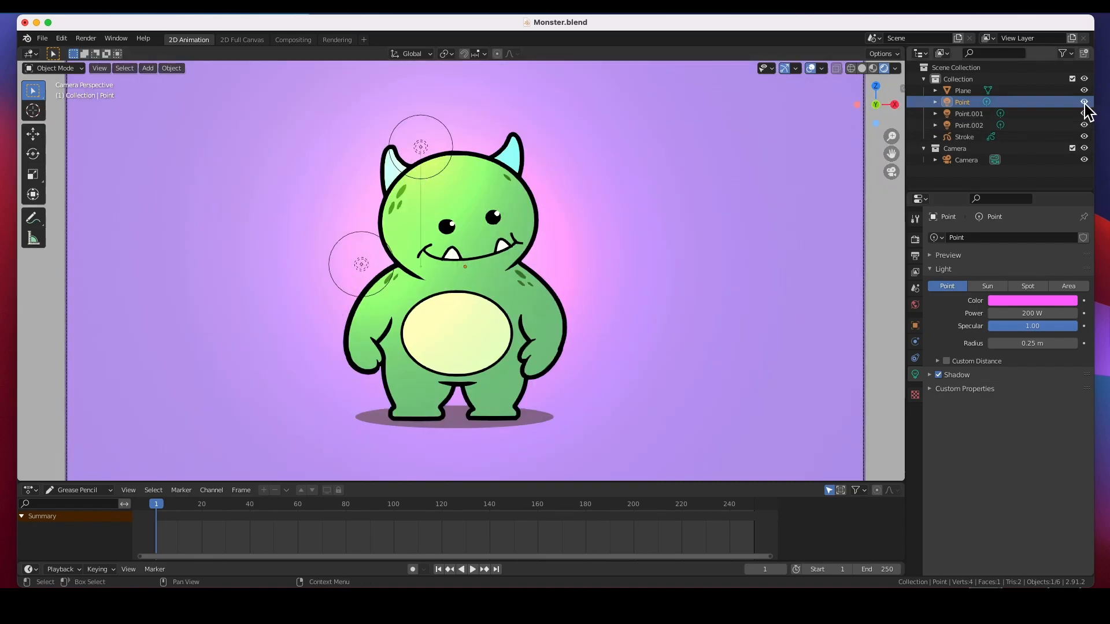
Hide all three point lights, and show them again one by one to compare the lighting on the monster
{"action": "left_click_drag", "start_coordinate": [1085, 105], "coordinate": [1087, 129]}
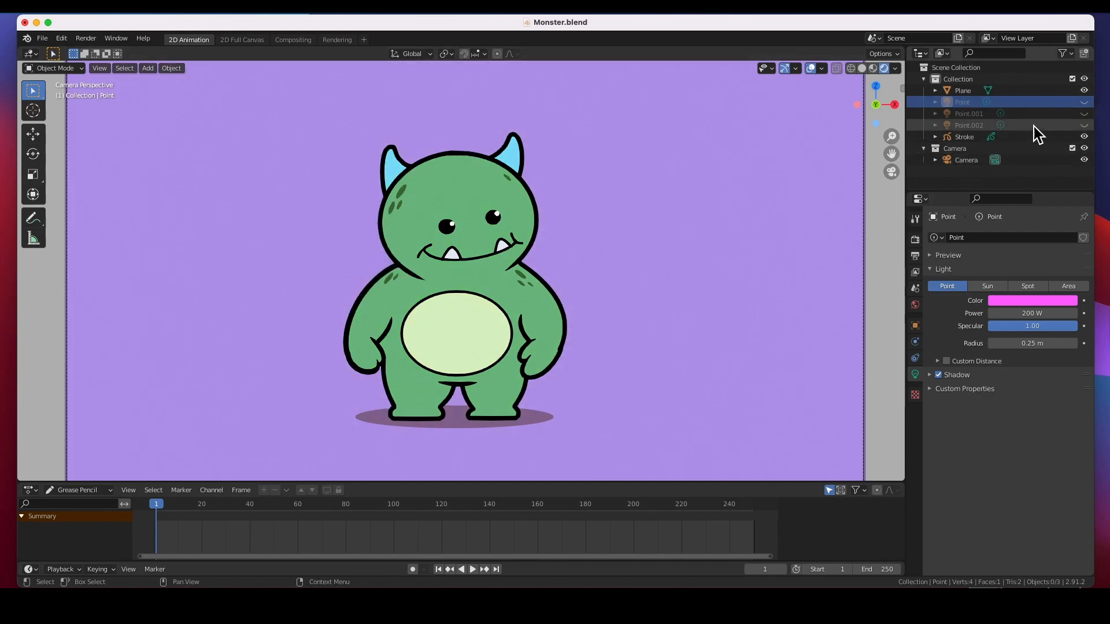
{"action": "left_click", "coordinate": [1085, 125]}
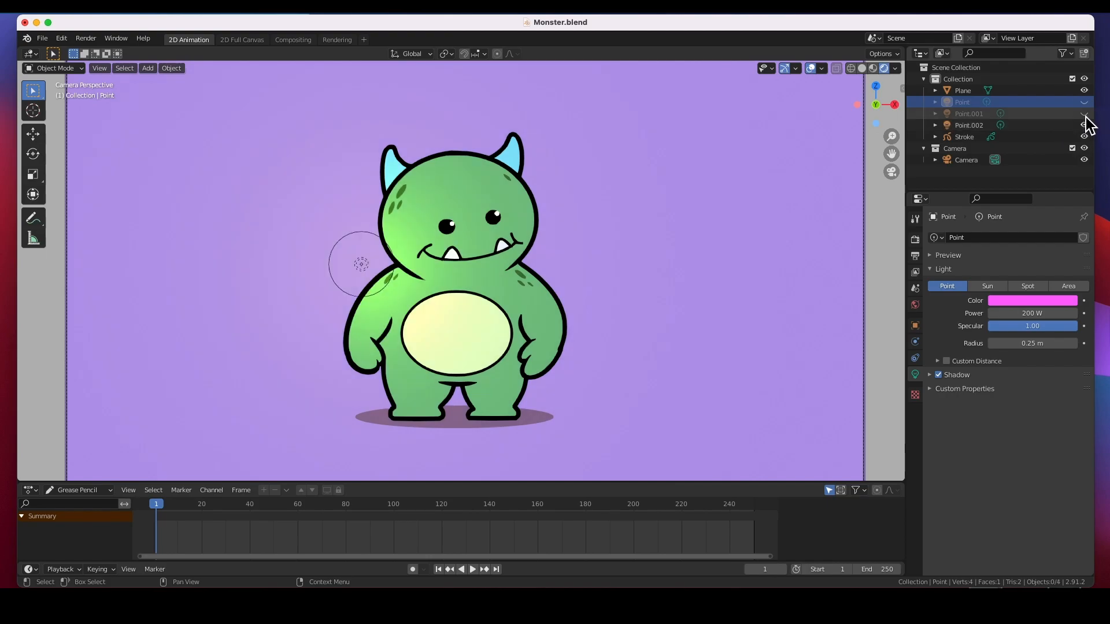
{"action": "left_click", "coordinate": [1084, 113]}
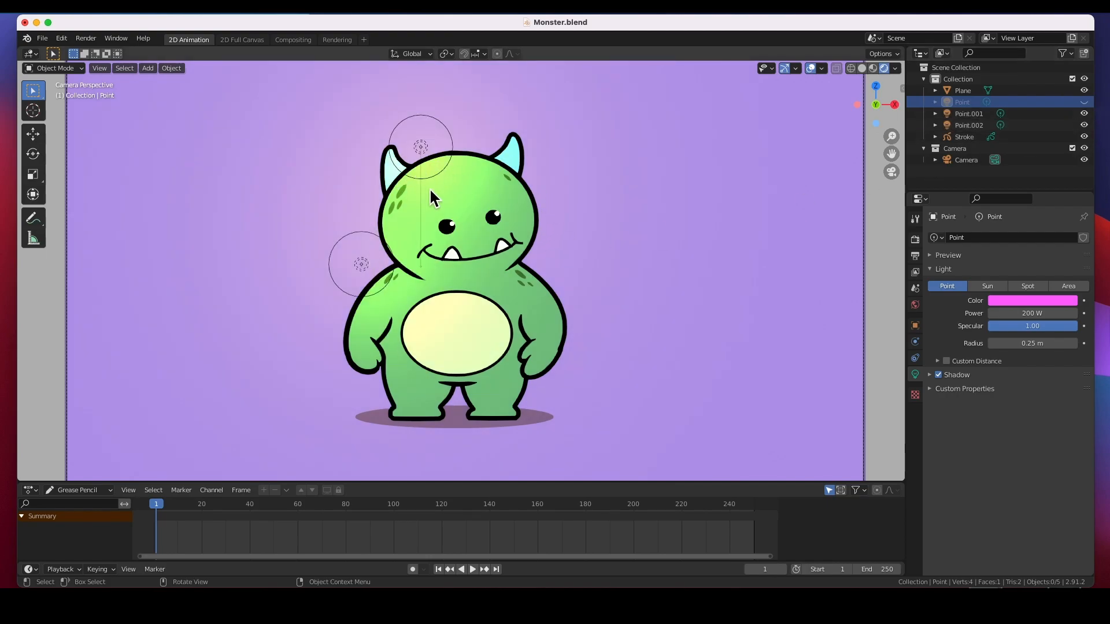
{"action": "left_click", "coordinate": [1084, 102]}
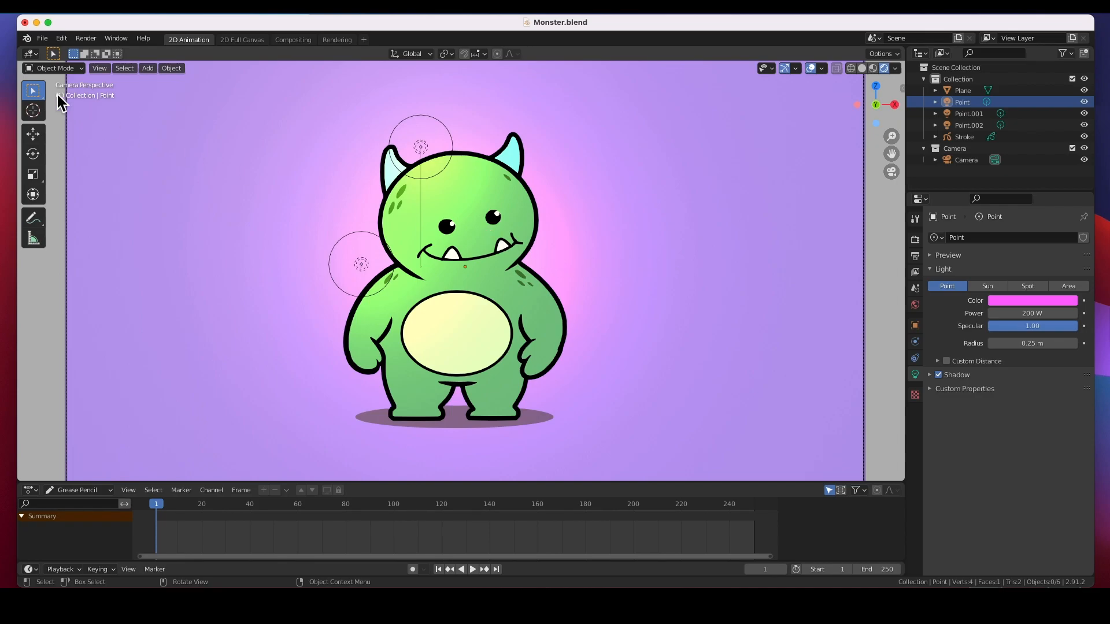
Create a new 2D Animation file without saving the changes to the Monster file
{"action": "left_click", "coordinate": [42, 42]}
{"action": "mouse_move", "coordinate": [49, 51]}
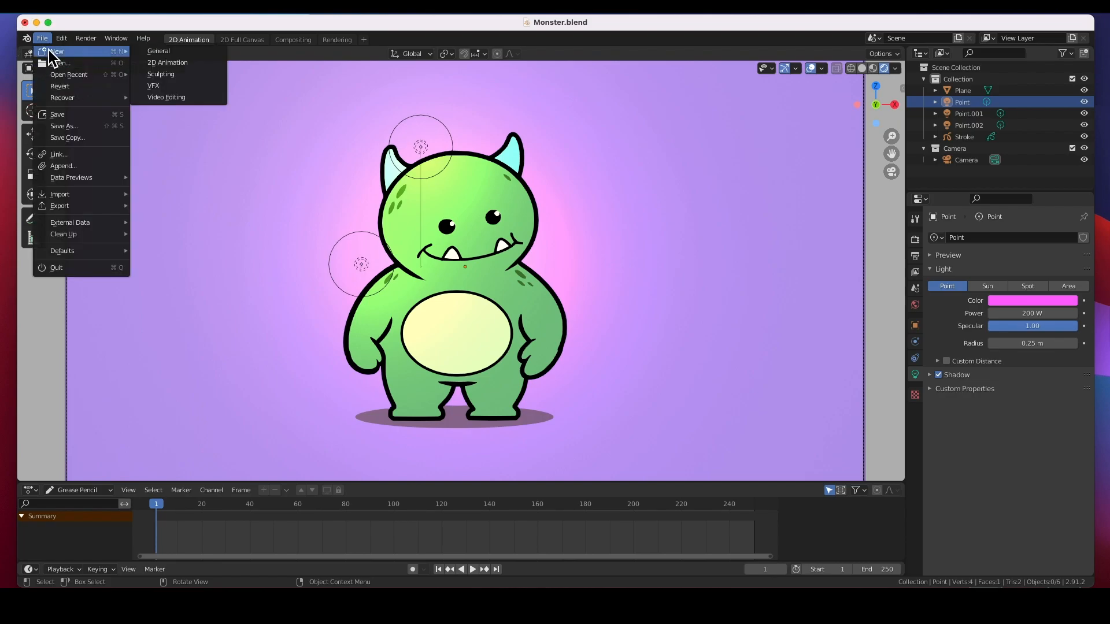
{"action": "left_click", "coordinate": [185, 54]}
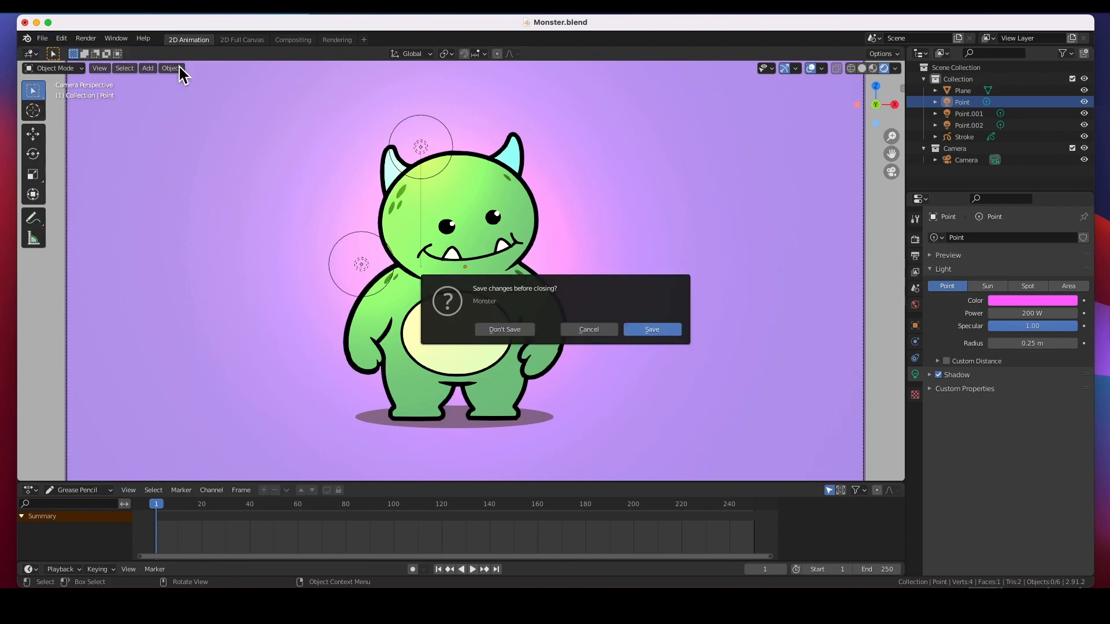
{"action": "left_click", "coordinate": [498, 330]}
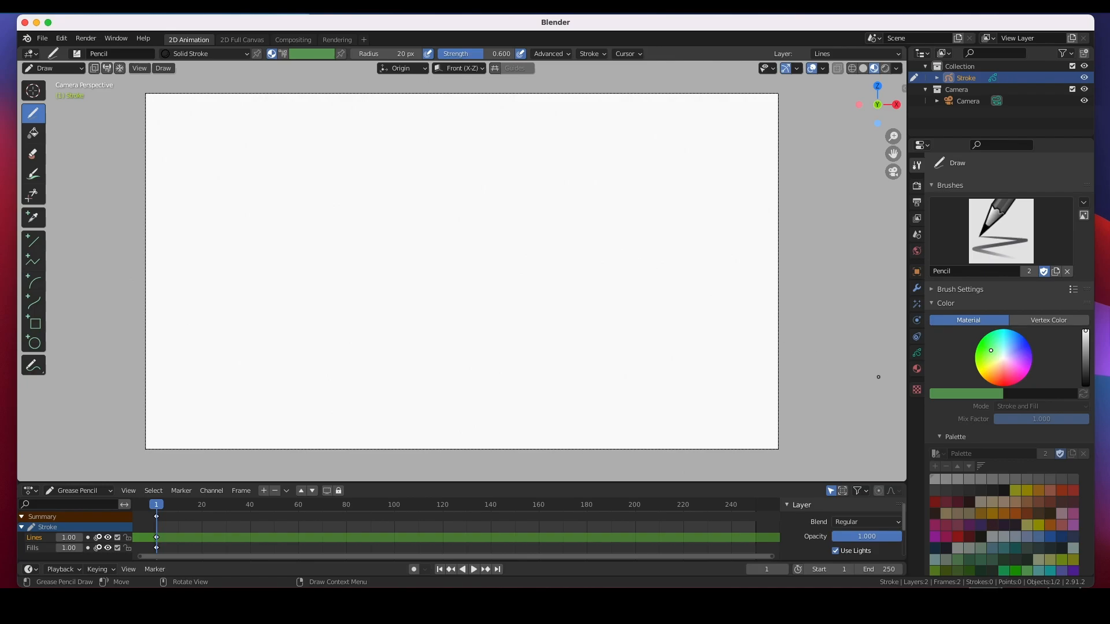
Add a new Grease Pencil layer to the Stroke object and name it "guides"
{"action": "left_click", "coordinate": [919, 355]}
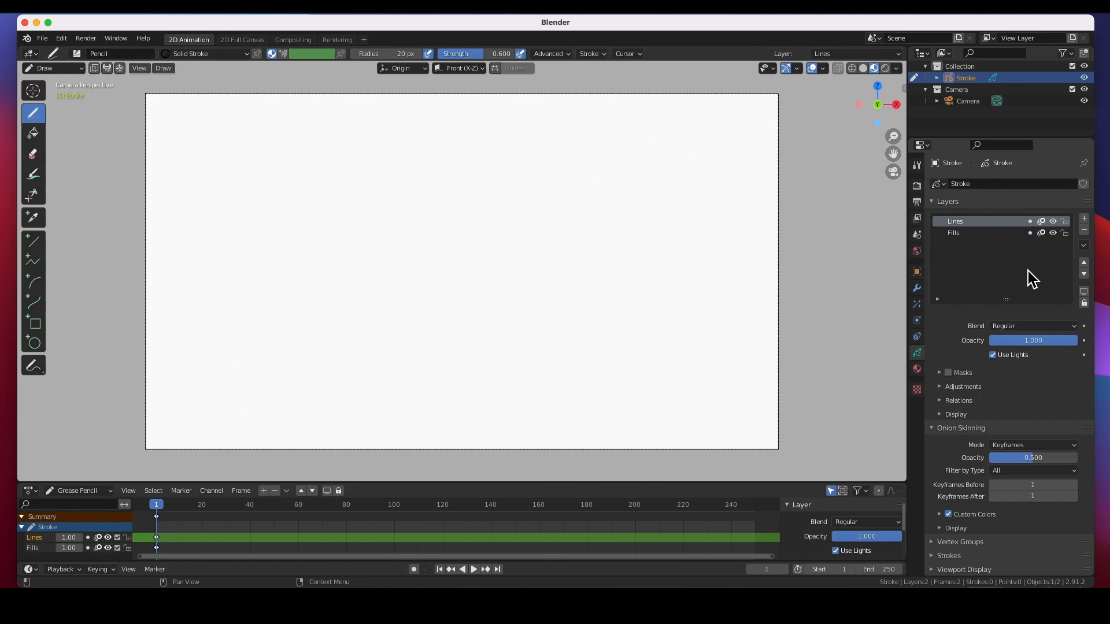
{"action": "left_click", "coordinate": [1084, 219]}
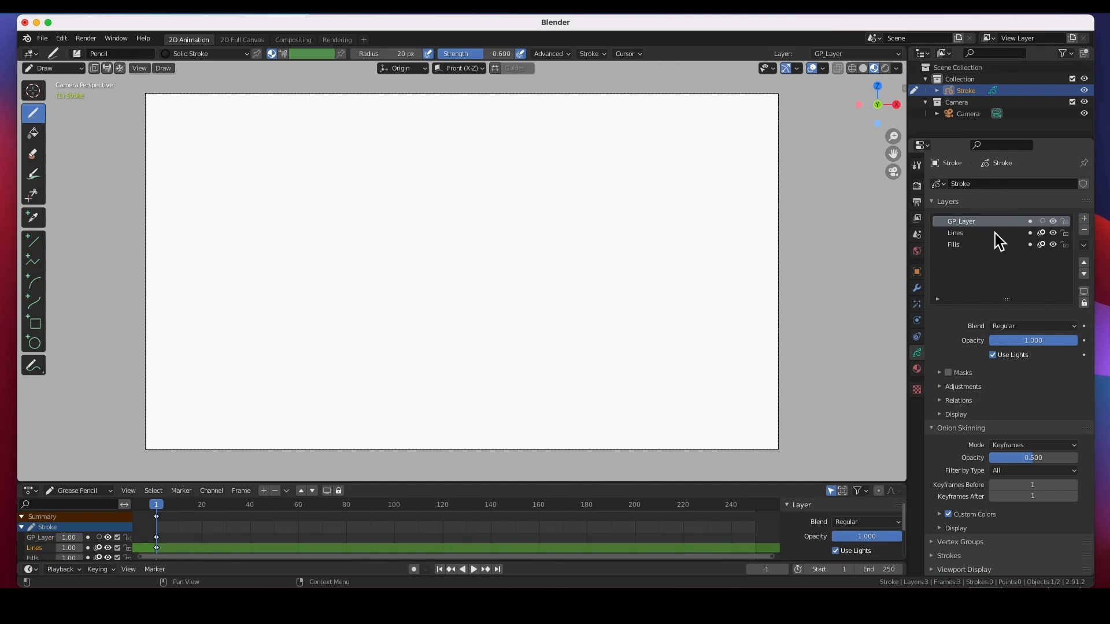
{"action": "left_click", "coordinate": [964, 224]}
{"action": "double_click", "coordinate": [964, 224]}
{"action": "type", "text": "guides"}
{"action": "key", "text": "Return"}
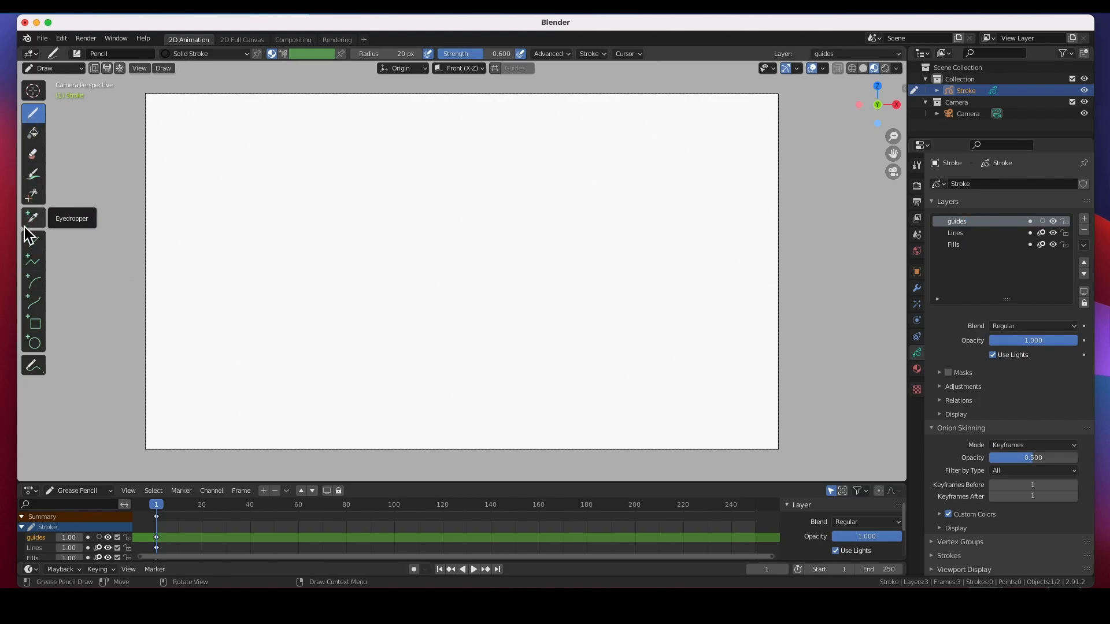
Draw a straight horizontal line across the lower canvas with the Line tool, using the Squares Stroke material and strength 1.000
{"action": "left_click", "coordinate": [35, 246]}
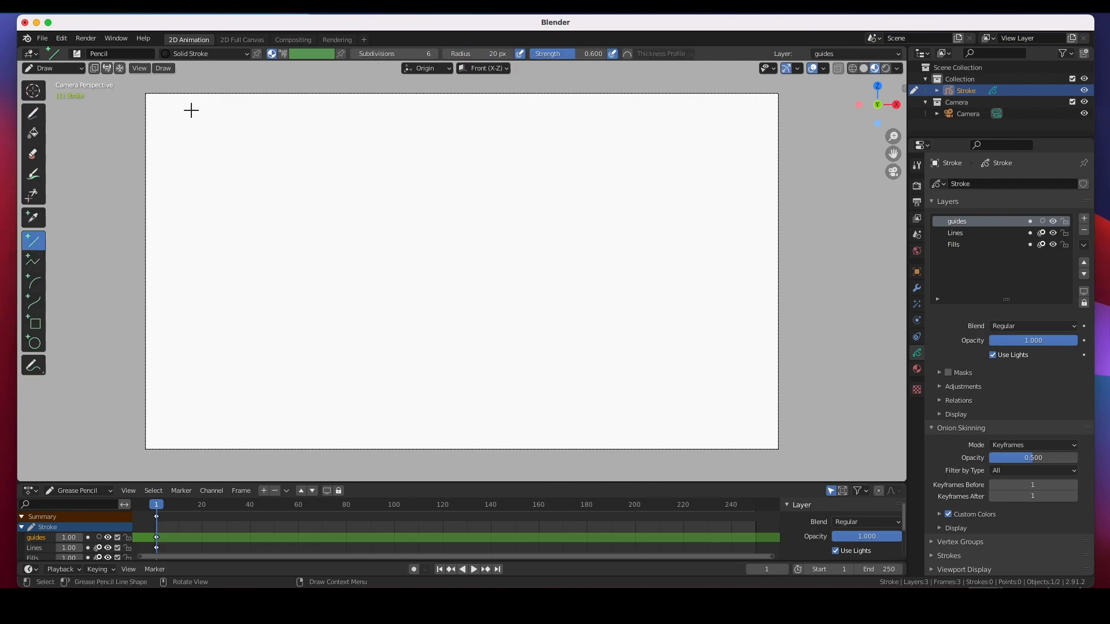
{"action": "left_click", "coordinate": [218, 54]}
{"action": "left_click", "coordinate": [184, 91]}
{"action": "left_click", "coordinate": [405, 151]}
{"action": "left_click_drag", "start_coordinate": [579, 55], "coordinate": [610, 55]}
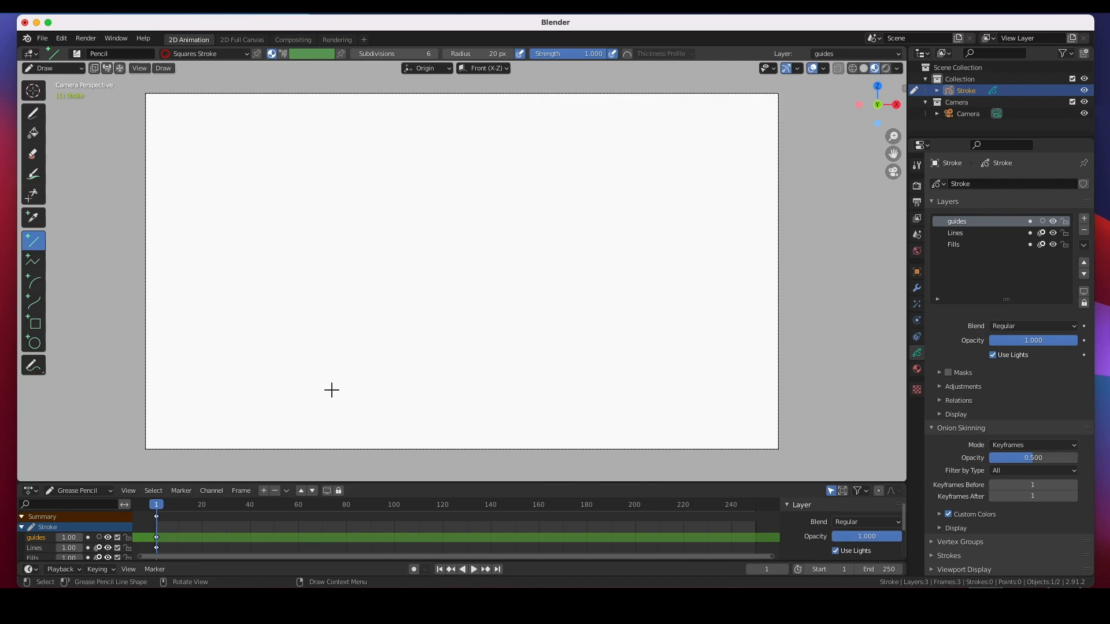
{"action": "left_click_drag", "start_coordinate": [159, 393], "coordinate": [765, 385]}
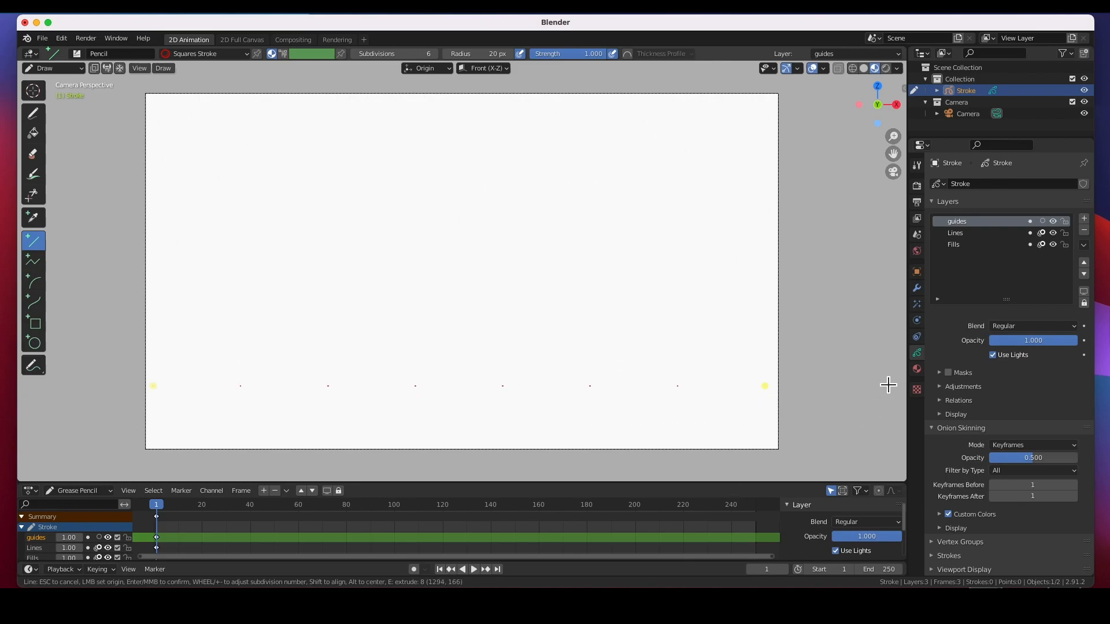
{"action": "key", "text": "Return"}
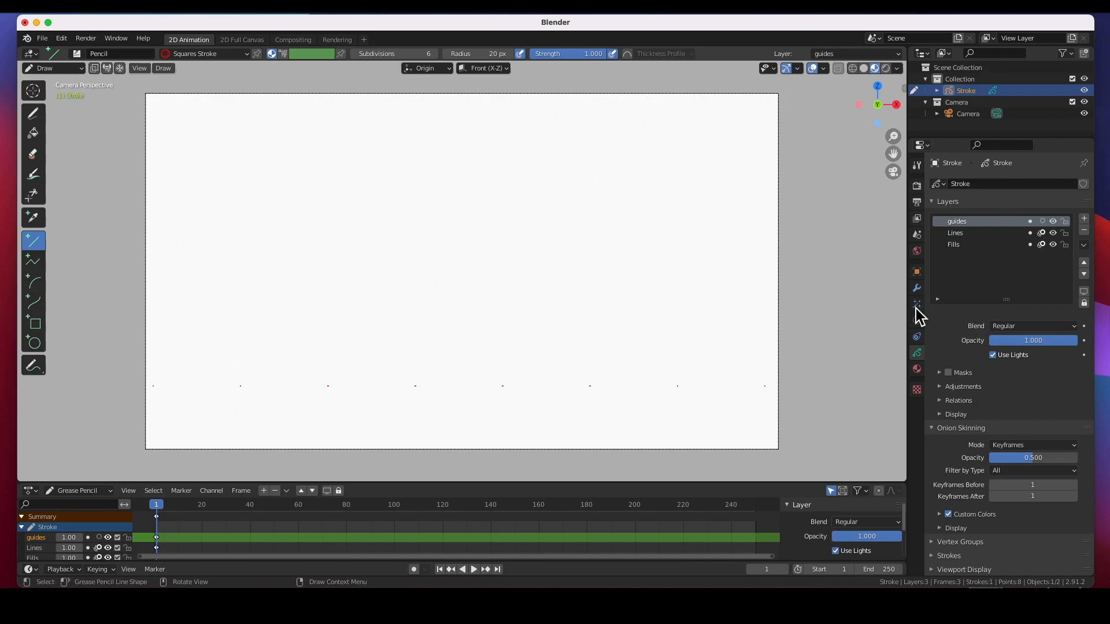
Set the Squares Stroke material's stroke mode type to Line
{"action": "left_click", "coordinate": [917, 372]}
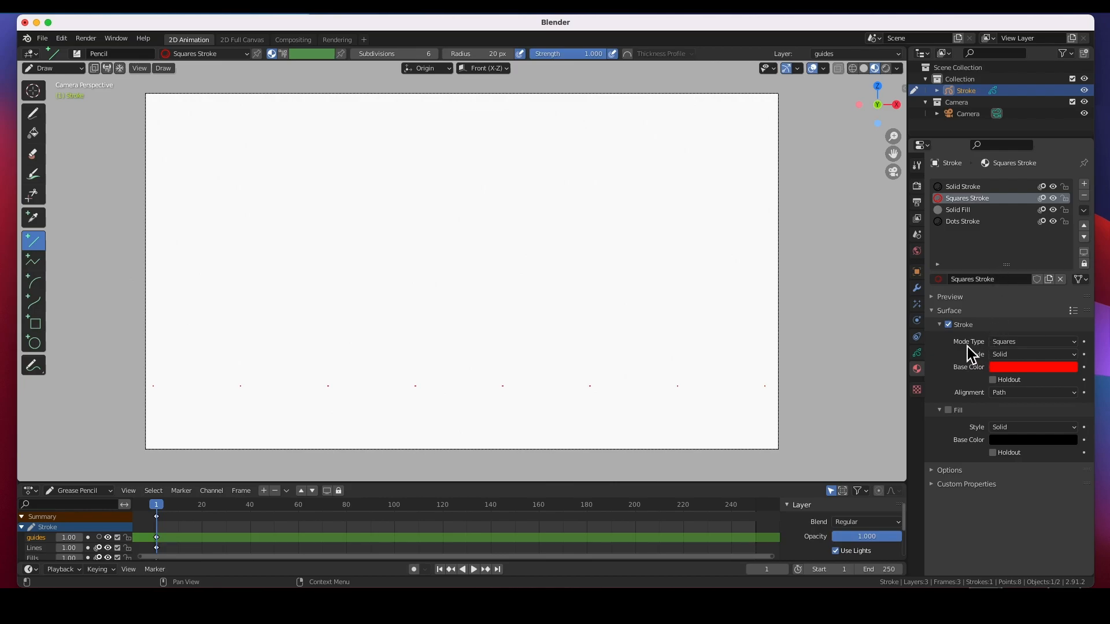
{"action": "left_click", "coordinate": [1019, 343]}
{"action": "left_click", "coordinate": [1017, 355]}
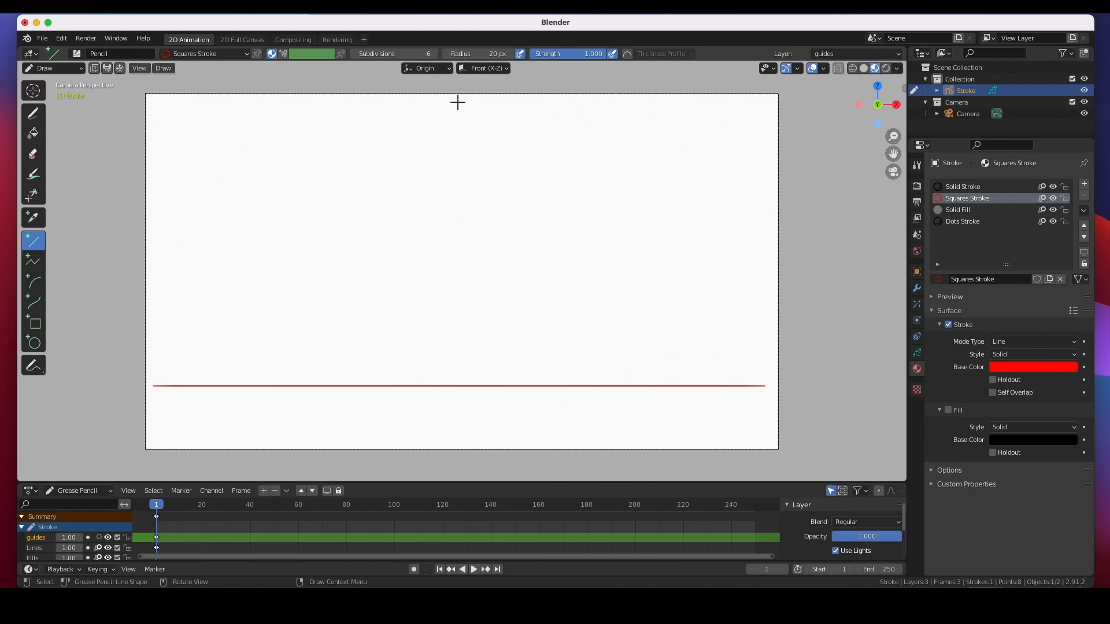
Draw a straight vertical guide line near the middle of the canvas, crossing the horizontal guide
{"action": "left_click", "coordinate": [459, 103]}
{"action": "mouse_move", "coordinate": [459, 103]}
{"action": "left_mouse_down"}
{"action": "mouse_move", "coordinate": [458, 181]}
{"action": "mouse_move", "coordinate": [408, 251]}
{"action": "mouse_move", "coordinate": [674, 359]}
{"action": "mouse_move", "coordinate": [438, 227]}
{"action": "mouse_move", "coordinate": [441, 364]}
{"action": "mouse_move", "coordinate": [567, 342]}
{"action": "mouse_move", "coordinate": [441, 361]}
{"action": "mouse_move", "coordinate": [541, 375]}
{"action": "mouse_move", "coordinate": [372, 362]}
{"action": "mouse_move", "coordinate": [481, 228]}
{"action": "mouse_move", "coordinate": [488, 305]}
{"action": "mouse_move", "coordinate": [363, 338]}
{"action": "mouse_move", "coordinate": [456, 339]}
{"action": "mouse_move", "coordinate": [467, 432]}
{"action": "left_mouse_up"}
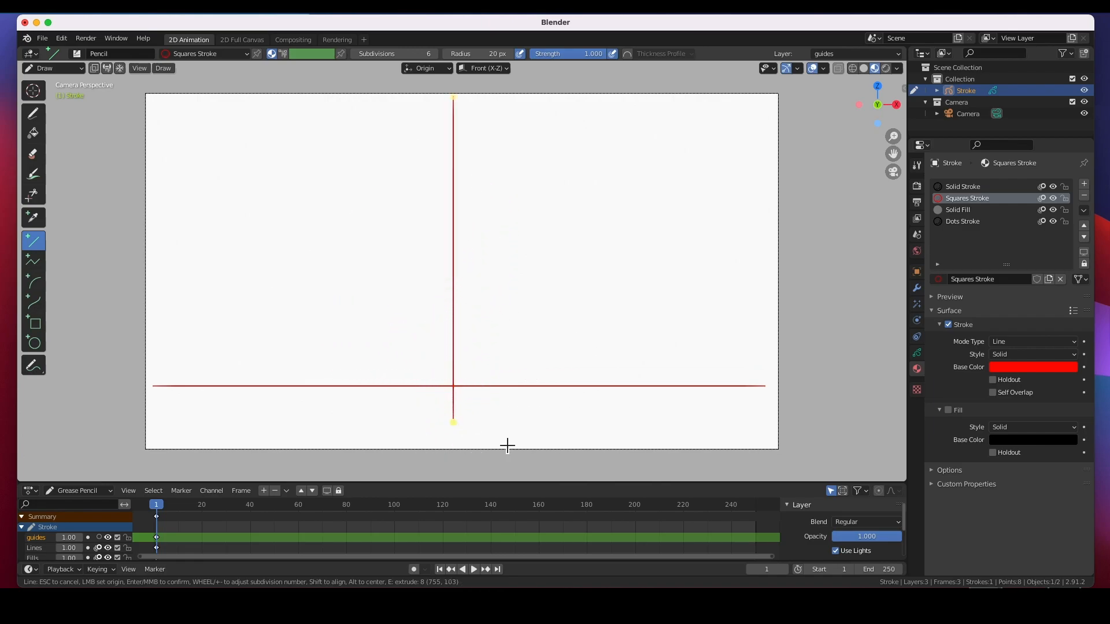
{"action": "key", "text": "Return"}
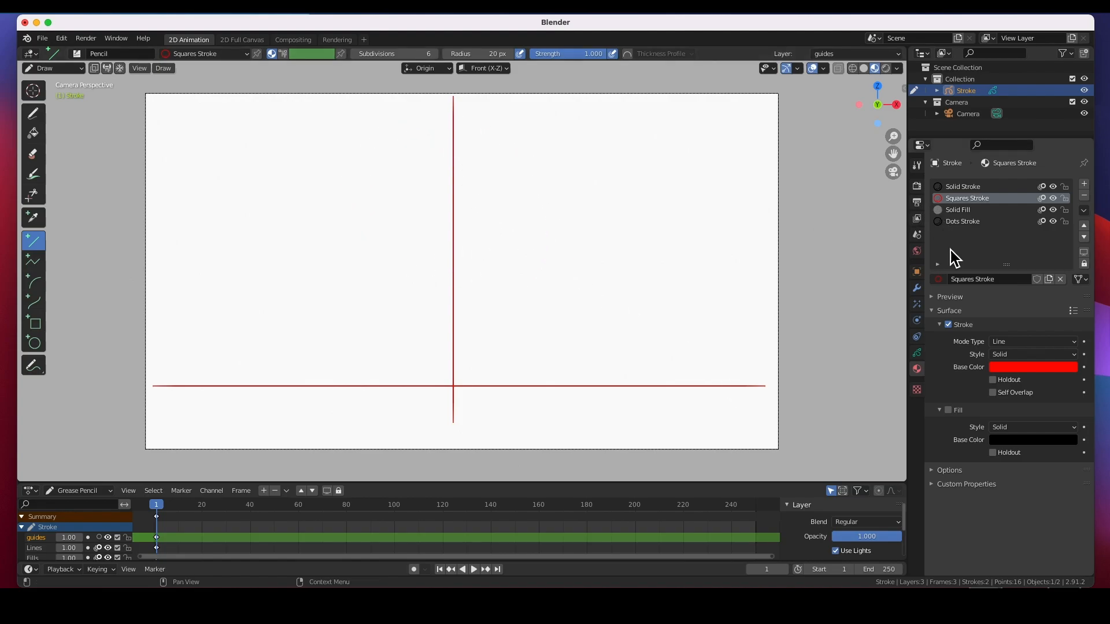
Add another Grease Pencil layer above the guides layer and name it "sketch"
{"action": "left_click", "coordinate": [916, 353]}
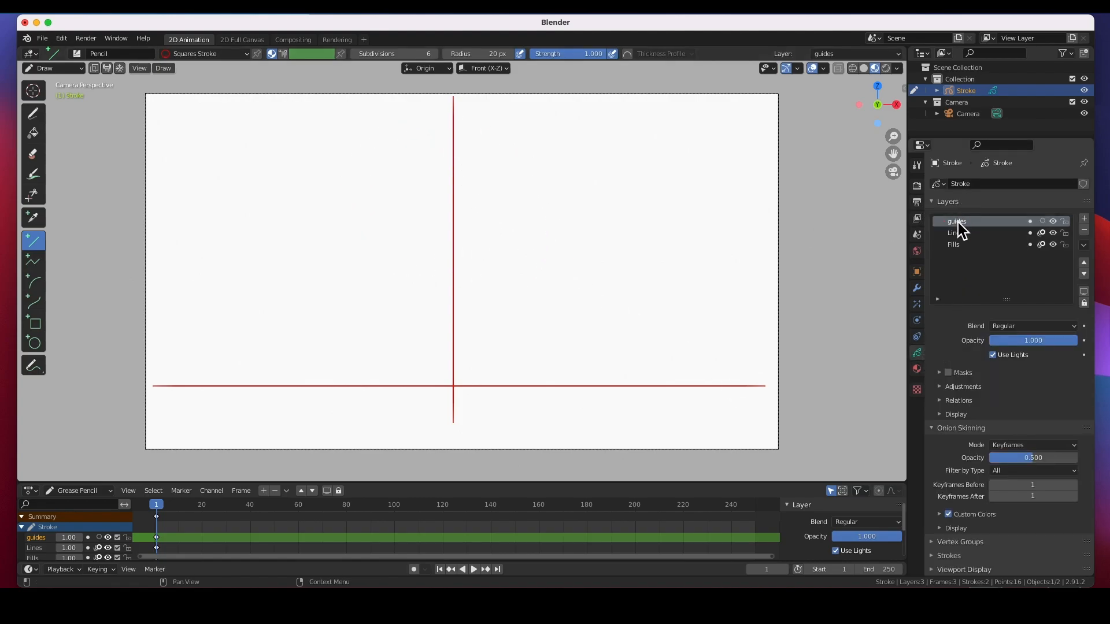
{"action": "left_click", "coordinate": [1084, 219]}
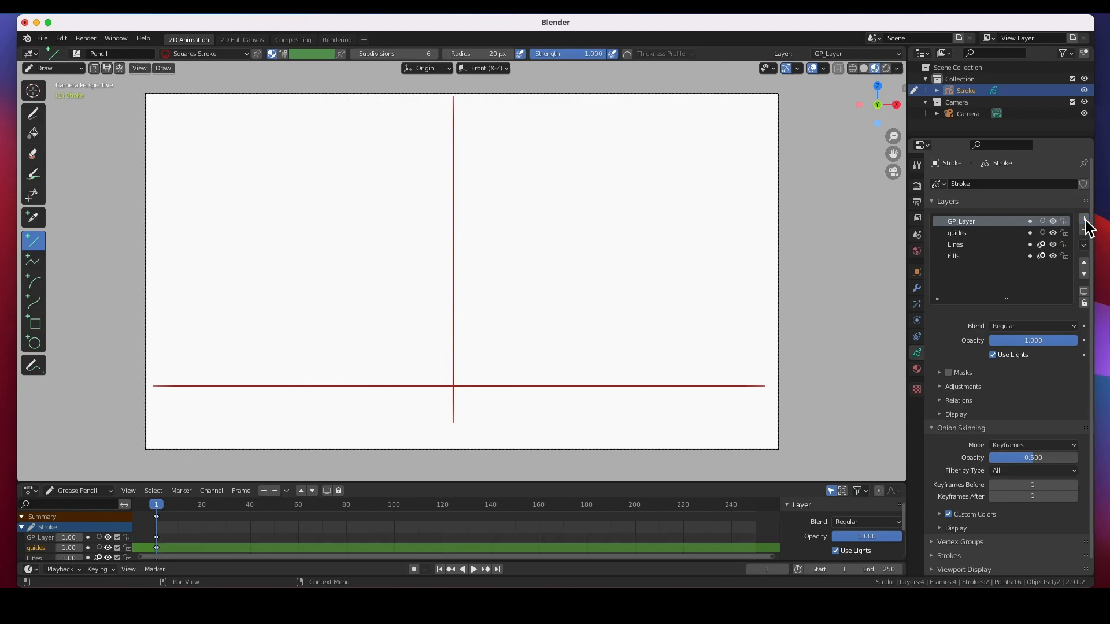
{"action": "double_click", "coordinate": [963, 224]}
{"action": "type", "text": "sketch"}
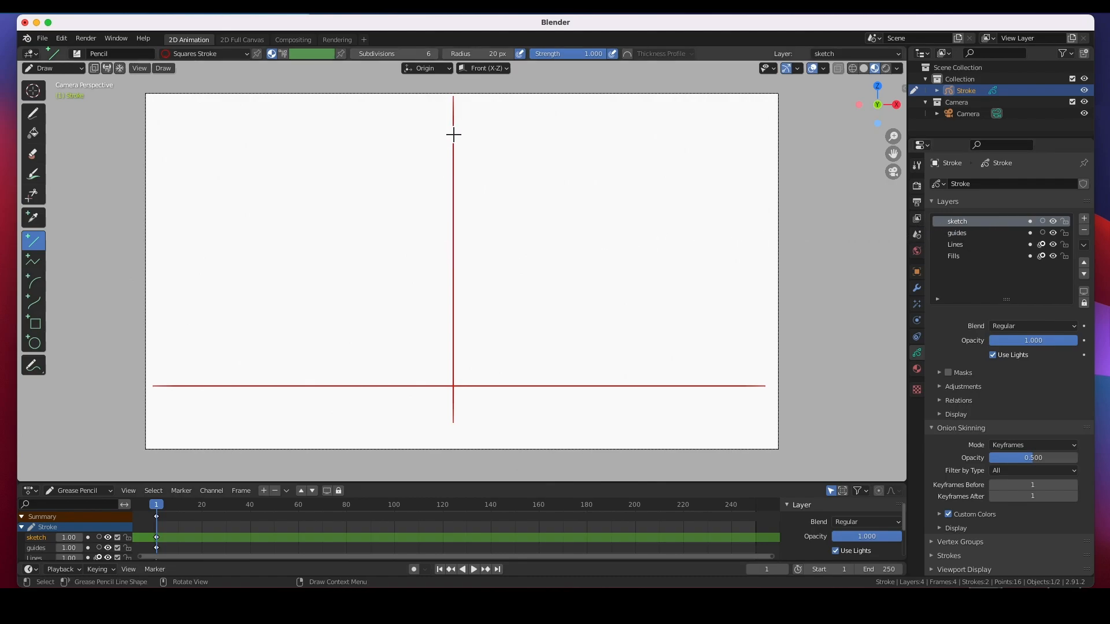
Draw a slightly wide circle for the head with the Circle tool, centred on the upper part of the vertical guide
{"action": "left_click", "coordinate": [34, 346]}
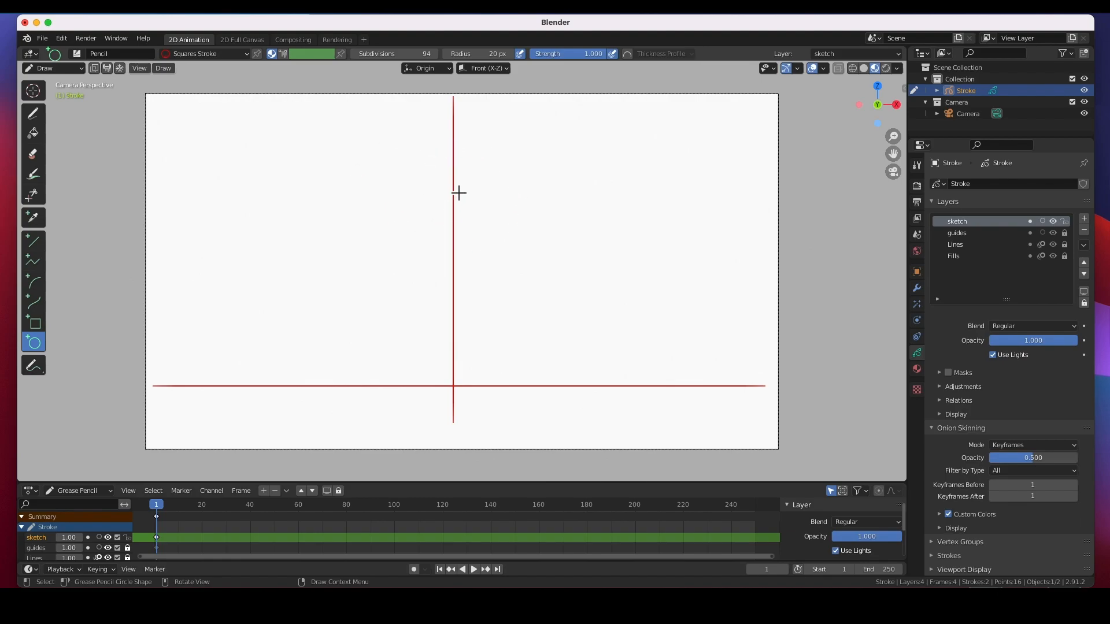
{"action": "left_click_drag", "start_coordinate": [453, 185], "coordinate": [514, 238], "text": "alt"}
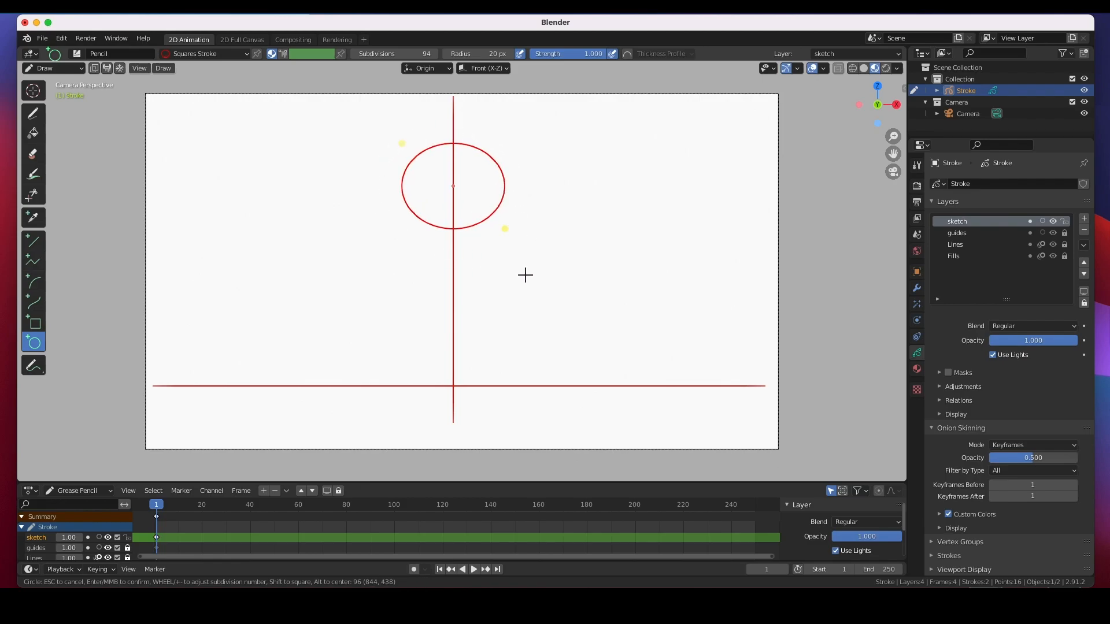
{"action": "key", "text": "Return"}
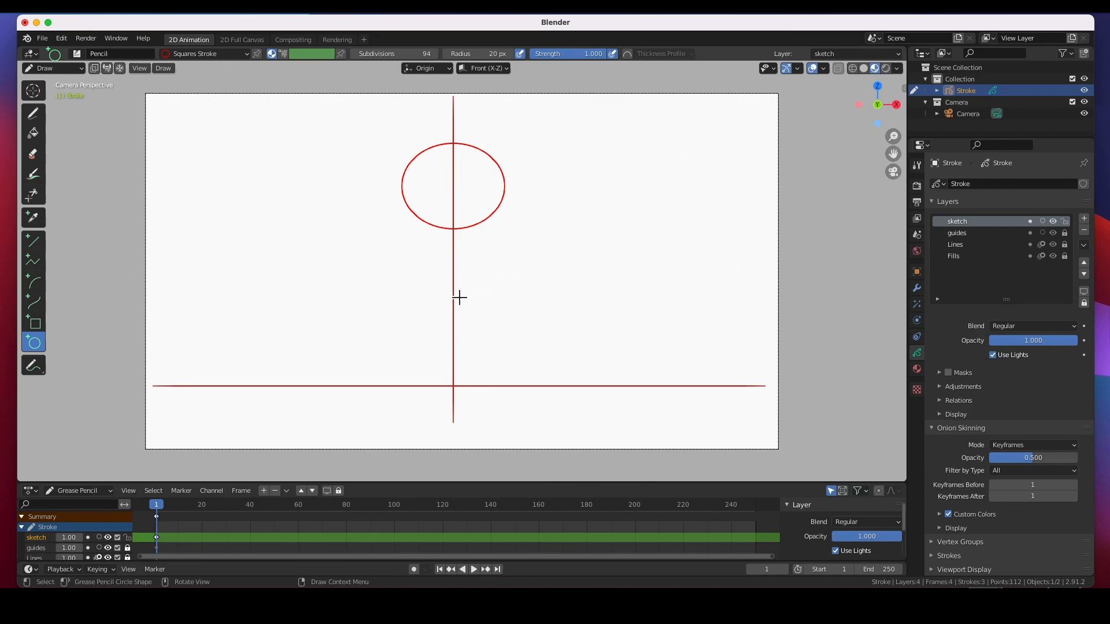
Draw a larger, slightly wide circle for the body just below the head circle, centred on the vertical guide
{"action": "left_click_drag", "start_coordinate": [459, 297], "coordinate": [529, 355], "text": "alt"}
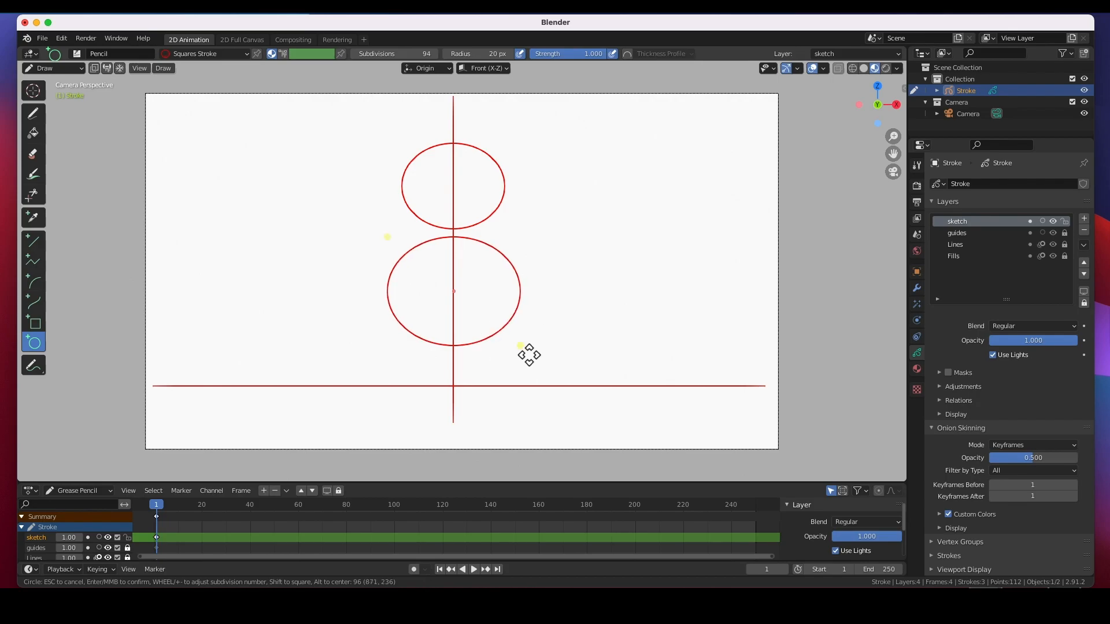
{"action": "key", "text": "Return"}
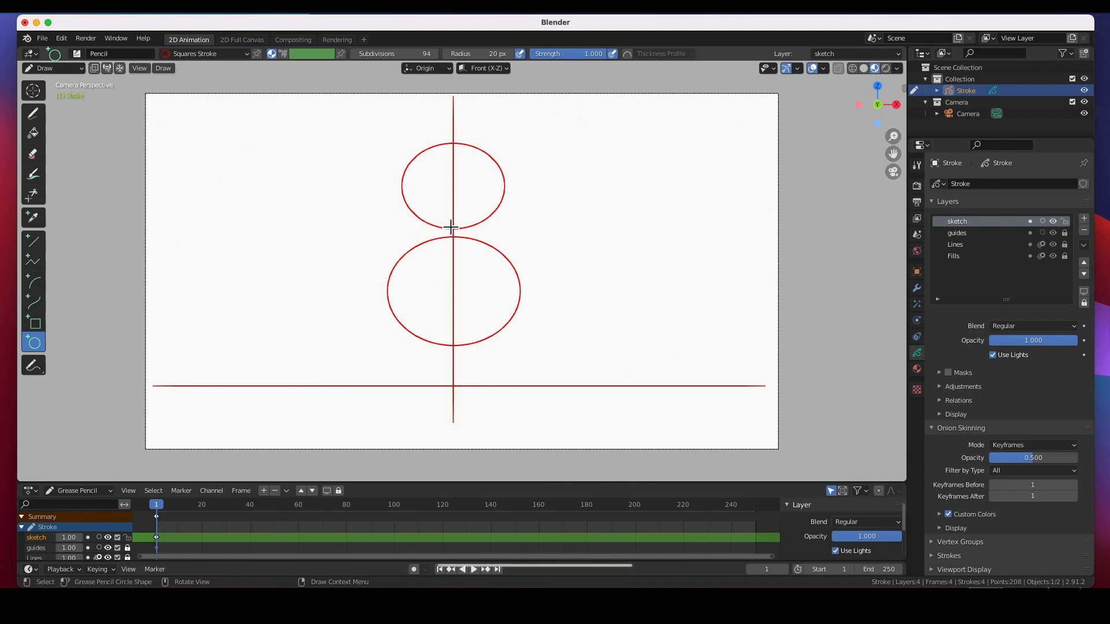
In Edit Mode, lower the head circle until it overlaps the body circle, and shift both circles slightly down along the vertical guide
{"action": "left_click", "coordinate": [60, 70]}
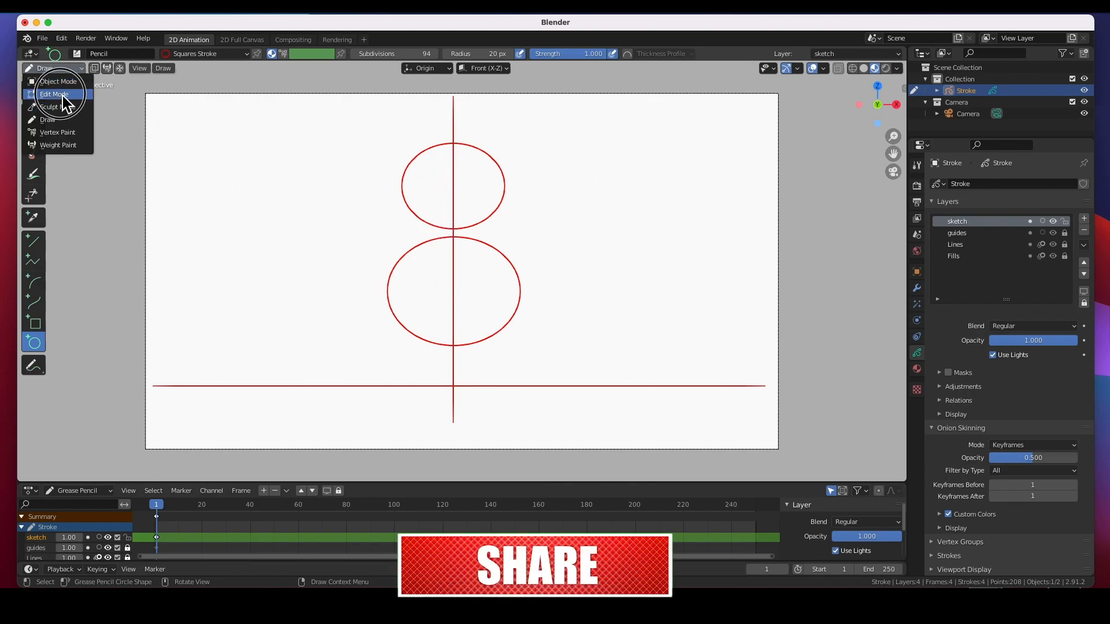
{"action": "left_click", "coordinate": [56, 95]}
{"action": "left_click_drag", "start_coordinate": [392, 166], "coordinate": [416, 194]}
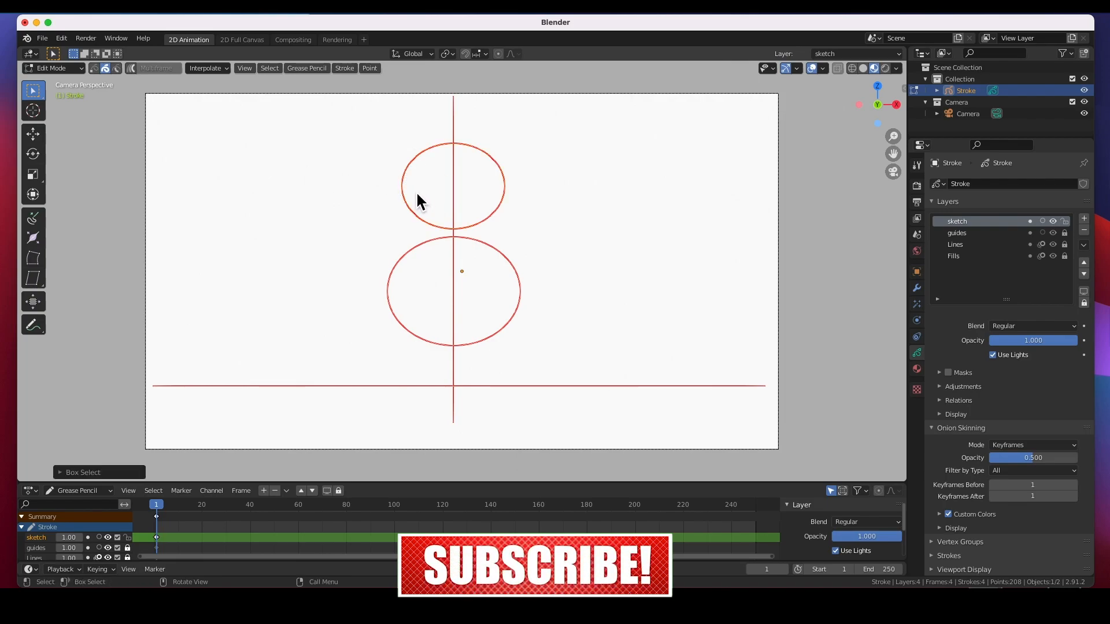
{"action": "left_click", "coordinate": [33, 134]}
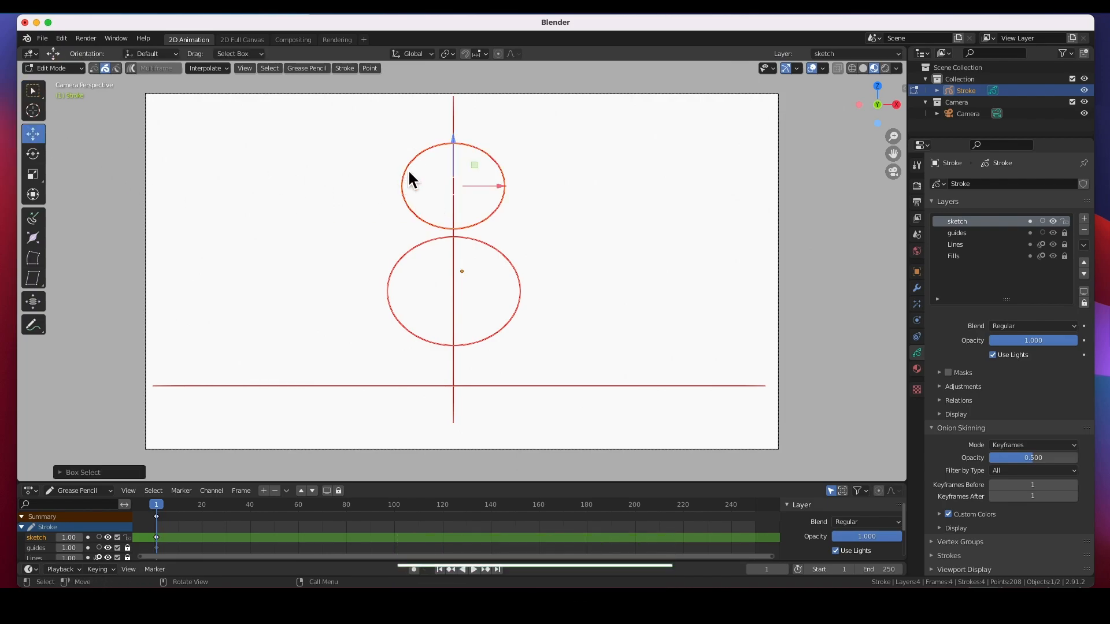
{"action": "left_click_drag", "start_coordinate": [454, 149], "coordinate": [461, 175]}
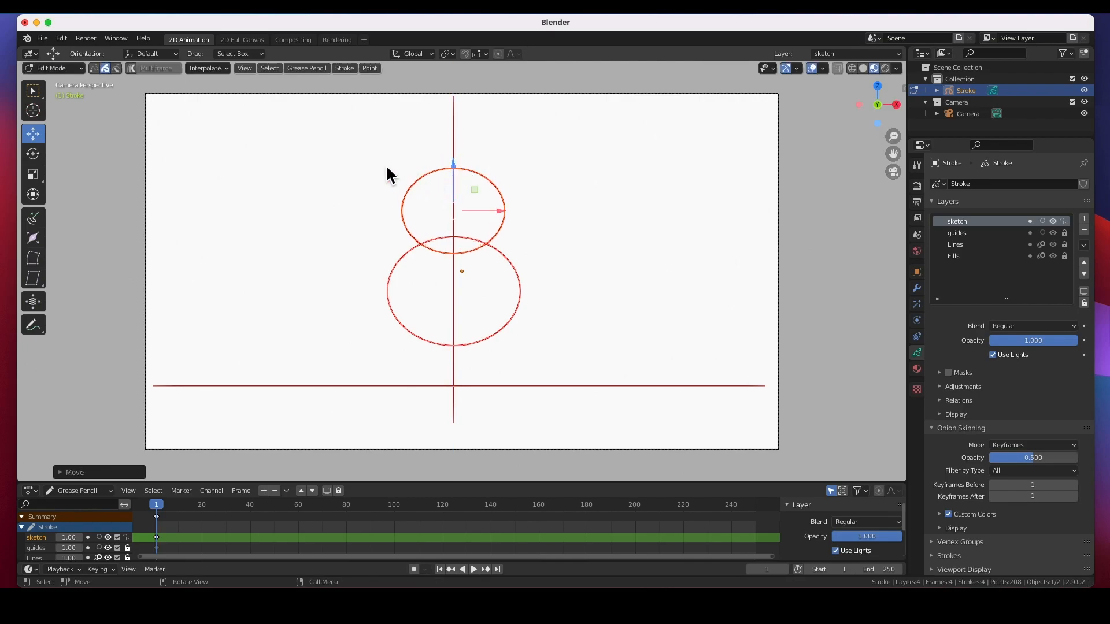
{"action": "mouse_move", "coordinate": [372, 161]}
{"action": "left_mouse_down"}
{"action": "mouse_move", "coordinate": [439, 297]}
{"action": "mouse_move", "coordinate": [450, 345]}
{"action": "left_mouse_up"}
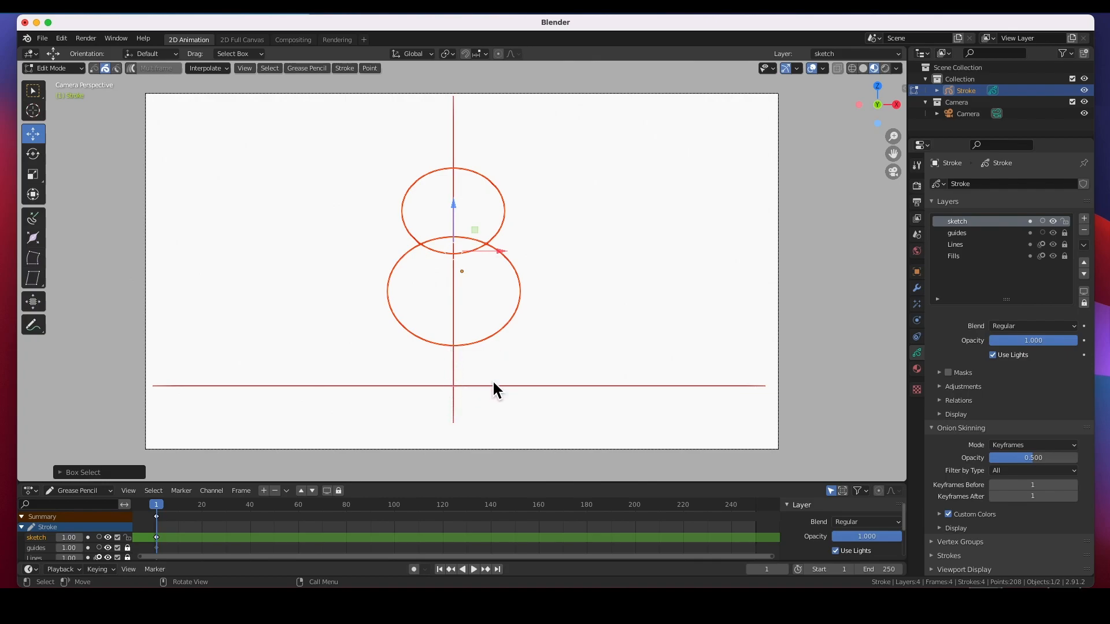
{"action": "mouse_move", "coordinate": [453, 204]}
{"action": "left_mouse_down"}
{"action": "mouse_move", "coordinate": [459, 238]}
{"action": "mouse_move", "coordinate": [457, 224]}
{"action": "left_mouse_up"}
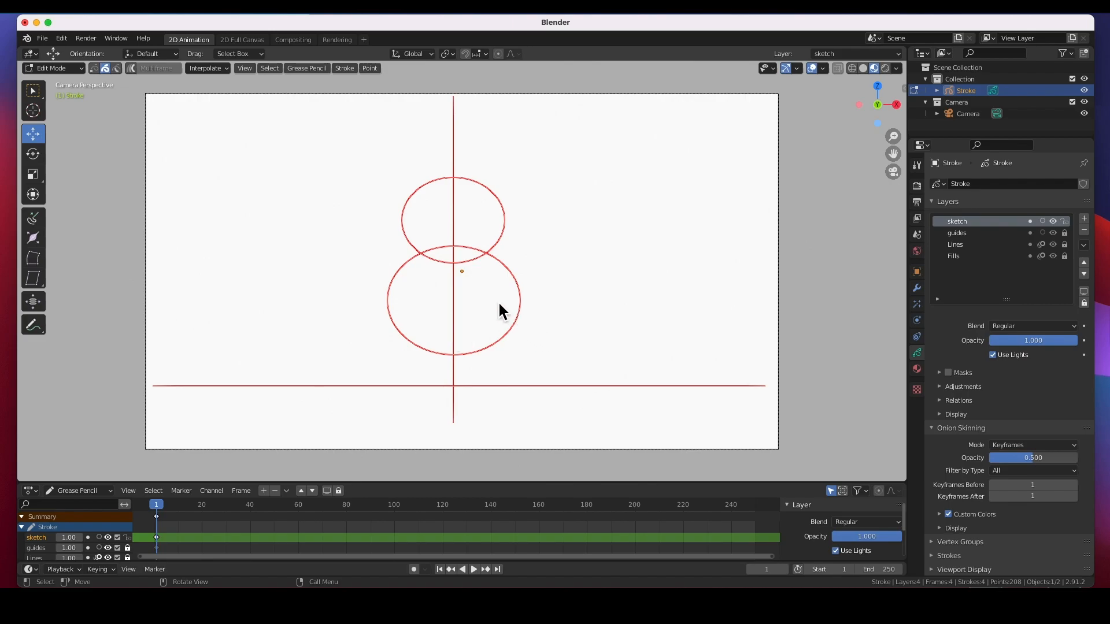
In Draw mode, erase the body circle's upper arc inside the head with the Eraser Soft brush at 37 px radius and strength 1.000
{"action": "scroll", "coordinate": [438, 252], "scroll_direction": "up", "scroll_amount": 5}
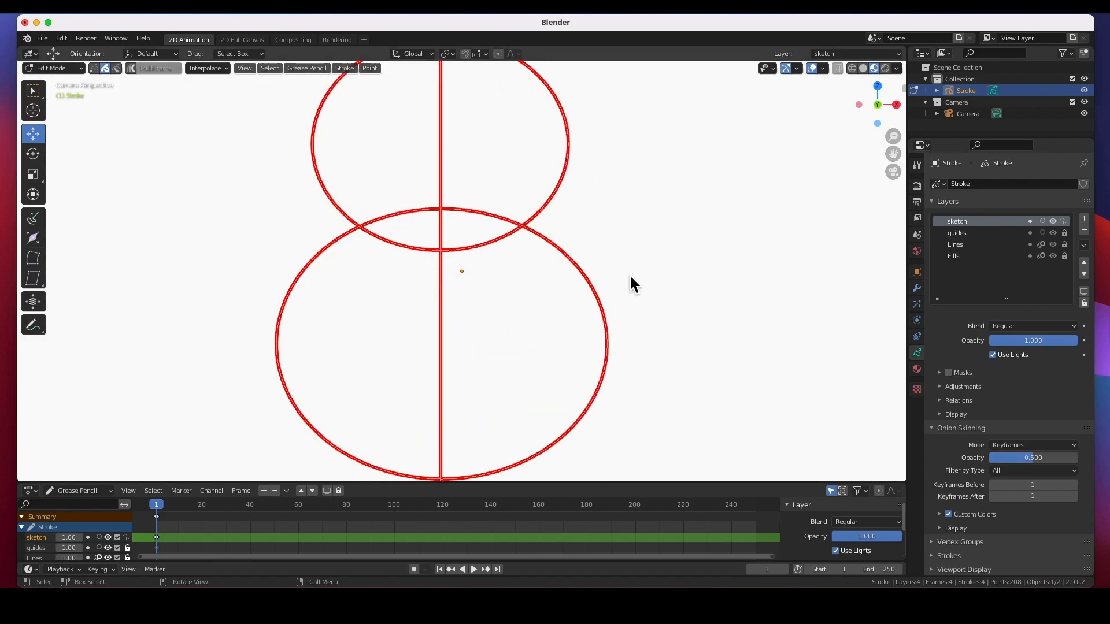
{"action": "left_click", "coordinate": [71, 67]}
{"action": "left_click", "coordinate": [67, 123]}
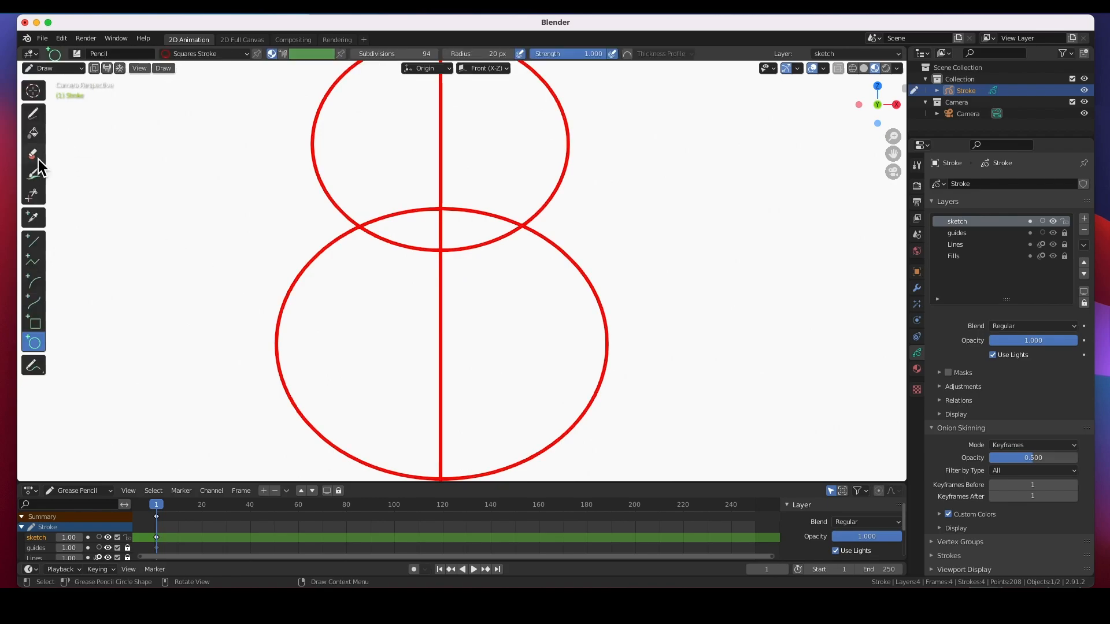
{"action": "left_click", "coordinate": [33, 154]}
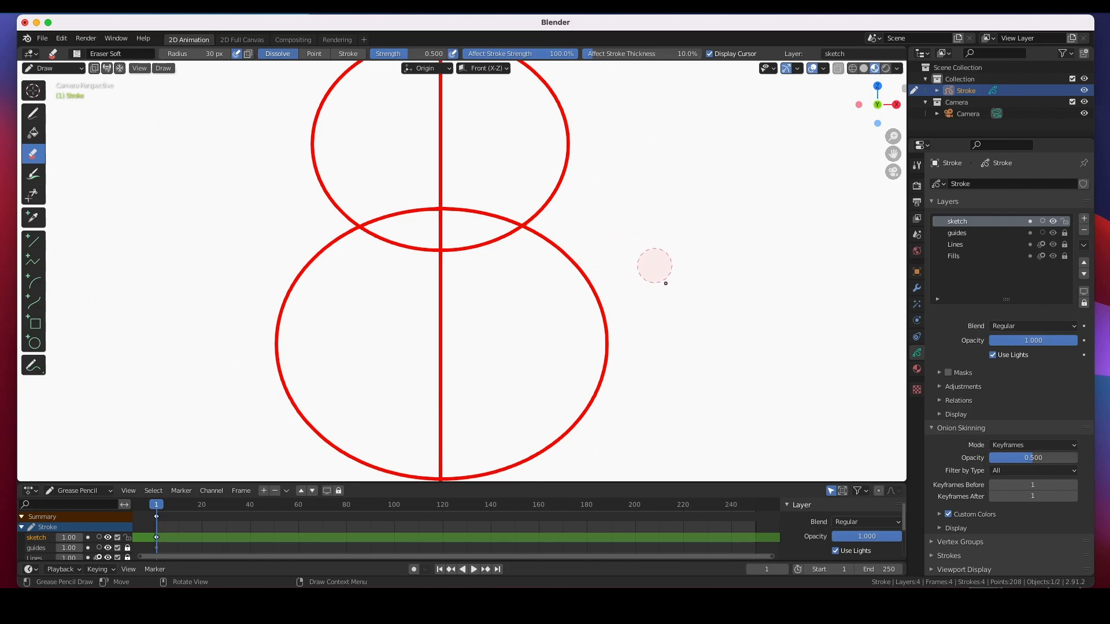
{"action": "key", "text": "f"}
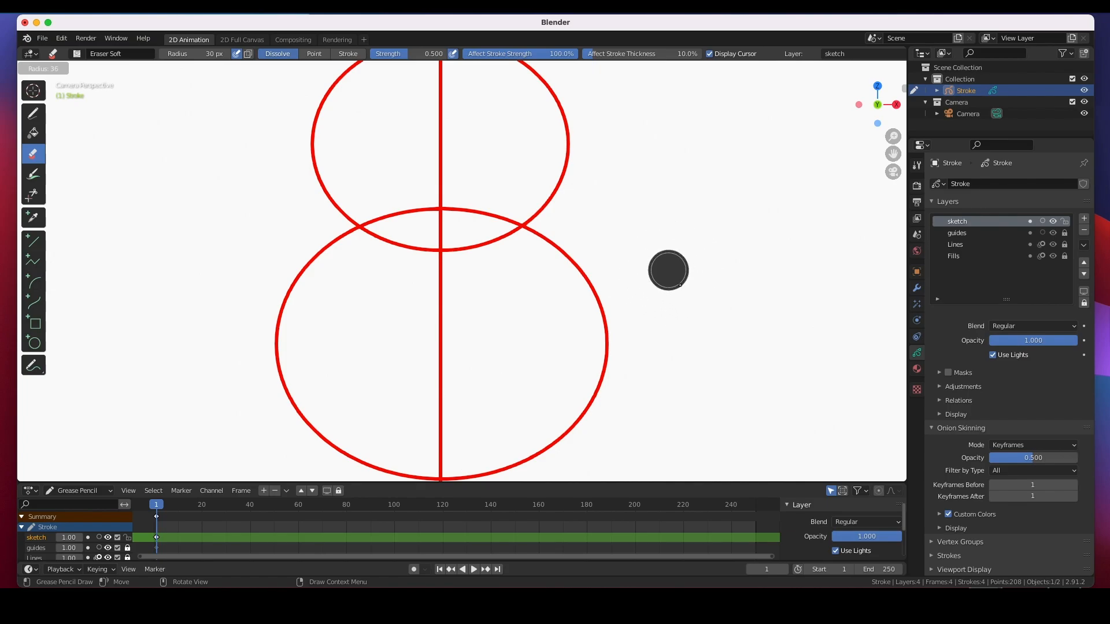
{"action": "left_click", "coordinate": [682, 284]}
{"action": "left_click_drag", "start_coordinate": [414, 56], "coordinate": [453, 58]}
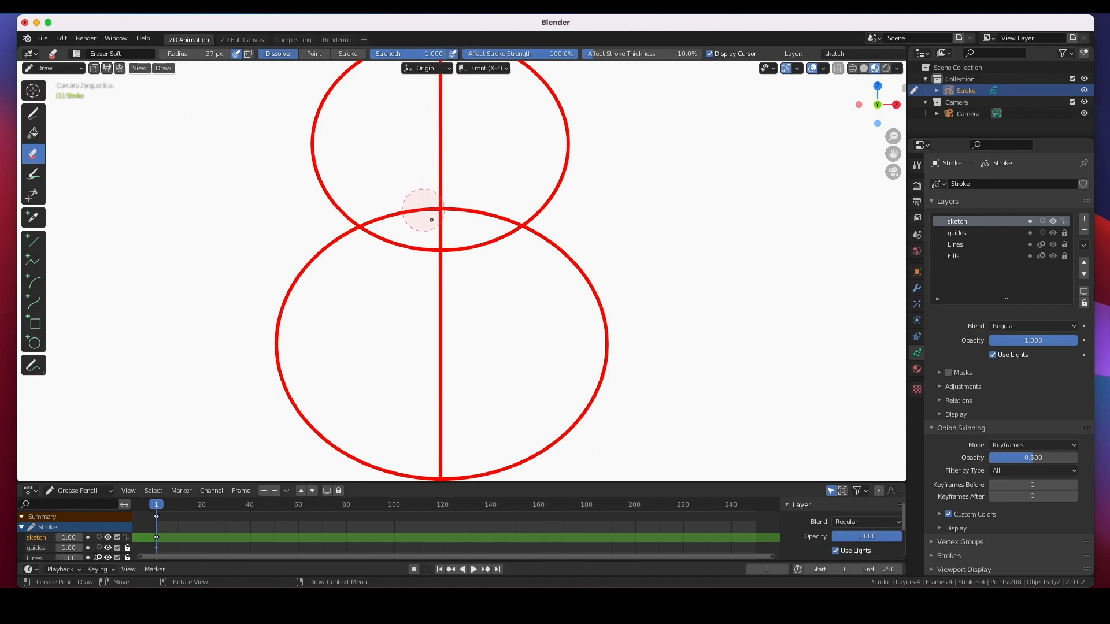
{"action": "mouse_move", "coordinate": [434, 217]}
{"action": "left_mouse_down"}
{"action": "mouse_move", "coordinate": [393, 224]}
{"action": "mouse_move", "coordinate": [461, 220]}
{"action": "mouse_move", "coordinate": [449, 215]}
{"action": "mouse_move", "coordinate": [524, 229]}
{"action": "mouse_move", "coordinate": [399, 220]}
{"action": "mouse_move", "coordinate": [396, 192]}
{"action": "left_mouse_up"}
{"action": "key", "text": "ctrl+z"}
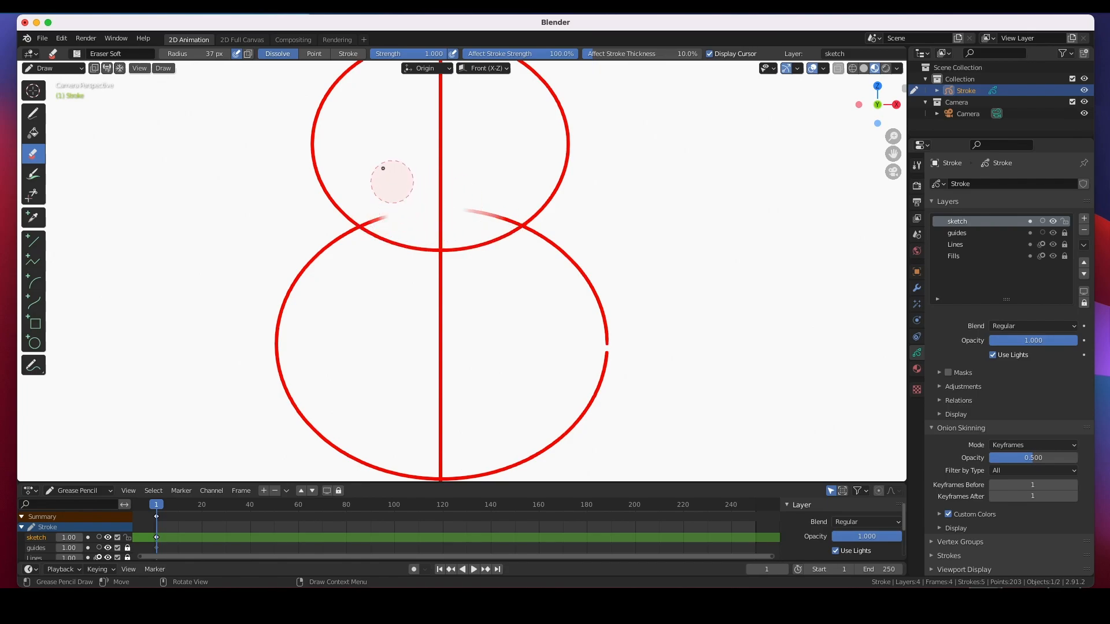
Set the eraser to Point mode with an 18 px radius and remove the faded arc ends and the head circle's bottom arc
{"action": "left_click", "coordinate": [313, 53]}
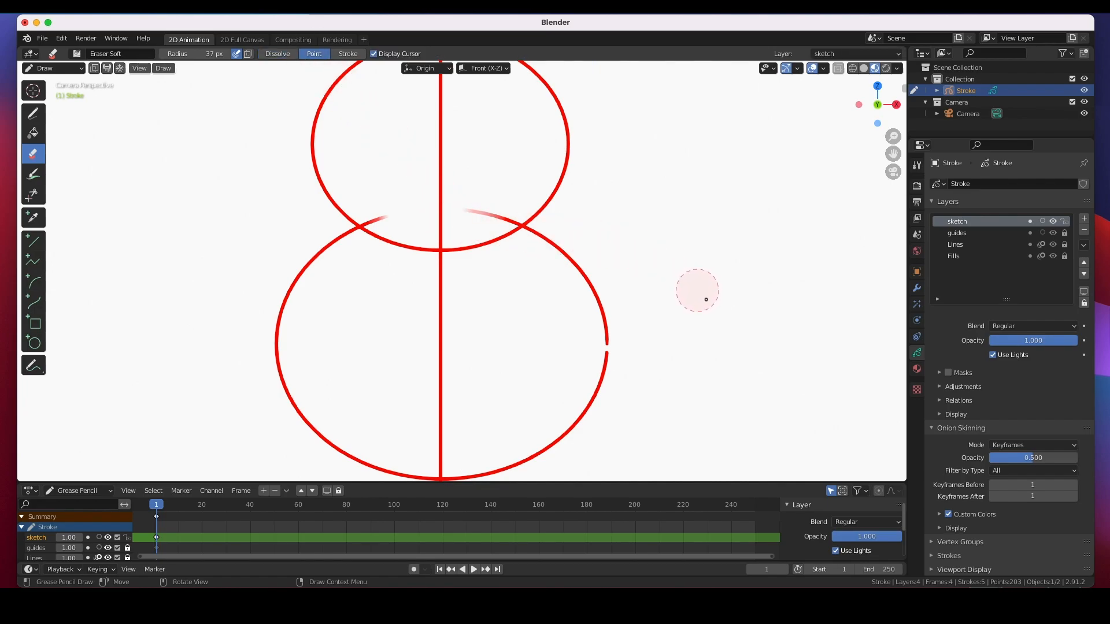
{"action": "key", "text": "f"}
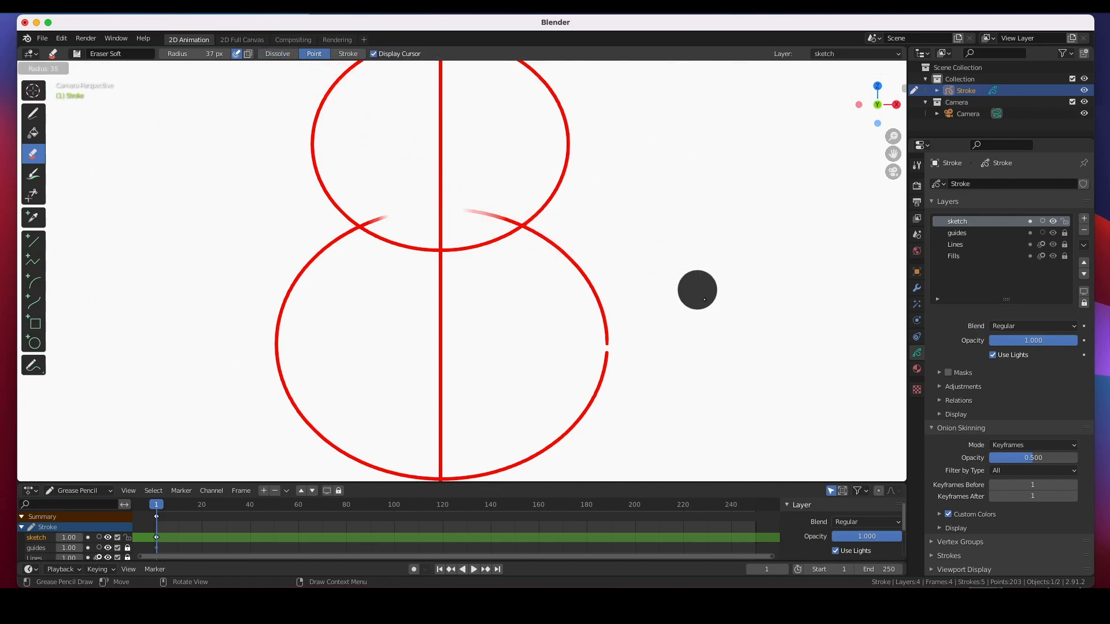
{"action": "left_click", "coordinate": [696, 296]}
{"action": "left_click_drag", "start_coordinate": [386, 217], "coordinate": [371, 221]}
{"action": "left_click_drag", "start_coordinate": [465, 209], "coordinate": [503, 217]}
{"action": "mouse_move", "coordinate": [400, 238]}
{"action": "left_mouse_down"}
{"action": "mouse_move", "coordinate": [498, 245]}
{"action": "mouse_move", "coordinate": [405, 250]}
{"action": "mouse_move", "coordinate": [494, 258]}
{"action": "mouse_move", "coordinate": [425, 265]}
{"action": "left_mouse_up"}
{"action": "key", "text": "ctrl+z"}
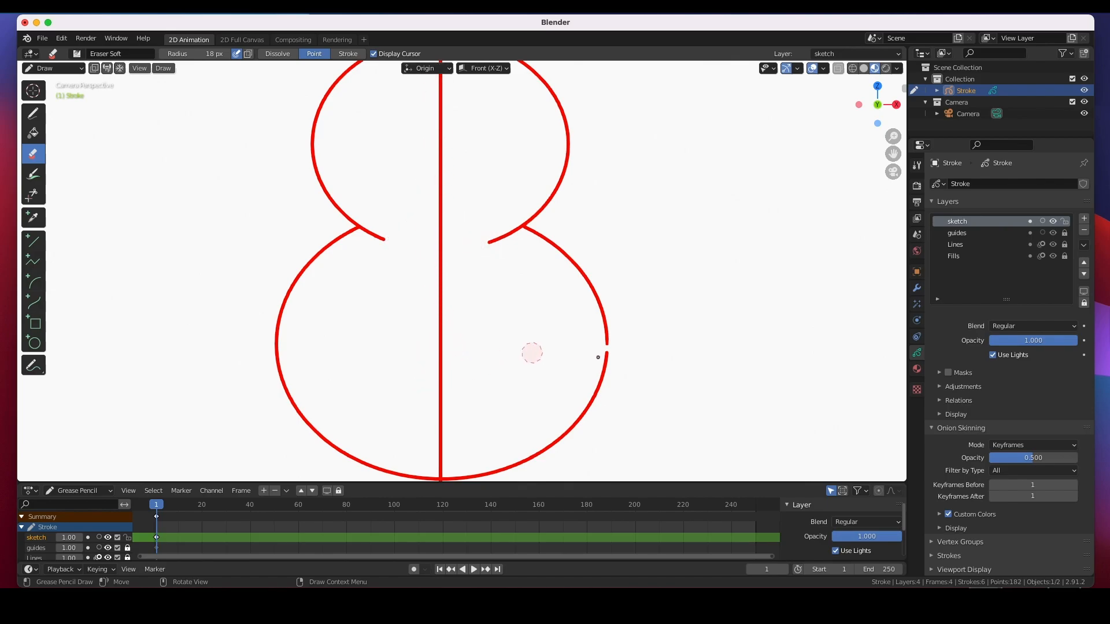
Lower the guides layer's opacity to 0.419
{"action": "left_click", "coordinate": [977, 234]}
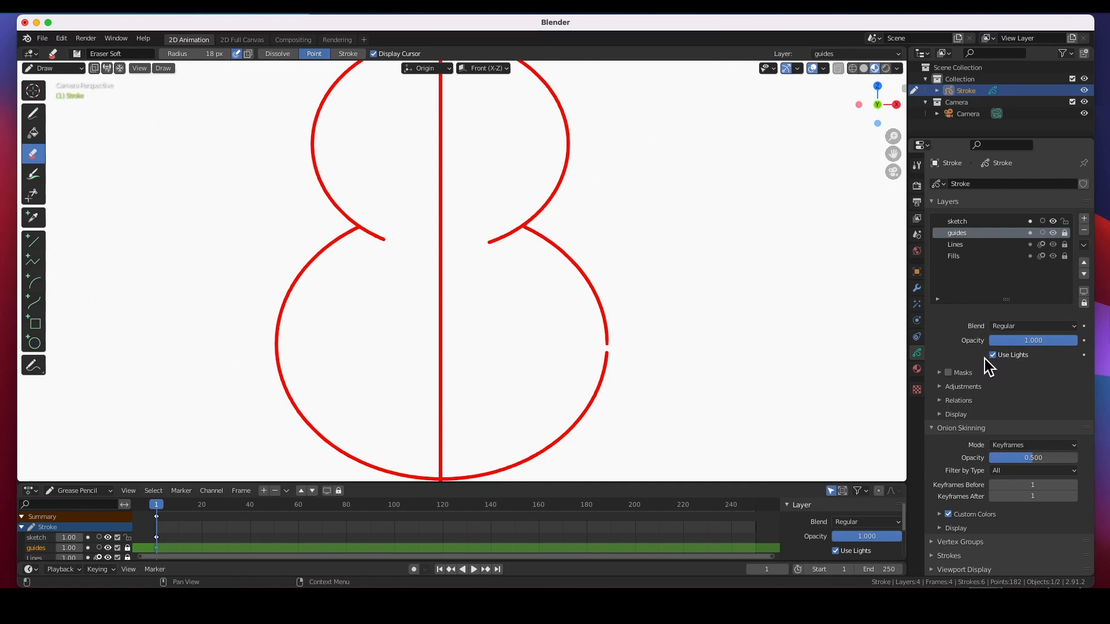
{"action": "left_click_drag", "start_coordinate": [1040, 342], "coordinate": [1007, 347]}
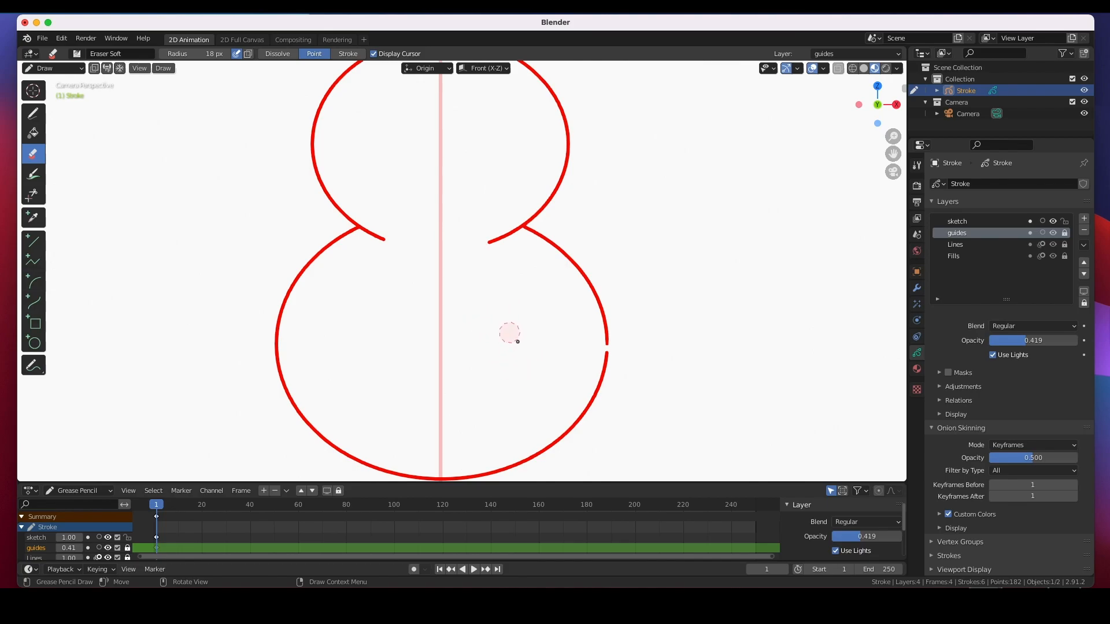
{"action": "scroll", "coordinate": [497, 320], "scroll_direction": "down", "scroll_amount": 2}
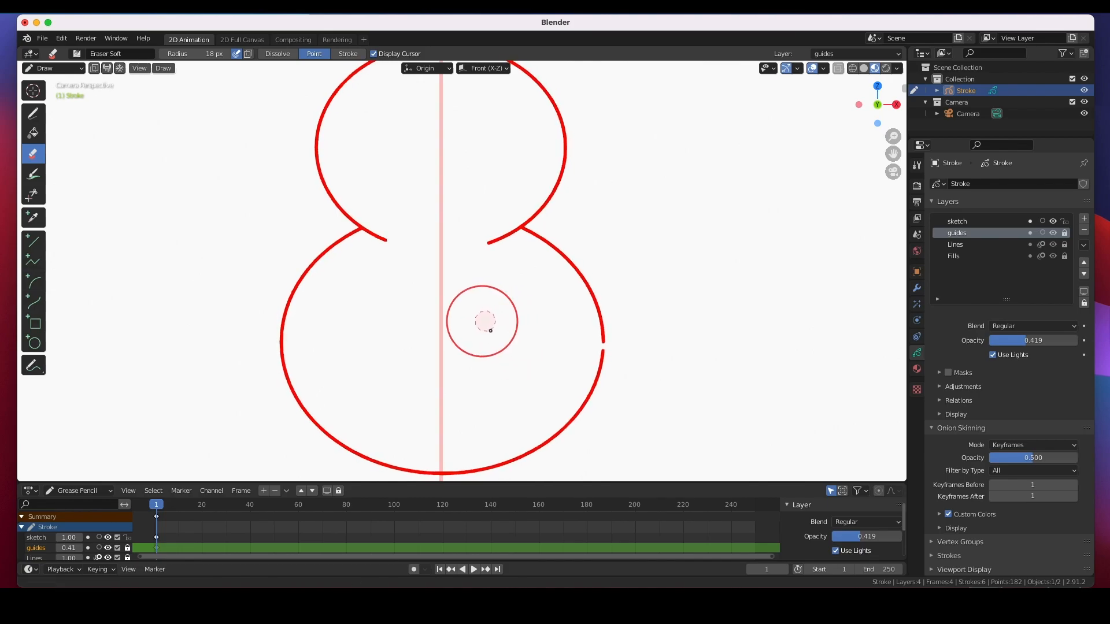
{"action": "scroll", "coordinate": [405, 353], "scroll_direction": "down", "scroll_amount": 2}
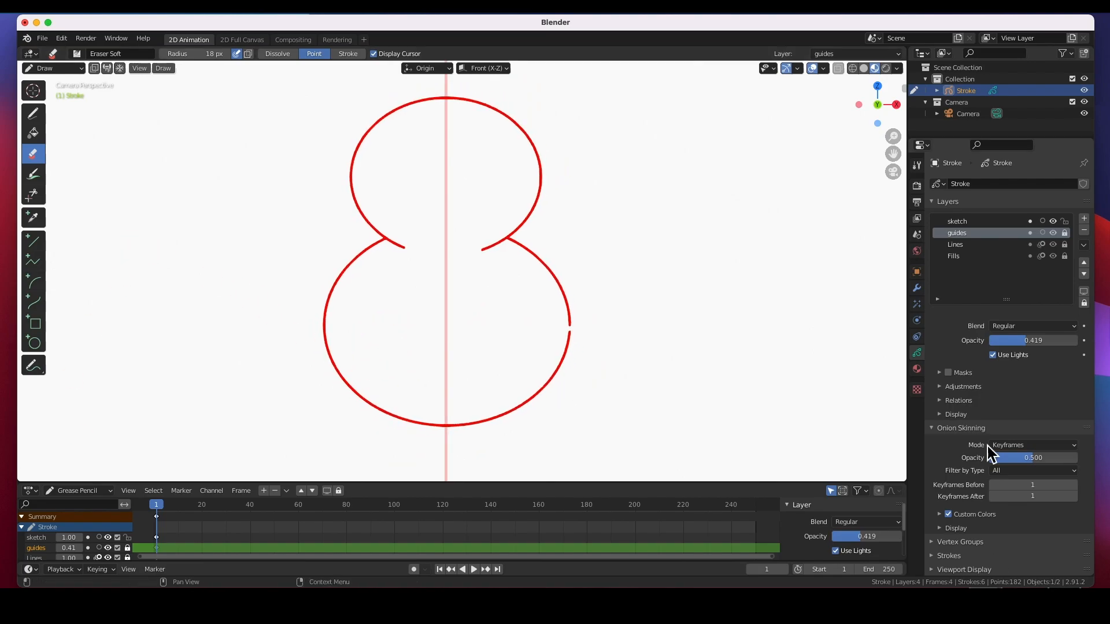
Bring up the reference image Liil Monster.png to examine the monster's arms and body shape, and put it away again
{"action": "left_click_drag", "start_coordinate": [3, 151], "coordinate": [289, 102]}
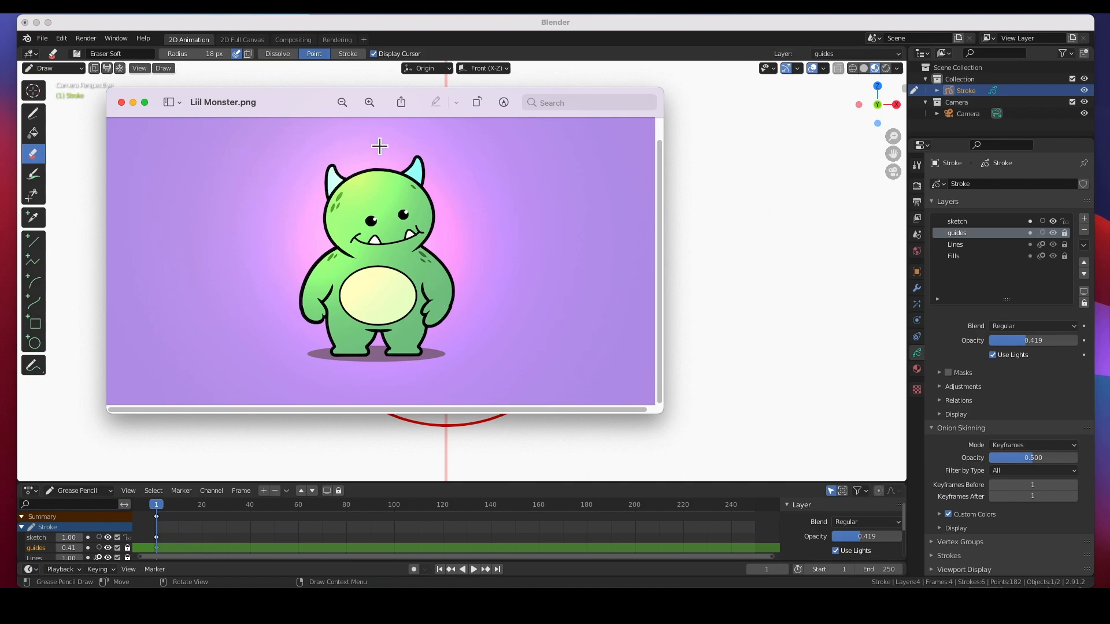
{"action": "left_click_drag", "start_coordinate": [291, 103], "coordinate": [0, 76]}
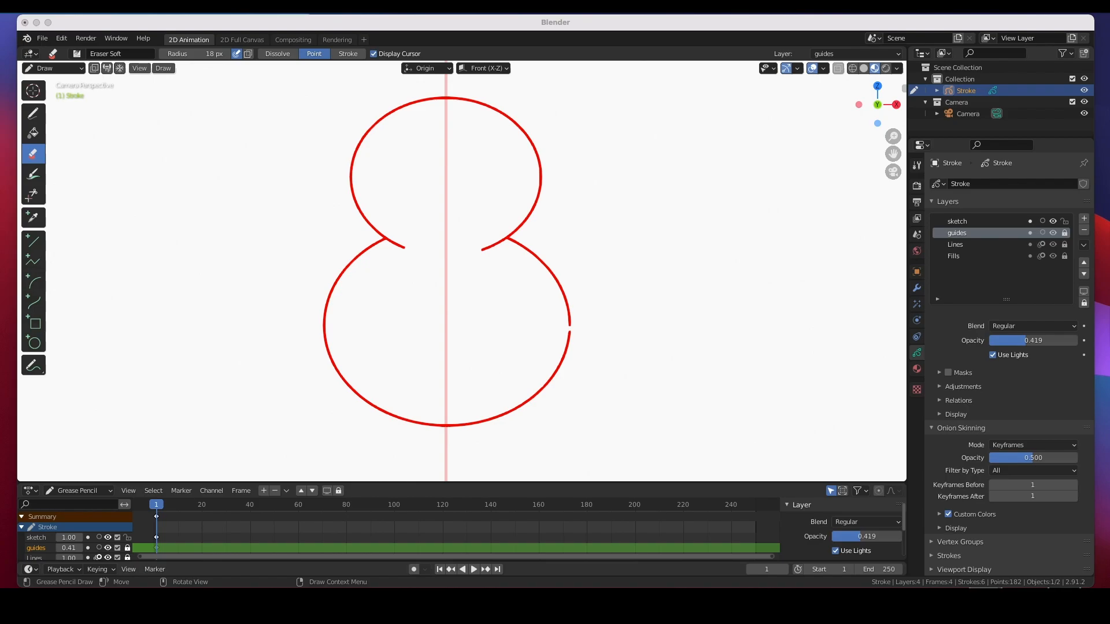
On the sketch layer, draw the left arm's outer curve with the Pencil brush and faint horizontal lines marking the level of the hands
{"action": "left_click", "coordinate": [35, 115]}
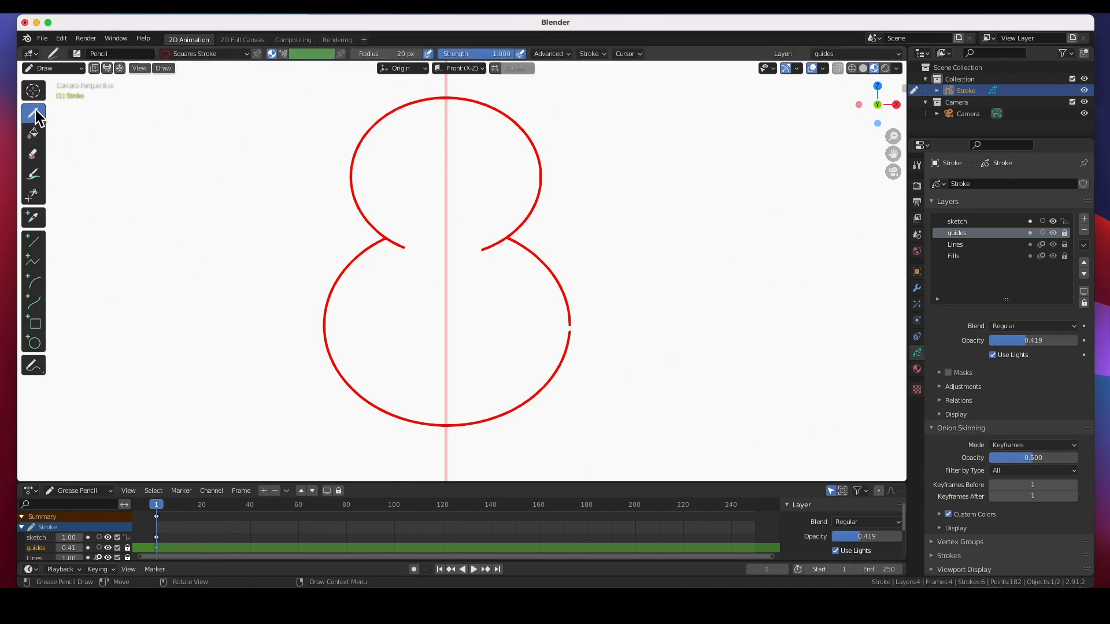
{"action": "left_click", "coordinate": [393, 247]}
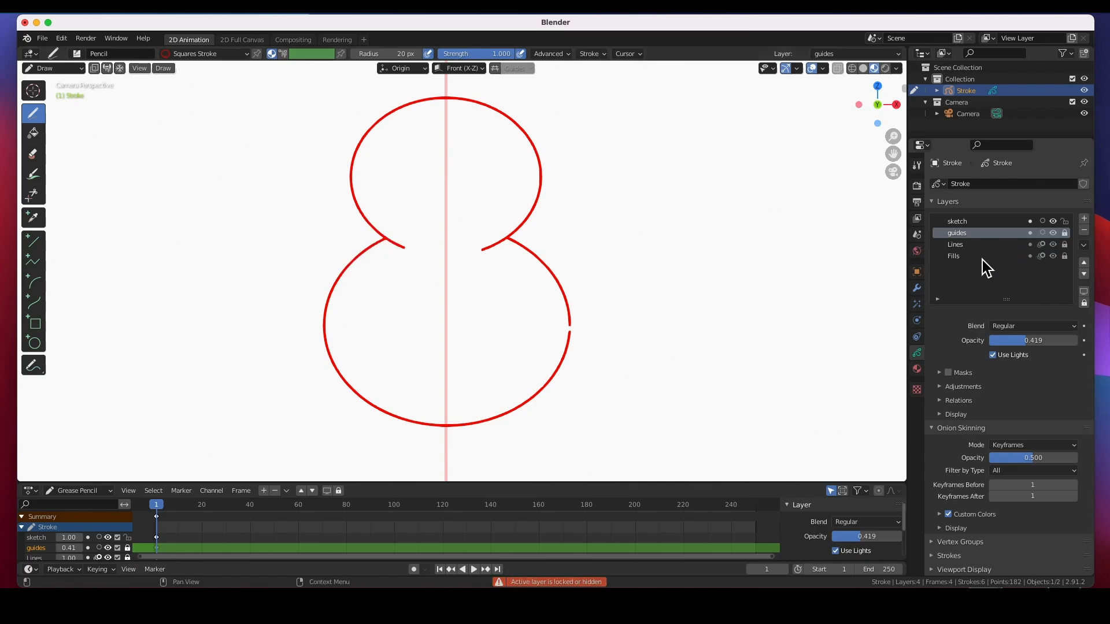
{"action": "left_click", "coordinate": [968, 224]}
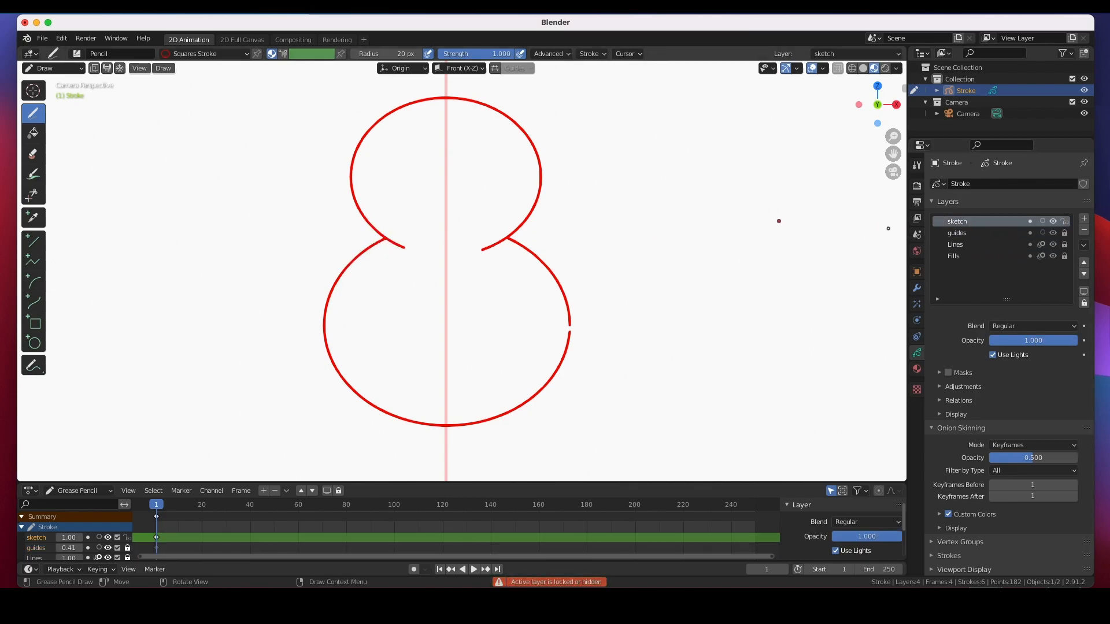
{"action": "mouse_move", "coordinate": [383, 239]}
{"action": "left_mouse_down"}
{"action": "mouse_move", "coordinate": [350, 255]}
{"action": "mouse_move", "coordinate": [318, 292]}
{"action": "mouse_move", "coordinate": [305, 332]}
{"action": "left_mouse_up"}
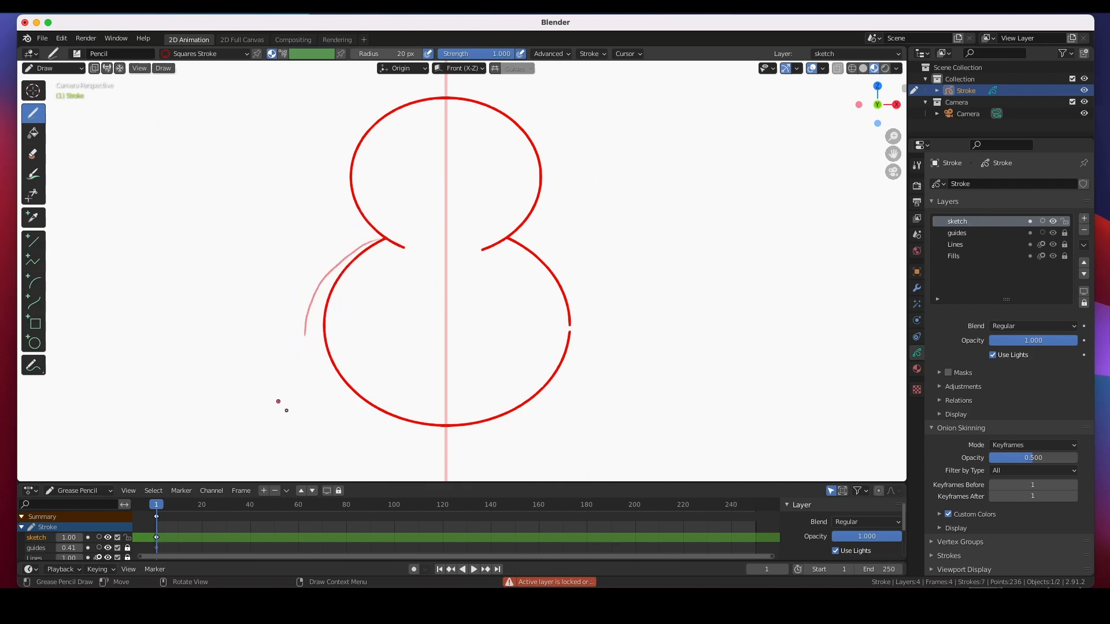
{"action": "left_click_drag", "start_coordinate": [279, 399], "coordinate": [633, 392]}
{"action": "left_click_drag", "start_coordinate": [442, 412], "coordinate": [285, 412]}
Complete the left arm by reinforcing its outline and sketching a rounded hand, a thumb and the inner arm line
{"action": "mouse_move", "coordinate": [385, 240]}
{"action": "left_mouse_down"}
{"action": "mouse_move", "coordinate": [335, 265]}
{"action": "mouse_move", "coordinate": [310, 319]}
{"action": "mouse_move", "coordinate": [314, 386]}
{"action": "mouse_move", "coordinate": [327, 391]}
{"action": "mouse_move", "coordinate": [316, 319]}
{"action": "mouse_move", "coordinate": [352, 249]}
{"action": "mouse_move", "coordinate": [318, 288]}
{"action": "mouse_move", "coordinate": [321, 379]}
{"action": "mouse_move", "coordinate": [345, 399]}
{"action": "mouse_move", "coordinate": [357, 358]}
{"action": "mouse_move", "coordinate": [357, 375]}
{"action": "left_mouse_up"}
{"action": "left_click", "coordinate": [351, 345]}
{"action": "mouse_move", "coordinate": [356, 374]}
{"action": "left_mouse_down"}
{"action": "mouse_move", "coordinate": [365, 374]}
{"action": "mouse_move", "coordinate": [352, 324]}
{"action": "mouse_move", "coordinate": [365, 303]}
{"action": "left_mouse_up"}
{"action": "mouse_move", "coordinate": [350, 343]}
{"action": "left_mouse_down"}
{"action": "mouse_move", "coordinate": [366, 298]}
{"action": "mouse_move", "coordinate": [358, 385]}
{"action": "left_mouse_up"}
Sketch a matching right arm from the shoulder to the hand-level lines, with a rounded hand, a thumb and the inner arm line
{"action": "mouse_move", "coordinate": [514, 239]}
{"action": "left_mouse_down"}
{"action": "mouse_move", "coordinate": [586, 303]}
{"action": "mouse_move", "coordinate": [597, 354]}
{"action": "mouse_move", "coordinate": [589, 391]}
{"action": "mouse_move", "coordinate": [564, 396]}
{"action": "mouse_move", "coordinate": [550, 374]}
{"action": "mouse_move", "coordinate": [555, 391]}
{"action": "mouse_move", "coordinate": [588, 367]}
{"action": "mouse_move", "coordinate": [557, 399]}
{"action": "mouse_move", "coordinate": [593, 368]}
{"action": "left_mouse_up"}
{"action": "mouse_move", "coordinate": [548, 366]}
{"action": "left_mouse_down"}
{"action": "mouse_move", "coordinate": [588, 382]}
{"action": "mouse_move", "coordinate": [595, 327]}
{"action": "mouse_move", "coordinate": [548, 262]}
{"action": "mouse_move", "coordinate": [516, 245]}
{"action": "left_mouse_up"}
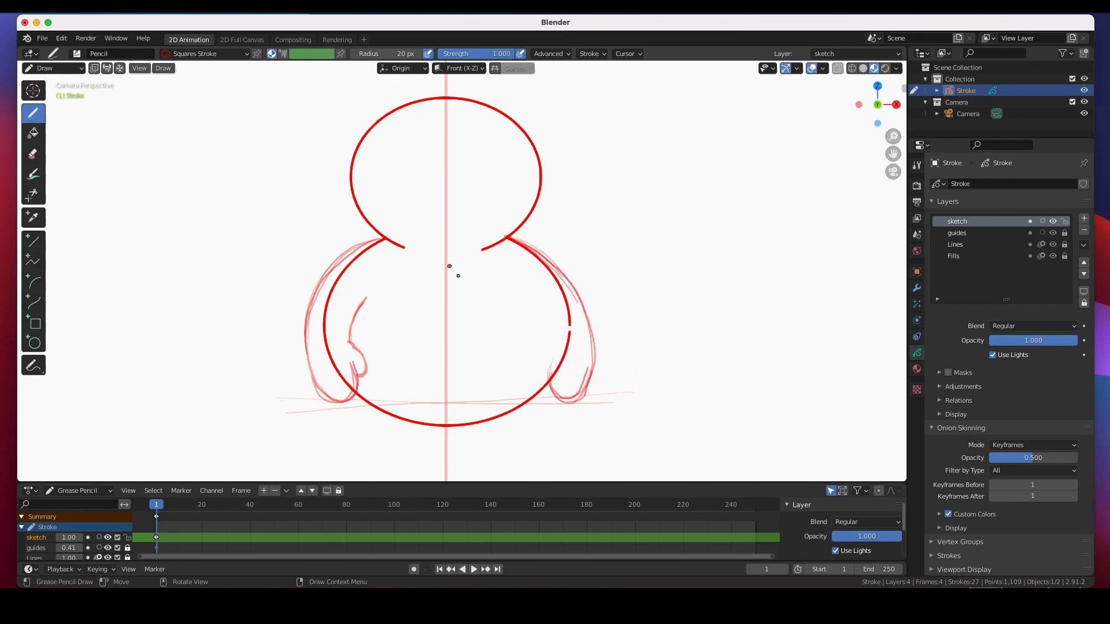
{"action": "mouse_move", "coordinate": [552, 343]}
{"action": "left_mouse_down"}
{"action": "mouse_move", "coordinate": [537, 366]}
{"action": "mouse_move", "coordinate": [555, 345]}
{"action": "mouse_move", "coordinate": [558, 389]}
{"action": "mouse_move", "coordinate": [586, 389]}
{"action": "mouse_move", "coordinate": [589, 303]}
{"action": "left_mouse_up"}
{"action": "mouse_move", "coordinate": [595, 352]}
{"action": "left_mouse_down"}
{"action": "mouse_move", "coordinate": [588, 314]}
{"action": "mouse_move", "coordinate": [540, 256]}
{"action": "left_mouse_up"}
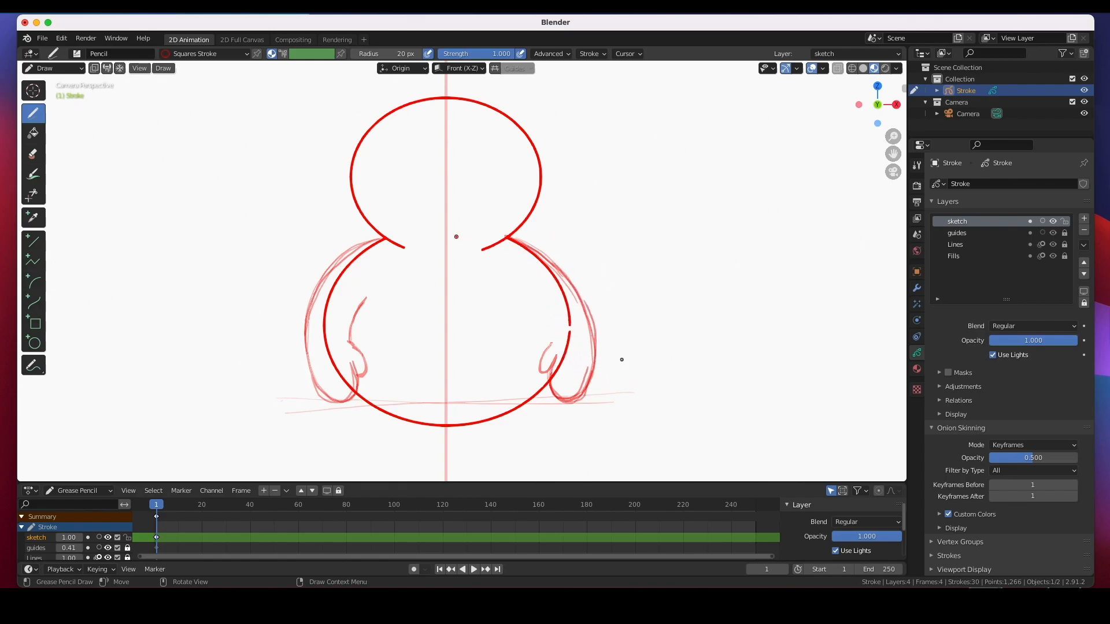
{"action": "mouse_move", "coordinate": [555, 335]}
{"action": "left_mouse_down"}
{"action": "mouse_move", "coordinate": [538, 364]}
{"action": "mouse_move", "coordinate": [555, 372]}
{"action": "mouse_move", "coordinate": [541, 298]}
{"action": "left_mouse_up"}
Erase both sides of the body circle where they run through the arms, keeping the belly curve between the hands
{"action": "left_click", "coordinate": [34, 155]}
{"action": "mouse_move", "coordinate": [379, 259]}
{"action": "left_mouse_down"}
{"action": "mouse_move", "coordinate": [388, 249]}
{"action": "mouse_move", "coordinate": [364, 263]}
{"action": "mouse_move", "coordinate": [339, 311]}
{"action": "mouse_move", "coordinate": [342, 366]}
{"action": "mouse_move", "coordinate": [339, 290]}
{"action": "mouse_move", "coordinate": [335, 347]}
{"action": "mouse_move", "coordinate": [356, 404]}
{"action": "left_mouse_up"}
{"action": "mouse_move", "coordinate": [562, 398]}
{"action": "left_mouse_down"}
{"action": "mouse_move", "coordinate": [574, 314]}
{"action": "mouse_move", "coordinate": [557, 283]}
{"action": "mouse_move", "coordinate": [517, 254]}
{"action": "left_mouse_up"}
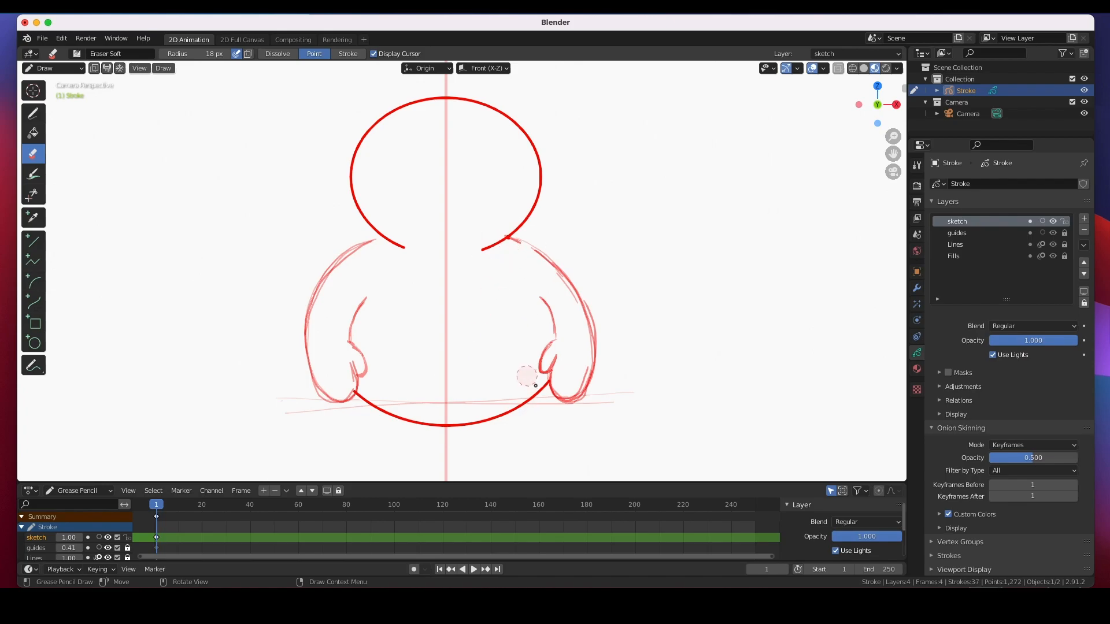
Sketch the inner and outer lines of two short legs from the belly curve down towards the horizontal guide
{"action": "mouse_move", "coordinate": [534, 386]}
{"action": "middle_mouse_down", "text": "shift"}
{"action": "mouse_move", "coordinate": [508, 266]}
{"action": "mouse_move", "coordinate": [488, 315]}
{"action": "middle_mouse_up", "text": "shift"}
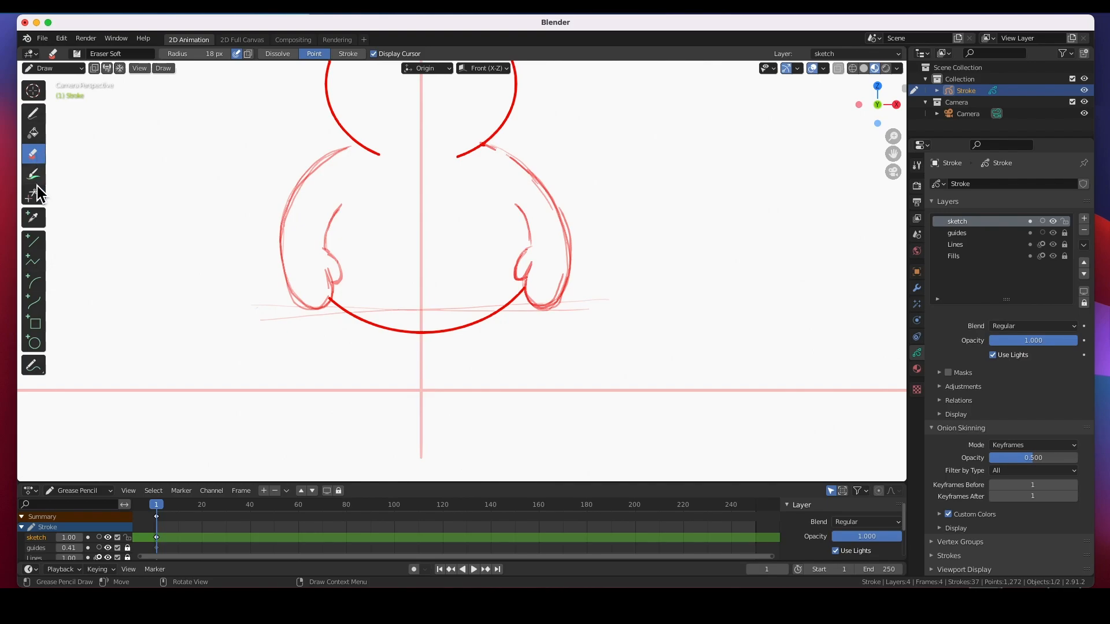
{"action": "left_click", "coordinate": [35, 115]}
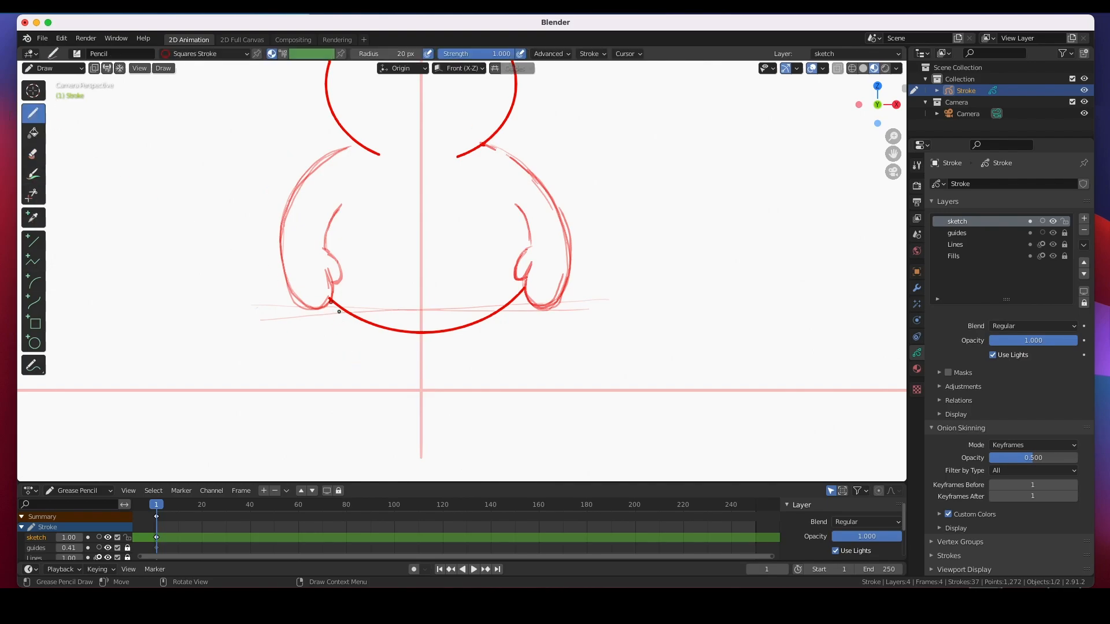
{"action": "left_click_drag", "start_coordinate": [329, 307], "coordinate": [348, 382]}
{"action": "left_click_drag", "start_coordinate": [404, 335], "coordinate": [387, 382]}
{"action": "left_click_drag", "start_coordinate": [432, 347], "coordinate": [438, 370]}
{"action": "left_click_drag", "start_coordinate": [434, 359], "coordinate": [443, 383]}
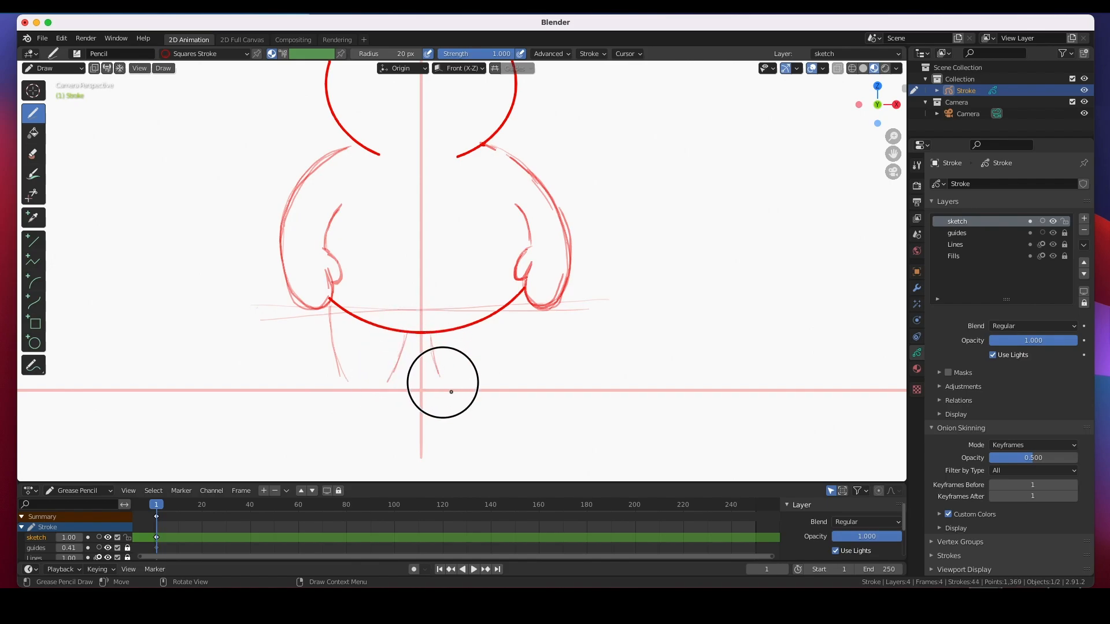
{"action": "left_click_drag", "start_coordinate": [522, 292], "coordinate": [499, 377]}
{"action": "left_click_drag", "start_coordinate": [523, 293], "coordinate": [500, 378]}
{"action": "left_click_drag", "start_coordinate": [406, 334], "coordinate": [391, 380]}
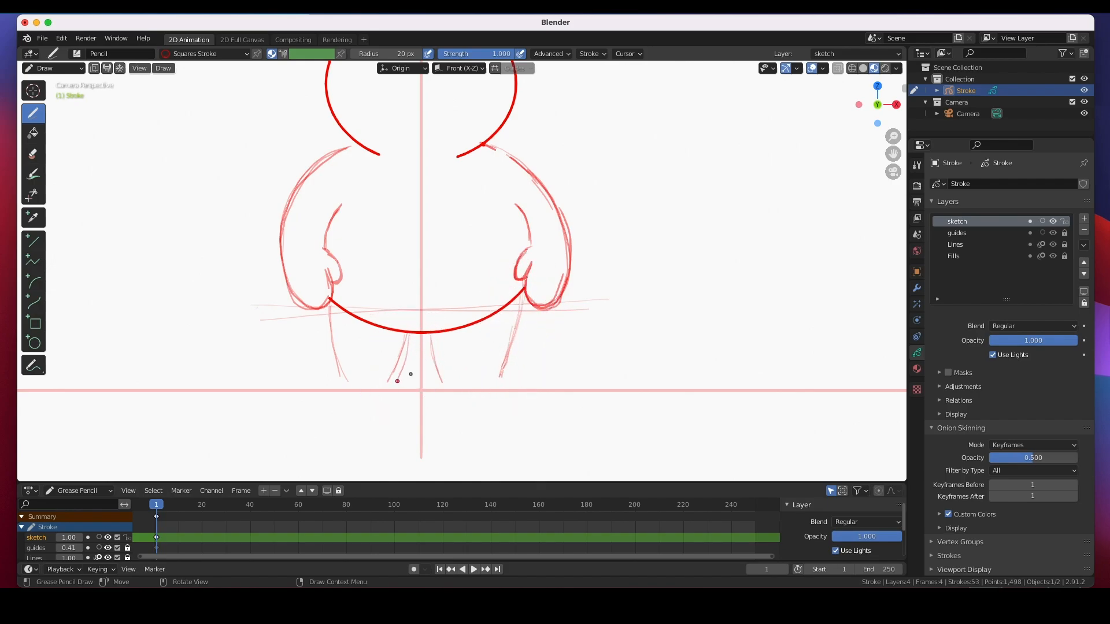
Sketch flat-soled feet on the horizontal guide with flared toes and heels, and reinforce the inner leg lines
{"action": "mouse_move", "coordinate": [428, 337]}
{"action": "left_mouse_down"}
{"action": "mouse_move", "coordinate": [445, 383]}
{"action": "mouse_move", "coordinate": [435, 393]}
{"action": "left_mouse_up"}
{"action": "left_click_drag", "start_coordinate": [502, 375], "coordinate": [508, 391]}
{"action": "mouse_move", "coordinate": [509, 392]}
{"action": "left_mouse_down"}
{"action": "mouse_move", "coordinate": [462, 393]}
{"action": "mouse_move", "coordinate": [487, 390]}
{"action": "left_mouse_up"}
{"action": "mouse_move", "coordinate": [398, 389]}
{"action": "left_mouse_down"}
{"action": "mouse_move", "coordinate": [357, 389]}
{"action": "mouse_move", "coordinate": [406, 389]}
{"action": "left_mouse_up"}
{"action": "left_click_drag", "start_coordinate": [396, 375], "coordinate": [405, 392]}
{"action": "left_click_drag", "start_coordinate": [344, 372], "coordinate": [335, 392]}
{"action": "mouse_move", "coordinate": [396, 373]}
{"action": "left_mouse_down"}
{"action": "mouse_move", "coordinate": [410, 393]}
{"action": "mouse_move", "coordinate": [439, 373]}
{"action": "mouse_move", "coordinate": [441, 391]}
{"action": "left_mouse_up"}
{"action": "left_click_drag", "start_coordinate": [500, 365], "coordinate": [509, 389]}
{"action": "mouse_move", "coordinate": [433, 338]}
{"action": "left_mouse_down"}
{"action": "mouse_move", "coordinate": [436, 365]}
{"action": "mouse_move", "coordinate": [408, 371]}
{"action": "left_mouse_up"}
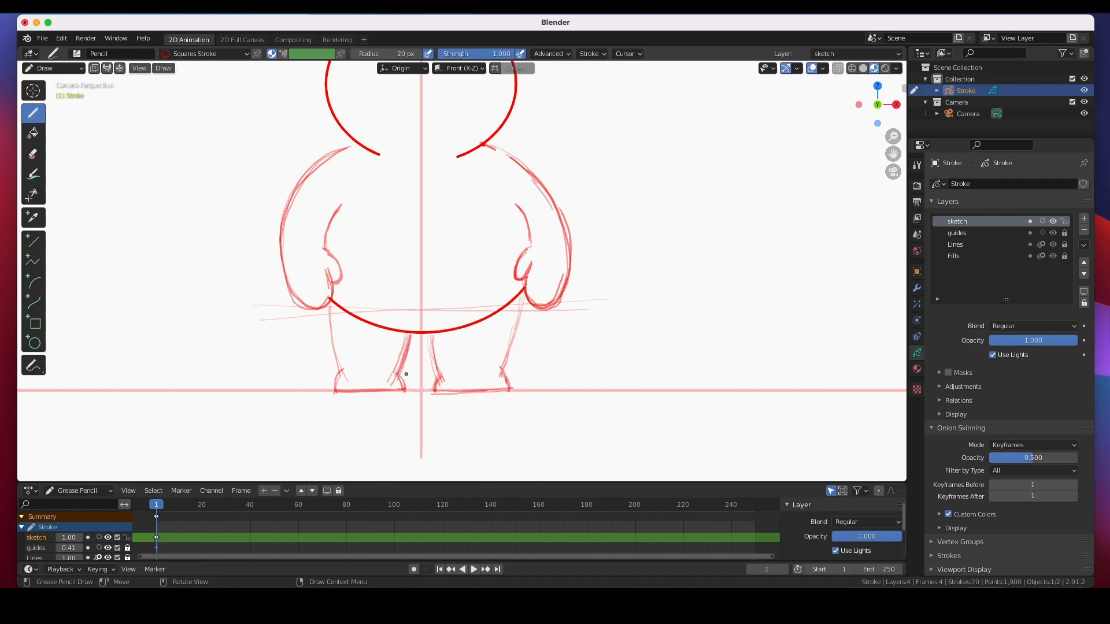
Reinforce the outer leg lines and erase the belly curve except for the short piece between the legs
{"action": "left_click_drag", "start_coordinate": [328, 306], "coordinate": [349, 376]}
{"action": "mouse_move", "coordinate": [523, 292]}
{"action": "left_mouse_down"}
{"action": "mouse_move", "coordinate": [505, 367]}
{"action": "mouse_move", "coordinate": [520, 293]}
{"action": "left_mouse_up"}
{"action": "left_click", "coordinate": [33, 155]}
{"action": "mouse_move", "coordinate": [334, 301]}
{"action": "left_mouse_down"}
{"action": "mouse_move", "coordinate": [391, 337]}
{"action": "mouse_move", "coordinate": [510, 312]}
{"action": "mouse_move", "coordinate": [514, 300]}
{"action": "left_mouse_up"}
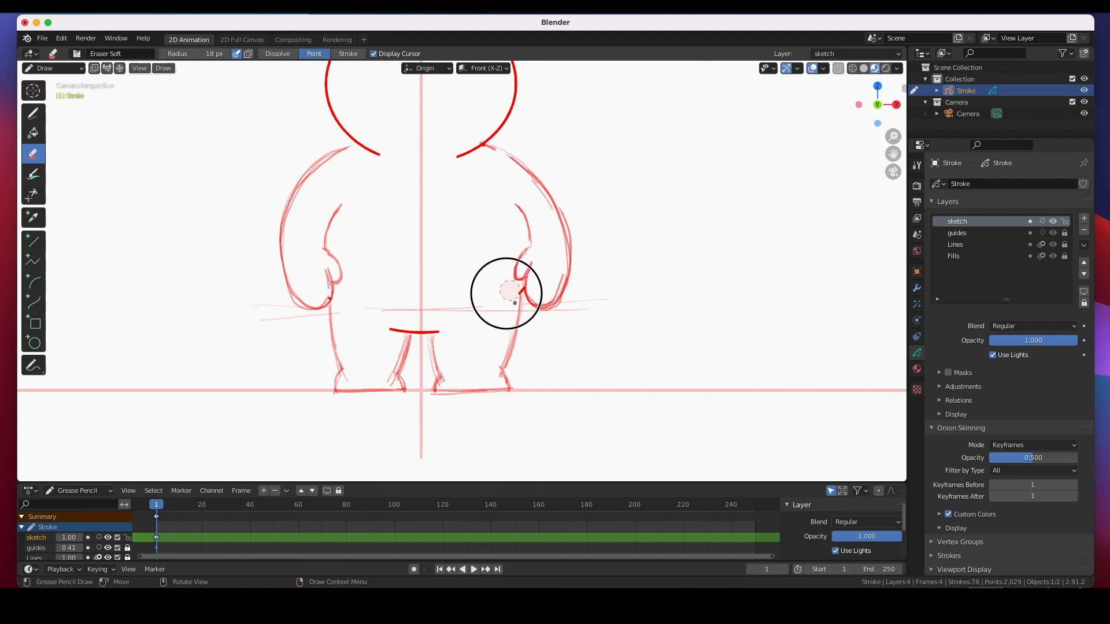
{"action": "left_click_drag", "start_coordinate": [397, 340], "coordinate": [404, 339]}
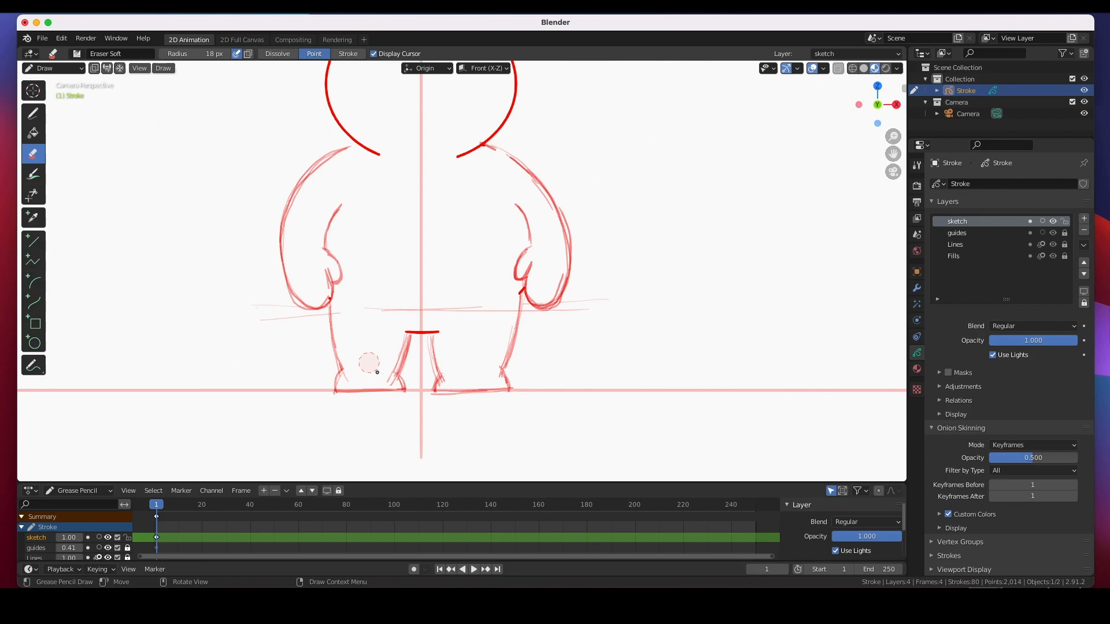
Sketch a light pointed horn on each upper side of the head circle
{"action": "middle_click_drag", "start_coordinate": [471, 199], "coordinate": [456, 403], "text": "shift"}
{"action": "left_click", "coordinate": [33, 114]}
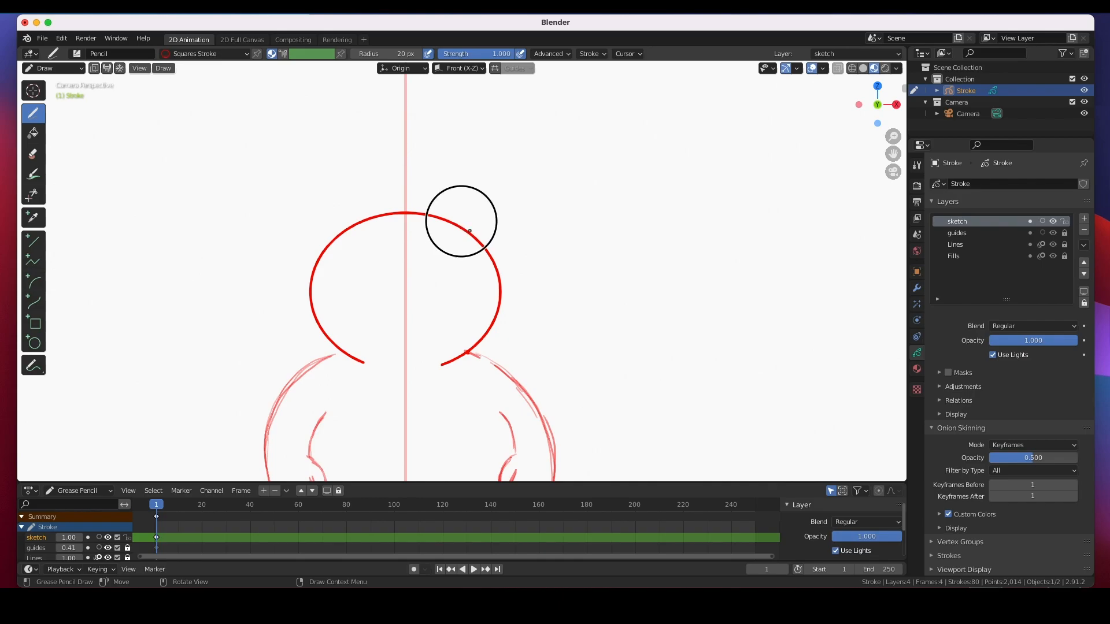
{"action": "left_click_drag", "start_coordinate": [460, 222], "coordinate": [498, 200]}
{"action": "left_click_drag", "start_coordinate": [490, 241], "coordinate": [490, 248]}
{"action": "left_click_drag", "start_coordinate": [493, 205], "coordinate": [491, 253]}
{"action": "left_click_drag", "start_coordinate": [496, 204], "coordinate": [492, 256]}
{"action": "mouse_move", "coordinate": [337, 213]}
{"action": "left_mouse_down"}
{"action": "mouse_move", "coordinate": [323, 197]}
{"action": "mouse_move", "coordinate": [314, 260]}
{"action": "left_mouse_up"}
{"action": "left_click_drag", "start_coordinate": [319, 197], "coordinate": [314, 261]}
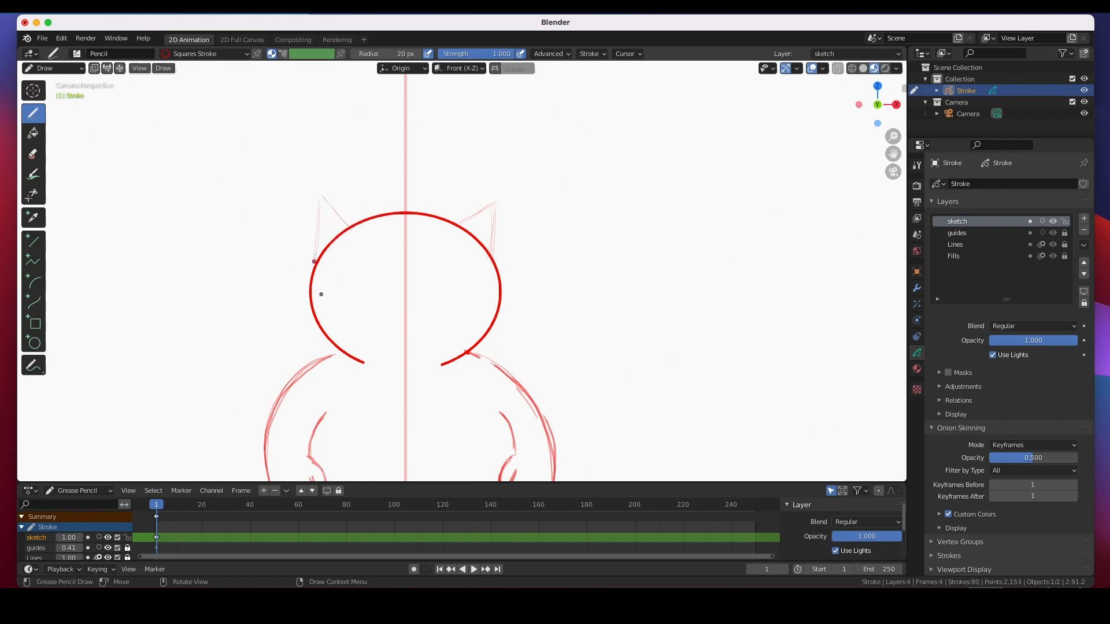
Reinforce both horns with heavier curved outlines and rounded tips
{"action": "mouse_move", "coordinate": [464, 232]}
{"action": "left_mouse_down"}
{"action": "mouse_move", "coordinate": [488, 201]}
{"action": "mouse_move", "coordinate": [500, 234]}
{"action": "mouse_move", "coordinate": [502, 225]}
{"action": "mouse_move", "coordinate": [496, 248]}
{"action": "mouse_move", "coordinate": [490, 203]}
{"action": "left_mouse_up"}
{"action": "mouse_move", "coordinate": [349, 228]}
{"action": "left_mouse_down"}
{"action": "mouse_move", "coordinate": [329, 190]}
{"action": "mouse_move", "coordinate": [319, 205]}
{"action": "mouse_move", "coordinate": [336, 206]}
{"action": "mouse_move", "coordinate": [349, 227]}
{"action": "mouse_move", "coordinate": [331, 195]}
{"action": "mouse_move", "coordinate": [320, 252]}
{"action": "mouse_move", "coordinate": [336, 191]}
{"action": "mouse_move", "coordinate": [339, 211]}
{"action": "mouse_move", "coordinate": [329, 192]}
{"action": "mouse_move", "coordinate": [318, 198]}
{"action": "mouse_move", "coordinate": [317, 250]}
{"action": "mouse_move", "coordinate": [312, 225]}
{"action": "left_mouse_up"}
{"action": "mouse_move", "coordinate": [506, 247]}
{"action": "left_mouse_down"}
{"action": "mouse_move", "coordinate": [495, 197]}
{"action": "mouse_move", "coordinate": [488, 220]}
{"action": "mouse_move", "coordinate": [503, 216]}
{"action": "mouse_move", "coordinate": [507, 248]}
{"action": "mouse_move", "coordinate": [493, 225]}
{"action": "mouse_move", "coordinate": [468, 223]}
{"action": "mouse_move", "coordinate": [497, 202]}
{"action": "left_mouse_up"}
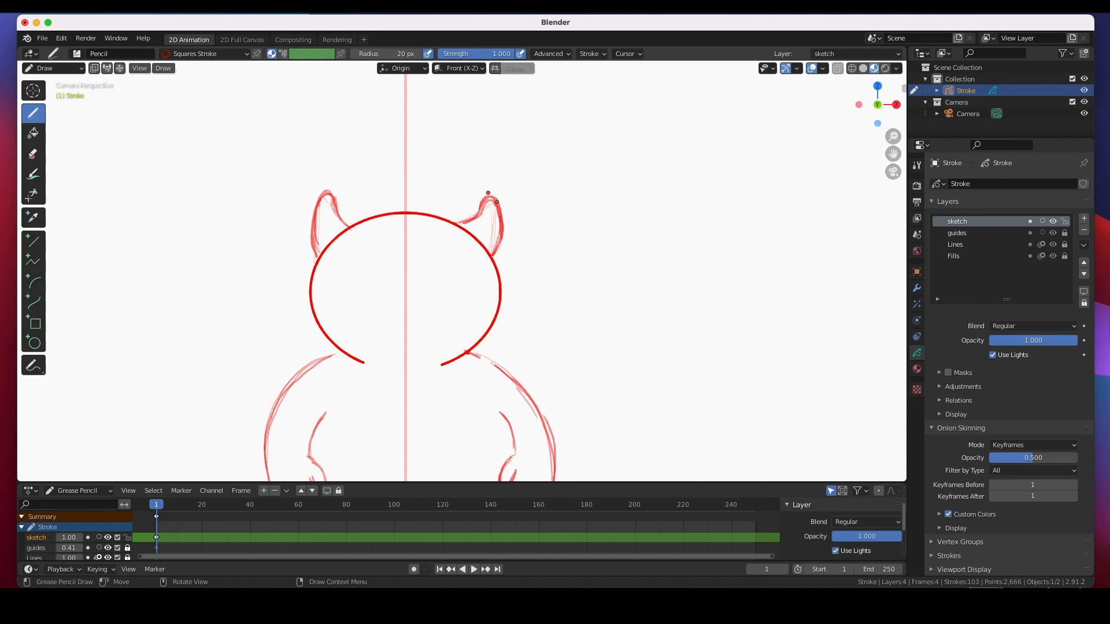
Sketch the face with two small oval eyes, a wide smile and two triangular teeth rising from the mouth line
{"action": "mouse_move", "coordinate": [372, 289]}
{"action": "left_mouse_down"}
{"action": "mouse_move", "coordinate": [435, 286]}
{"action": "mouse_move", "coordinate": [443, 313]}
{"action": "mouse_move", "coordinate": [371, 291]}
{"action": "mouse_move", "coordinate": [380, 305]}
{"action": "mouse_move", "coordinate": [340, 338]}
{"action": "left_mouse_up"}
{"action": "mouse_move", "coordinate": [341, 336]}
{"action": "left_mouse_down"}
{"action": "mouse_move", "coordinate": [441, 331]}
{"action": "mouse_move", "coordinate": [463, 313]}
{"action": "mouse_move", "coordinate": [468, 323]}
{"action": "left_mouse_up"}
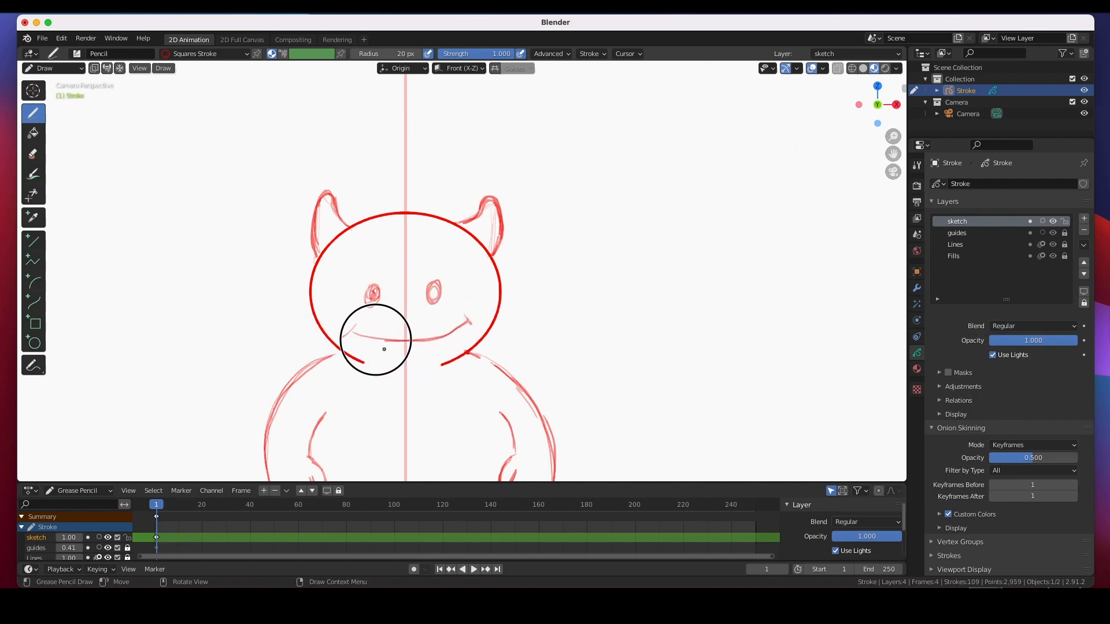
{"action": "mouse_move", "coordinate": [368, 337]}
{"action": "left_mouse_down"}
{"action": "mouse_move", "coordinate": [388, 337]}
{"action": "mouse_move", "coordinate": [372, 322]}
{"action": "mouse_move", "coordinate": [388, 337]}
{"action": "mouse_move", "coordinate": [459, 328]}
{"action": "mouse_move", "coordinate": [392, 350]}
{"action": "mouse_move", "coordinate": [349, 332]}
{"action": "mouse_move", "coordinate": [340, 340]}
{"action": "left_mouse_up"}
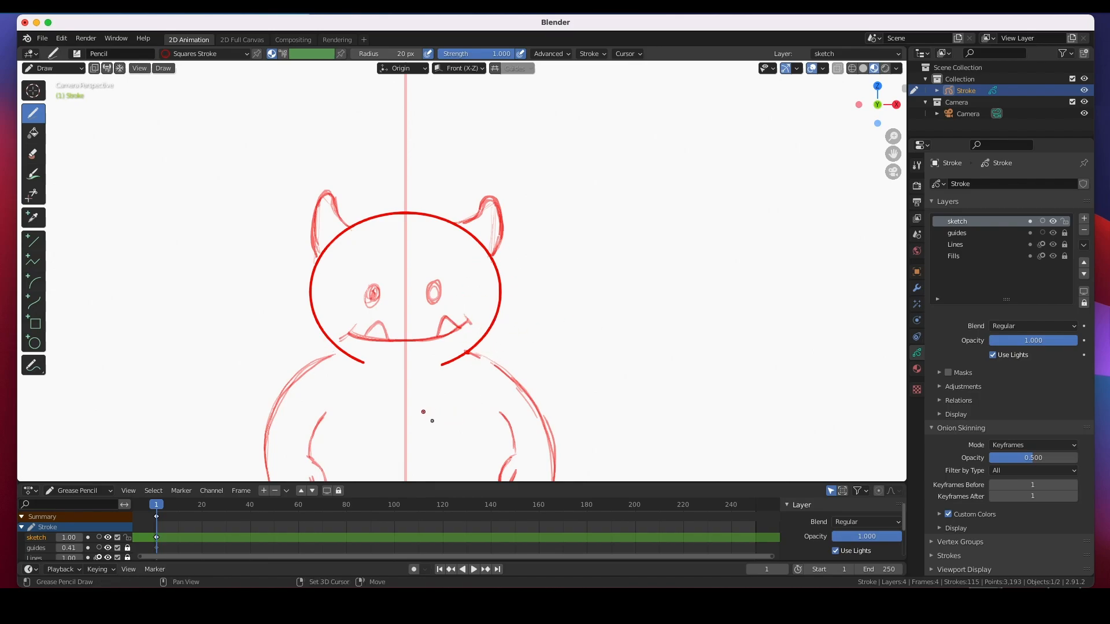
Sketch a large round belly patch centred on the vertical guide between the arms, going over its outline repeatedly
{"action": "mouse_move", "coordinate": [430, 420]}
{"action": "middle_mouse_down", "text": "shift"}
{"action": "mouse_move", "coordinate": [527, 252]}
{"action": "mouse_move", "coordinate": [480, 297]}
{"action": "mouse_move", "coordinate": [523, 324]}
{"action": "middle_mouse_up", "text": "shift"}
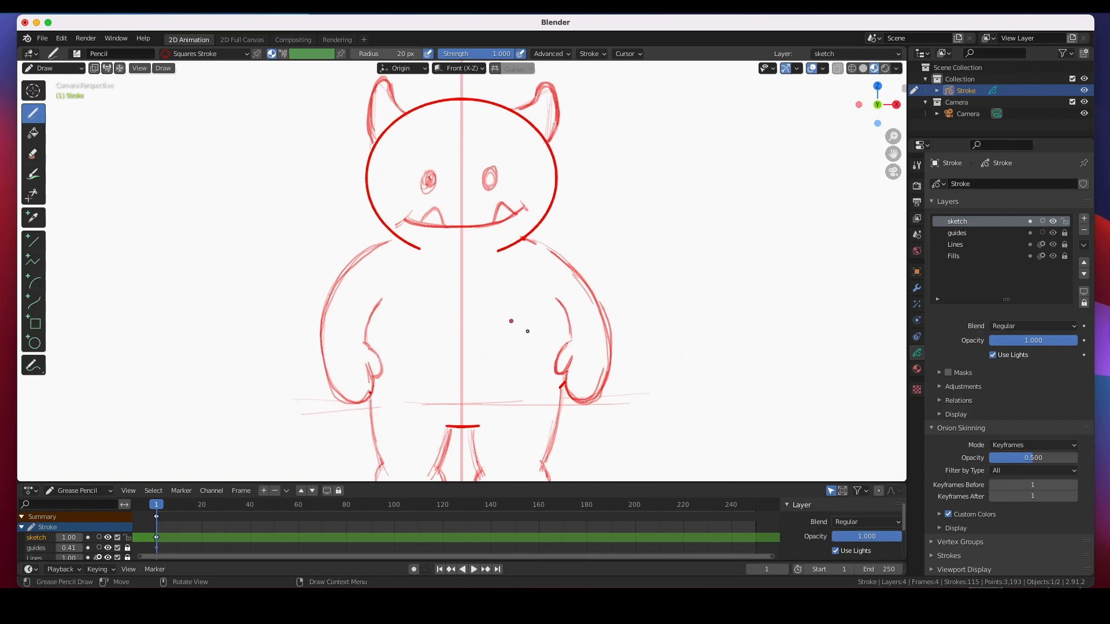
{"action": "scroll", "coordinate": [408, 371], "scroll_direction": "down", "scroll_amount": 3}
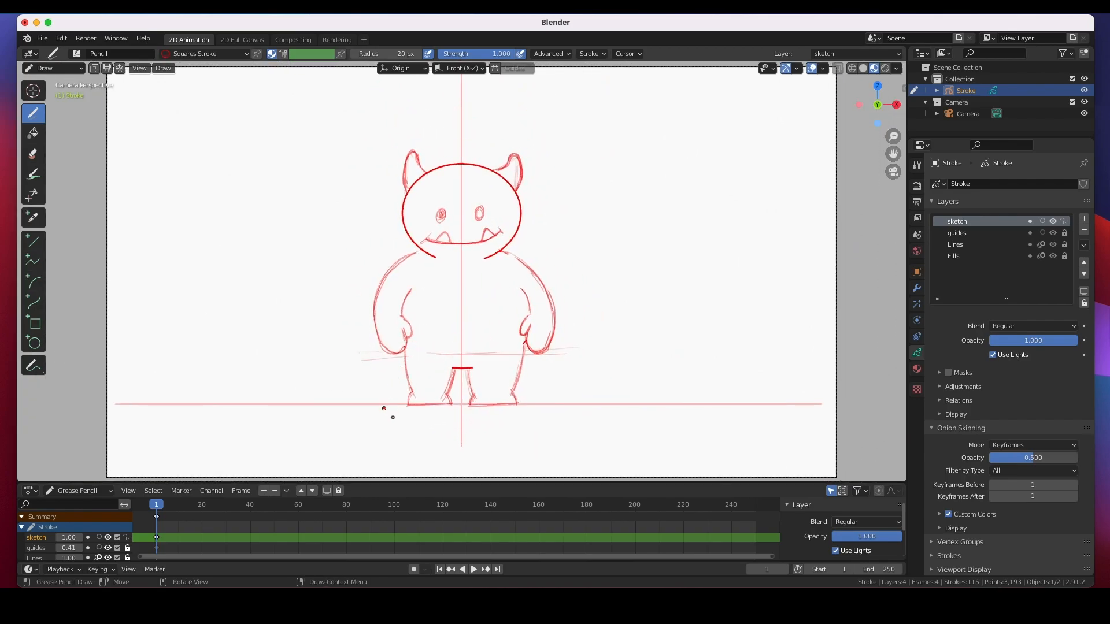
{"action": "mouse_move", "coordinate": [475, 293]}
{"action": "left_mouse_down"}
{"action": "mouse_move", "coordinate": [434, 324]}
{"action": "mouse_move", "coordinate": [458, 359]}
{"action": "mouse_move", "coordinate": [493, 305]}
{"action": "mouse_move", "coordinate": [435, 343]}
{"action": "mouse_move", "coordinate": [495, 317]}
{"action": "mouse_move", "coordinate": [465, 282]}
{"action": "left_mouse_up"}
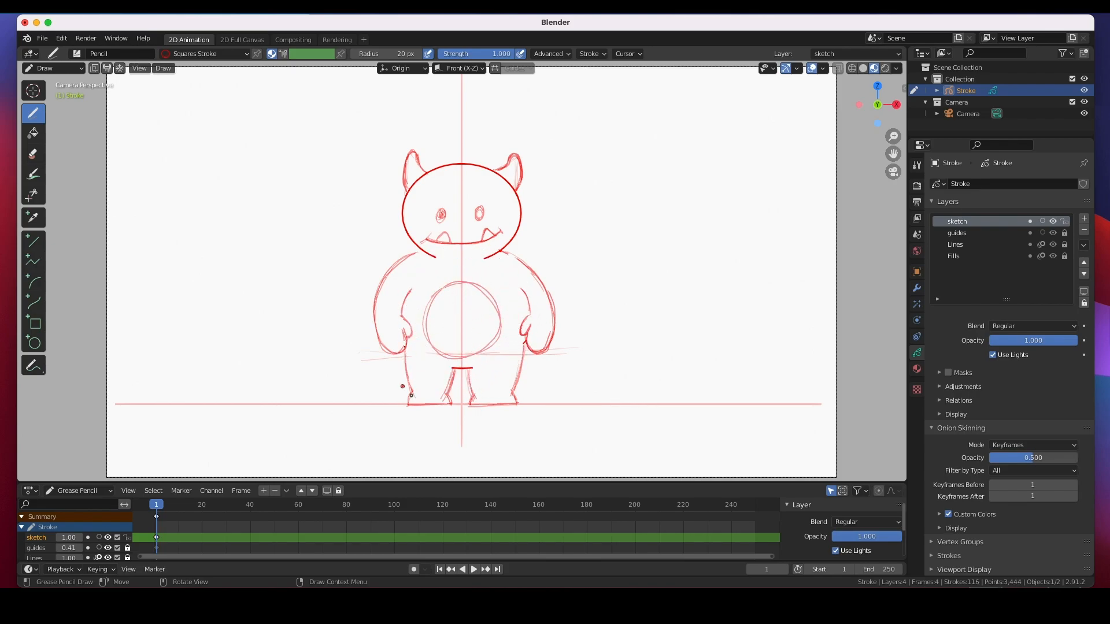
{"action": "mouse_move", "coordinate": [484, 288]}
{"action": "left_mouse_down"}
{"action": "mouse_move", "coordinate": [426, 303]}
{"action": "mouse_move", "coordinate": [456, 362]}
{"action": "mouse_move", "coordinate": [491, 297]}
{"action": "mouse_move", "coordinate": [441, 289]}
{"action": "left_mouse_up"}
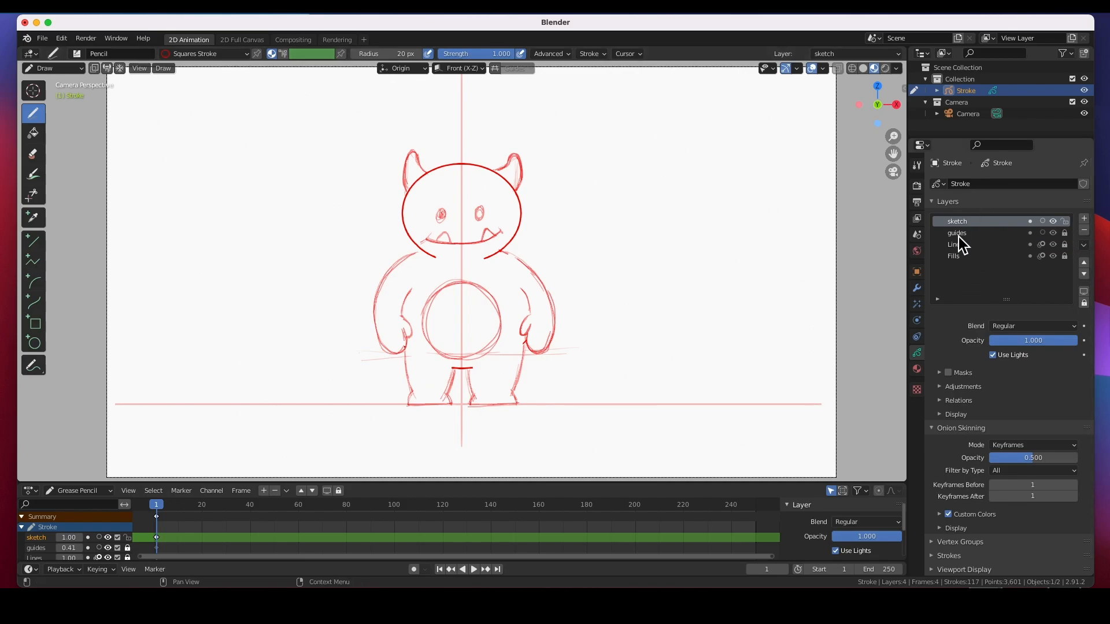
Move the sketch and guides layers below Lines and Fills, with guides lowest, and lock the sketch layer
{"action": "left_click", "coordinate": [1084, 275]}
{"action": "left_click", "coordinate": [1085, 275]}
{"action": "left_click", "coordinate": [1085, 275]}
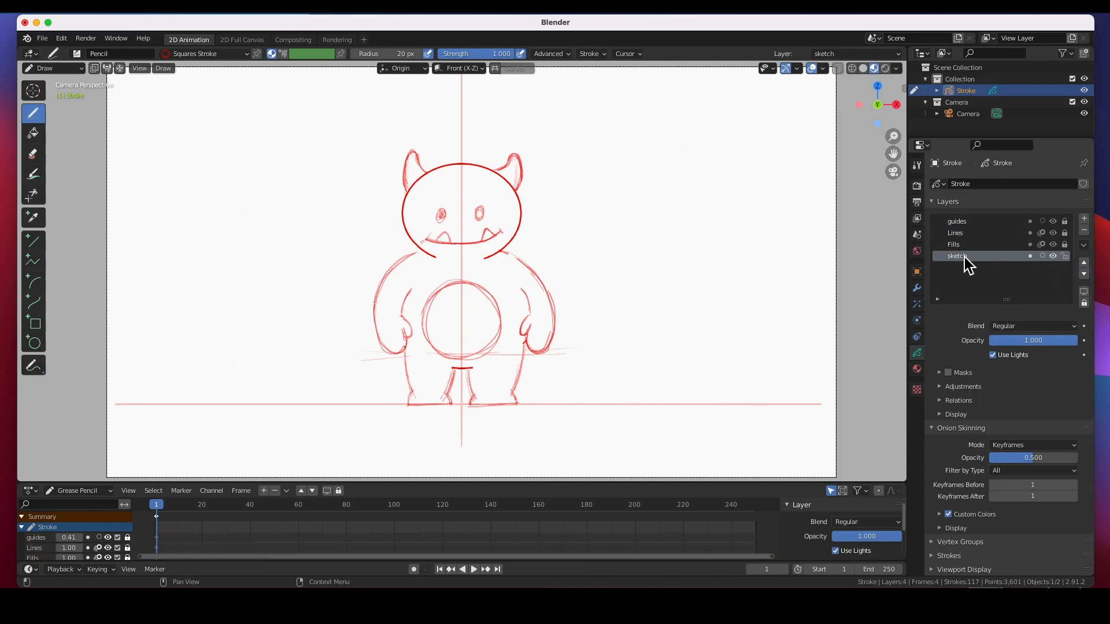
{"action": "left_click", "coordinate": [966, 222]}
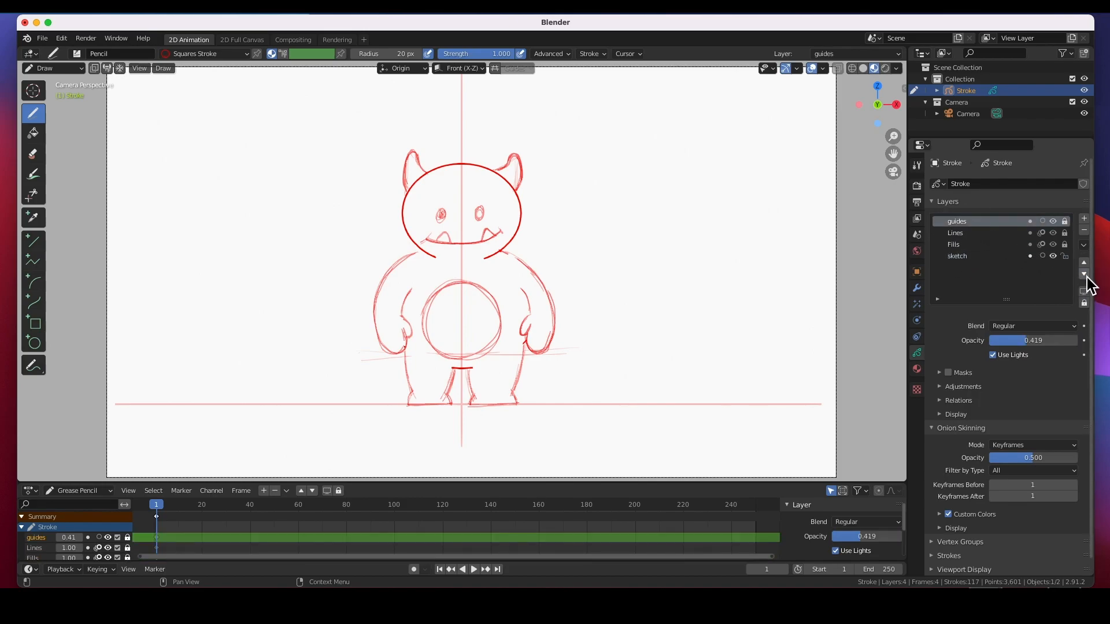
{"action": "left_click", "coordinate": [1085, 275]}
{"action": "left_click", "coordinate": [1084, 274]}
{"action": "left_click", "coordinate": [1084, 275]}
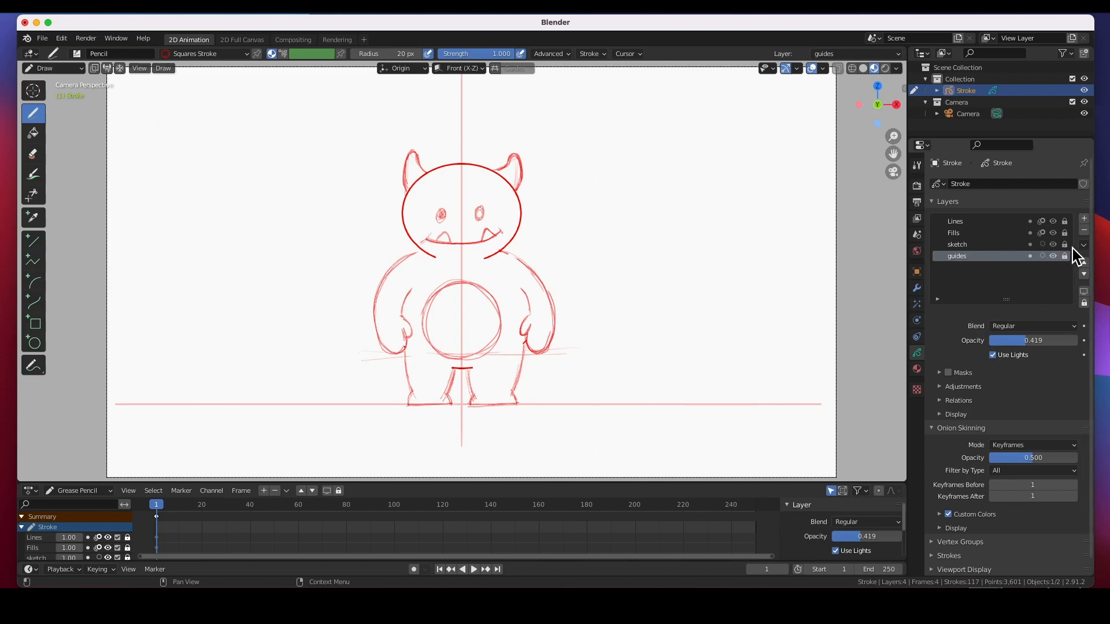
Unlock the Lines layer and lower the sketch layer's opacity to 0.555
{"action": "left_click", "coordinate": [1064, 221]}
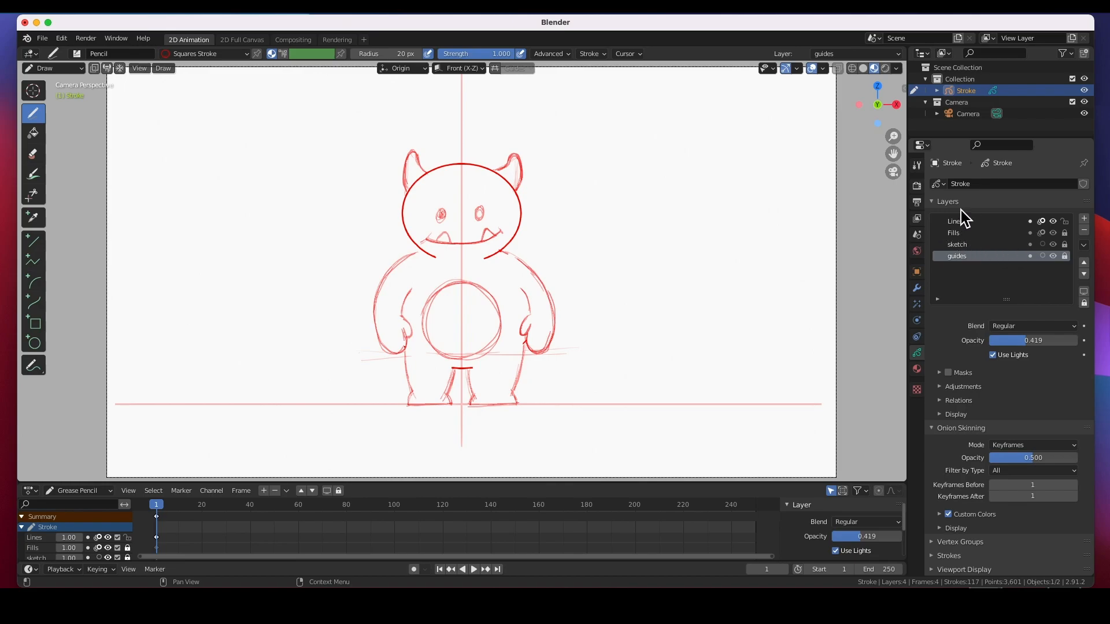
{"action": "left_click", "coordinate": [963, 249]}
{"action": "left_click_drag", "start_coordinate": [1057, 346], "coordinate": [1013, 350]}
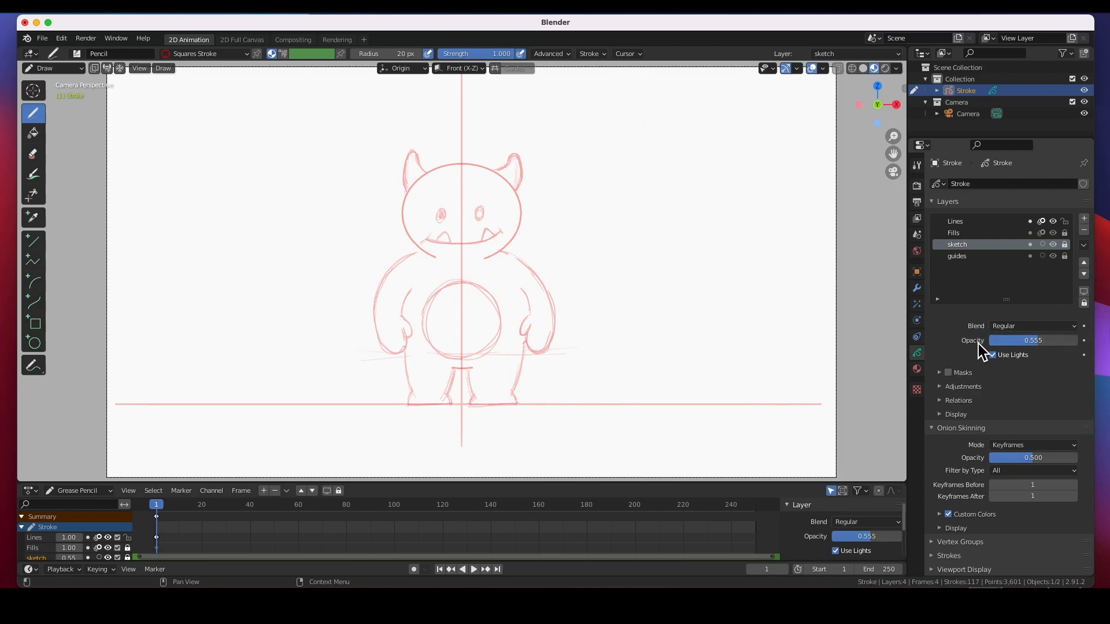
Make Lines the active layer and set up the Curve tool with the Ink Pen brush and Solid Stroke material
{"action": "left_click", "coordinate": [960, 221]}
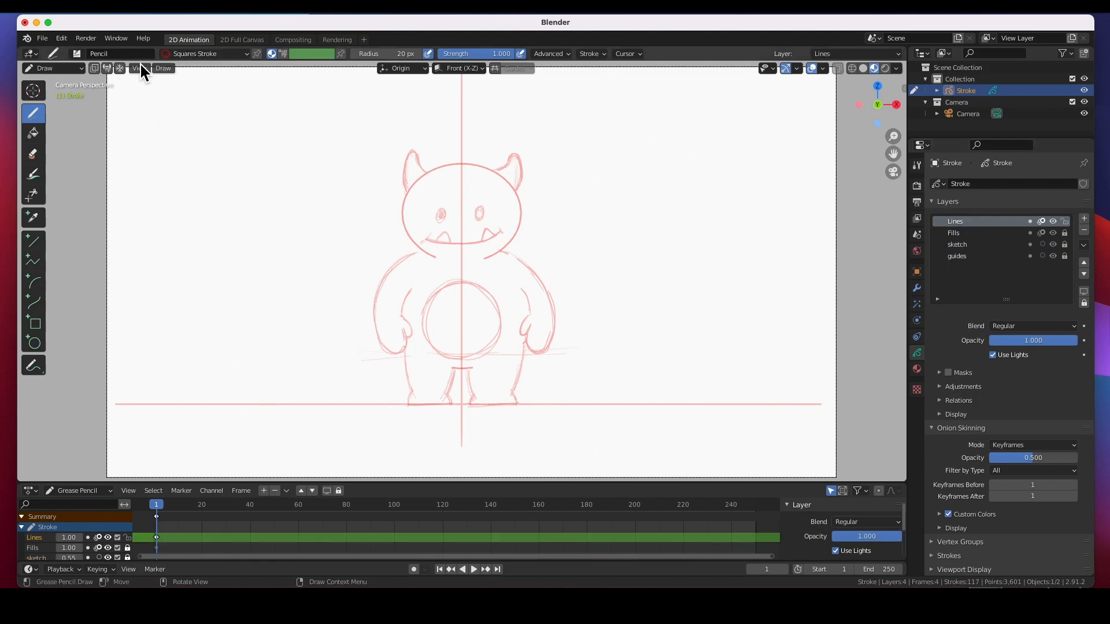
{"action": "left_click", "coordinate": [79, 57]}
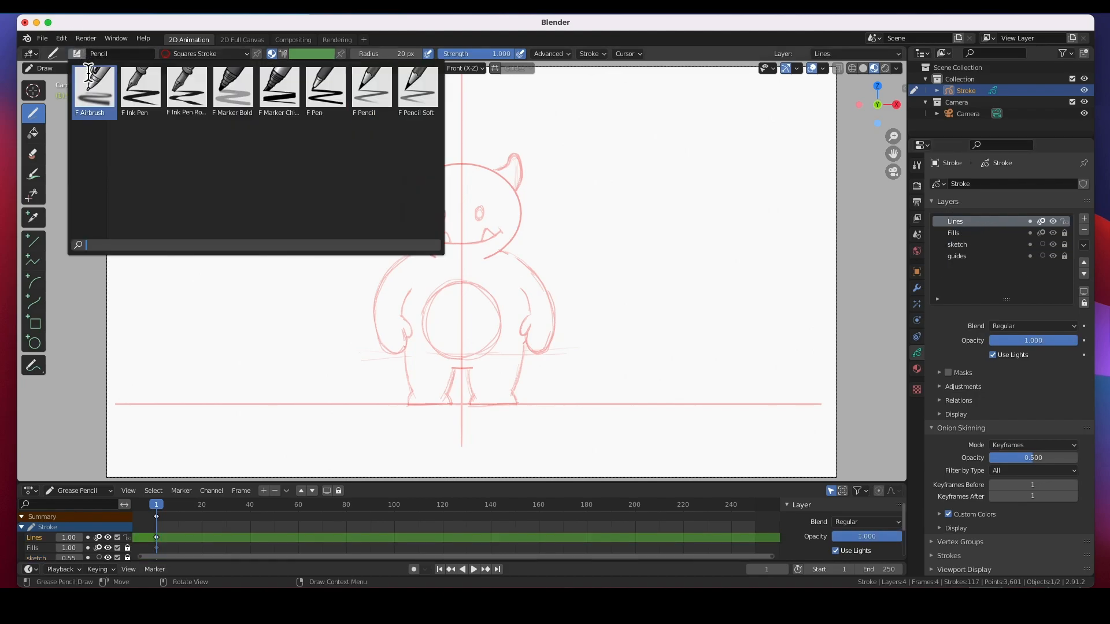
{"action": "left_click", "coordinate": [144, 99]}
{"action": "left_click", "coordinate": [203, 56]}
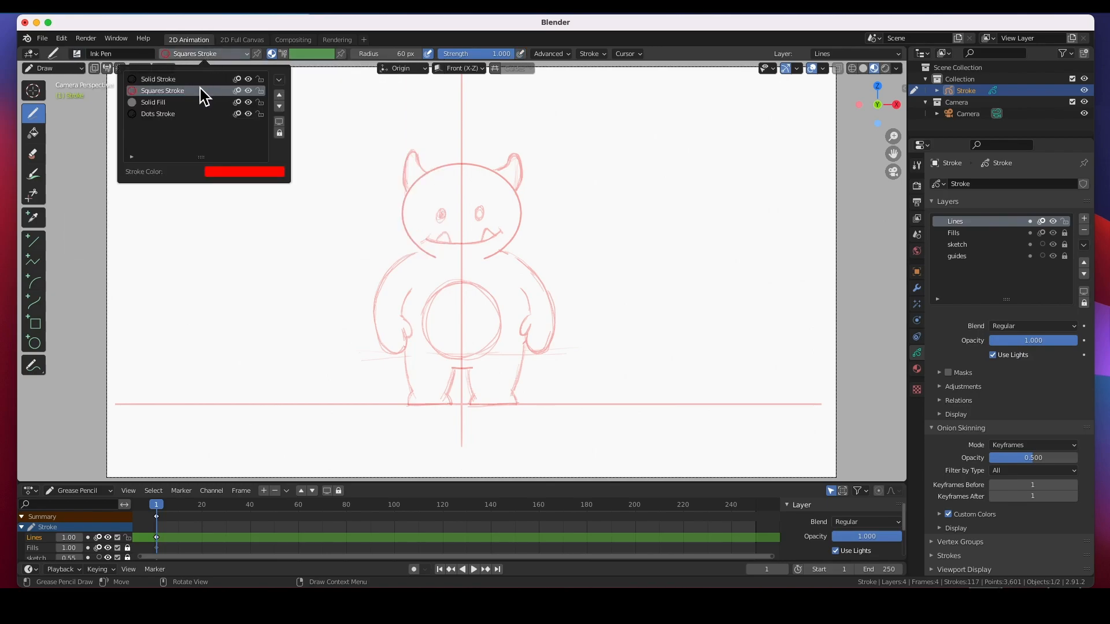
{"action": "left_click", "coordinate": [166, 79]}
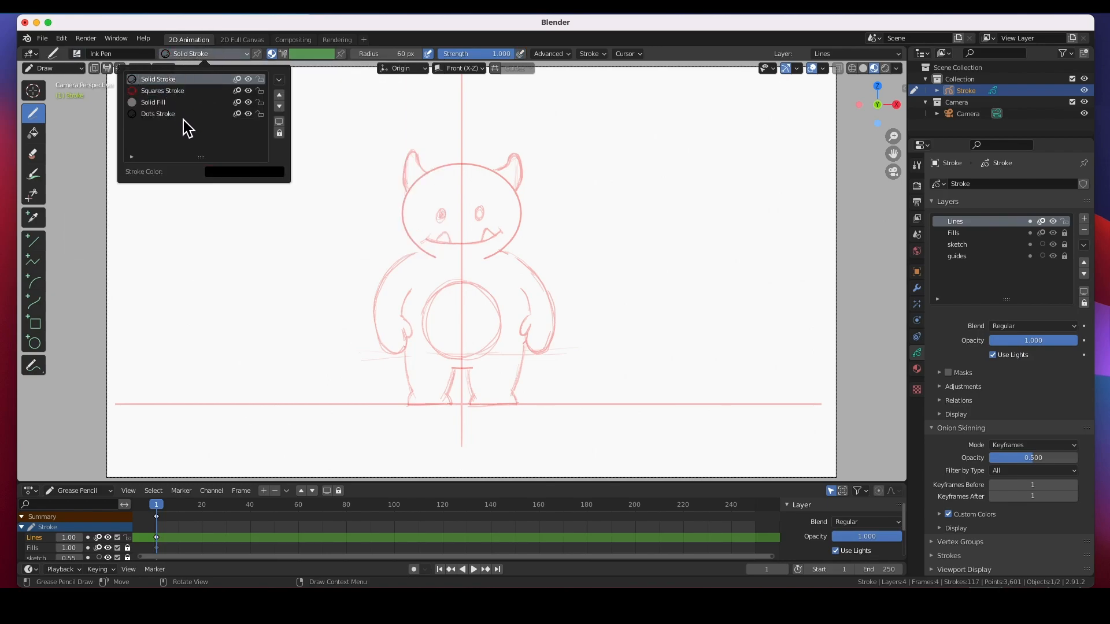
{"action": "left_click", "coordinate": [37, 309]}
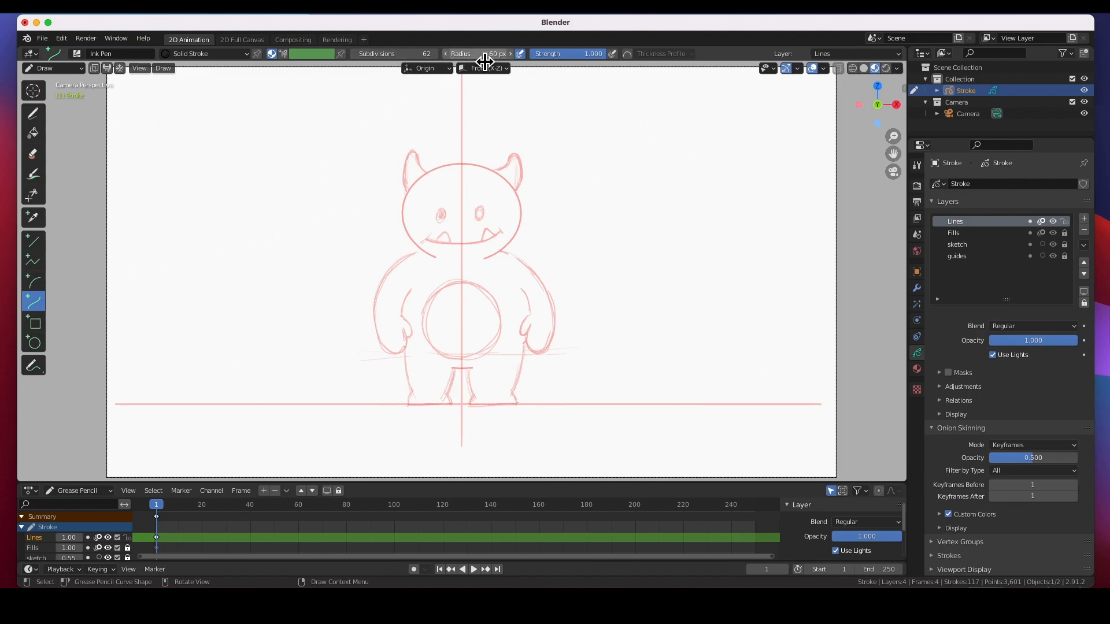
{"action": "left_click_drag", "start_coordinate": [483, 60], "coordinate": [486, 60]}
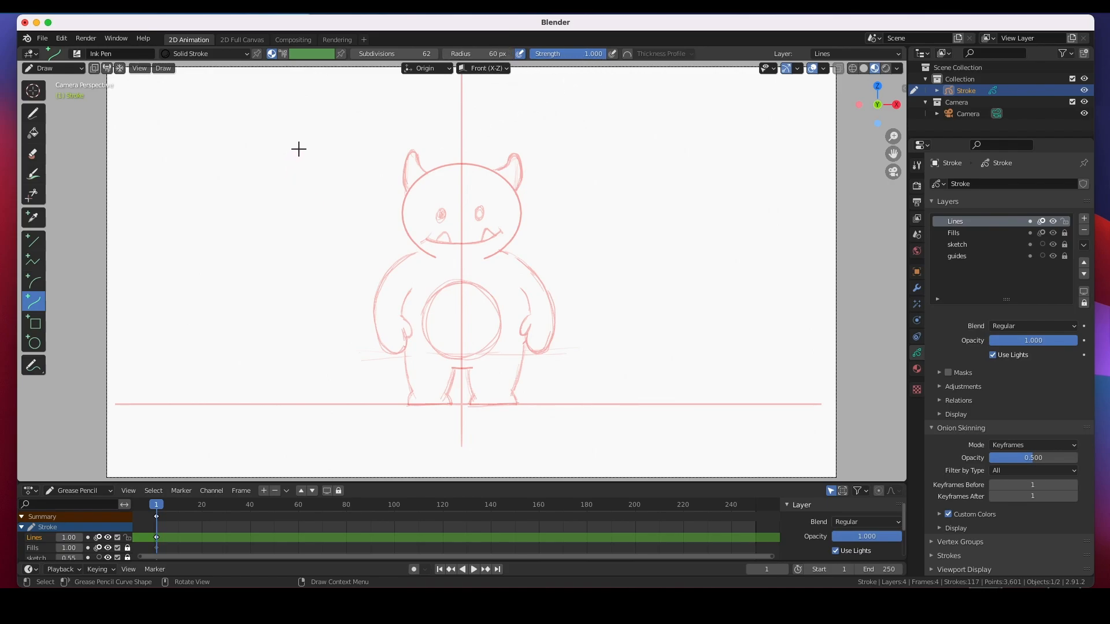
Try out a curve in the empty area beside the monster, bending it into an arc with its control points, and undo it
{"action": "mouse_move", "coordinate": [299, 135]}
{"action": "left_mouse_down"}
{"action": "mouse_move", "coordinate": [210, 282]}
{"action": "mouse_move", "coordinate": [201, 279]}
{"action": "left_mouse_up"}
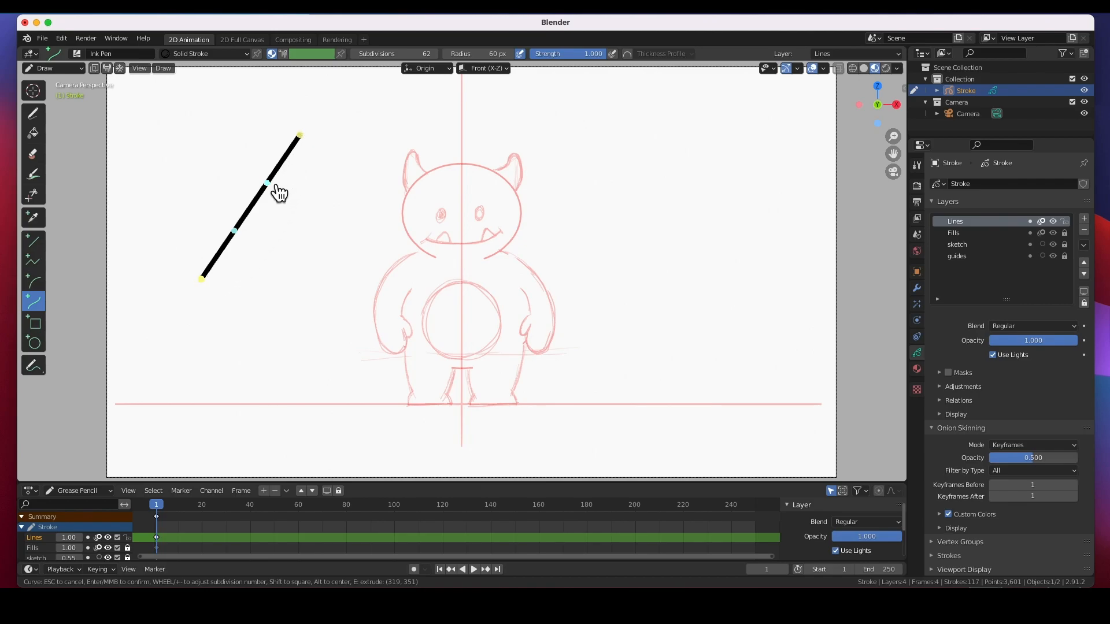
{"action": "mouse_move", "coordinate": [280, 199]}
{"action": "left_mouse_down"}
{"action": "mouse_move", "coordinate": [330, 198]}
{"action": "mouse_move", "coordinate": [316, 200]}
{"action": "left_mouse_up"}
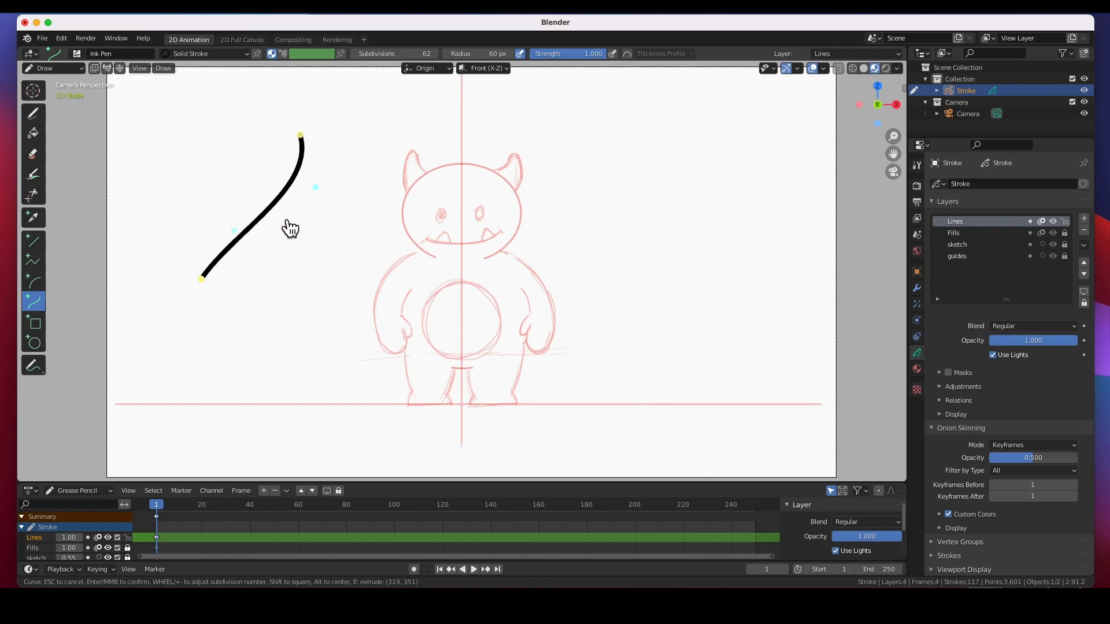
{"action": "mouse_move", "coordinate": [242, 245]}
{"action": "left_mouse_down"}
{"action": "mouse_move", "coordinate": [267, 290]}
{"action": "mouse_move", "coordinate": [223, 174]}
{"action": "mouse_move", "coordinate": [255, 242]}
{"action": "mouse_move", "coordinate": [334, 245]}
{"action": "mouse_move", "coordinate": [269, 316]}
{"action": "mouse_move", "coordinate": [293, 240]}
{"action": "mouse_move", "coordinate": [289, 271]}
{"action": "left_mouse_up"}
{"action": "mouse_move", "coordinate": [307, 141]}
{"action": "left_mouse_down"}
{"action": "mouse_move", "coordinate": [263, 114]}
{"action": "mouse_move", "coordinate": [312, 124]}
{"action": "mouse_move", "coordinate": [350, 180]}
{"action": "mouse_move", "coordinate": [359, 245]}
{"action": "mouse_move", "coordinate": [298, 157]}
{"action": "left_mouse_up"}
{"action": "mouse_move", "coordinate": [213, 291]}
{"action": "left_mouse_down"}
{"action": "mouse_move", "coordinate": [255, 277]}
{"action": "mouse_move", "coordinate": [234, 261]}
{"action": "mouse_move", "coordinate": [312, 312]}
{"action": "mouse_move", "coordinate": [298, 294]}
{"action": "left_mouse_up"}
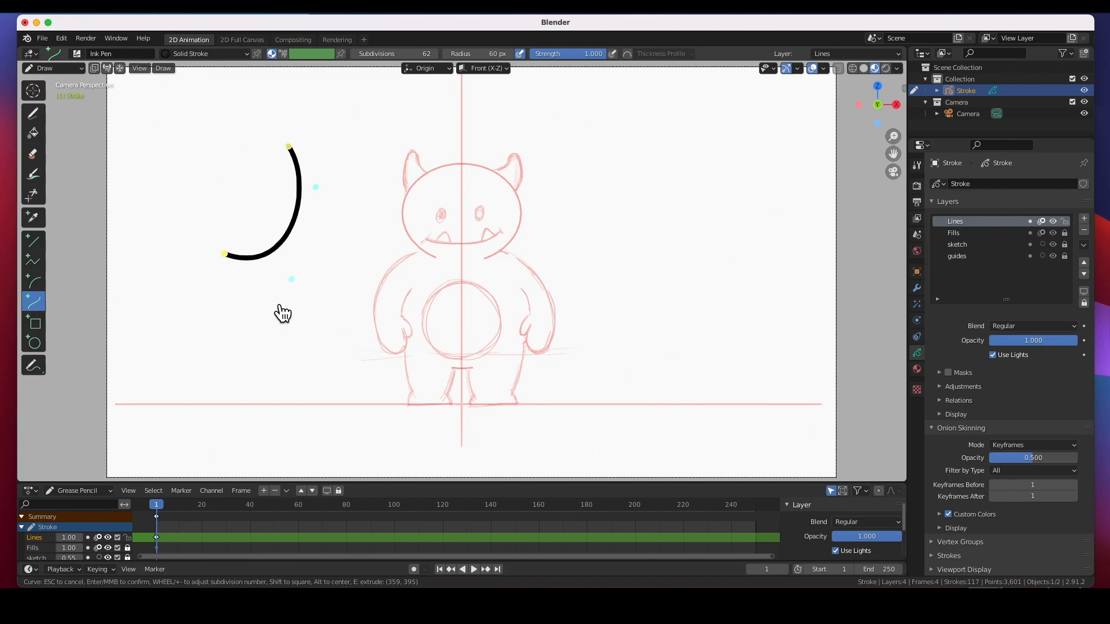
{"action": "key", "text": "Return"}
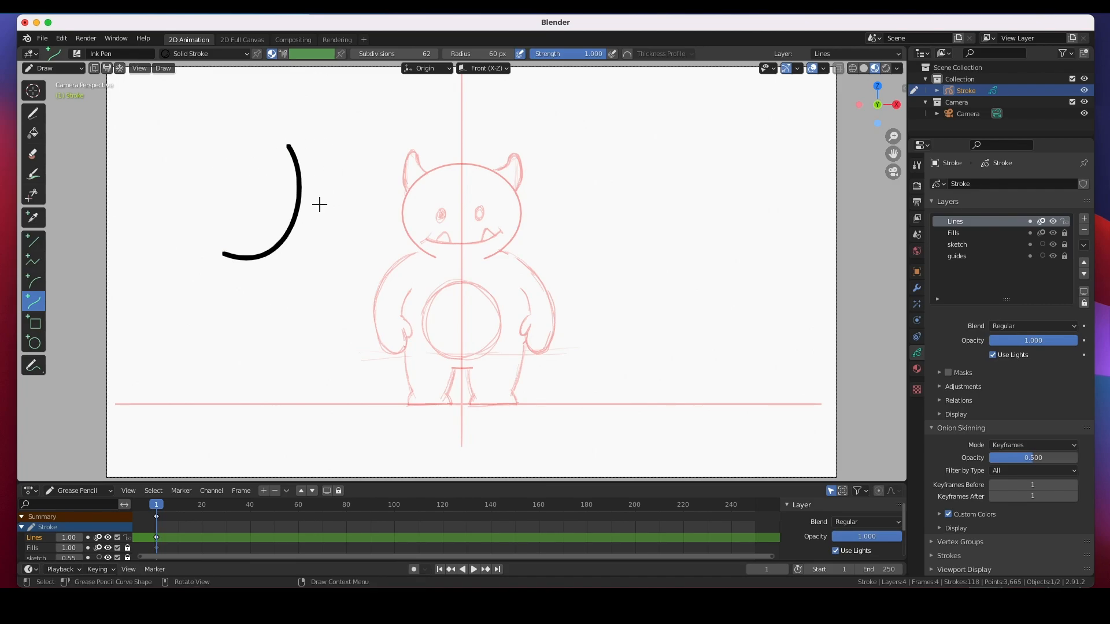
{"action": "key", "text": "ctrl+z"}
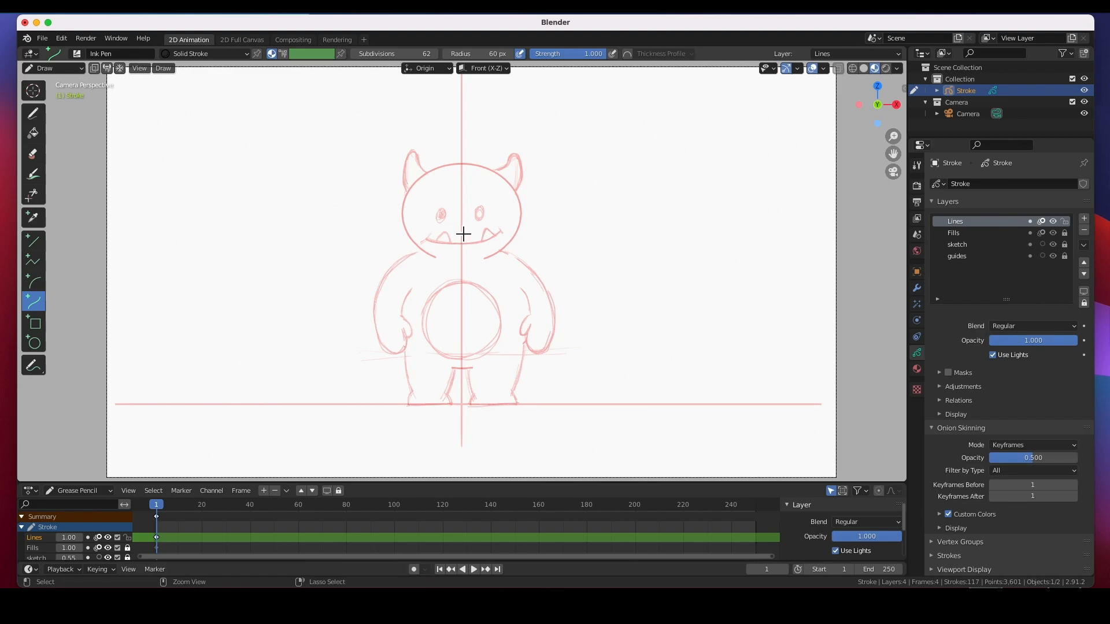
Test a curve over one half of the head, undo it, and set the stroke radius to 46 px
{"action": "scroll", "coordinate": [478, 220], "scroll_direction": "down", "scroll_amount": 2}
{"action": "scroll", "coordinate": [535, 210], "scroll_direction": "up", "scroll_amount": 4}
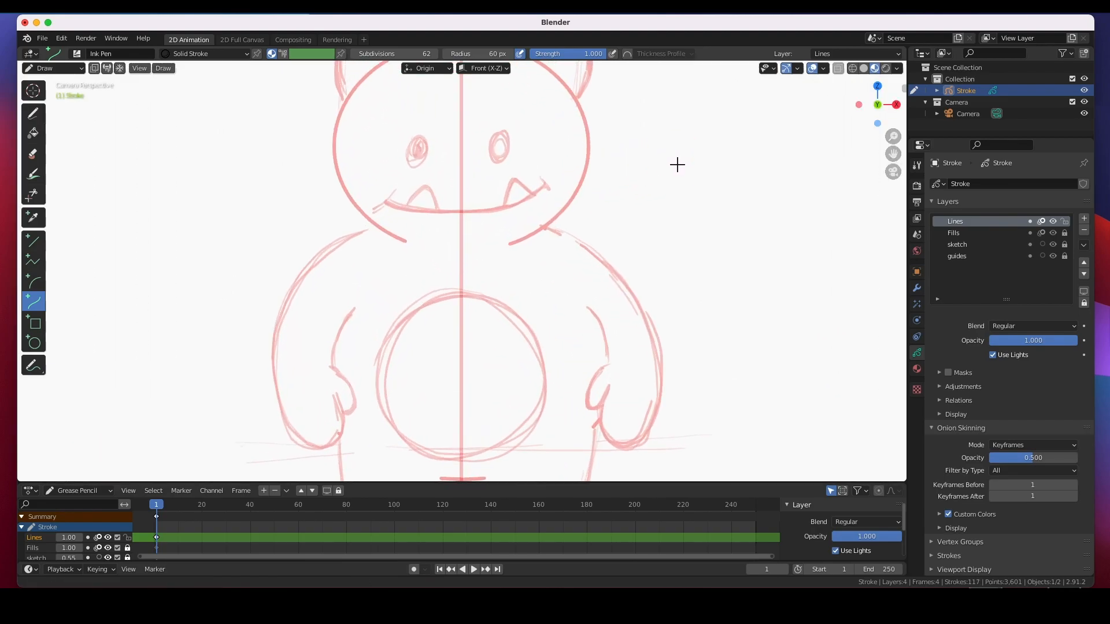
{"action": "scroll", "coordinate": [464, 275], "scroll_direction": "up", "scroll_amount": 2}
{"action": "middle_click_drag", "start_coordinate": [464, 275], "coordinate": [461, 319], "text": "shift"}
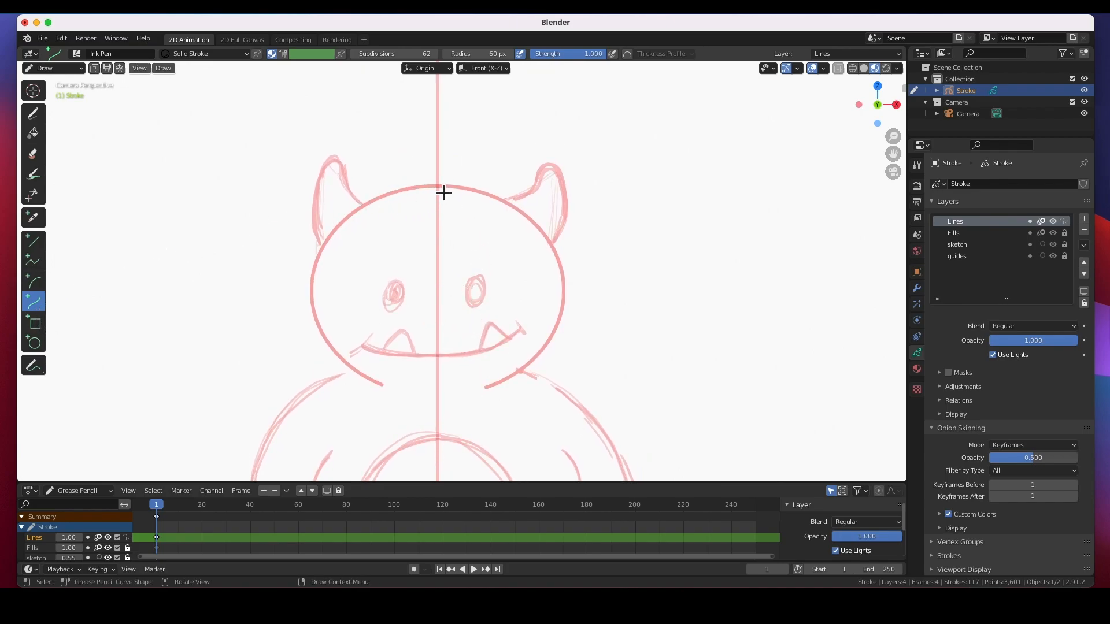
{"action": "left_click_drag", "start_coordinate": [438, 185], "coordinate": [387, 385]}
{"action": "key", "text": "Return"}
{"action": "key", "text": "ctrl+z"}
{"action": "mouse_move", "coordinate": [483, 53]}
{"action": "left_mouse_down"}
{"action": "mouse_move", "coordinate": [472, 54]}
{"action": "mouse_move", "coordinate": [481, 60]}
{"action": "left_mouse_up"}
Ink the left half of the head outline with one curve from the top centre to the neck, bent to follow the sketch
{"action": "mouse_move", "coordinate": [438, 185]}
{"action": "left_mouse_down"}
{"action": "mouse_move", "coordinate": [384, 349]}
{"action": "mouse_move", "coordinate": [383, 390]}
{"action": "left_mouse_up"}
{"action": "left_click_drag", "start_coordinate": [420, 253], "coordinate": [324, 210]}
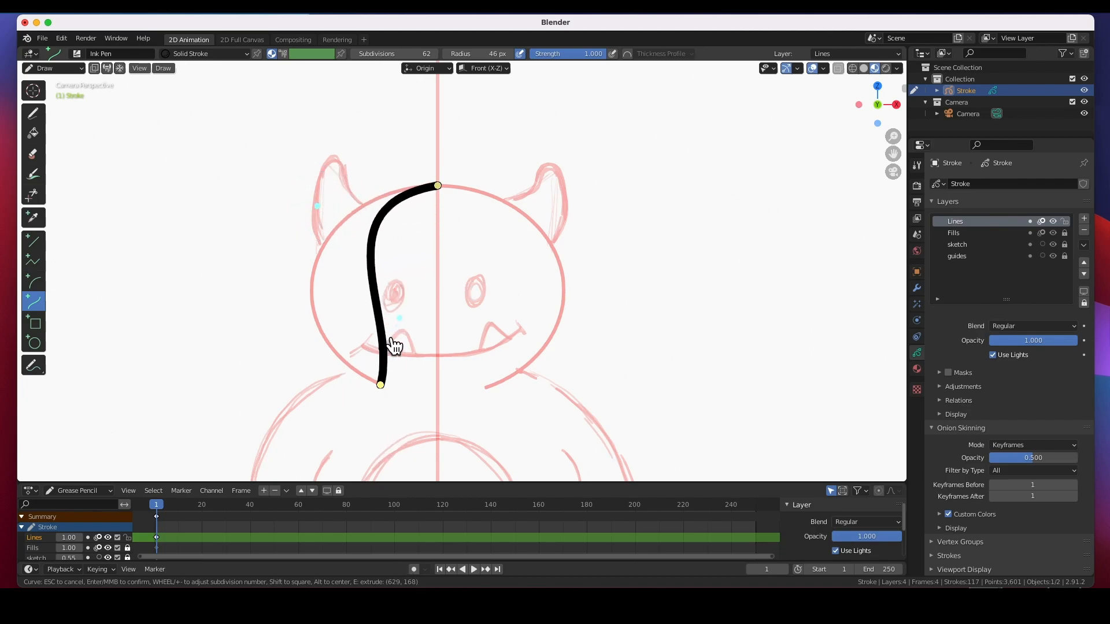
{"action": "left_click_drag", "start_coordinate": [411, 332], "coordinate": [278, 346]}
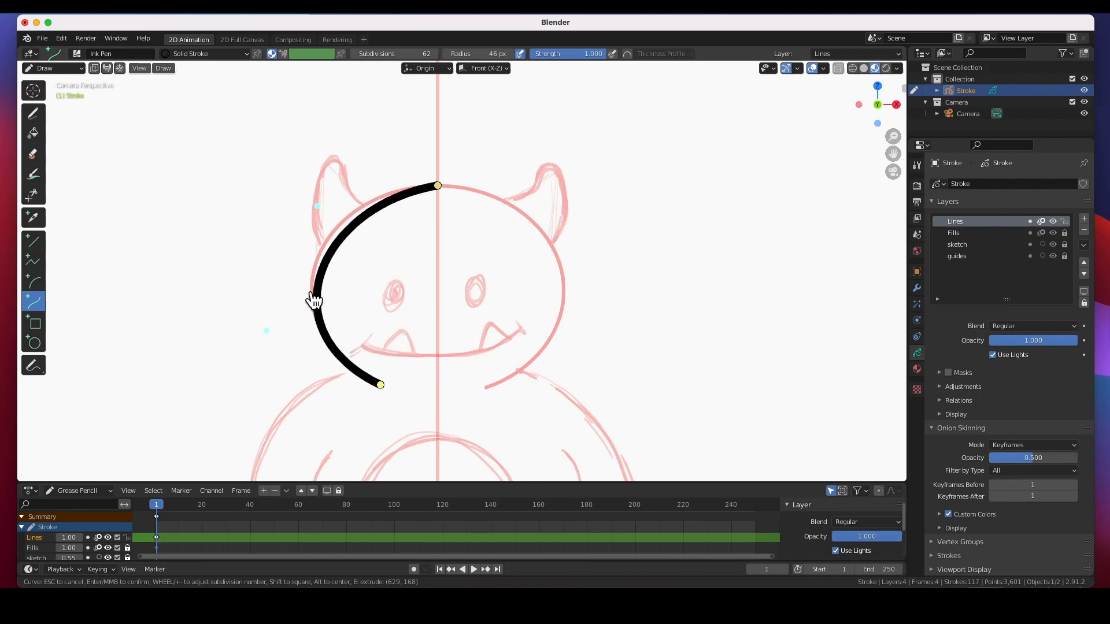
{"action": "left_click_drag", "start_coordinate": [334, 215], "coordinate": [328, 181]}
{"action": "left_click_drag", "start_coordinate": [270, 346], "coordinate": [265, 360]}
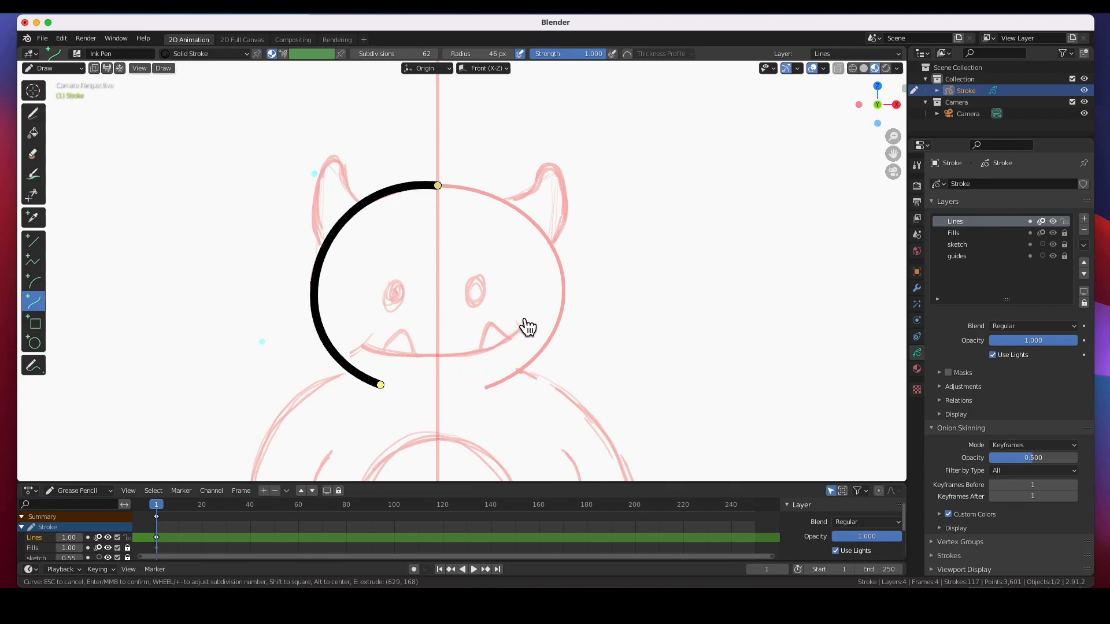
{"action": "left_click_drag", "start_coordinate": [325, 186], "coordinate": [325, 191]}
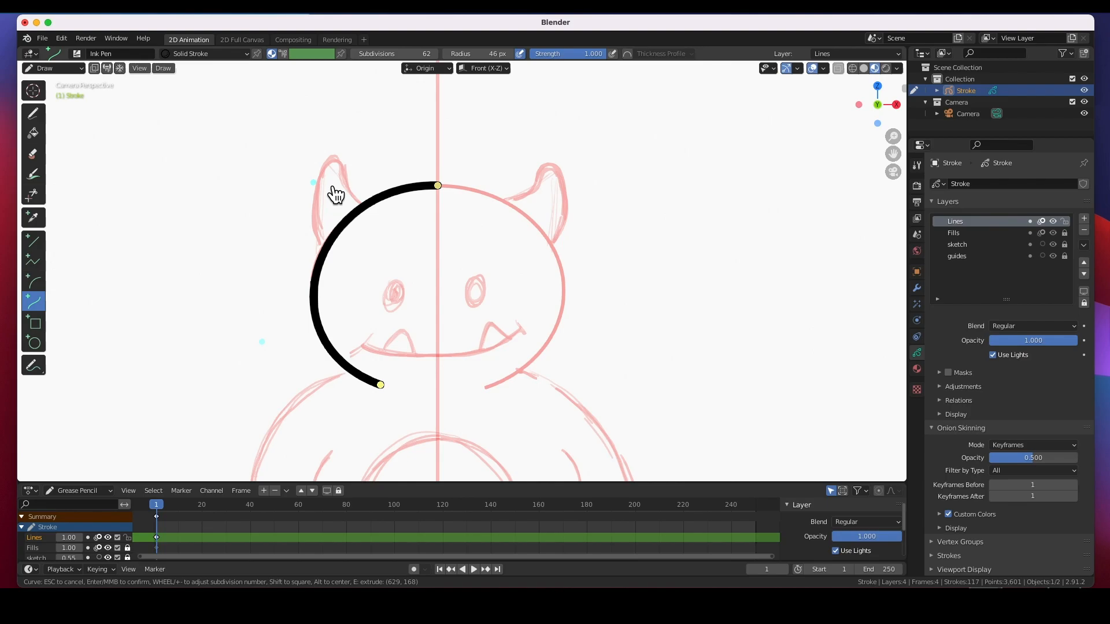
{"action": "left_click_drag", "start_coordinate": [270, 347], "coordinate": [274, 341]}
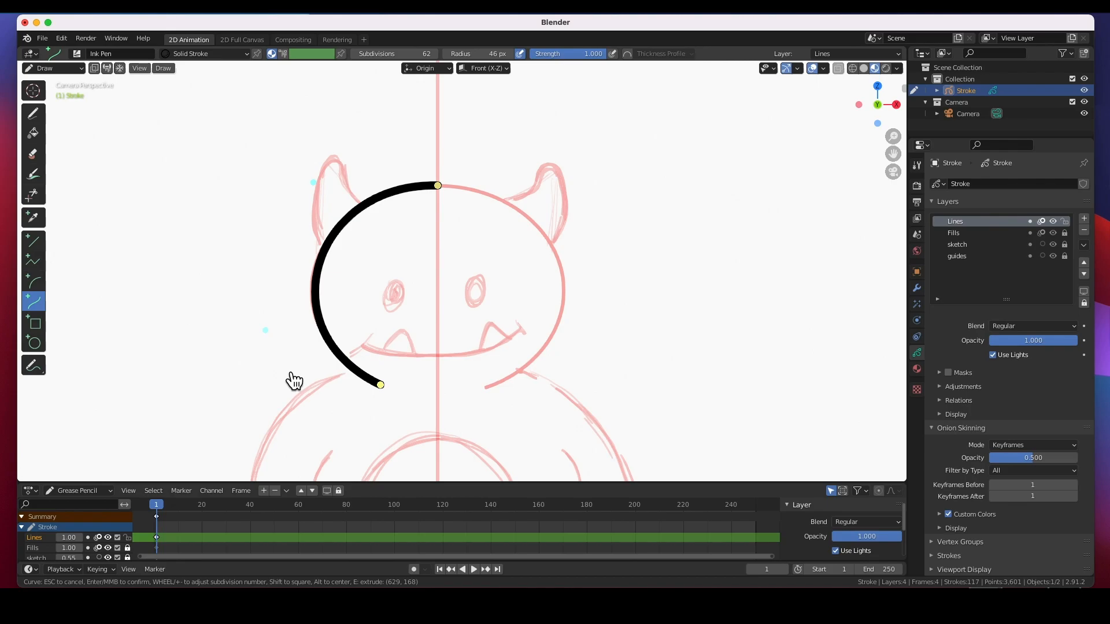
{"action": "key", "text": "Return"}
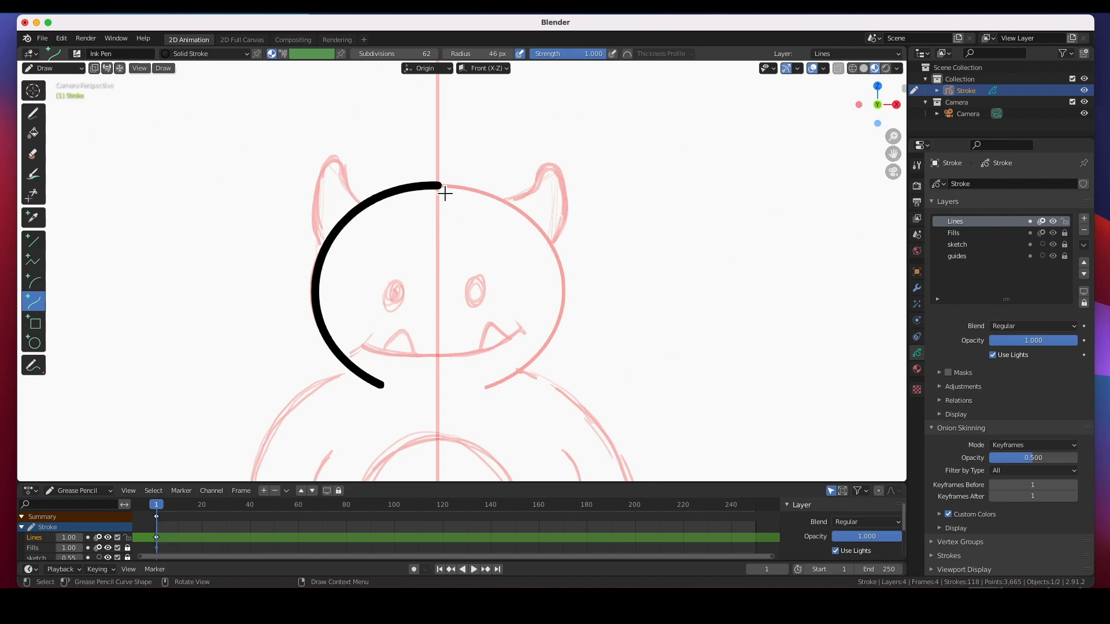
Ink the right half of the head outline with one curve from the top centre to the neck, bent to follow the sketch
{"action": "mouse_move", "coordinate": [444, 193]}
{"action": "left_mouse_down"}
{"action": "mouse_move", "coordinate": [483, 253]}
{"action": "mouse_move", "coordinate": [501, 323]}
{"action": "mouse_move", "coordinate": [492, 393]}
{"action": "left_mouse_up"}
{"action": "left_click_drag", "start_coordinate": [488, 337], "coordinate": [590, 350]}
{"action": "left_click_drag", "start_coordinate": [463, 266], "coordinate": [584, 204]}
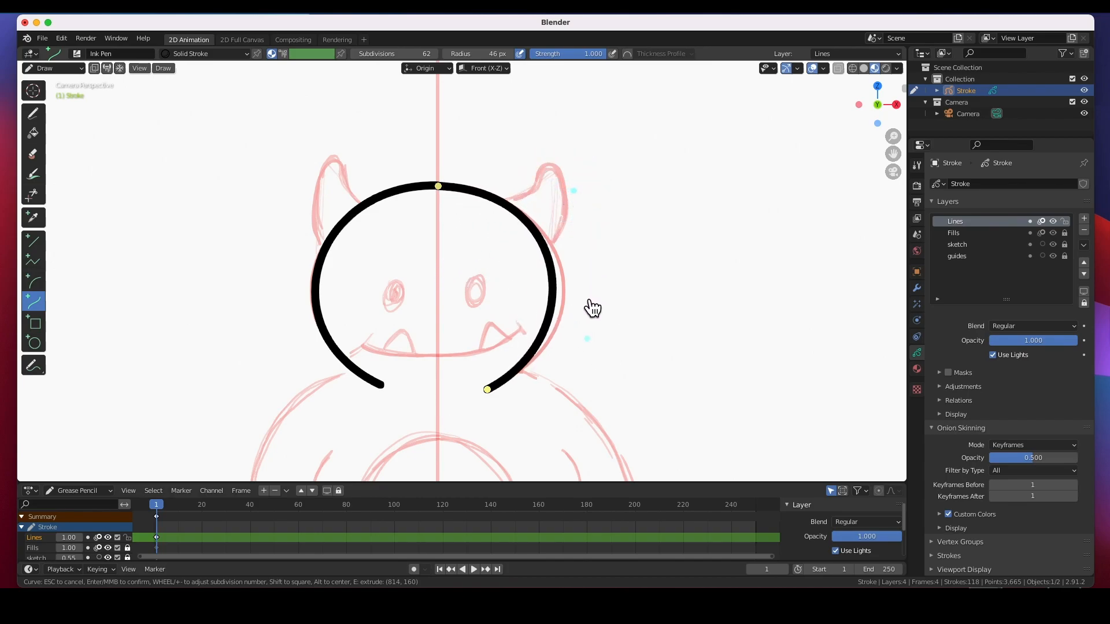
{"action": "left_click_drag", "start_coordinate": [598, 357], "coordinate": [616, 354]}
{"action": "left_click_drag", "start_coordinate": [588, 206], "coordinate": [586, 205]}
{"action": "left_click_drag", "start_coordinate": [489, 391], "coordinate": [493, 395]}
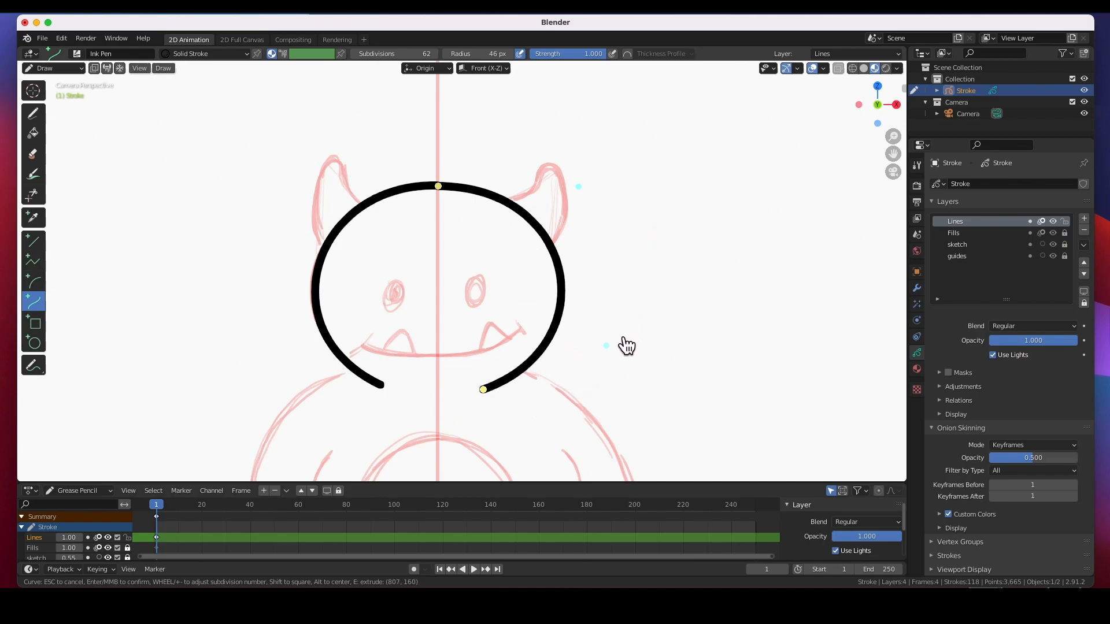
{"action": "key", "text": "Return"}
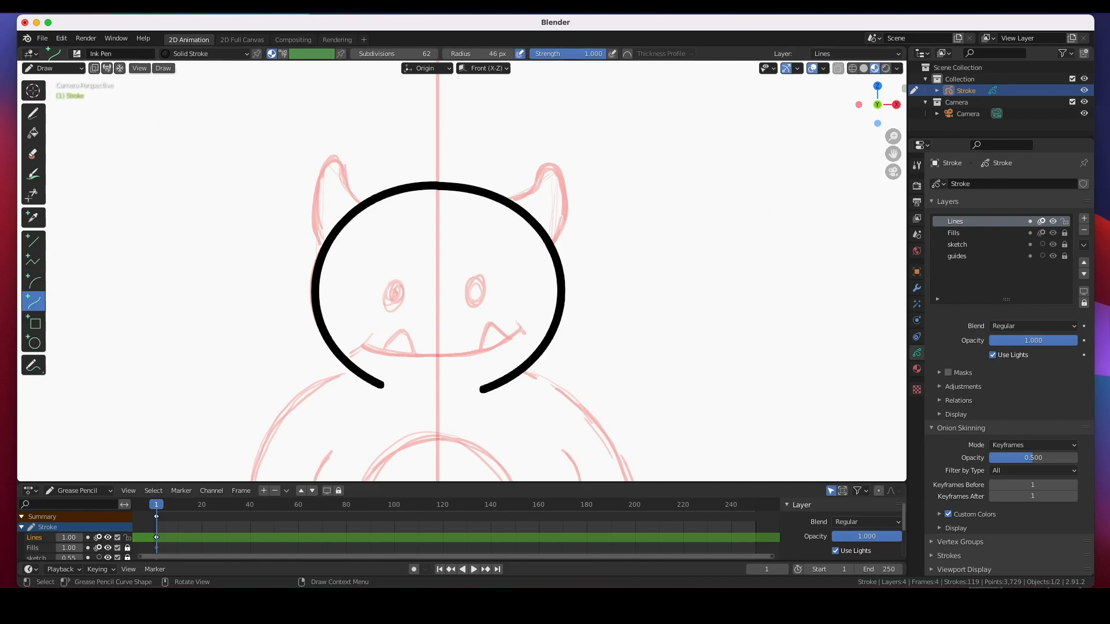
Examine the neck and shoulder lines in the Liil Monster.png reference image, then put the image away
{"action": "left_click_drag", "start_coordinate": [3, 156], "coordinate": [351, 151]}
{"action": "left_click", "coordinate": [421, 150]}
{"action": "left_click", "coordinate": [421, 149]}
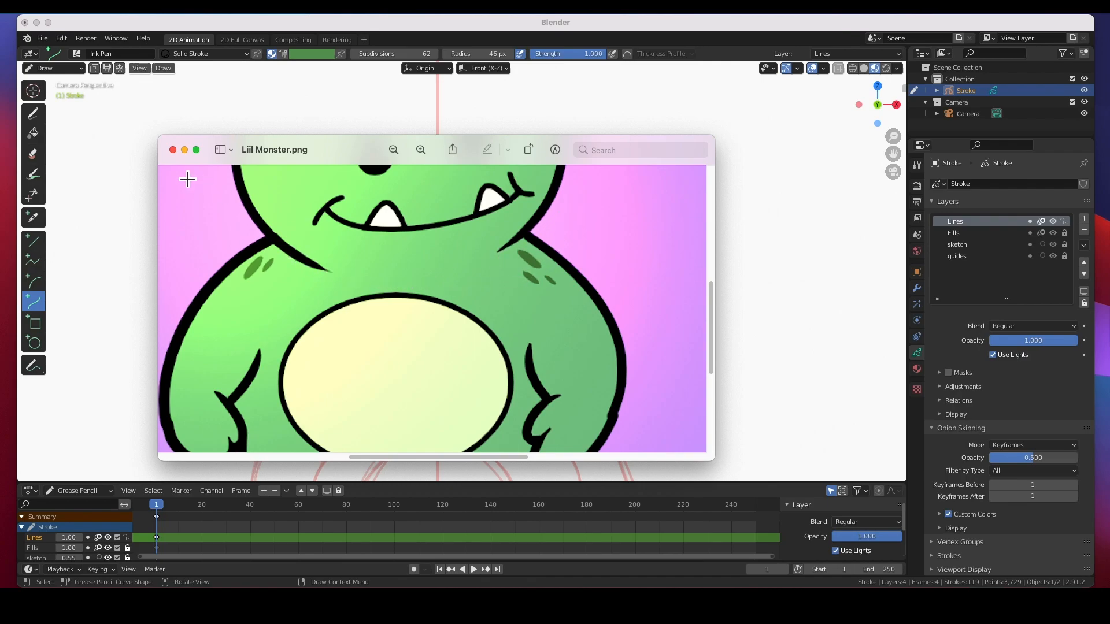
{"action": "left_click_drag", "start_coordinate": [336, 153], "coordinate": [317, 150]}
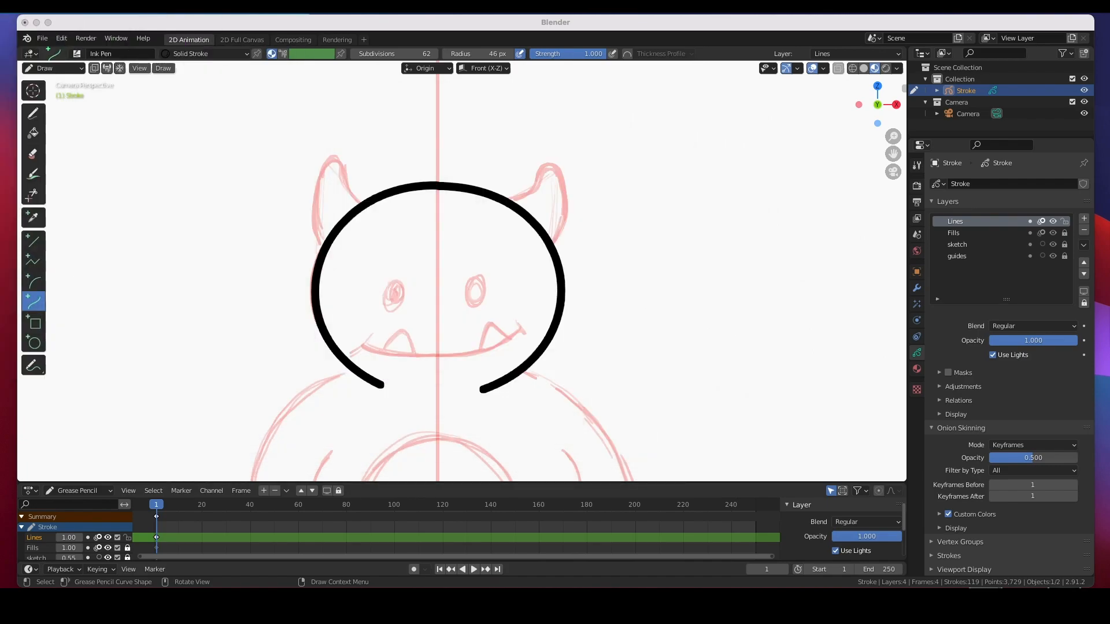
{"action": "scroll", "coordinate": [480, 391], "scroll_direction": "down", "scroll_amount": 4}
{"action": "middle_click_drag", "start_coordinate": [479, 391], "coordinate": [533, 357]}
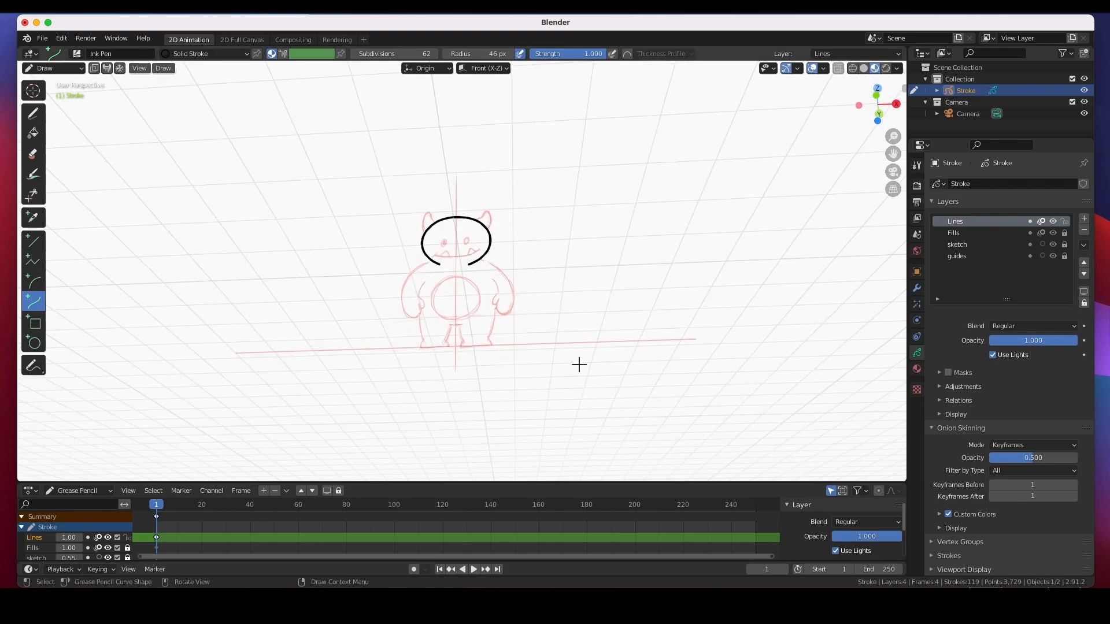
{"action": "key", "text": "KP_0"}
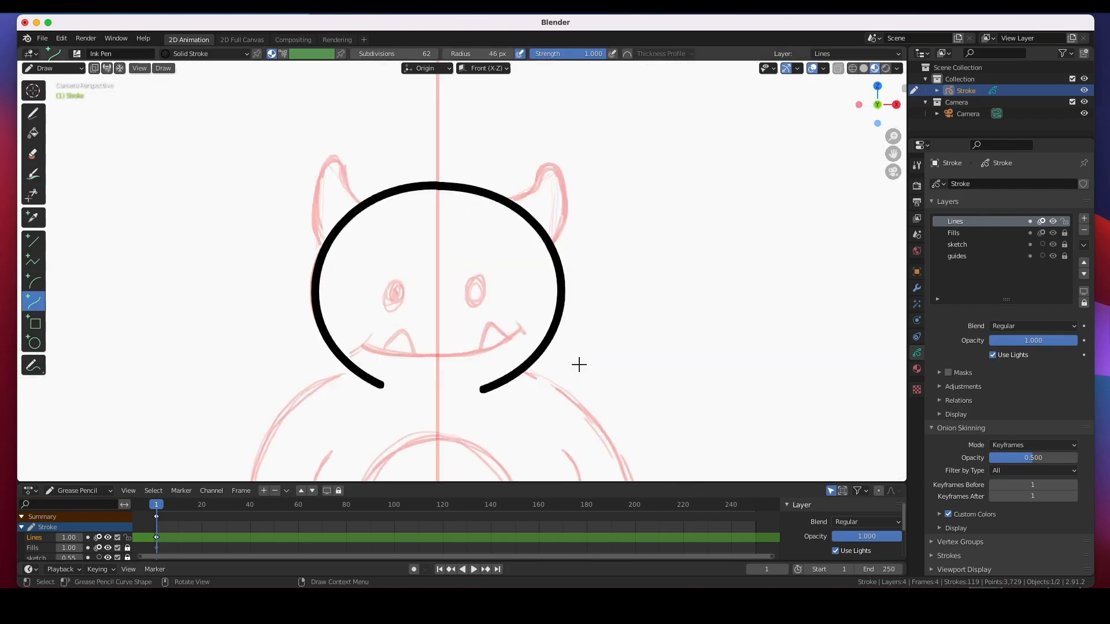
Switch to Sculpt Mode with the Thickness brush, test it on the right neck end of the head outline, and undo the stroke
{"action": "middle_click_drag", "start_coordinate": [483, 389], "coordinate": [472, 289], "text": "shift"}
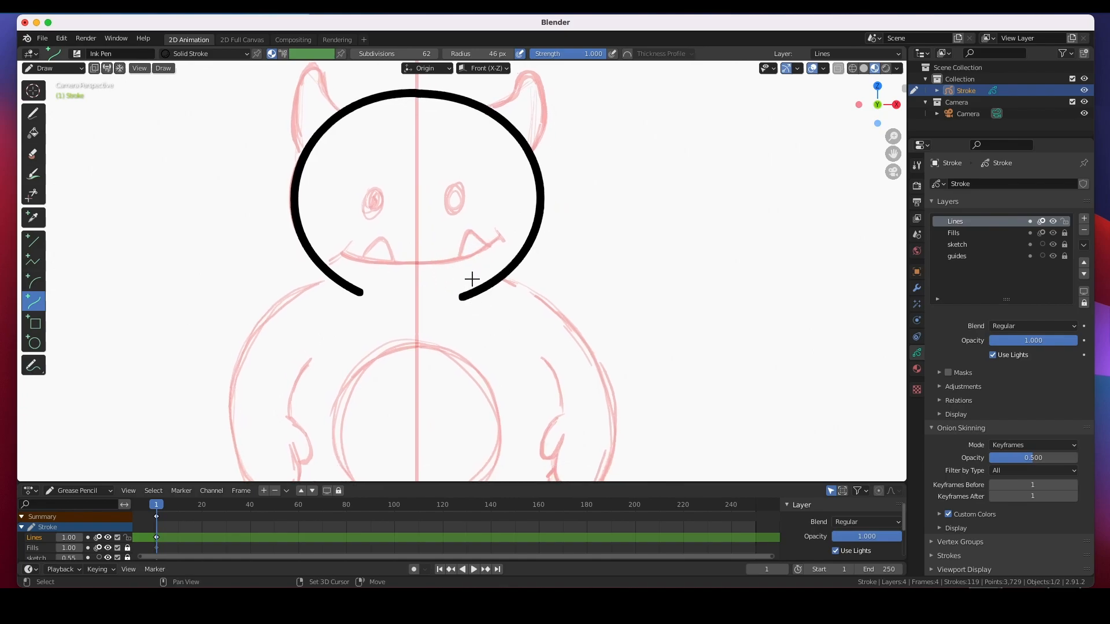
{"action": "scroll", "coordinate": [468, 289], "scroll_direction": "up", "scroll_amount": 3}
{"action": "scroll", "coordinate": [593, 245], "scroll_direction": "up", "scroll_amount": 1}
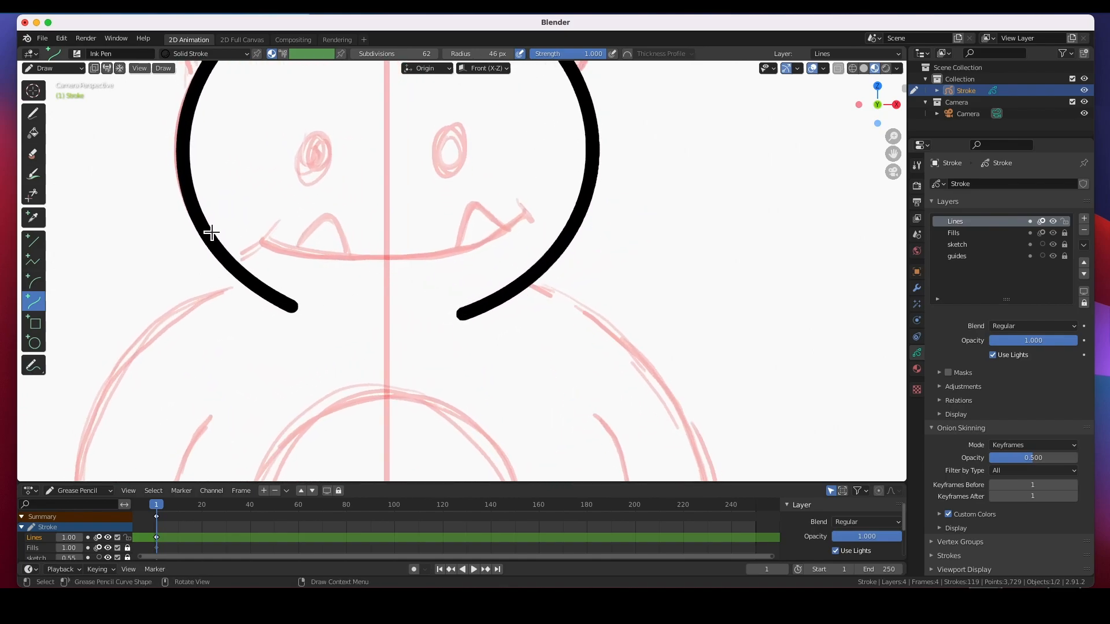
{"action": "left_click", "coordinate": [69, 69]}
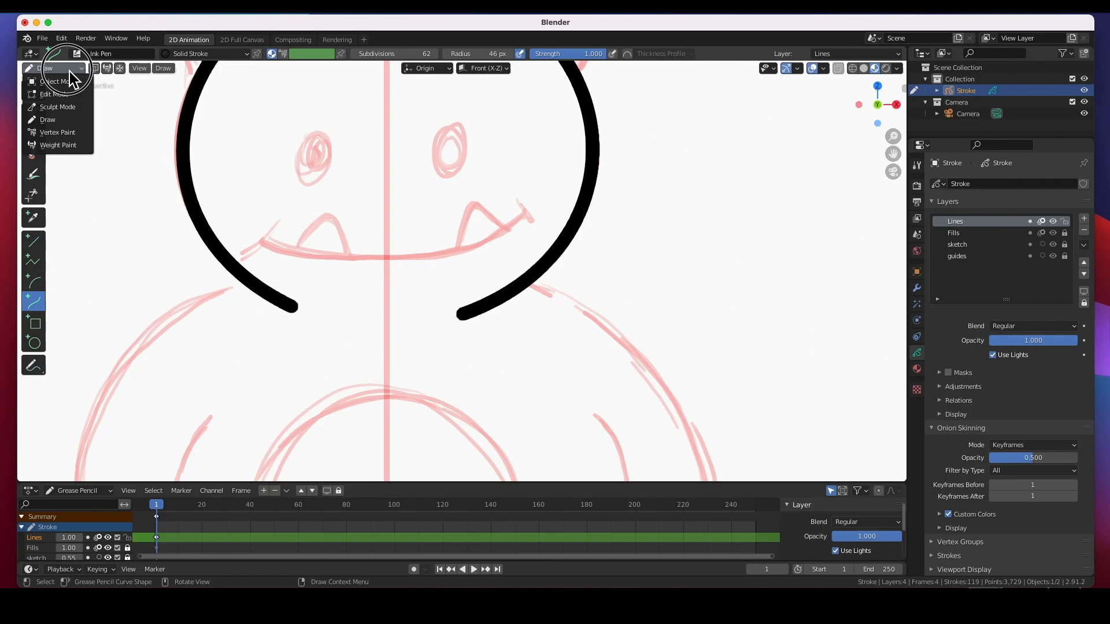
{"action": "left_click", "coordinate": [73, 108]}
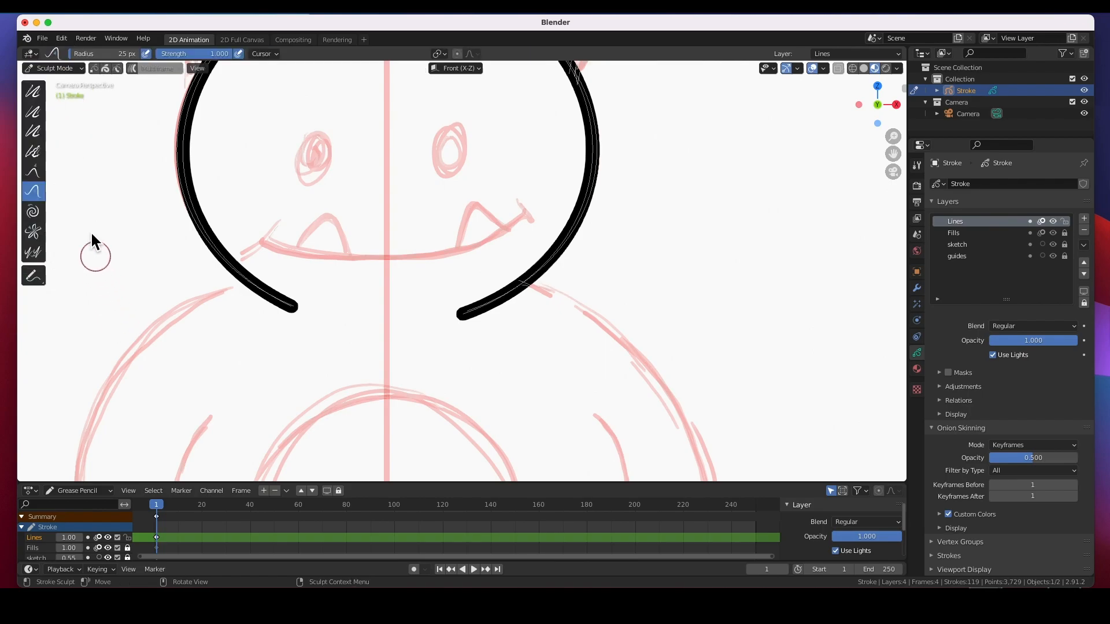
{"action": "left_click", "coordinate": [37, 115]}
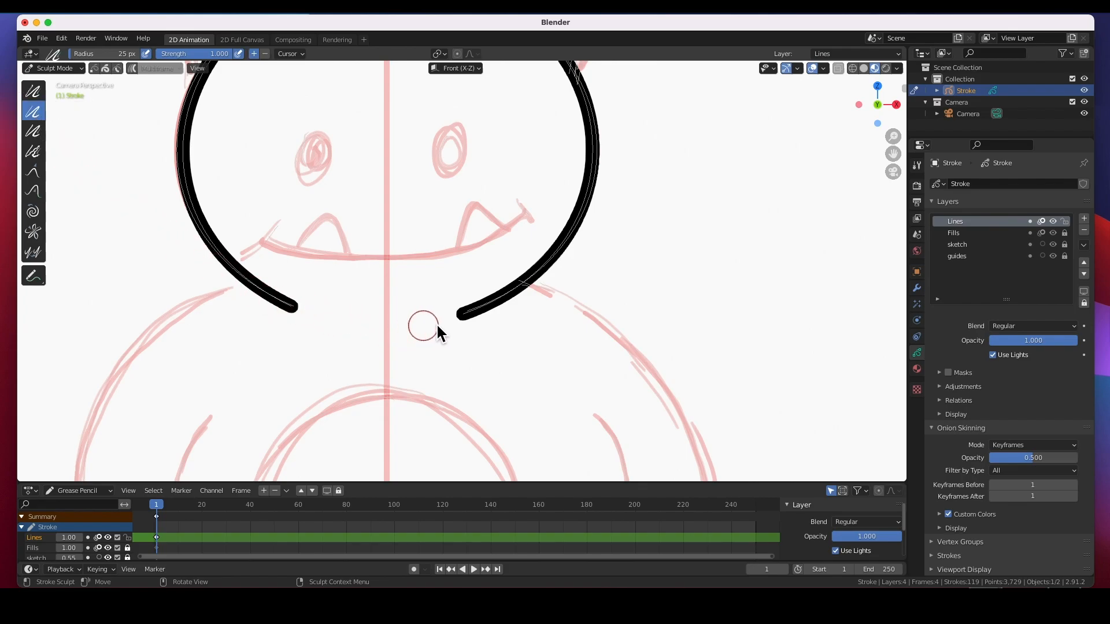
{"action": "left_click_drag", "start_coordinate": [473, 314], "coordinate": [451, 354]}
{"action": "key", "text": "ctrl+z"}
Save the project in the Monster folder under the name Monster 02.blend
{"action": "left_click", "coordinate": [44, 40]}
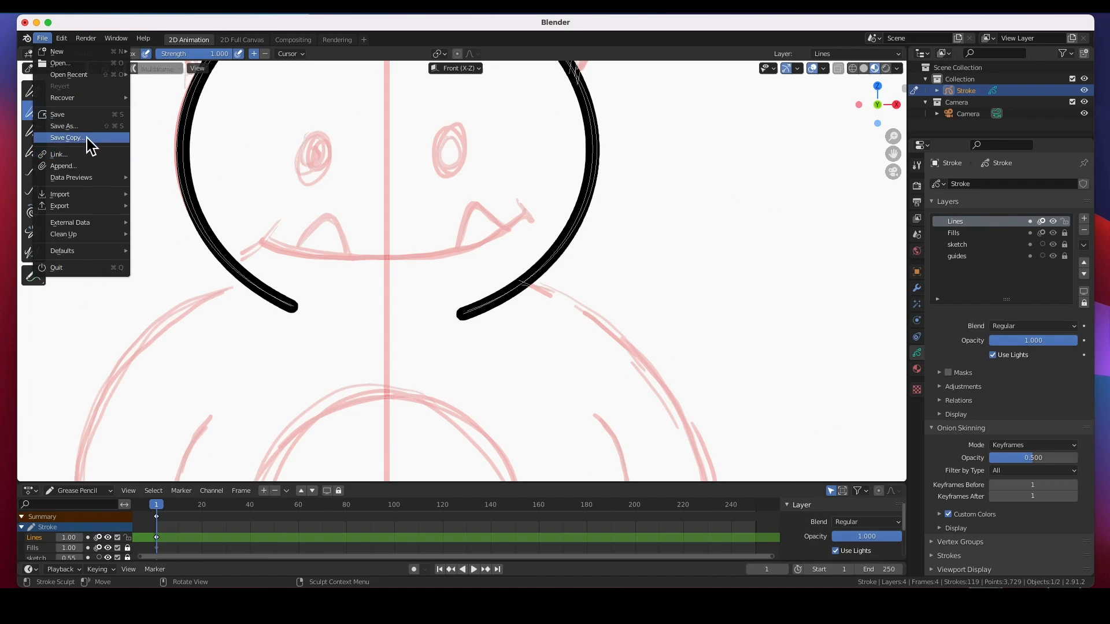
{"action": "left_click", "coordinate": [80, 116]}
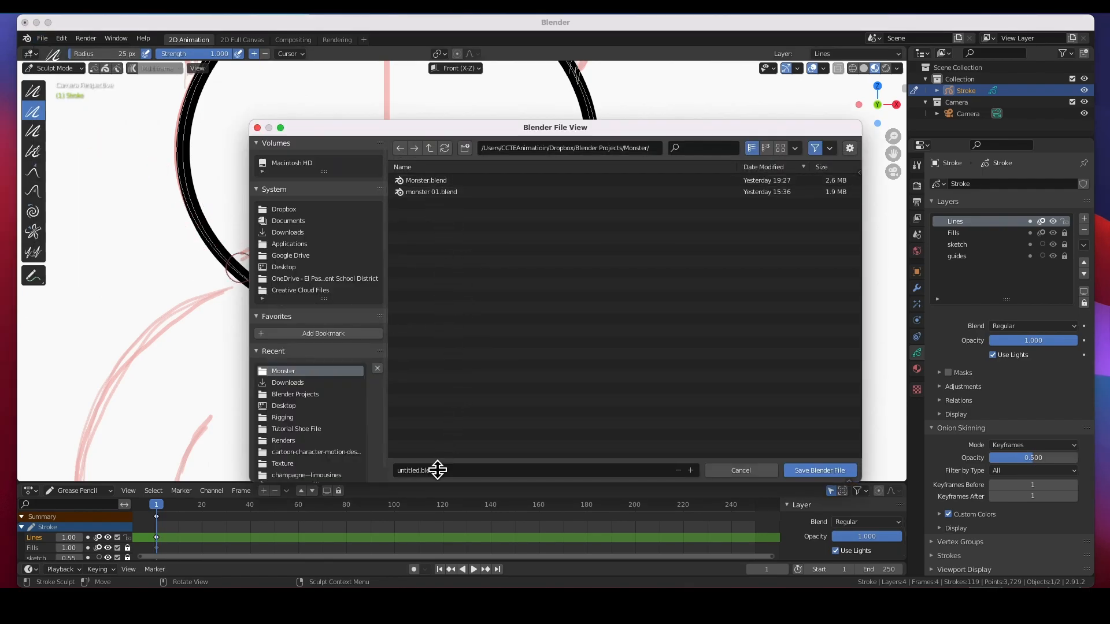
{"action": "left_click", "coordinate": [420, 475]}
{"action": "left_click_drag", "start_coordinate": [420, 473], "coordinate": [390, 476]}
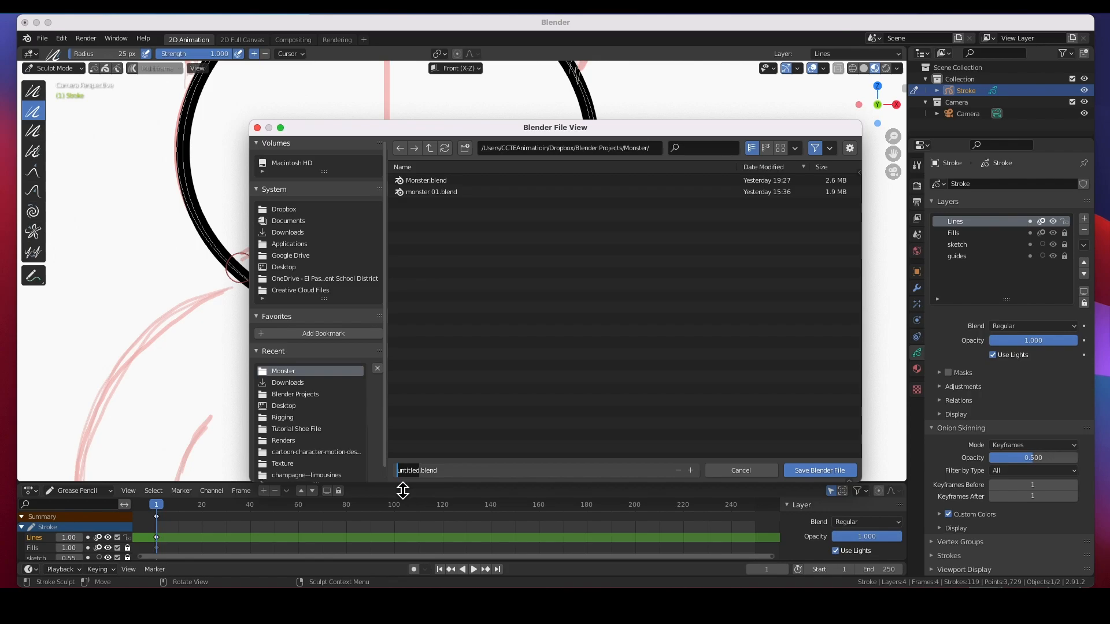
{"action": "type", "text": "Monster 02"}
{"action": "key", "text": "Return"}
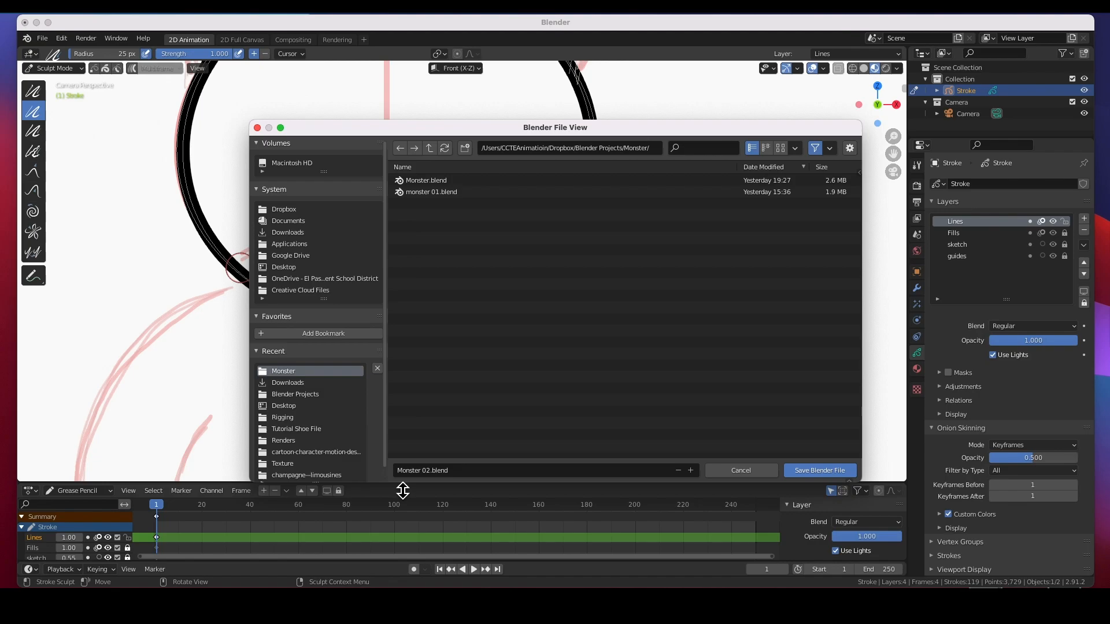
{"action": "left_click", "coordinate": [822, 471]}
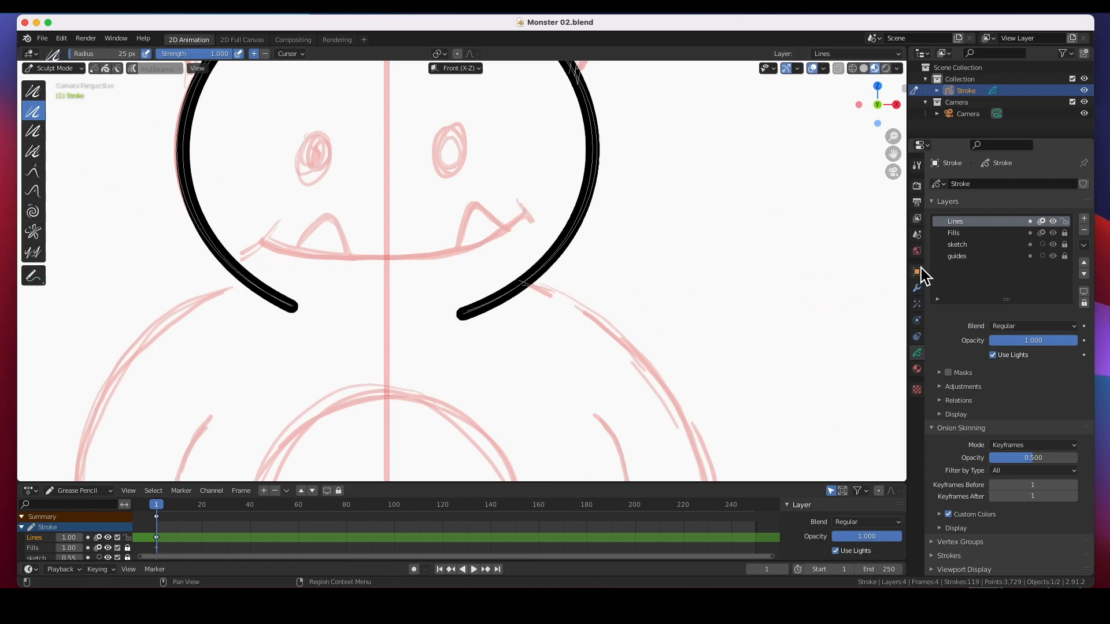
Set the Thickness brush to Subtract and taper the right neck end of the head outline, undoing the first attempt
{"action": "left_click", "coordinate": [917, 166]}
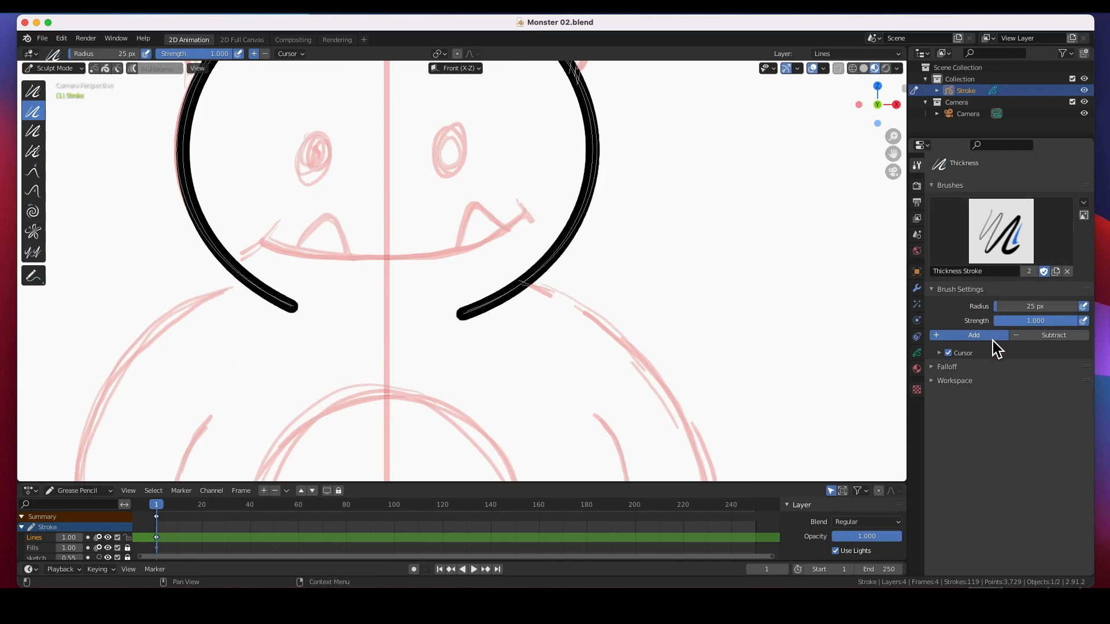
{"action": "left_click", "coordinate": [1049, 339]}
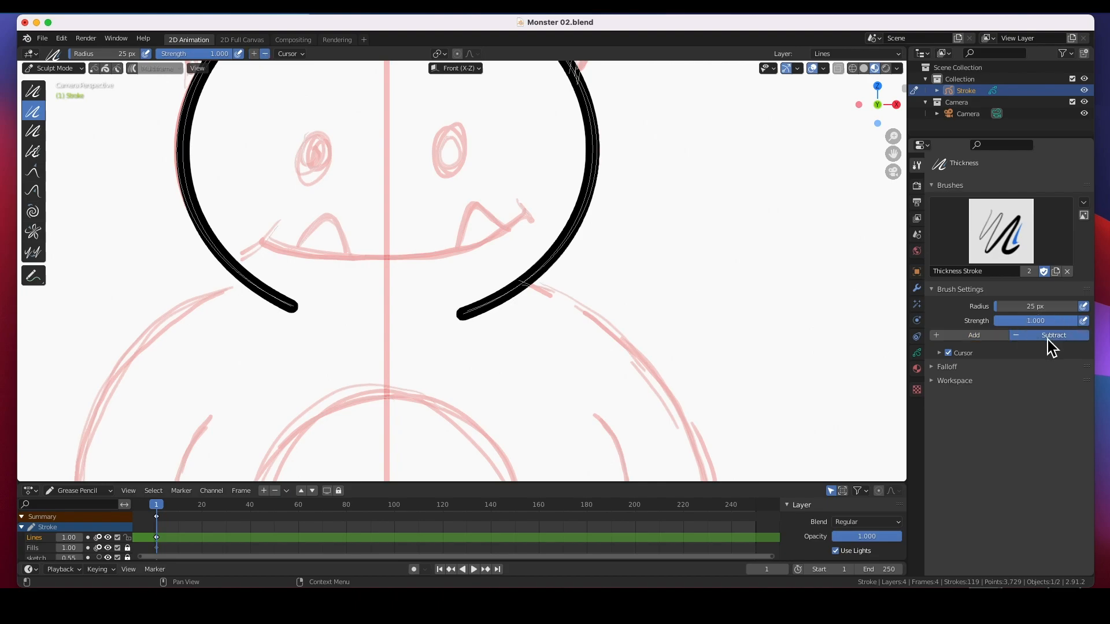
{"action": "mouse_move", "coordinate": [481, 327]}
{"action": "left_mouse_down"}
{"action": "mouse_move", "coordinate": [476, 312]}
{"action": "mouse_move", "coordinate": [465, 317]}
{"action": "left_mouse_up"}
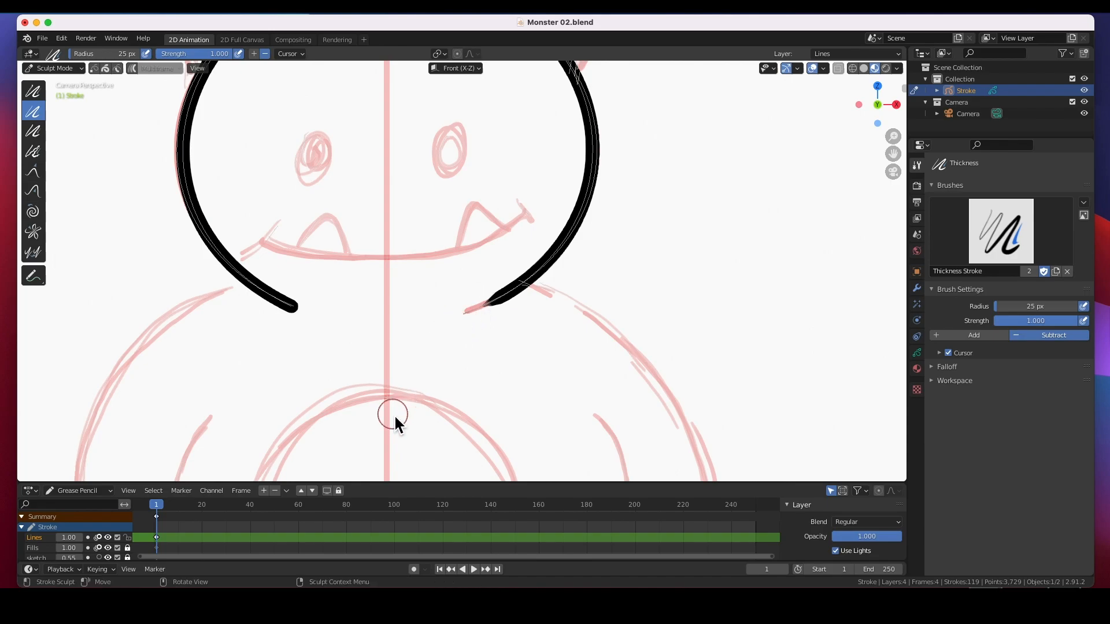
{"action": "key", "text": "ctrl+z"}
{"action": "left_click_drag", "start_coordinate": [509, 312], "coordinate": [473, 325]}
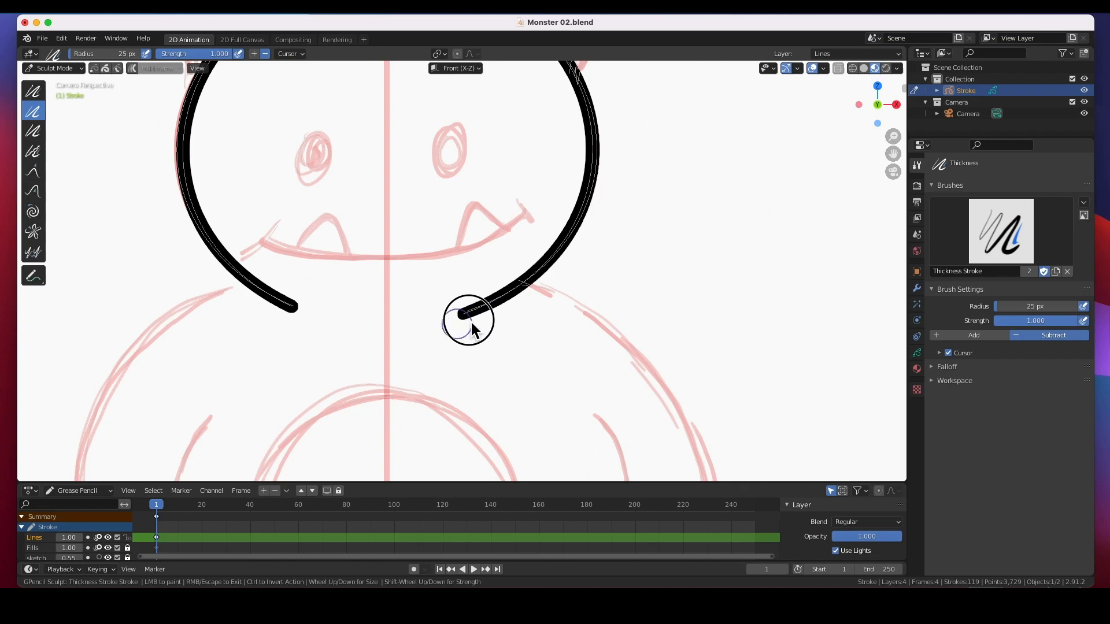
{"action": "mouse_move", "coordinate": [475, 319]}
{"action": "left_mouse_down"}
{"action": "mouse_move", "coordinate": [511, 308]}
{"action": "mouse_move", "coordinate": [460, 322]}
{"action": "mouse_move", "coordinate": [509, 270]}
{"action": "mouse_move", "coordinate": [450, 315]}
{"action": "mouse_move", "coordinate": [510, 283]}
{"action": "mouse_move", "coordinate": [458, 312]}
{"action": "mouse_move", "coordinate": [439, 350]}
{"action": "mouse_move", "coordinate": [537, 297]}
{"action": "mouse_move", "coordinate": [463, 320]}
{"action": "mouse_move", "coordinate": [491, 319]}
{"action": "mouse_move", "coordinate": [555, 280]}
{"action": "left_mouse_up"}
{"action": "mouse_move", "coordinate": [470, 297]}
{"action": "left_mouse_down"}
{"action": "mouse_move", "coordinate": [530, 261]}
{"action": "mouse_move", "coordinate": [457, 317]}
{"action": "left_mouse_up"}
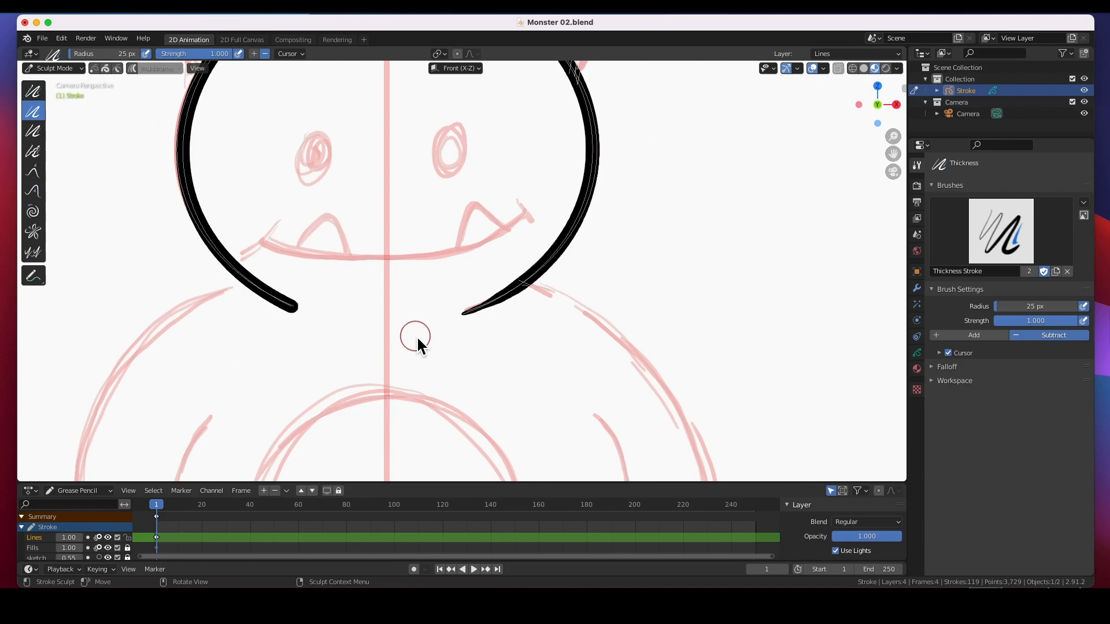
Hide the sketch and guides layers and refine the taper on the right neck end of the head outline
{"action": "left_click", "coordinate": [917, 353]}
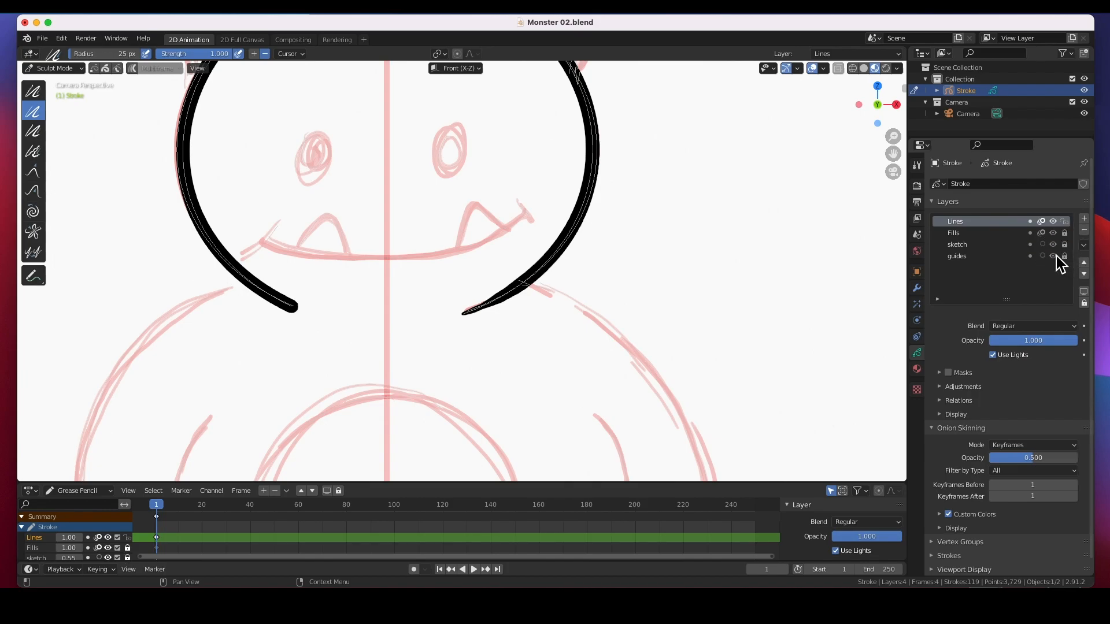
{"action": "left_click_drag", "start_coordinate": [1052, 245], "coordinate": [1055, 267]}
{"action": "left_click_drag", "start_coordinate": [504, 311], "coordinate": [499, 306]}
{"action": "mouse_move", "coordinate": [493, 294]}
{"action": "left_mouse_down"}
{"action": "mouse_move", "coordinate": [509, 280]}
{"action": "mouse_move", "coordinate": [436, 329]}
{"action": "left_mouse_up"}
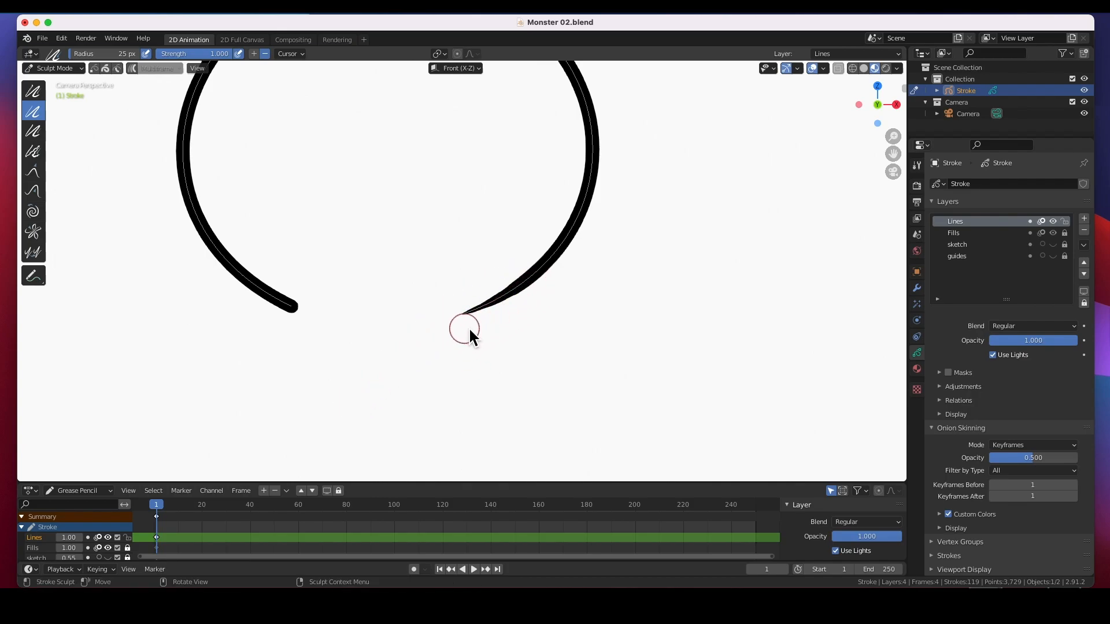
Show the sketch and guides layers again and taper the left neck end of the head outline
{"action": "left_click", "coordinate": [1053, 245]}
{"action": "left_click", "coordinate": [1052, 256]}
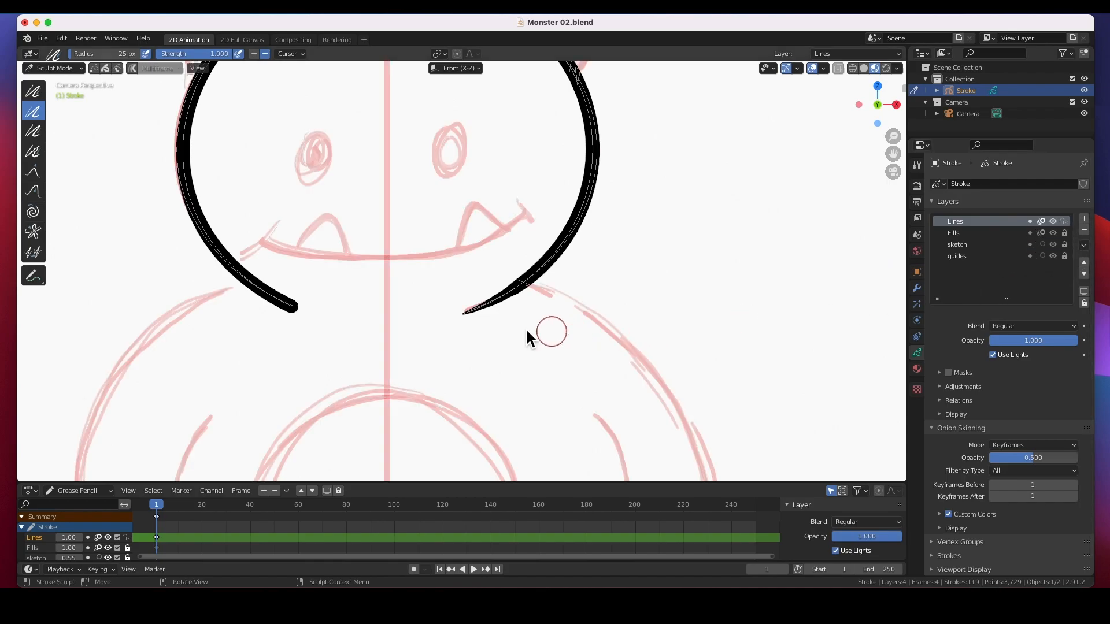
{"action": "left_click_drag", "start_coordinate": [274, 323], "coordinate": [306, 321]}
{"action": "mouse_move", "coordinate": [281, 285]}
{"action": "left_mouse_down"}
{"action": "mouse_move", "coordinate": [285, 293]}
{"action": "mouse_move", "coordinate": [261, 272]}
{"action": "mouse_move", "coordinate": [277, 295]}
{"action": "mouse_move", "coordinate": [255, 272]}
{"action": "mouse_move", "coordinate": [338, 325]}
{"action": "left_mouse_up"}
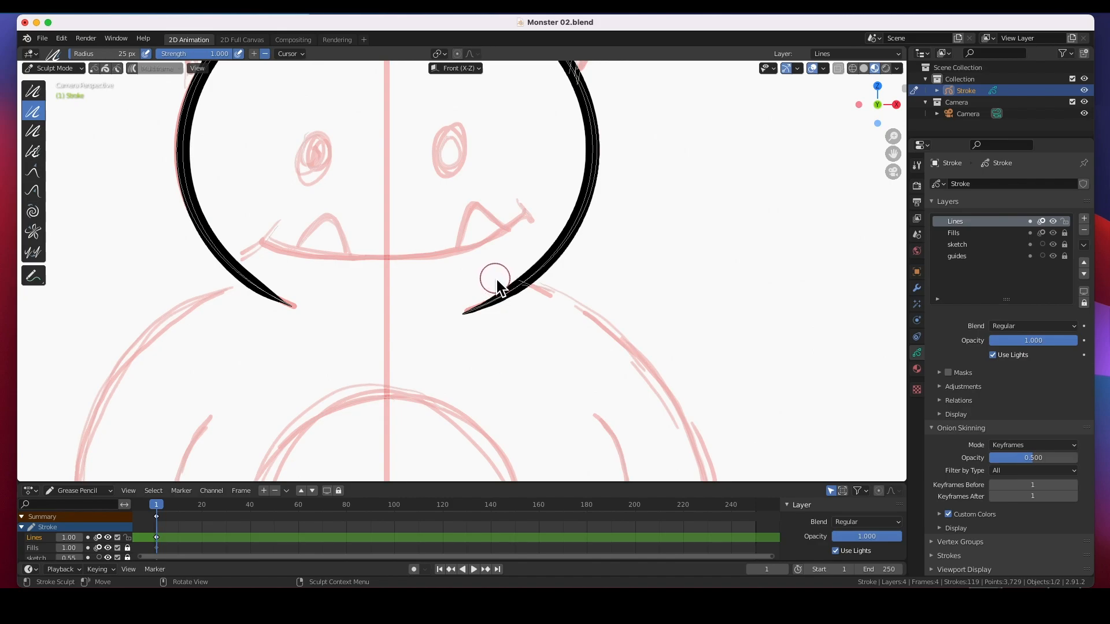
Return to Draw mode and ink the left shoulder and outer arm with a curve from the neck to wrist height, following the sketch
{"action": "scroll", "coordinate": [477, 283], "scroll_direction": "down", "scroll_amount": 4}
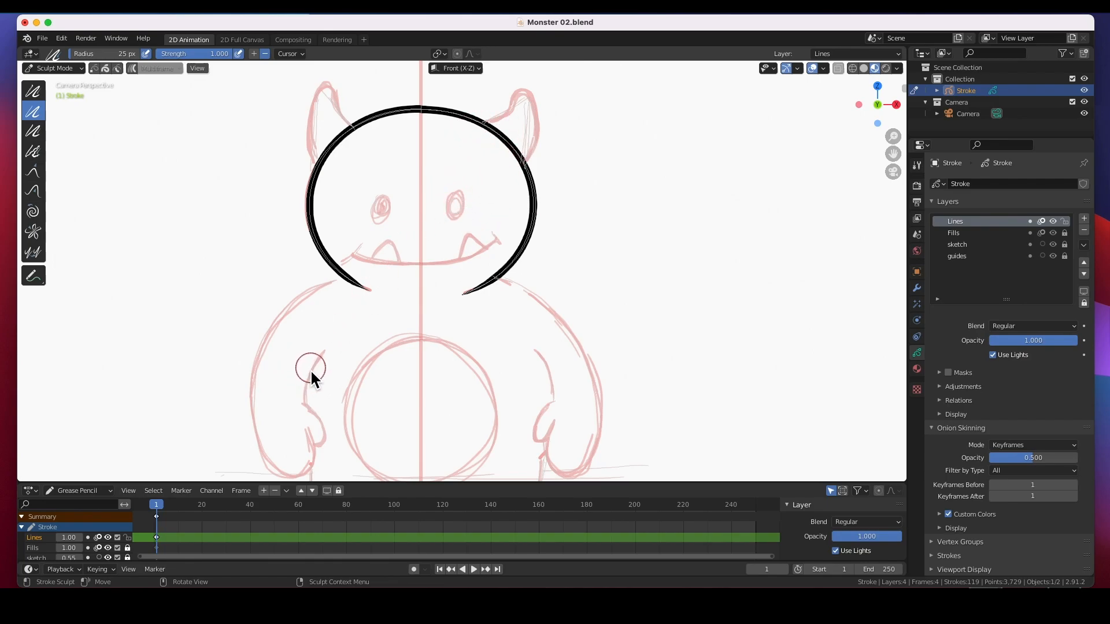
{"action": "middle_click_drag", "start_coordinate": [293, 365], "coordinate": [365, 271], "text": "shift"}
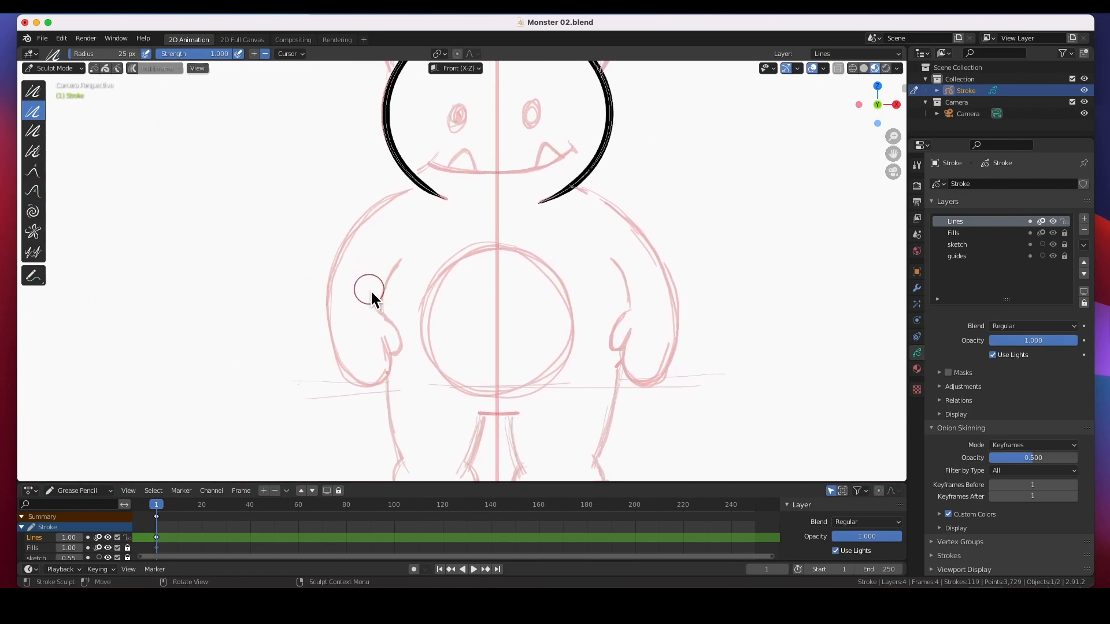
{"action": "left_click_drag", "start_coordinate": [381, 272], "coordinate": [422, 187]}
{"action": "left_click", "coordinate": [67, 72]}
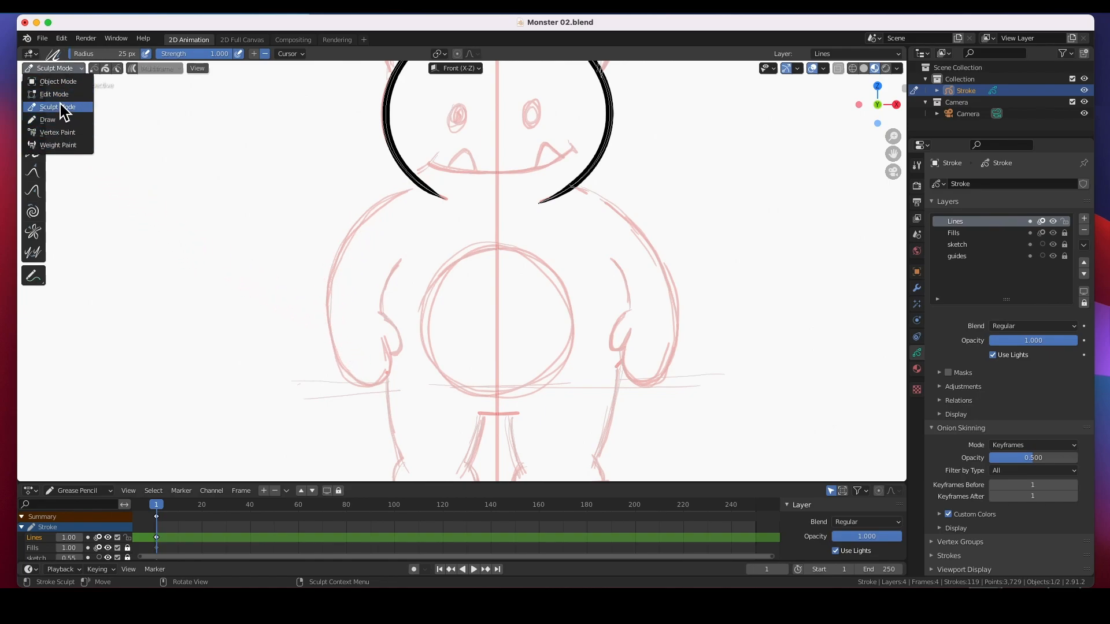
{"action": "left_click", "coordinate": [59, 123]}
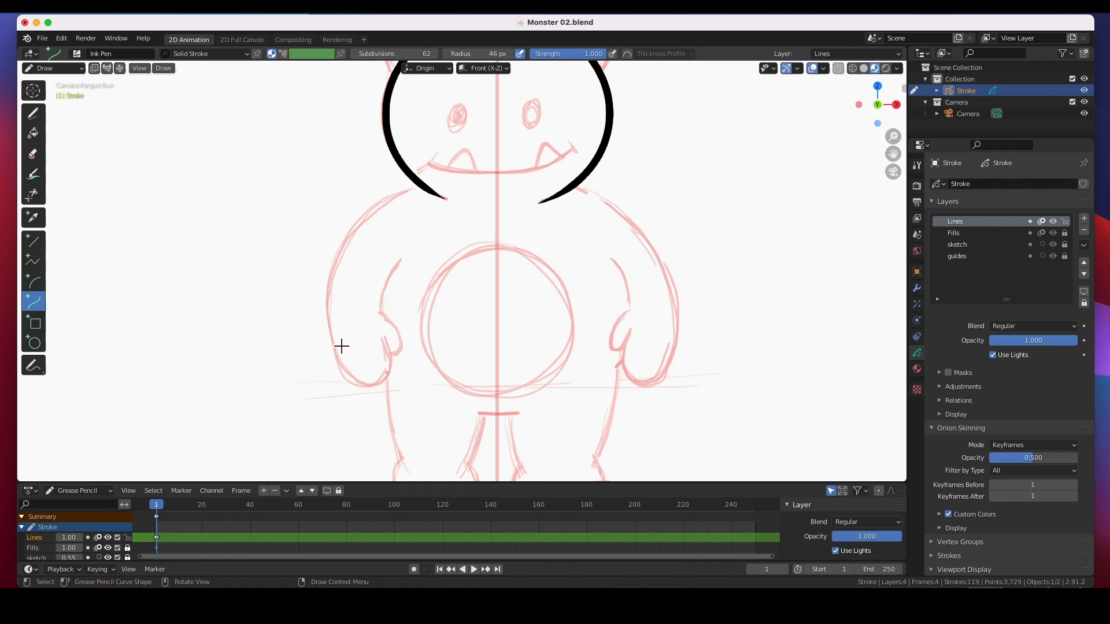
{"action": "mouse_move", "coordinate": [420, 183]}
{"action": "left_mouse_down"}
{"action": "mouse_move", "coordinate": [347, 316]}
{"action": "mouse_move", "coordinate": [376, 271]}
{"action": "mouse_move", "coordinate": [330, 319]}
{"action": "left_mouse_up"}
{"action": "left_click_drag", "start_coordinate": [395, 238], "coordinate": [353, 223]}
{"action": "mouse_move", "coordinate": [371, 291]}
{"action": "left_mouse_down"}
{"action": "mouse_move", "coordinate": [330, 289]}
{"action": "mouse_move", "coordinate": [336, 296]}
{"action": "left_mouse_up"}
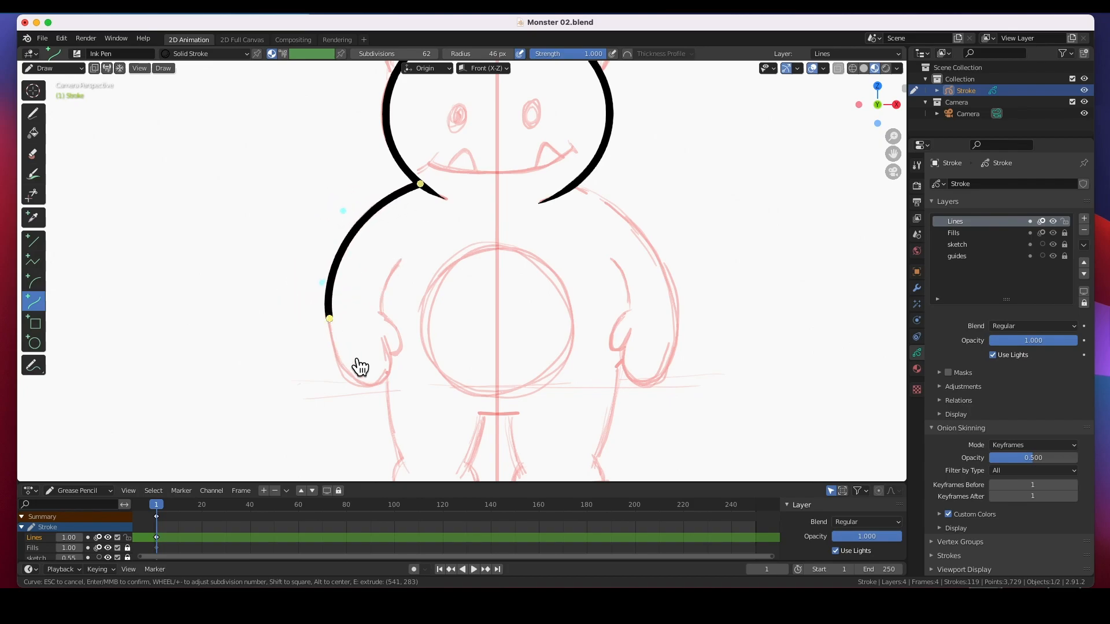
{"action": "key", "text": "Return"}
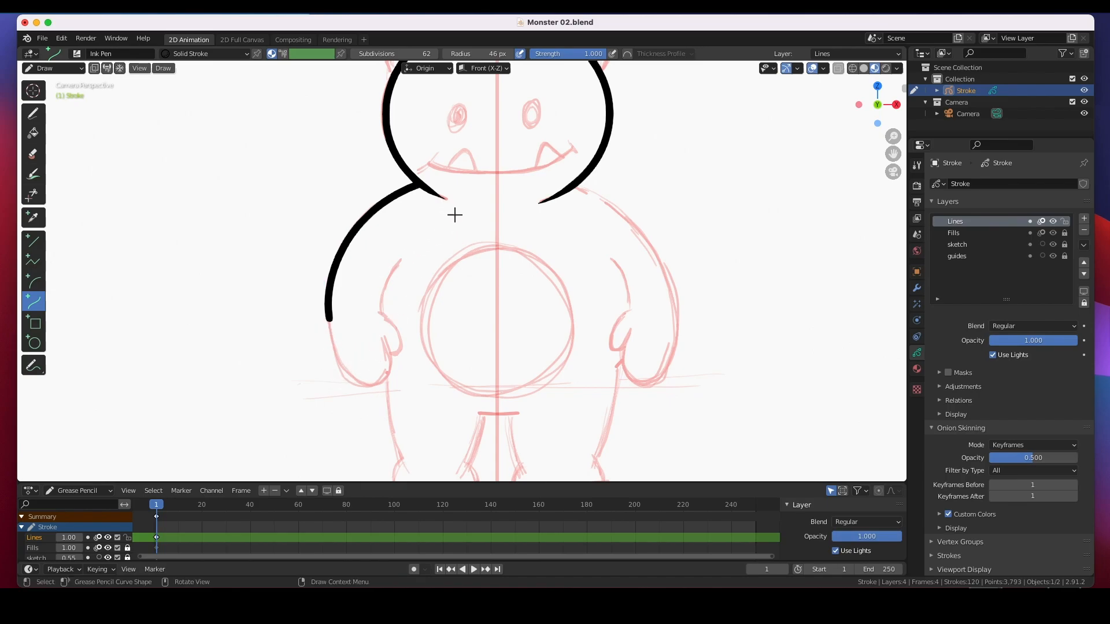
Ink the outer edge of the left hand with a curve from the arm line's lower end around to the fingertips
{"action": "mouse_move", "coordinate": [335, 323]}
{"action": "left_mouse_down"}
{"action": "mouse_move", "coordinate": [355, 381]}
{"action": "mouse_move", "coordinate": [385, 392]}
{"action": "mouse_move", "coordinate": [345, 394]}
{"action": "left_mouse_up"}
{"action": "left_click_drag", "start_coordinate": [352, 347], "coordinate": [337, 366]}
{"action": "left_click_drag", "start_coordinate": [331, 316], "coordinate": [329, 319]}
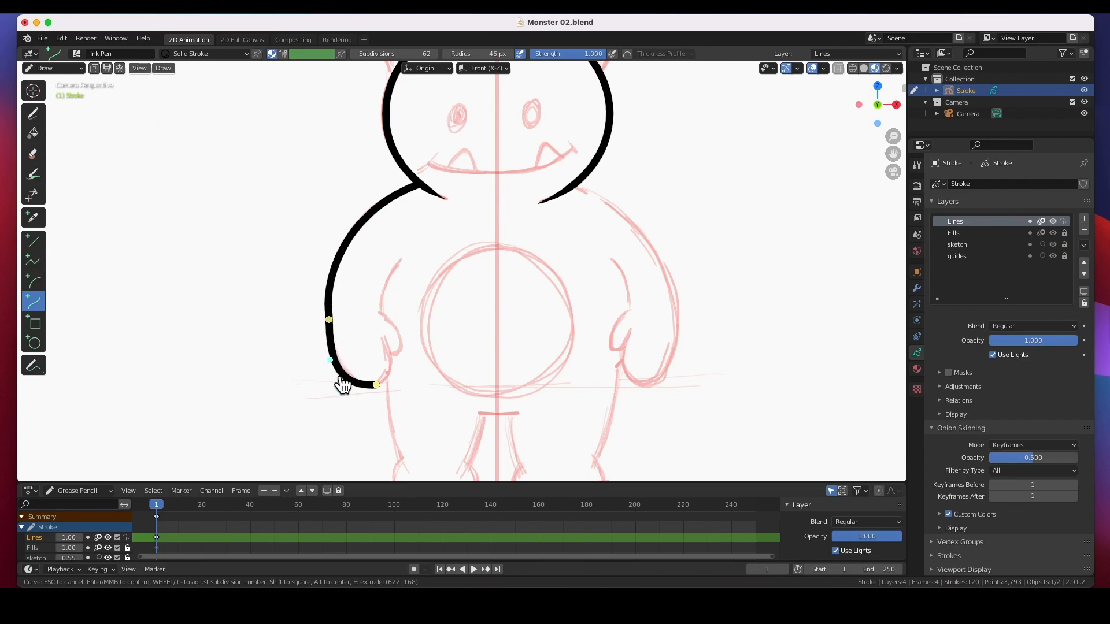
{"action": "left_click_drag", "start_coordinate": [345, 395], "coordinate": [360, 399]}
{"action": "left_click_drag", "start_coordinate": [351, 394], "coordinate": [354, 395]}
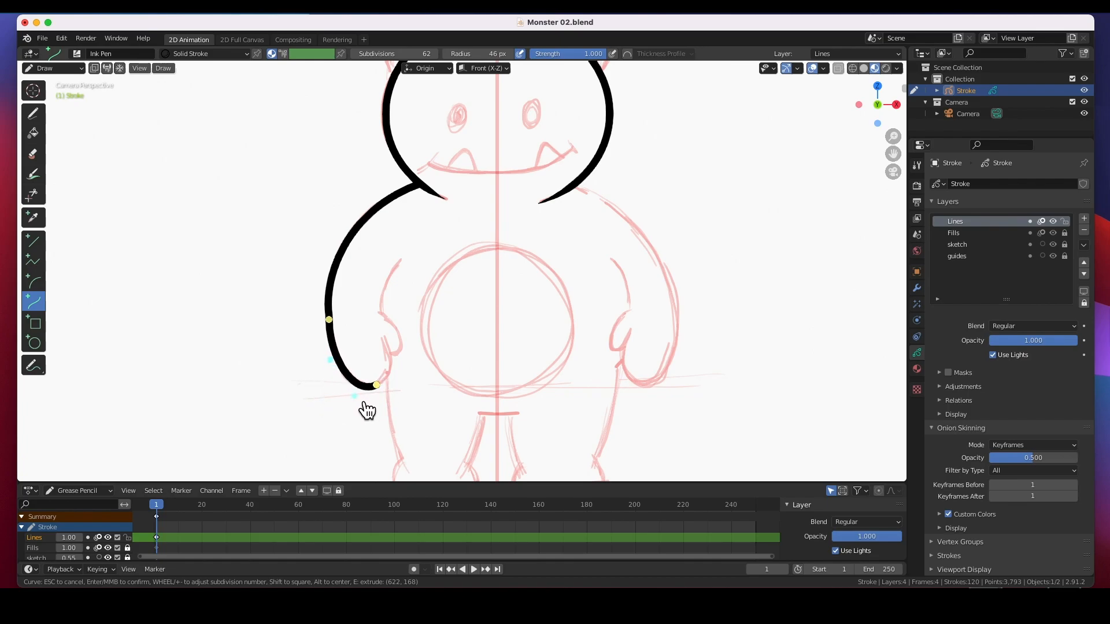
{"action": "key", "text": "Return"}
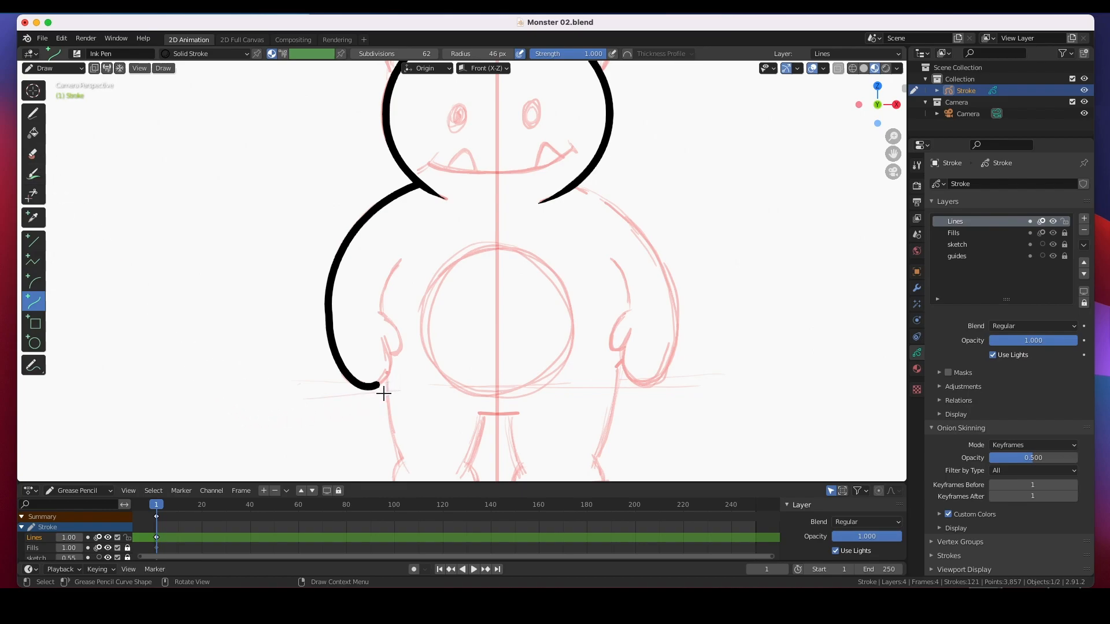
Ink the inner edge of the left hand with a curve from the fingertips up to the notch beside the thumb
{"action": "left_click_drag", "start_coordinate": [384, 386], "coordinate": [380, 334]}
{"action": "mouse_move", "coordinate": [388, 379]}
{"action": "left_mouse_down"}
{"action": "mouse_move", "coordinate": [401, 386]}
{"action": "mouse_move", "coordinate": [403, 368]}
{"action": "left_mouse_up"}
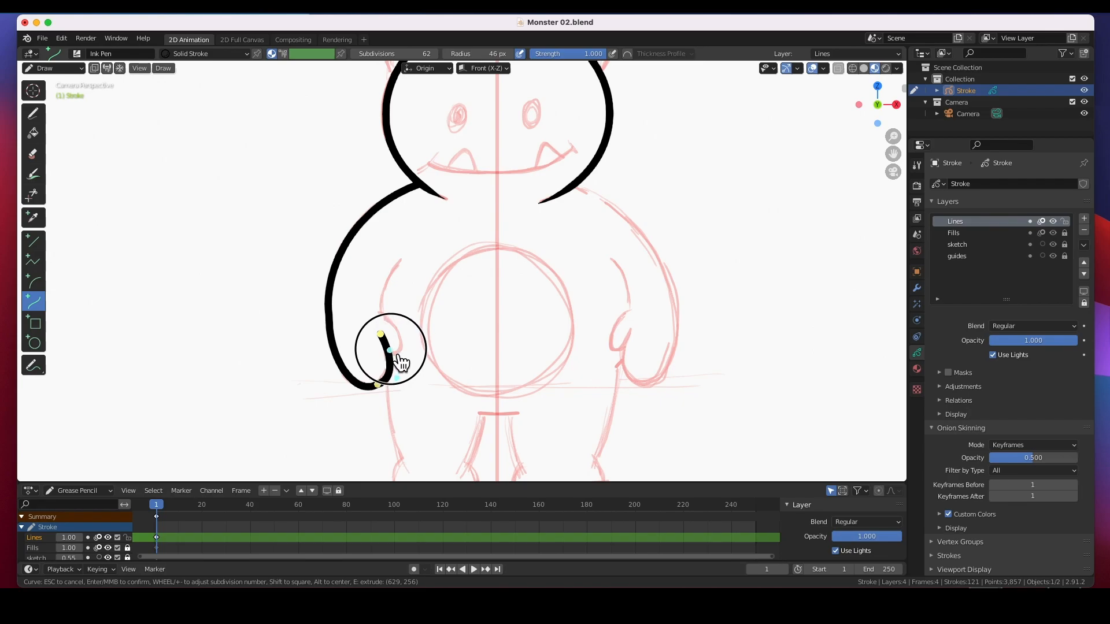
{"action": "left_click_drag", "start_coordinate": [409, 396], "coordinate": [405, 393]}
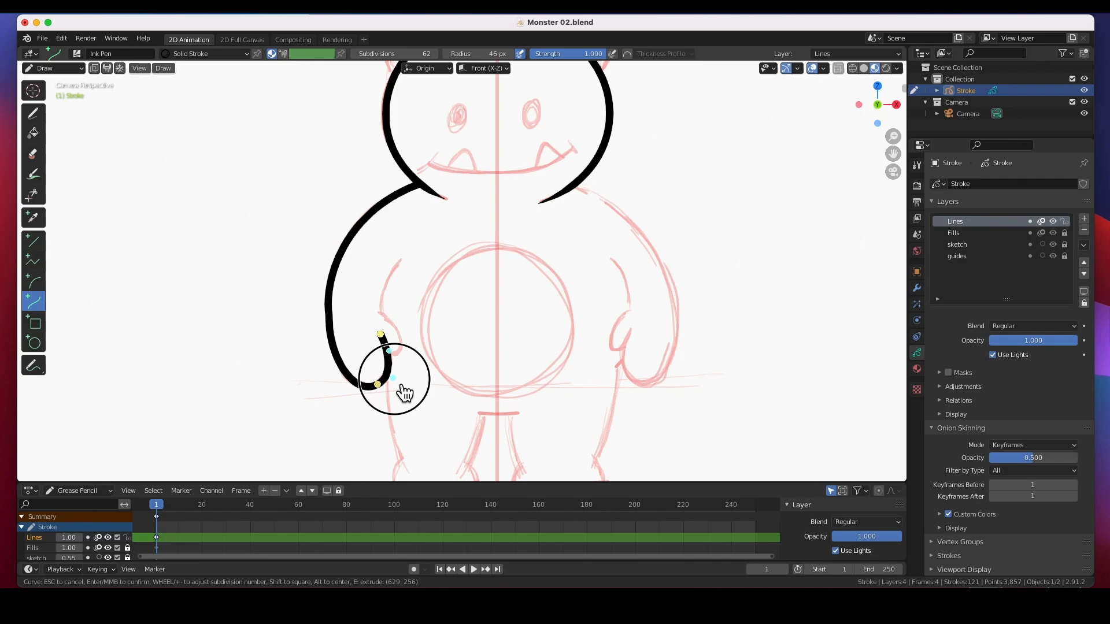
{"action": "key", "text": "Return"}
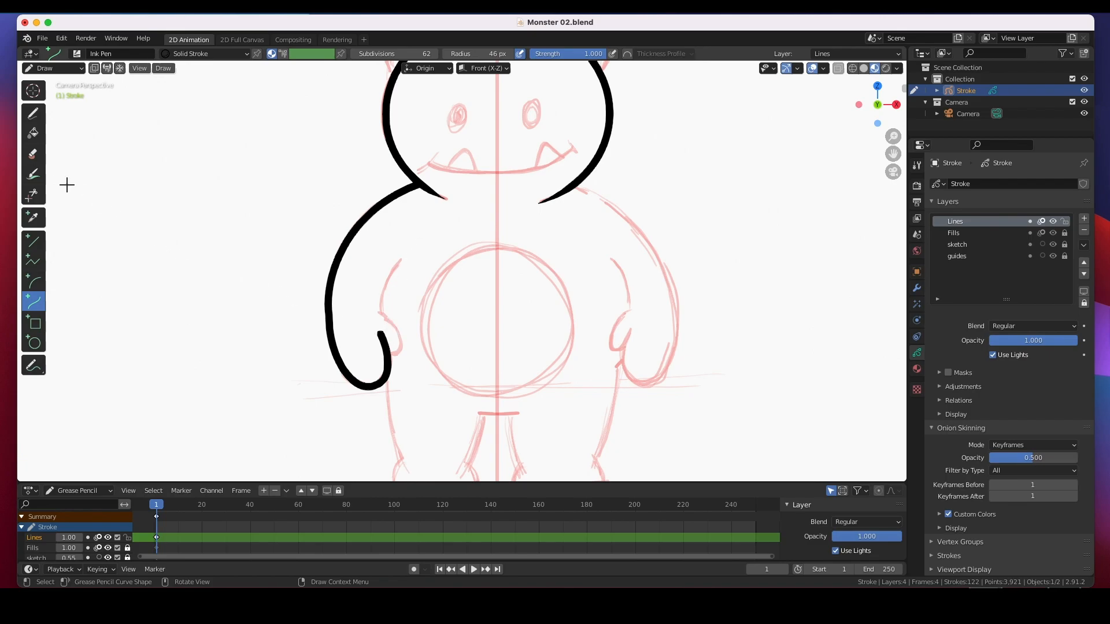
Ink the left thumb with a rounded curve and the inner arm line above it, following the sketch
{"action": "mouse_move", "coordinate": [392, 358]}
{"action": "left_mouse_down"}
{"action": "mouse_move", "coordinate": [390, 320]}
{"action": "mouse_move", "coordinate": [414, 345]}
{"action": "mouse_move", "coordinate": [391, 354]}
{"action": "mouse_move", "coordinate": [414, 372]}
{"action": "left_mouse_up"}
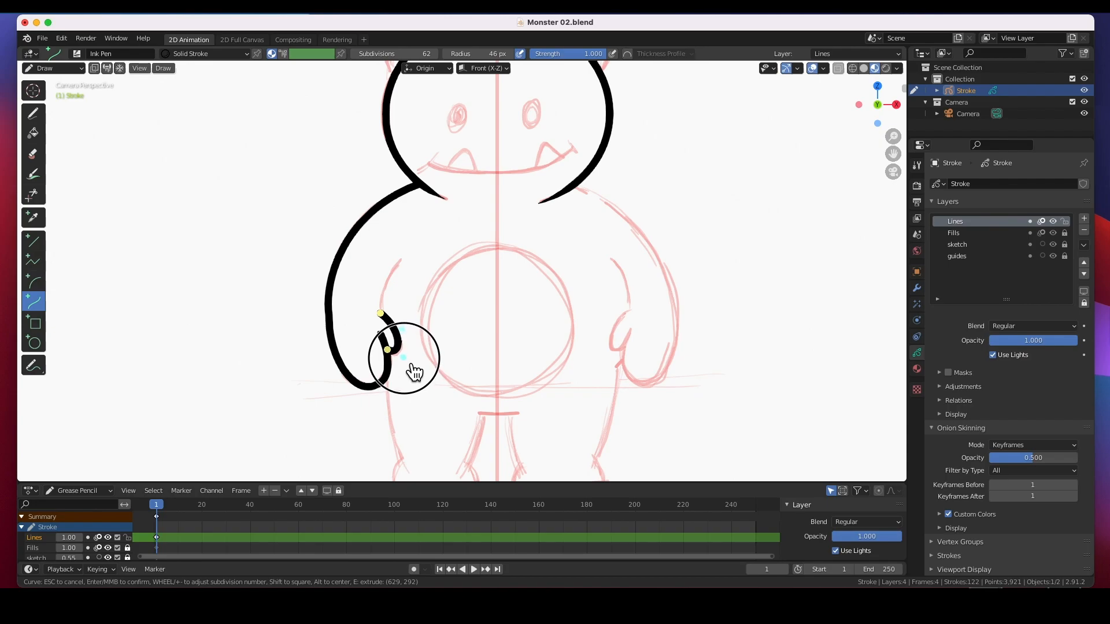
{"action": "key", "text": "Return"}
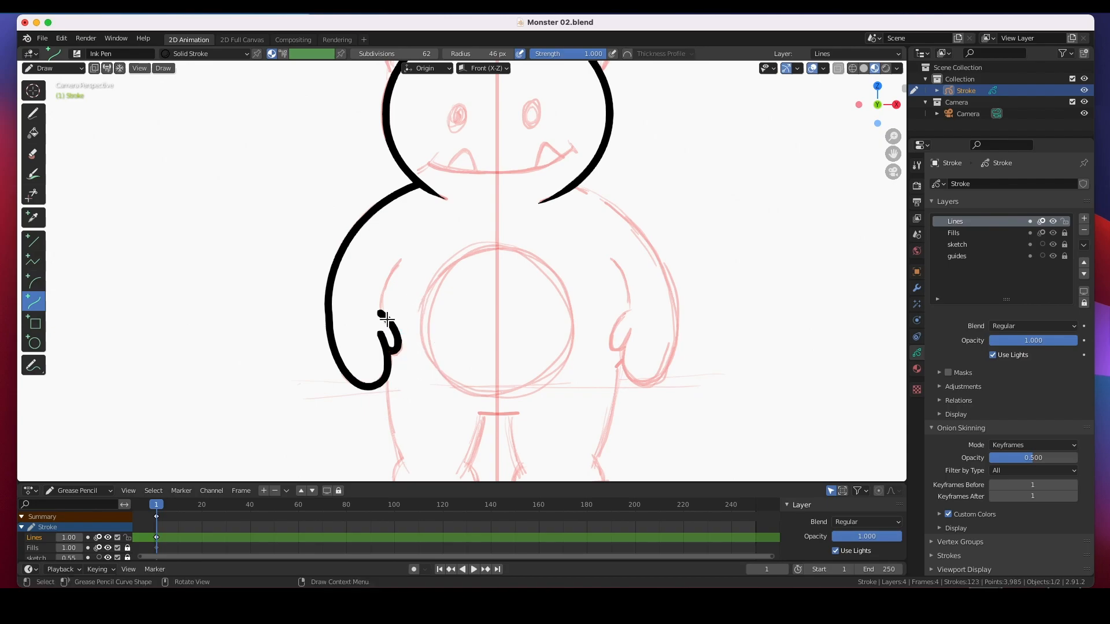
{"action": "mouse_move", "coordinate": [386, 318]}
{"action": "left_mouse_down"}
{"action": "mouse_move", "coordinate": [403, 259]}
{"action": "mouse_move", "coordinate": [391, 300]}
{"action": "mouse_move", "coordinate": [400, 282]}
{"action": "left_mouse_up"}
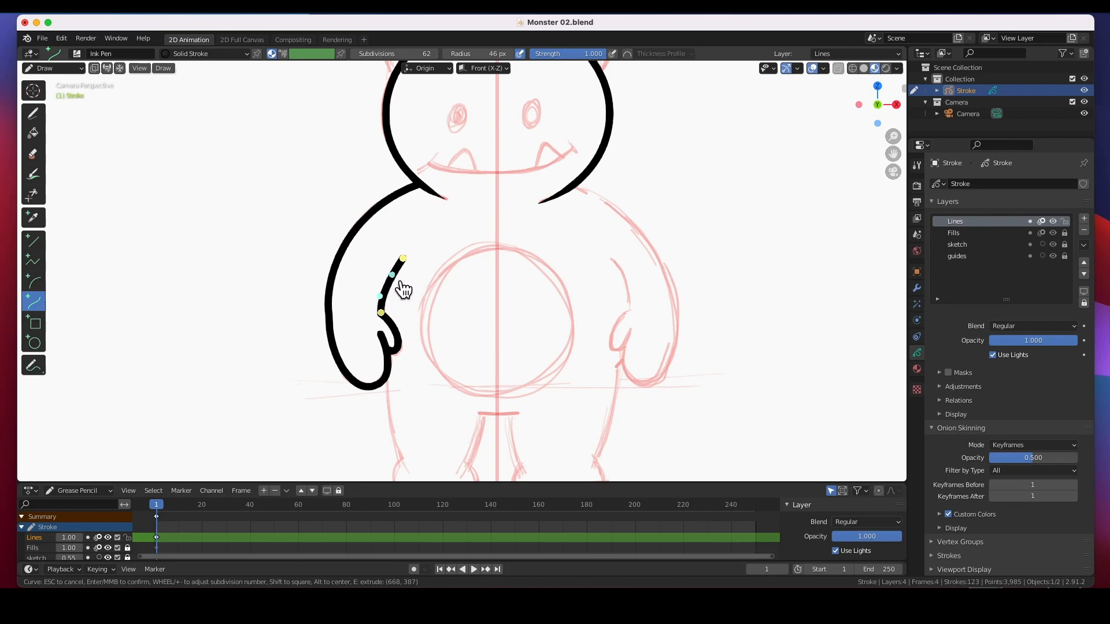
{"action": "key", "text": "Return"}
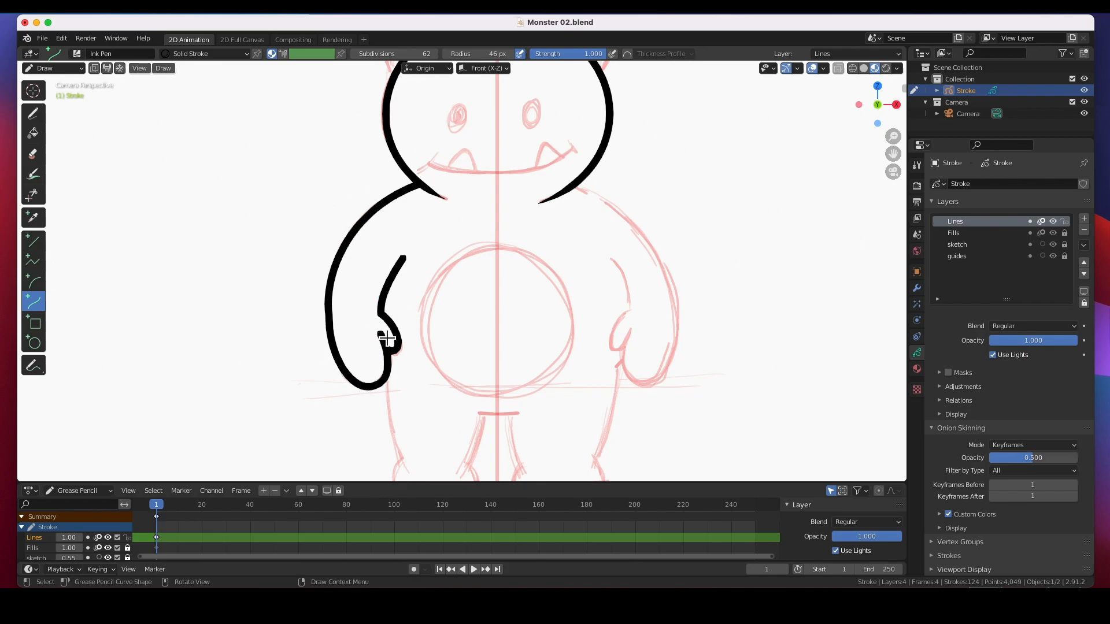
Switch to Sculpt Mode and taper the inner end of the left hand line beside the thumb to a point
{"action": "left_click", "coordinate": [63, 71]}
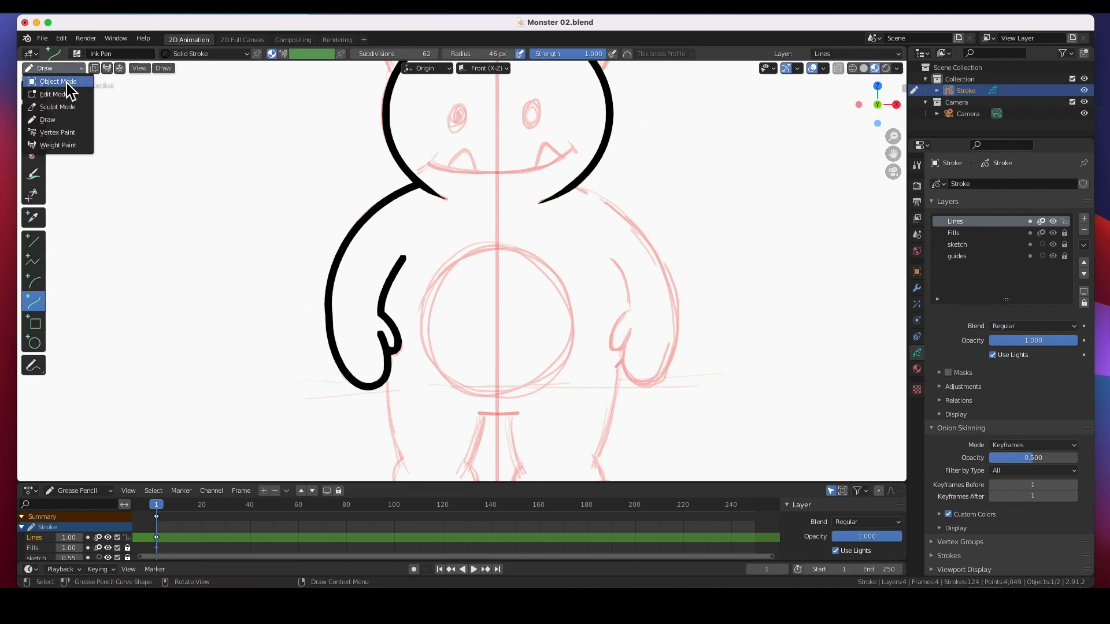
{"action": "left_click", "coordinate": [75, 106]}
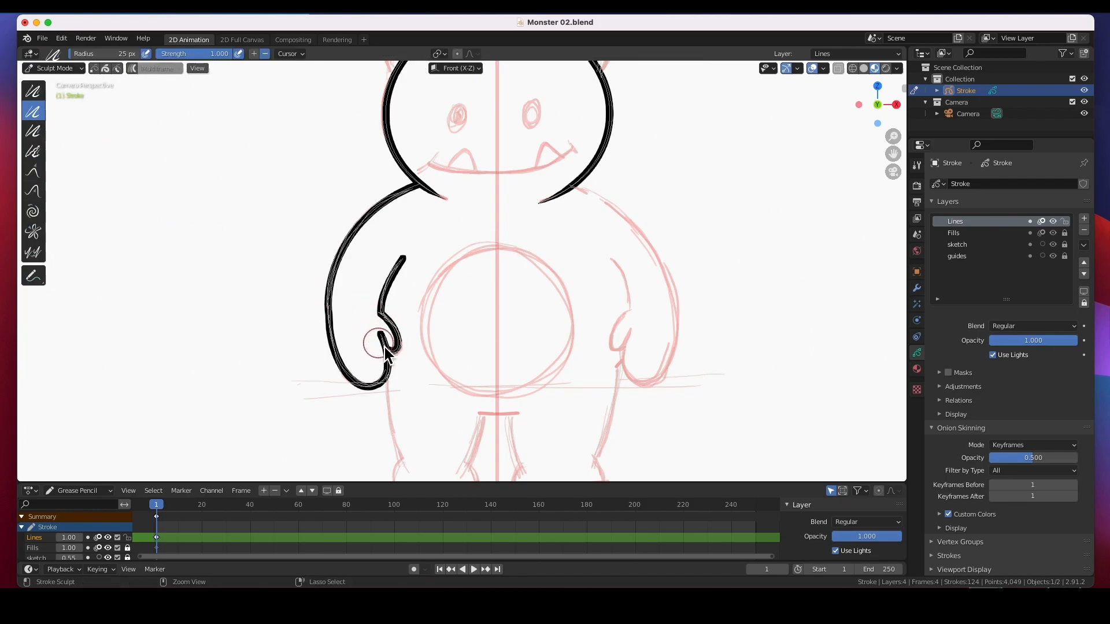
{"action": "scroll", "coordinate": [442, 305], "scroll_direction": "up", "scroll_amount": 5}
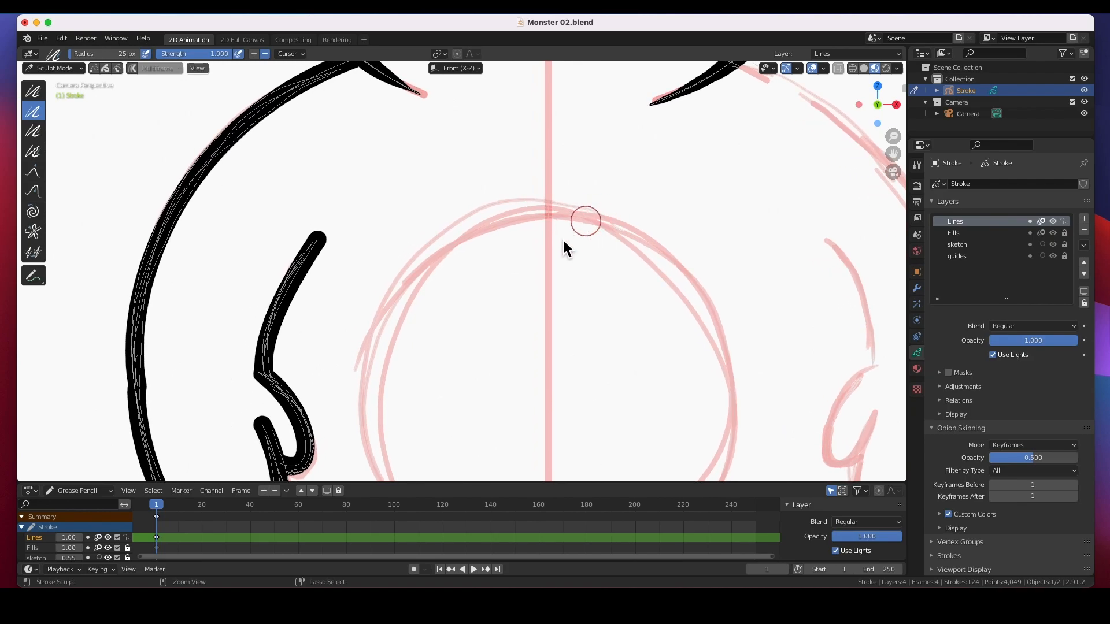
{"action": "middle_click_drag", "start_coordinate": [320, 397], "coordinate": [402, 294], "text": "shift"}
{"action": "mouse_move", "coordinate": [339, 330]}
{"action": "left_mouse_down"}
{"action": "mouse_move", "coordinate": [342, 316]}
{"action": "mouse_move", "coordinate": [352, 355]}
{"action": "mouse_move", "coordinate": [349, 331]}
{"action": "mouse_move", "coordinate": [327, 429]}
{"action": "left_mouse_up"}
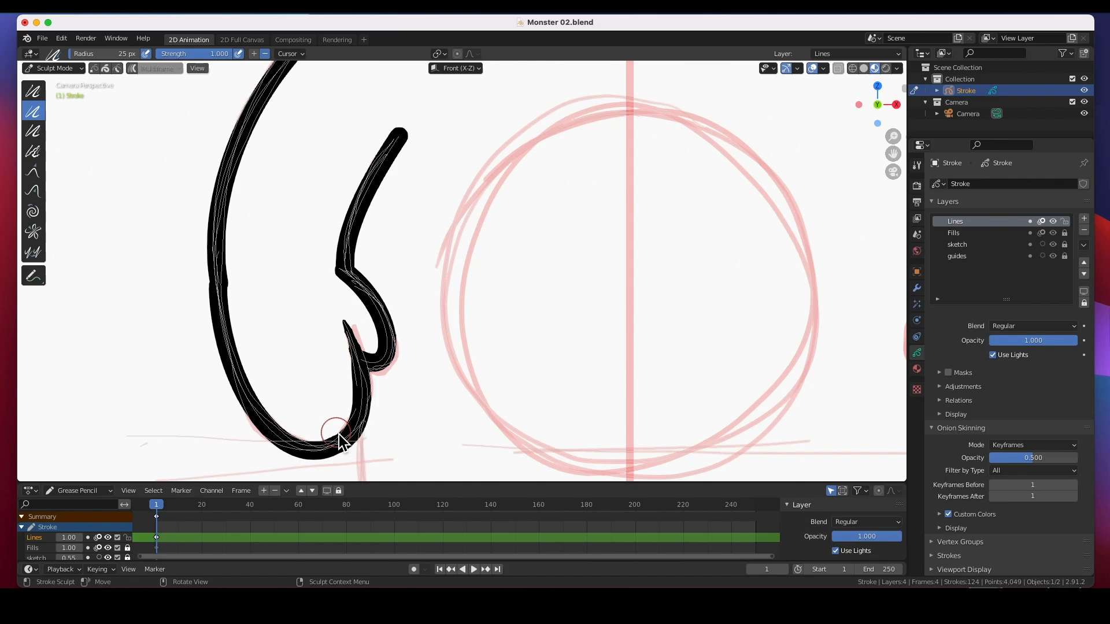
{"action": "scroll", "coordinate": [578, 327], "scroll_direction": "down", "scroll_amount": 5}
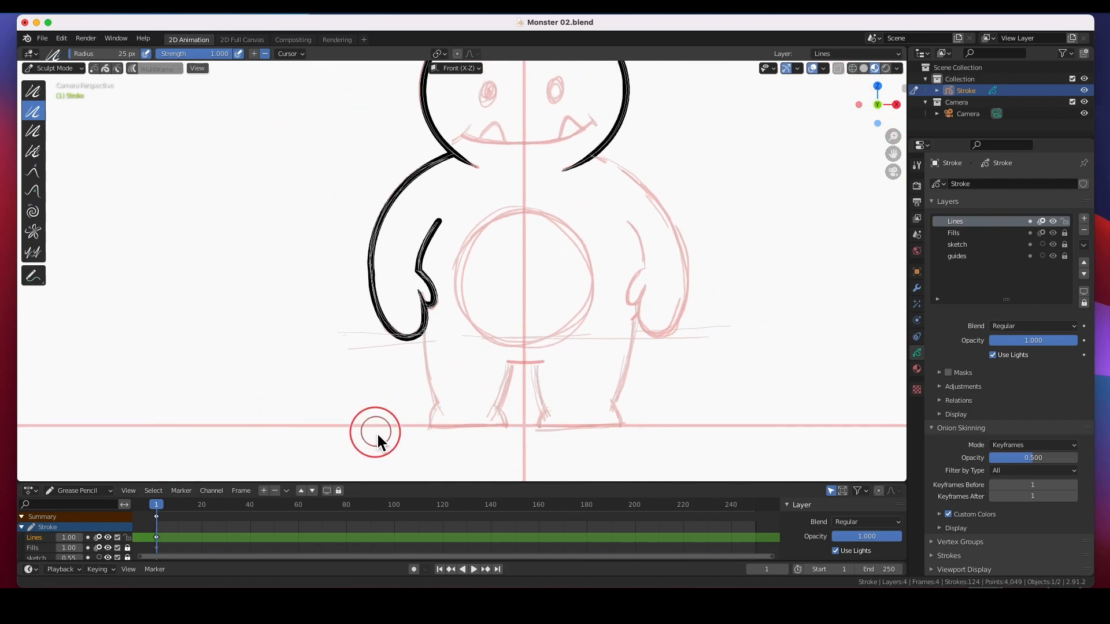
Return to Draw mode and ink the right shoulder and outer arm with a curve from the neck to the forearm
{"action": "middle_click_drag", "start_coordinate": [502, 331], "coordinate": [384, 379], "text": "shift"}
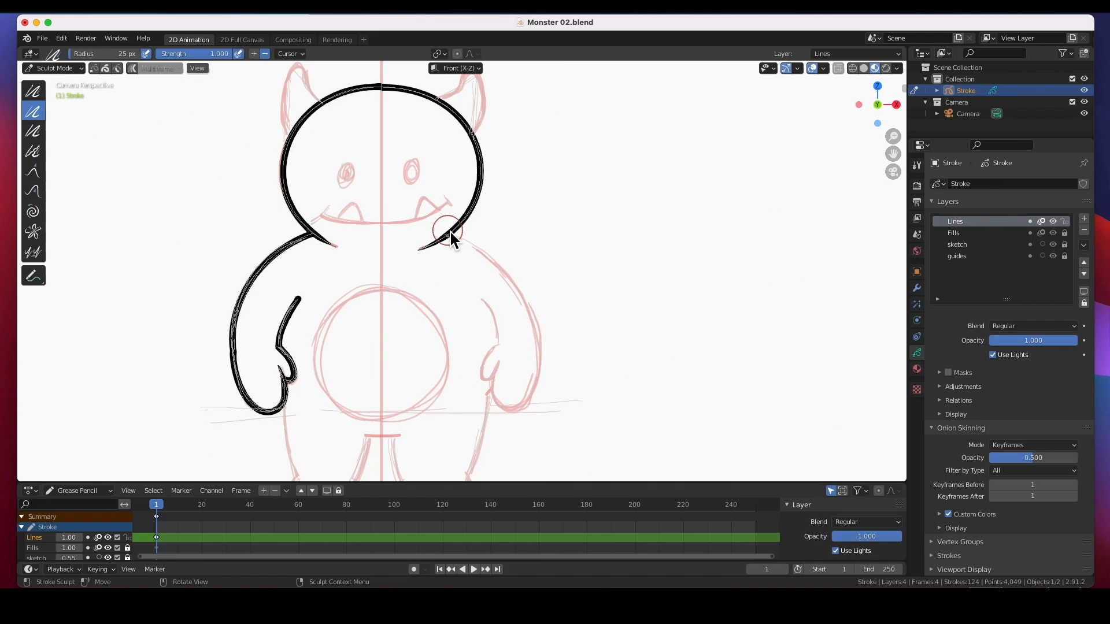
{"action": "left_click", "coordinate": [62, 69]}
{"action": "left_click", "coordinate": [65, 120]}
{"action": "left_click_drag", "start_coordinate": [452, 235], "coordinate": [538, 346]}
{"action": "left_click_drag", "start_coordinate": [483, 272], "coordinate": [502, 260]}
{"action": "left_click_drag", "start_coordinate": [509, 309], "coordinate": [531, 299]}
{"action": "key", "text": "Return"}
Ink the outer edge of the right hand with a curve from the forearm around to the fingertips
{"action": "left_click_drag", "start_coordinate": [539, 347], "coordinate": [508, 410]}
{"action": "left_click_drag", "start_coordinate": [528, 368], "coordinate": [541, 396]}
{"action": "mouse_move", "coordinate": [519, 389]}
{"action": "left_mouse_down"}
{"action": "mouse_move", "coordinate": [522, 416]}
{"action": "mouse_move", "coordinate": [501, 359]}
{"action": "mouse_move", "coordinate": [489, 404]}
{"action": "left_mouse_up"}
{"action": "key", "text": "Return"}
Ink the right hand's inner edge and thumb, plus the inner arm line above the thumb
{"action": "mouse_move", "coordinate": [502, 375]}
{"action": "left_mouse_down"}
{"action": "mouse_move", "coordinate": [491, 405]}
{"action": "mouse_move", "coordinate": [499, 342]}
{"action": "left_mouse_up"}
{"action": "key", "text": "Return"}
{"action": "mouse_move", "coordinate": [496, 365]}
{"action": "left_mouse_down"}
{"action": "mouse_move", "coordinate": [481, 391]}
{"action": "mouse_move", "coordinate": [478, 358]}
{"action": "left_mouse_up"}
{"action": "left_click_drag", "start_coordinate": [481, 391], "coordinate": [490, 393]}
{"action": "key", "text": "Return"}
{"action": "mouse_move", "coordinate": [499, 342]}
{"action": "left_mouse_down"}
{"action": "mouse_move", "coordinate": [480, 298]}
{"action": "mouse_move", "coordinate": [501, 322]}
{"action": "mouse_move", "coordinate": [474, 306]}
{"action": "left_mouse_up"}
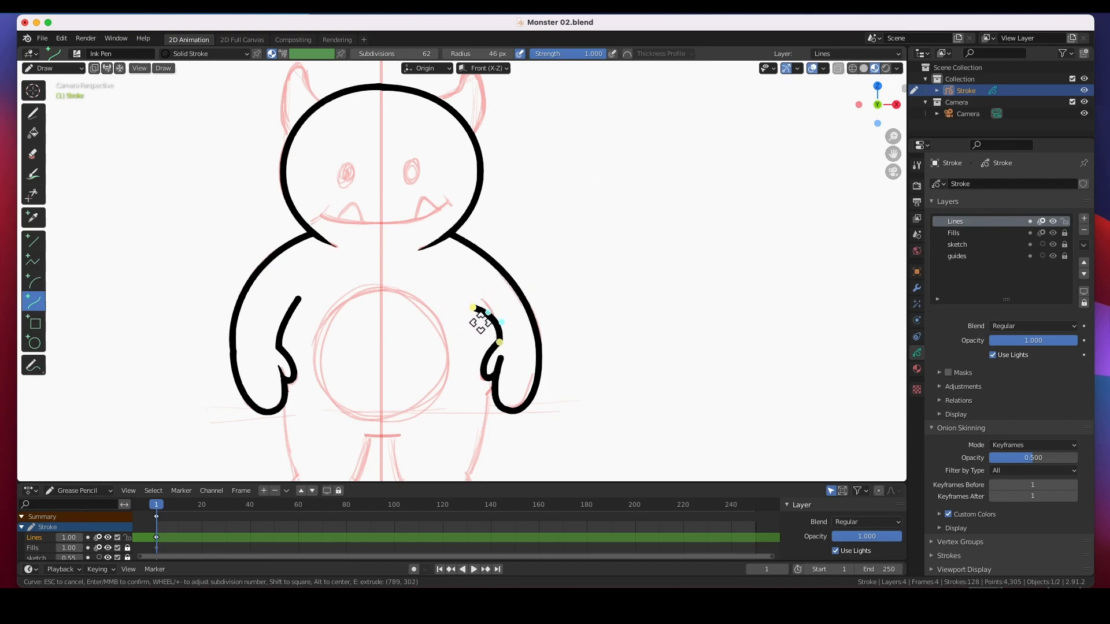
{"action": "key", "text": "Return"}
Save the file and ink the outer edges of both legs with curves from the hands down to the ankles
{"action": "middle_click_drag", "start_coordinate": [428, 415], "coordinate": [453, 303], "text": "shift"}
{"action": "key", "text": "super+s"}
{"action": "left_click_drag", "start_coordinate": [521, 279], "coordinate": [492, 364]}
{"action": "mouse_move", "coordinate": [502, 336]}
{"action": "left_mouse_down"}
{"action": "mouse_move", "coordinate": [517, 333]}
{"action": "mouse_move", "coordinate": [519, 278]}
{"action": "left_mouse_up"}
{"action": "key", "text": "Return"}
{"action": "left_click_drag", "start_coordinate": [309, 291], "coordinate": [322, 366]}
{"action": "key", "text": "Return"}
{"action": "key", "text": "Return"}
Ink the inner edges of both legs with curves from the crotch down to the ankles
{"action": "mouse_move", "coordinate": [397, 322]}
{"action": "left_mouse_down"}
{"action": "mouse_move", "coordinate": [379, 367]}
{"action": "mouse_move", "coordinate": [399, 344]}
{"action": "left_mouse_up"}
{"action": "key", "text": "super+z"}
{"action": "mouse_move", "coordinate": [386, 352]}
{"action": "left_mouse_down"}
{"action": "mouse_move", "coordinate": [416, 326]}
{"action": "mouse_move", "coordinate": [425, 368]}
{"action": "left_mouse_up"}
{"action": "key", "text": "Return"}
{"action": "left_click_drag", "start_coordinate": [419, 339], "coordinate": [420, 383]}
{"action": "key", "text": "Return"}
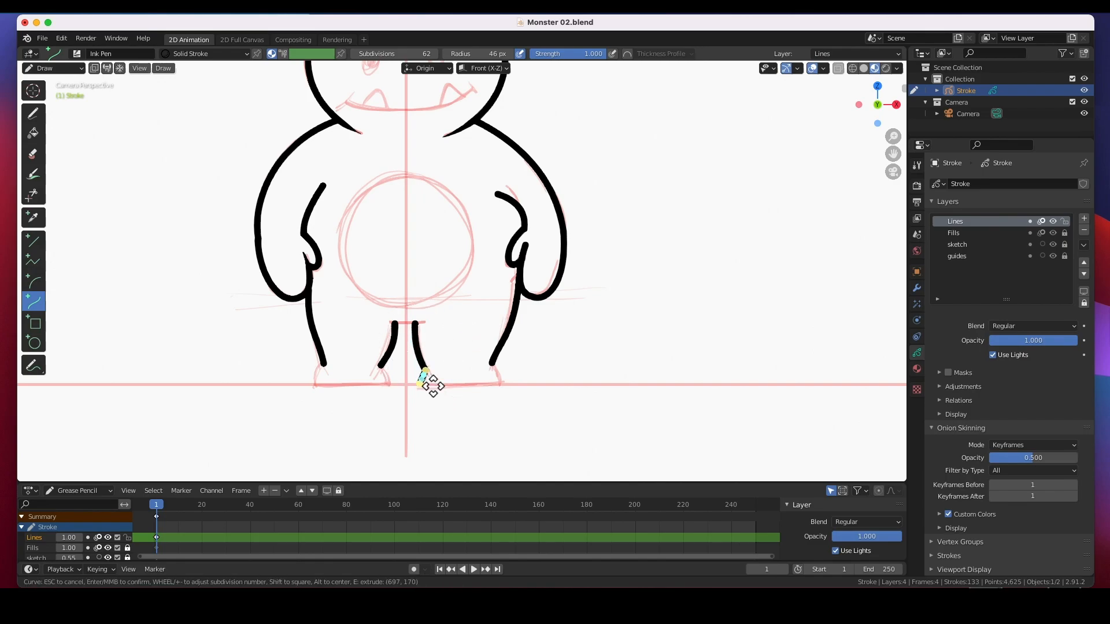
{"action": "key", "text": "Escape"}
Ink the inner and outer sides of the right foot with short bulging curves from the ankle to the ground
{"action": "middle_click_drag", "start_coordinate": [440, 380], "coordinate": [632, 285], "text": "ctrl"}
{"action": "middle_click_drag", "start_coordinate": [497, 439], "coordinate": [562, 247], "text": "shift"}
{"action": "middle_click_drag", "start_coordinate": [468, 335], "coordinate": [463, 297], "text": "ctrl"}
{"action": "left_click_drag", "start_coordinate": [447, 294], "coordinate": [429, 331]}
{"action": "left_click_drag", "start_coordinate": [441, 306], "coordinate": [425, 303]}
{"action": "left_click_drag", "start_coordinate": [435, 319], "coordinate": [418, 320]}
{"action": "key", "text": "Return"}
{"action": "left_click_drag", "start_coordinate": [620, 277], "coordinate": [634, 322]}
{"action": "mouse_move", "coordinate": [625, 293]}
{"action": "left_mouse_down"}
{"action": "mouse_move", "coordinate": [640, 286]}
{"action": "mouse_move", "coordinate": [649, 315]}
{"action": "left_mouse_up"}
{"action": "key", "text": "Return"}
Ink the inner and outer sides of the left foot with short bulging curves from the ankle to the ground
{"action": "mouse_move", "coordinate": [327, 284]}
{"action": "left_mouse_down"}
{"action": "mouse_move", "coordinate": [346, 328]}
{"action": "mouse_move", "coordinate": [349, 293]}
{"action": "left_mouse_up"}
{"action": "left_click_drag", "start_coordinate": [340, 314], "coordinate": [360, 318]}
{"action": "key", "text": "Return"}
{"action": "mouse_move", "coordinate": [179, 282]}
{"action": "left_mouse_down"}
{"action": "mouse_move", "coordinate": [164, 328]}
{"action": "mouse_move", "coordinate": [152, 296]}
{"action": "left_mouse_up"}
{"action": "left_click_drag", "start_coordinate": [169, 312], "coordinate": [148, 314]}
{"action": "key", "text": "Return"}
Ink the flat soles of both feet and a slightly sagging crotch line across the tops of the inner legs
{"action": "left_click_drag", "start_coordinate": [432, 334], "coordinate": [639, 329]}
{"action": "key", "text": "Return"}
{"action": "left_click_drag", "start_coordinate": [160, 327], "coordinate": [345, 326]}
{"action": "key", "text": "Return"}
{"action": "mouse_move", "coordinate": [311, 165]}
{"action": "left_mouse_down"}
{"action": "mouse_move", "coordinate": [457, 165]}
{"action": "mouse_move", "coordinate": [397, 191]}
{"action": "left_mouse_up"}
{"action": "key", "text": "Return"}
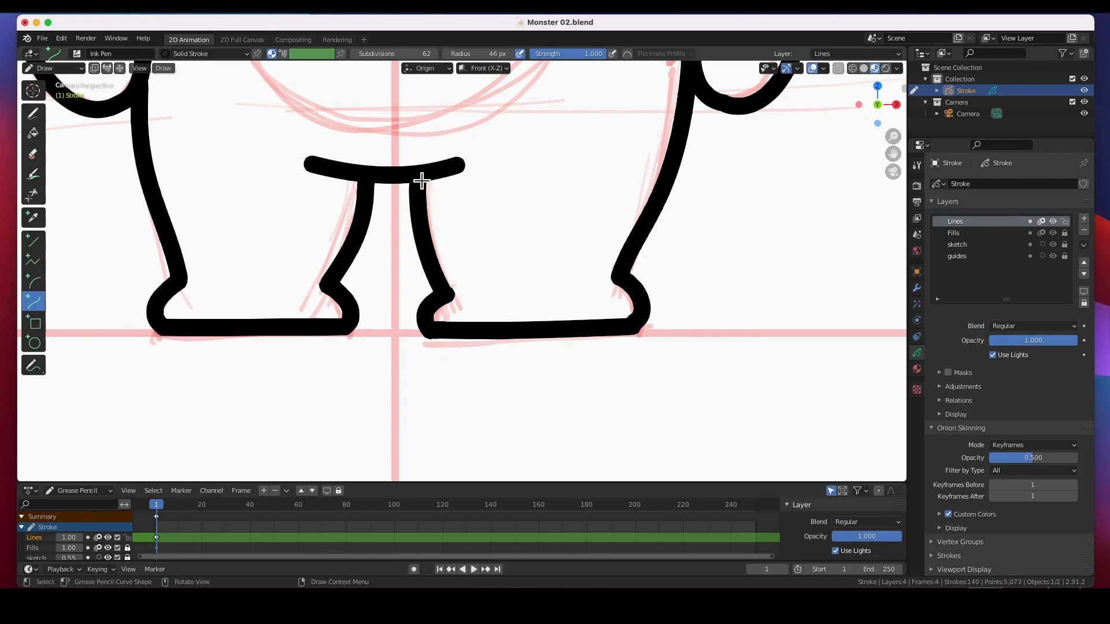
Switch to Sculpt Mode and taper both ends of the crotch line and the right hand line's end beside the thumb
{"action": "middle_click_drag", "start_coordinate": [406, 189], "coordinate": [479, 363], "text": "shift"}
{"action": "left_click", "coordinate": [53, 68]}
{"action": "left_click", "coordinate": [64, 107]}
{"action": "mouse_move", "coordinate": [554, 324]}
{"action": "left_mouse_down"}
{"action": "mouse_move", "coordinate": [518, 351]}
{"action": "mouse_move", "coordinate": [466, 333]}
{"action": "mouse_move", "coordinate": [543, 328]}
{"action": "mouse_move", "coordinate": [362, 335]}
{"action": "mouse_move", "coordinate": [430, 329]}
{"action": "mouse_move", "coordinate": [409, 338]}
{"action": "left_mouse_up"}
{"action": "mouse_move", "coordinate": [803, 117]}
{"action": "left_mouse_down"}
{"action": "mouse_move", "coordinate": [785, 206]}
{"action": "mouse_move", "coordinate": [788, 137]}
{"action": "left_mouse_up"}
{"action": "scroll", "coordinate": [577, 295], "scroll_direction": "down", "scroll_amount": 2}
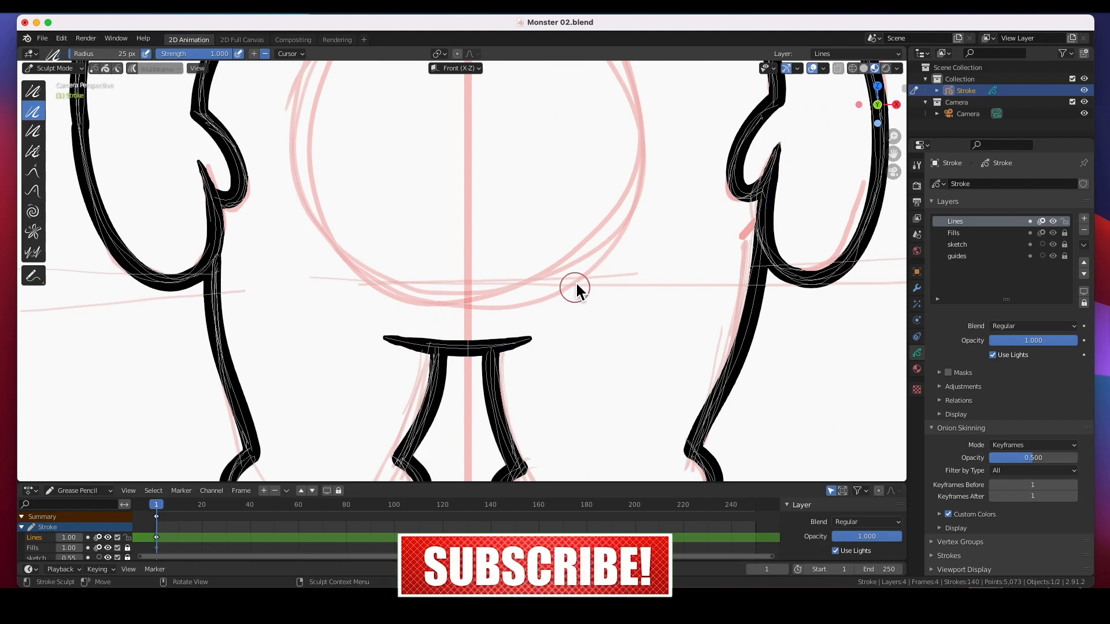
Return to Draw mode and ink the outer edge of the right horn with a curve following the sketch
{"action": "scroll", "coordinate": [540, 213], "scroll_direction": "down", "scroll_amount": 4}
{"action": "middle_click_drag", "start_coordinate": [418, 176], "coordinate": [416, 276], "text": "shift"}
{"action": "scroll", "coordinate": [659, 217], "scroll_direction": "up", "scroll_amount": 4}
{"action": "left_click", "coordinate": [53, 68]}
{"action": "left_click", "coordinate": [54, 121]}
{"action": "left_click_drag", "start_coordinate": [653, 156], "coordinate": [655, 286]}
{"action": "left_click_drag", "start_coordinate": [654, 200], "coordinate": [689, 159]}
{"action": "left_click_drag", "start_coordinate": [654, 242], "coordinate": [686, 250]}
Ink the right horn's inner edge down to the head and close its tip with a rounded curve
{"action": "left_click_drag", "start_coordinate": [689, 160], "coordinate": [590, 218]}
{"action": "key", "text": "Return"}
{"action": "left_click_drag", "start_coordinate": [632, 176], "coordinate": [638, 153]}
{"action": "left_click_drag", "start_coordinate": [611, 197], "coordinate": [648, 215]}
{"action": "left_click_drag", "start_coordinate": [638, 154], "coordinate": [632, 150]}
{"action": "key", "text": "Return"}
Ink the left horn's edges with curves following the sketch and close its rounded tip
{"action": "left_click_drag", "start_coordinate": [325, 151], "coordinate": [301, 295]}
{"action": "left_click_drag", "start_coordinate": [317, 200], "coordinate": [294, 158]}
{"action": "mouse_move", "coordinate": [309, 247]}
{"action": "left_mouse_down"}
{"action": "mouse_move", "coordinate": [279, 260]}
{"action": "mouse_move", "coordinate": [297, 255]}
{"action": "left_mouse_up"}
{"action": "key", "text": "Return"}
{"action": "mouse_move", "coordinate": [324, 152]}
{"action": "left_mouse_down"}
{"action": "mouse_move", "coordinate": [364, 223]}
{"action": "mouse_move", "coordinate": [330, 212]}
{"action": "mouse_move", "coordinate": [371, 216]}
{"action": "mouse_move", "coordinate": [347, 153]}
{"action": "left_mouse_up"}
{"action": "key", "text": "Return"}
Set the brush radius to 27 px and ink the mouth as a wide smiling curve along the sketch
{"action": "mouse_move", "coordinate": [523, 408]}
{"action": "middle_mouse_down", "text": "shift"}
{"action": "mouse_move", "coordinate": [503, 312]}
{"action": "mouse_move", "coordinate": [513, 322]}
{"action": "middle_mouse_up", "text": "shift"}
{"action": "left_click_drag", "start_coordinate": [484, 53], "coordinate": [477, 54]}
{"action": "left_click_drag", "start_coordinate": [355, 349], "coordinate": [598, 329]}
{"action": "left_click_drag", "start_coordinate": [525, 354], "coordinate": [531, 385]}
{"action": "left_click_drag", "start_coordinate": [445, 351], "coordinate": [432, 392]}
{"action": "left_click_drag", "start_coordinate": [537, 374], "coordinate": [549, 382]}
{"action": "key", "text": "Return"}
Ink a short curved crease across each corner of the mouth
{"action": "mouse_move", "coordinate": [584, 310]}
{"action": "left_mouse_down"}
{"action": "mouse_move", "coordinate": [618, 339]}
{"action": "mouse_move", "coordinate": [601, 338]}
{"action": "left_mouse_up"}
{"action": "left_click_drag", "start_coordinate": [595, 319], "coordinate": [590, 307]}
{"action": "key", "text": "Return"}
{"action": "mouse_move", "coordinate": [368, 330]}
{"action": "left_mouse_down"}
{"action": "mouse_move", "coordinate": [339, 364]}
{"action": "mouse_move", "coordinate": [364, 346]}
{"action": "left_mouse_up"}
{"action": "left_click_drag", "start_coordinate": [339, 364], "coordinate": [333, 363]}
{"action": "left_click_drag", "start_coordinate": [349, 352], "coordinate": [365, 327]}
{"action": "key", "text": "Return"}
Switch to Sculpt Mode and taper the ends of both mouth corner creases
{"action": "left_click", "coordinate": [53, 68]}
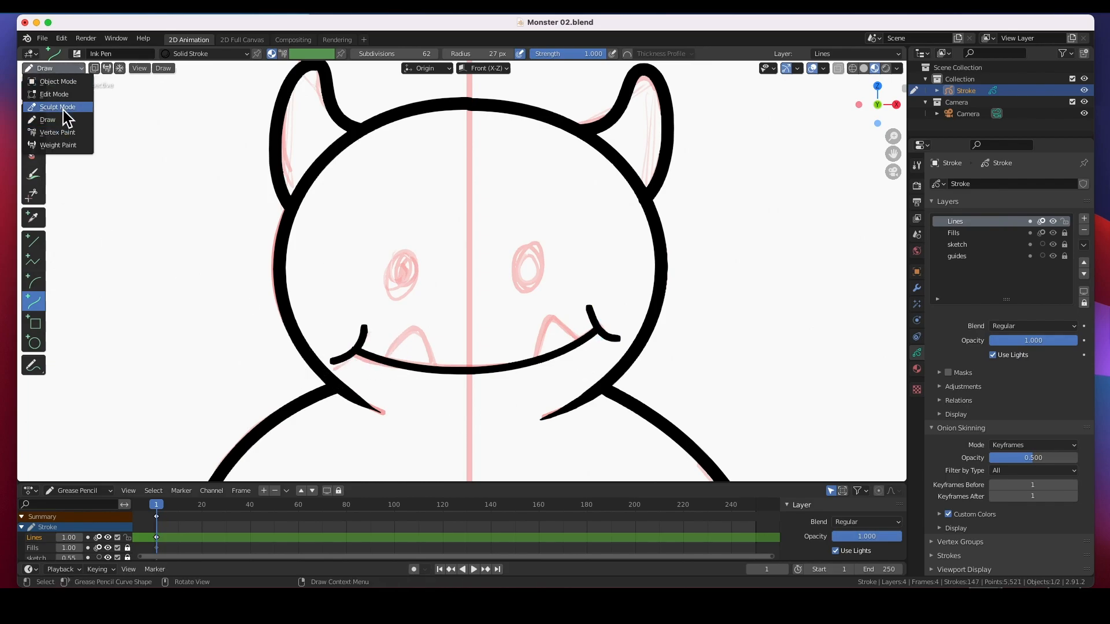
{"action": "left_click", "coordinate": [58, 107]}
{"action": "scroll", "coordinate": [529, 276], "scroll_direction": "up", "scroll_amount": 5}
{"action": "left_click_drag", "start_coordinate": [362, 317], "coordinate": [359, 309]}
{"action": "left_click_drag", "start_coordinate": [824, 232], "coordinate": [813, 222]}
{"action": "left_click_drag", "start_coordinate": [861, 279], "coordinate": [813, 225]}
{"action": "scroll", "coordinate": [682, 260], "scroll_direction": "down", "scroll_amount": 2}
Return to Draw mode and ink two pointed fangs rising from the mouth line with rounded-tip curves
{"action": "left_click", "coordinate": [53, 68]}
{"action": "left_click", "coordinate": [61, 120]}
{"action": "mouse_move", "coordinate": [342, 318]}
{"action": "left_mouse_down"}
{"action": "mouse_move", "coordinate": [433, 248]}
{"action": "mouse_move", "coordinate": [347, 314]}
{"action": "mouse_move", "coordinate": [422, 276]}
{"action": "mouse_move", "coordinate": [391, 263]}
{"action": "left_mouse_up"}
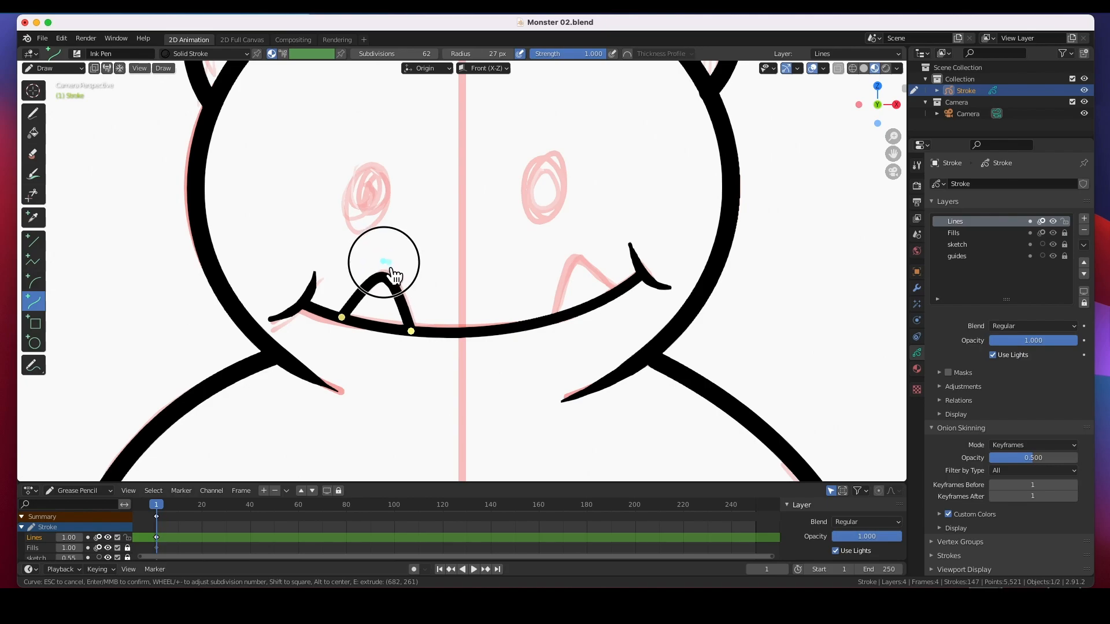
{"action": "key", "text": "Return"}
{"action": "mouse_move", "coordinate": [622, 290]}
{"action": "left_mouse_down"}
{"action": "mouse_move", "coordinate": [542, 291]}
{"action": "mouse_move", "coordinate": [557, 317]}
{"action": "left_mouse_up"}
{"action": "left_click", "coordinate": [621, 289]}
{"action": "left_click_drag", "start_coordinate": [588, 272], "coordinate": [573, 251]}
{"action": "key", "text": "Return"}
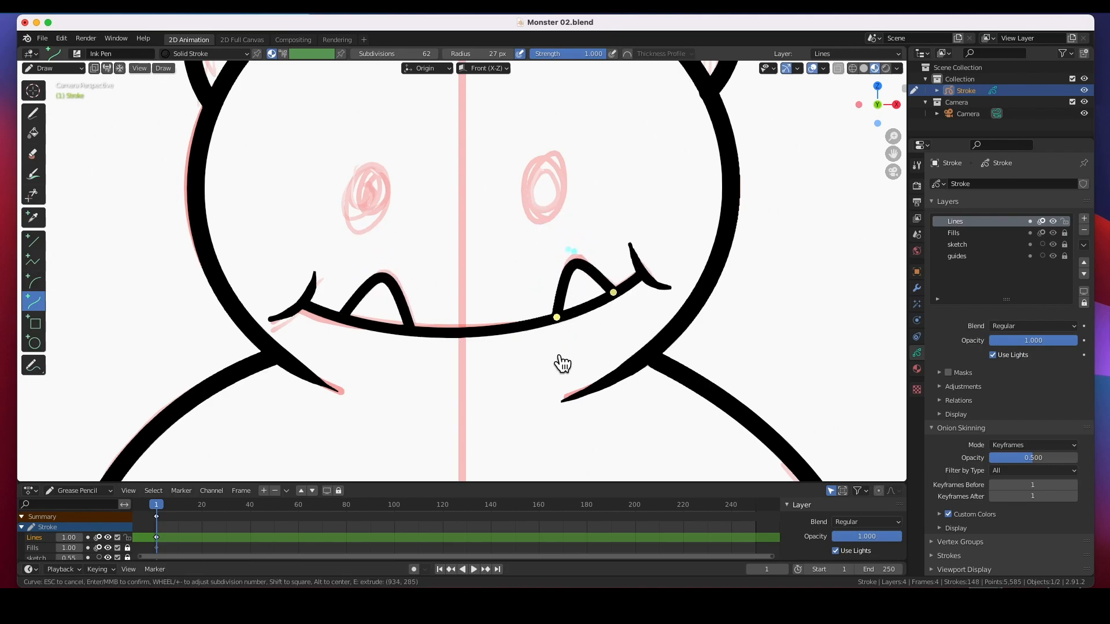
Draw a circle for the belly over the sketched one and hide the sketch and guides layers
{"action": "scroll", "coordinate": [383, 420], "scroll_direction": "down", "scroll_amount": 5}
{"action": "scroll", "coordinate": [383, 420], "scroll_direction": "down", "scroll_amount": 2}
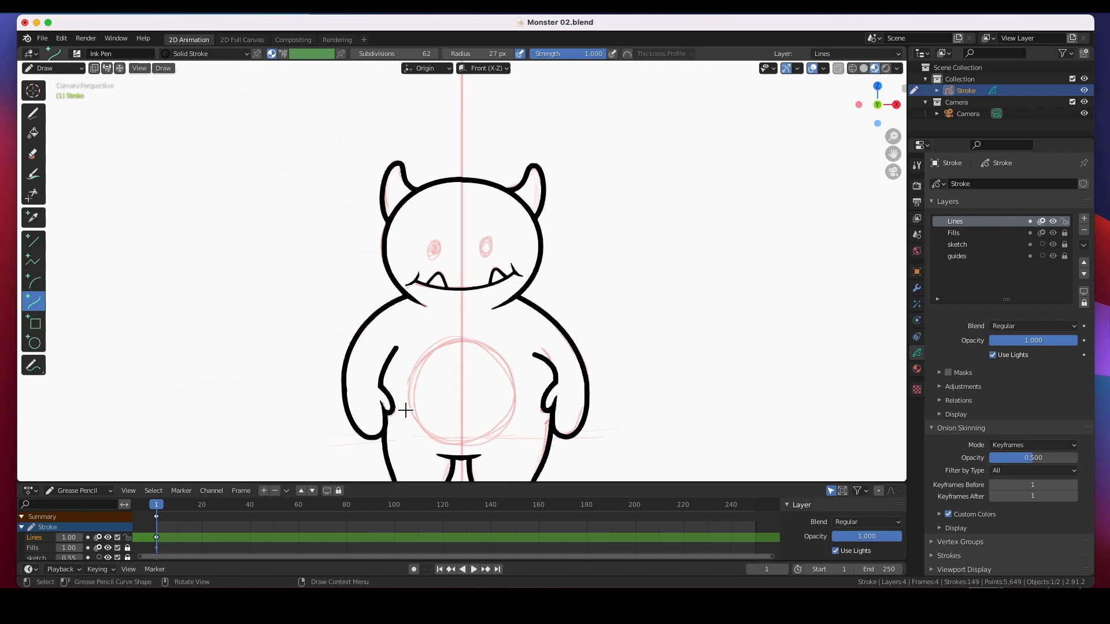
{"action": "middle_click_drag", "start_coordinate": [498, 392], "coordinate": [490, 322], "text": "shift"}
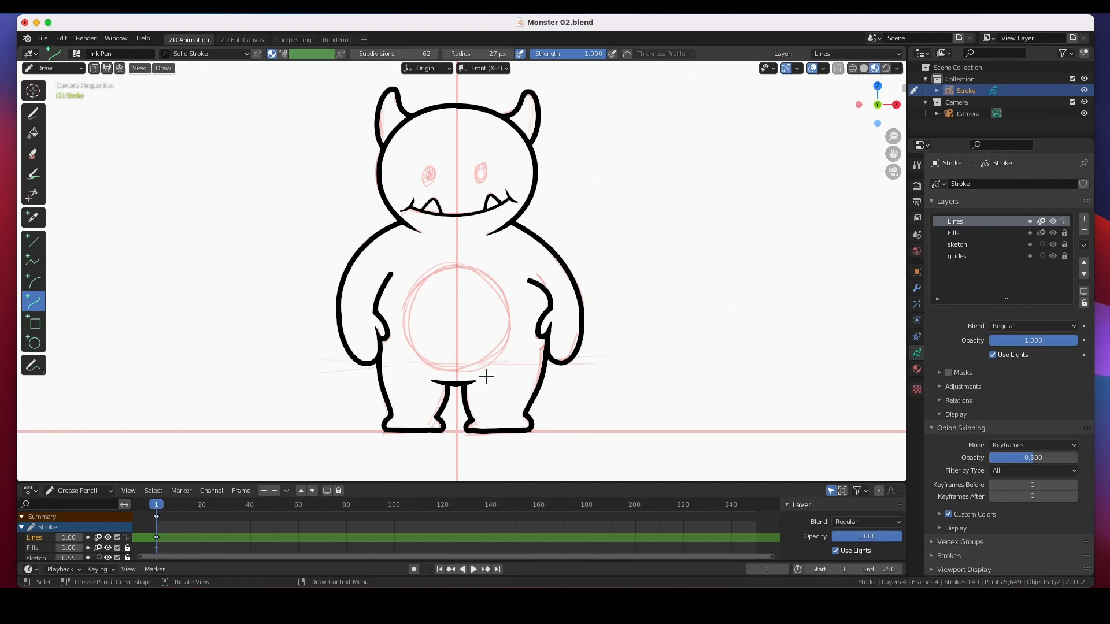
{"action": "left_click", "coordinate": [35, 348]}
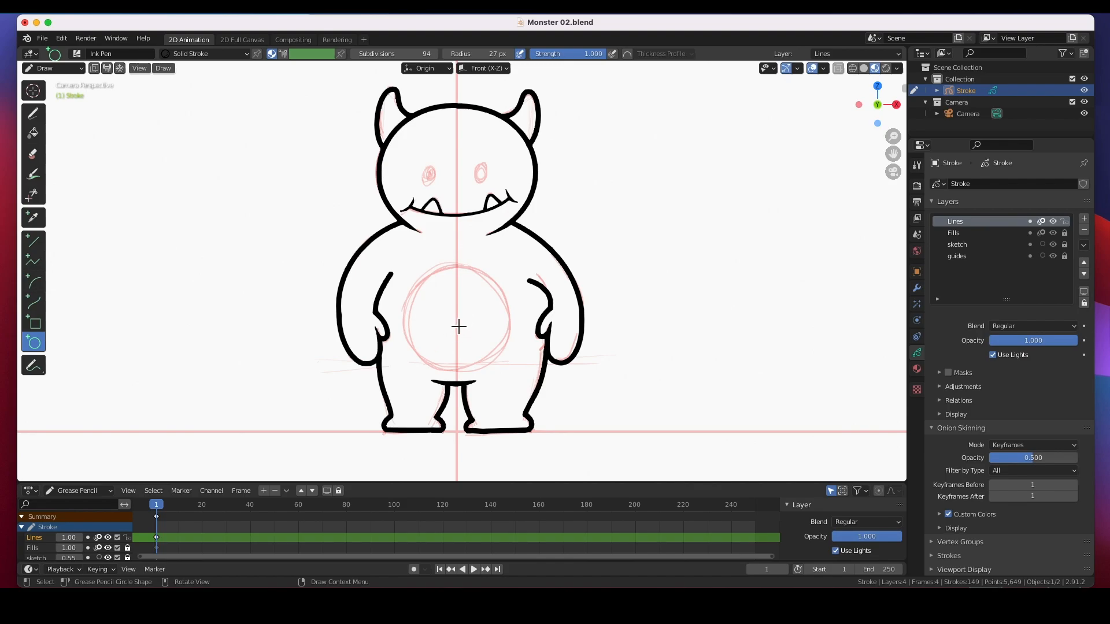
{"action": "mouse_move", "coordinate": [462, 321]}
{"action": "left_mouse_down"}
{"action": "mouse_move", "coordinate": [483, 327]}
{"action": "mouse_move", "coordinate": [523, 380]}
{"action": "left_mouse_up"}
{"action": "key", "text": "Return"}
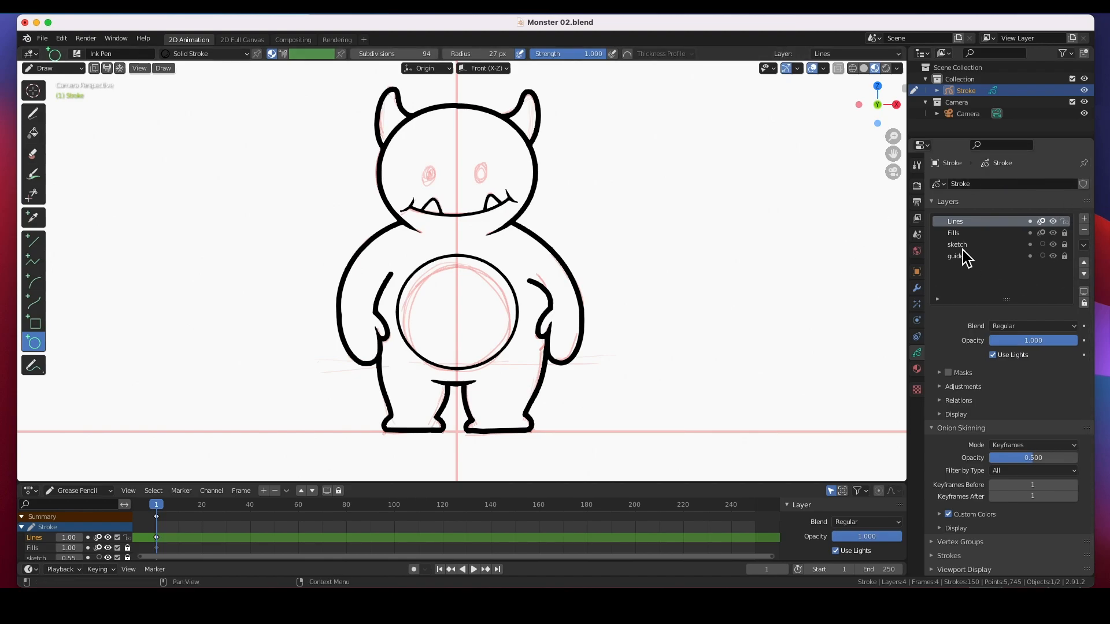
{"action": "mouse_move", "coordinate": [1064, 245]}
{"action": "left_mouse_down"}
{"action": "mouse_move", "coordinate": [1053, 256]}
{"action": "mouse_move", "coordinate": [1066, 245]}
{"action": "left_mouse_up"}
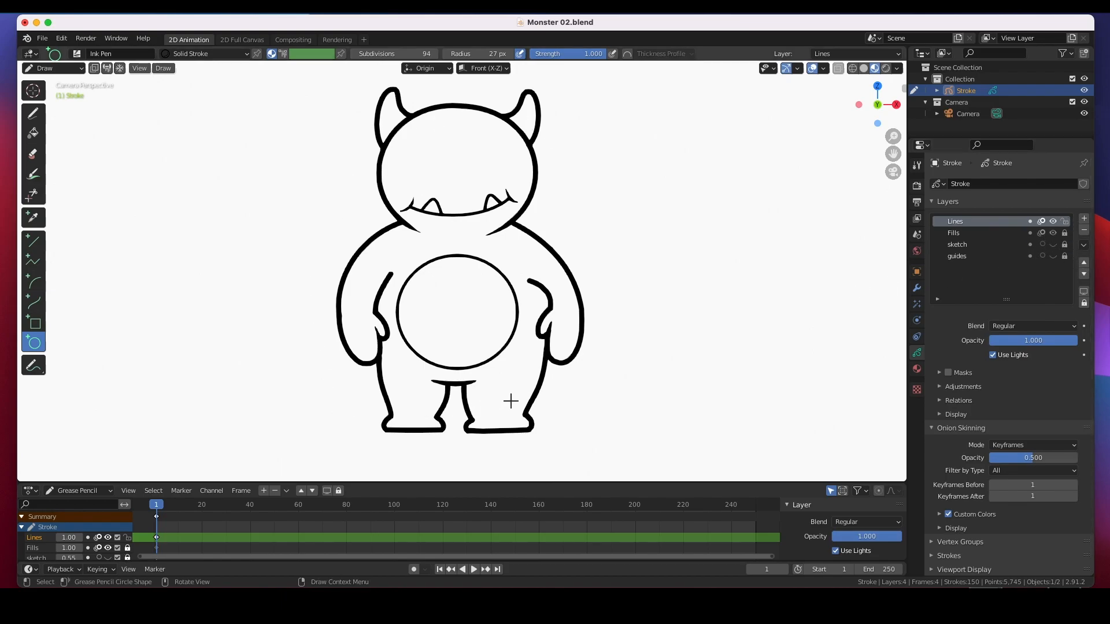
In Edit Mode, squash all body strokes below the head vertically and move them up to meet the head
{"action": "left_click", "coordinate": [74, 72]}
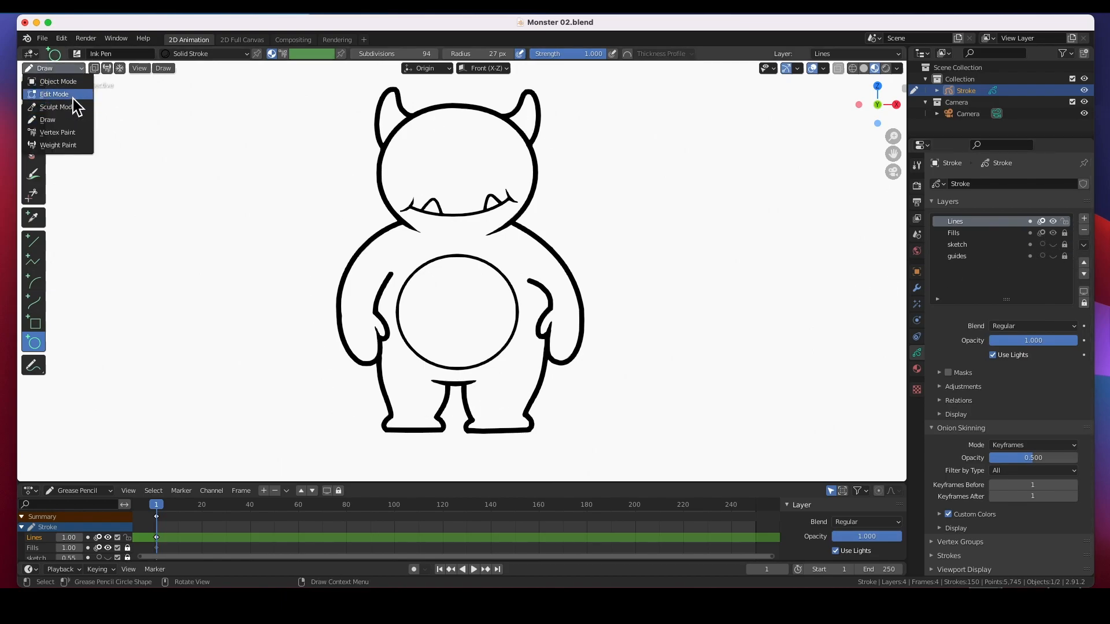
{"action": "left_click", "coordinate": [72, 99]}
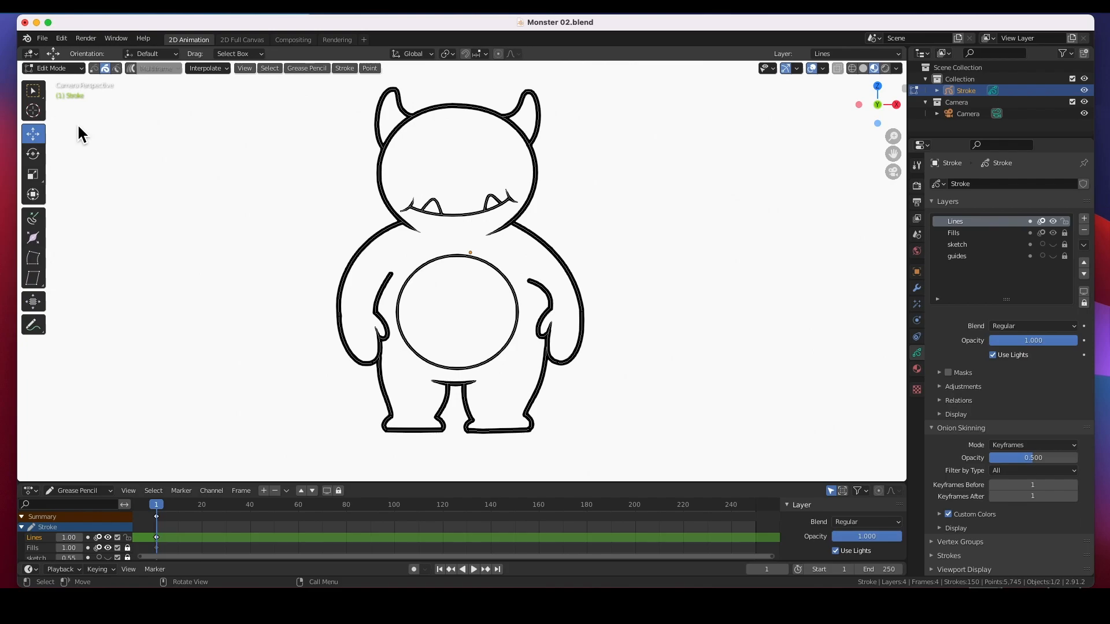
{"action": "left_click", "coordinate": [34, 97]}
{"action": "left_click_drag", "start_coordinate": [278, 260], "coordinate": [630, 444]}
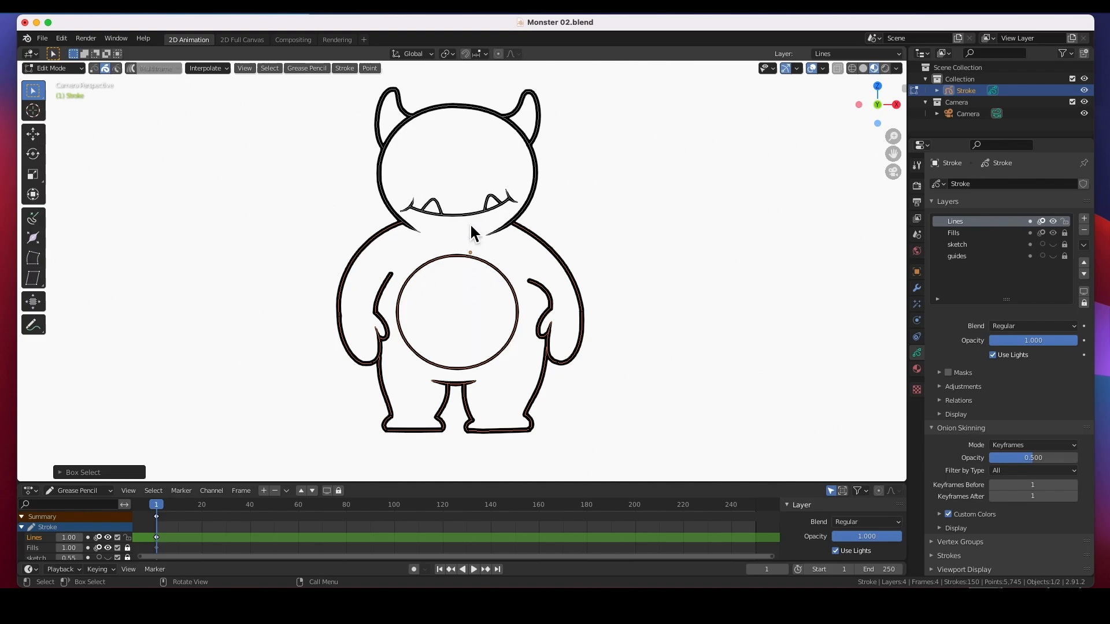
{"action": "left_click", "coordinate": [39, 181]}
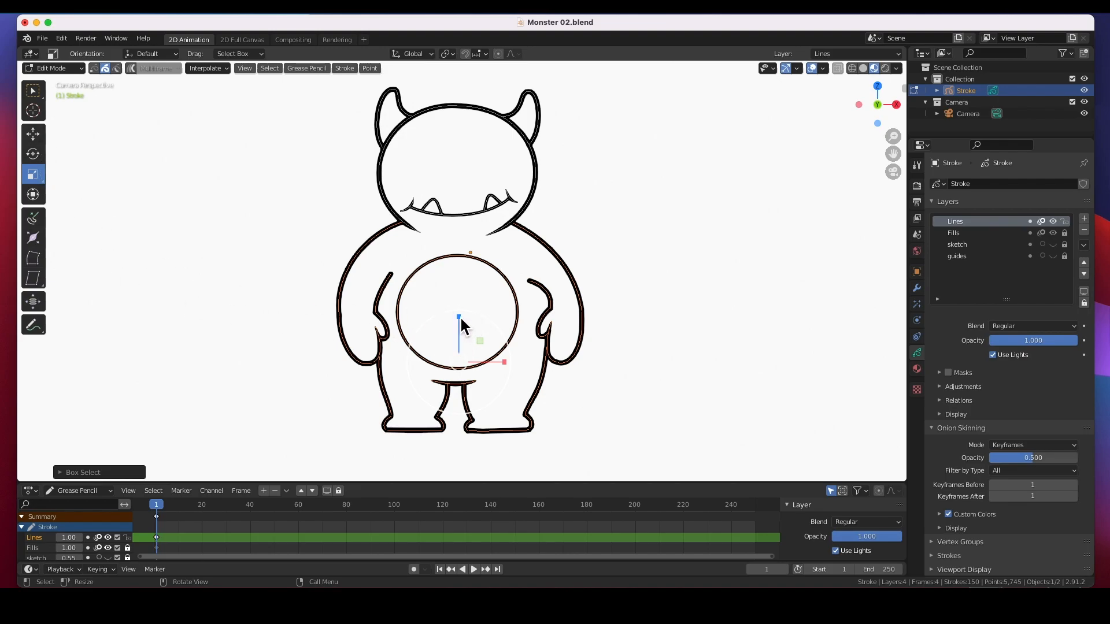
{"action": "left_click_drag", "start_coordinate": [459, 317], "coordinate": [458, 335]}
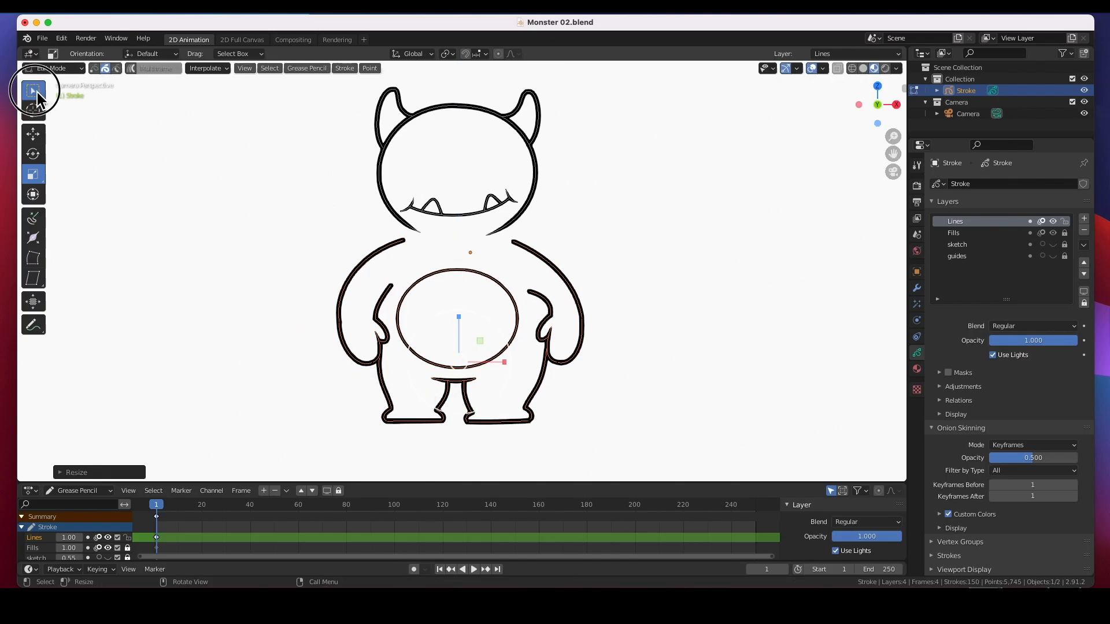
{"action": "left_click", "coordinate": [33, 133]}
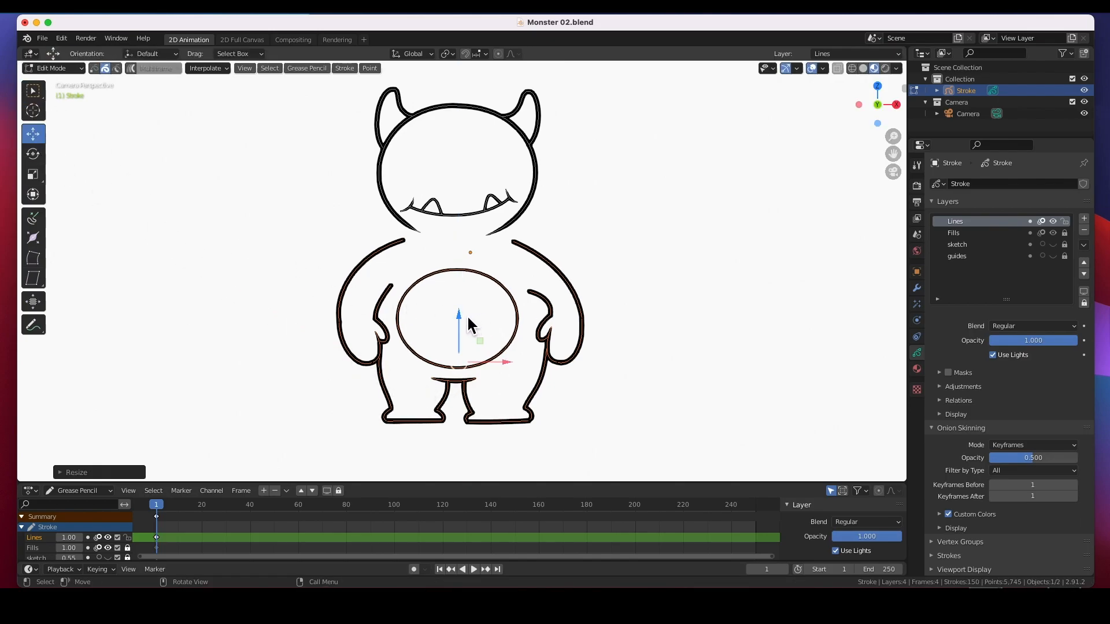
{"action": "left_click_drag", "start_coordinate": [463, 322], "coordinate": [474, 306]}
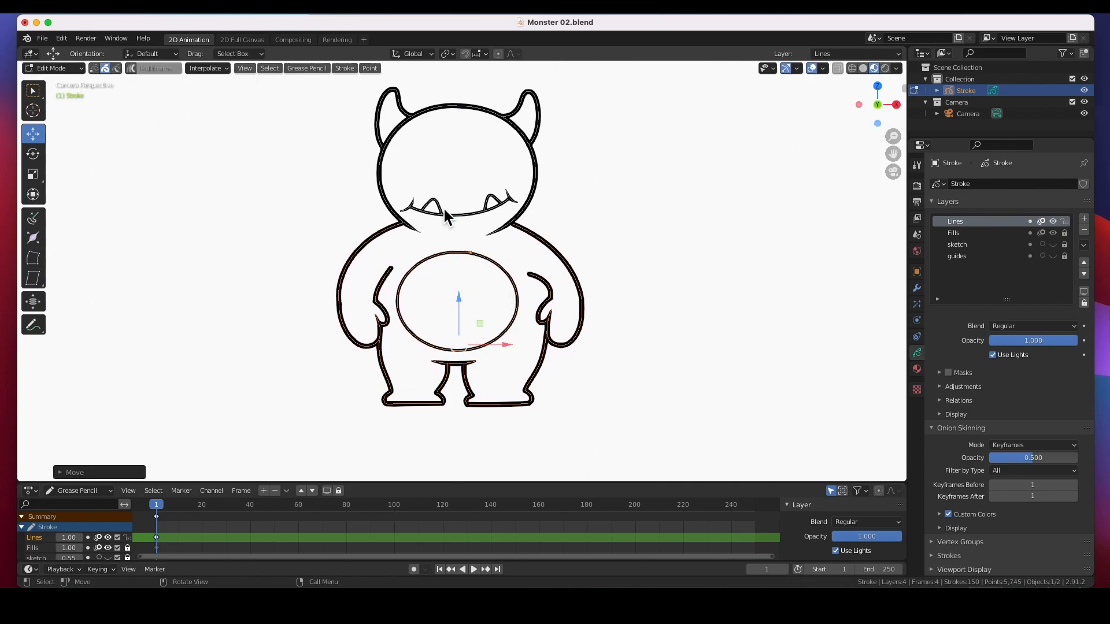
Rotate the head strokes slightly counterclockwise, nudge them a little to the right, and save the file
{"action": "mouse_move", "coordinate": [337, 94]}
{"action": "left_mouse_down"}
{"action": "mouse_move", "coordinate": [570, 189]}
{"action": "mouse_move", "coordinate": [569, 216]}
{"action": "left_mouse_up"}
{"action": "left_click", "coordinate": [34, 155]}
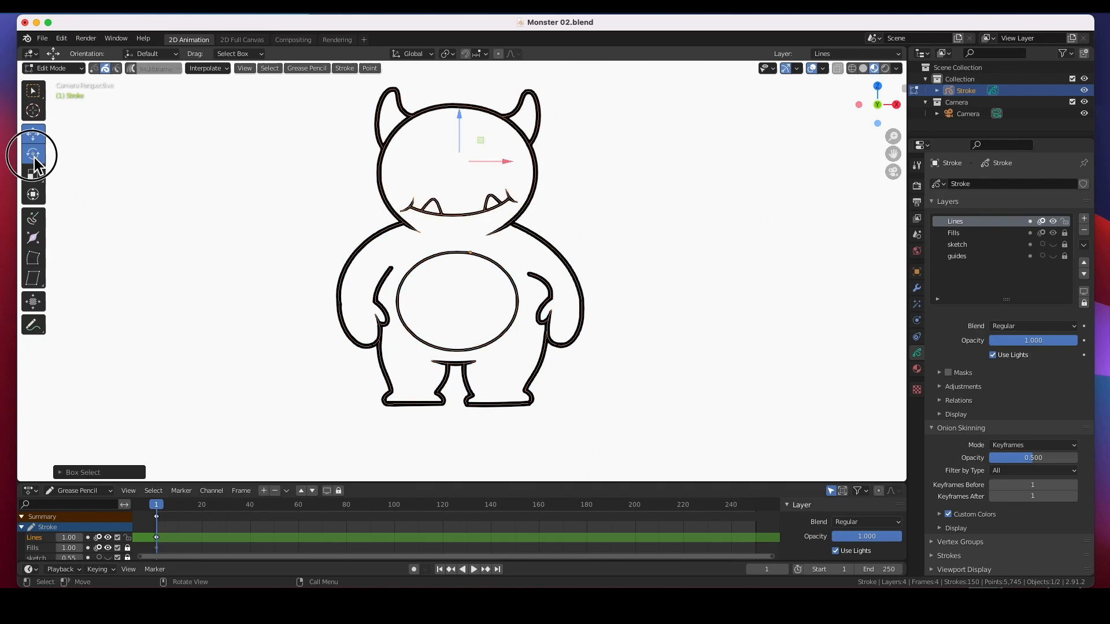
{"action": "left_click_drag", "start_coordinate": [501, 173], "coordinate": [501, 156]}
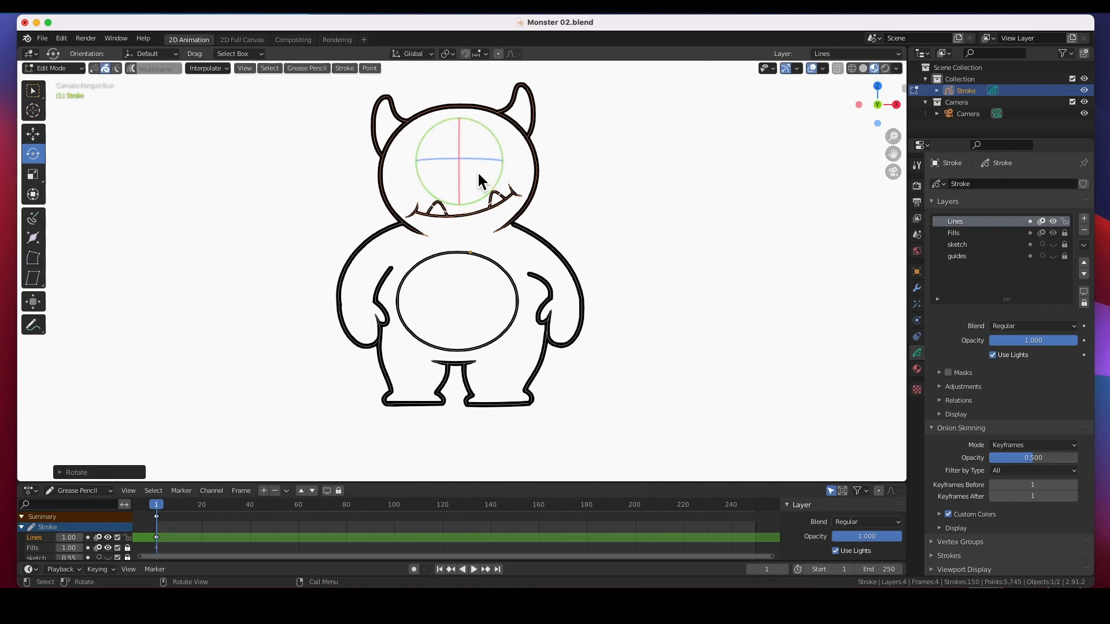
{"action": "left_click", "coordinate": [33, 134]}
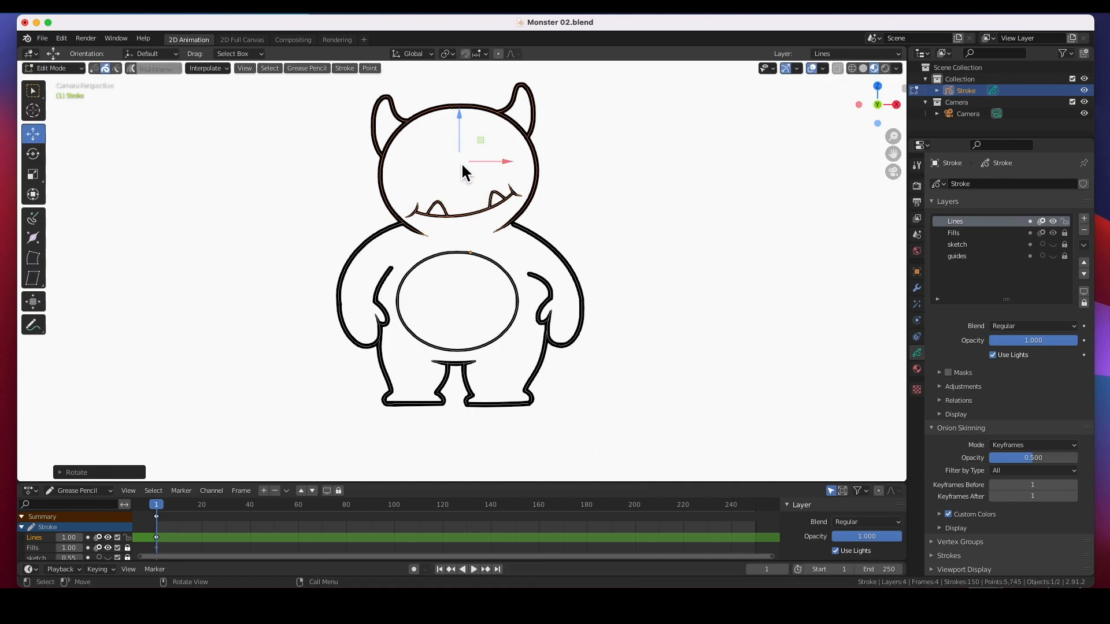
{"action": "mouse_move", "coordinate": [461, 167]}
{"action": "left_mouse_down"}
{"action": "mouse_move", "coordinate": [471, 181]}
{"action": "mouse_move", "coordinate": [459, 168]}
{"action": "left_mouse_up"}
{"action": "left_click", "coordinate": [619, 228]}
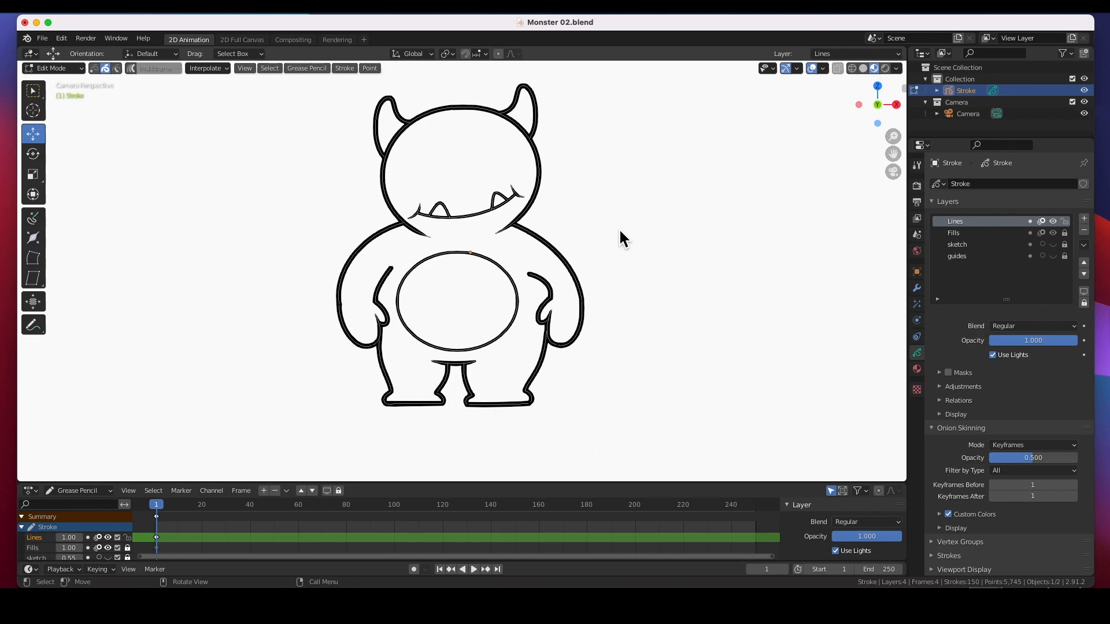
{"action": "key", "text": "super+s"}
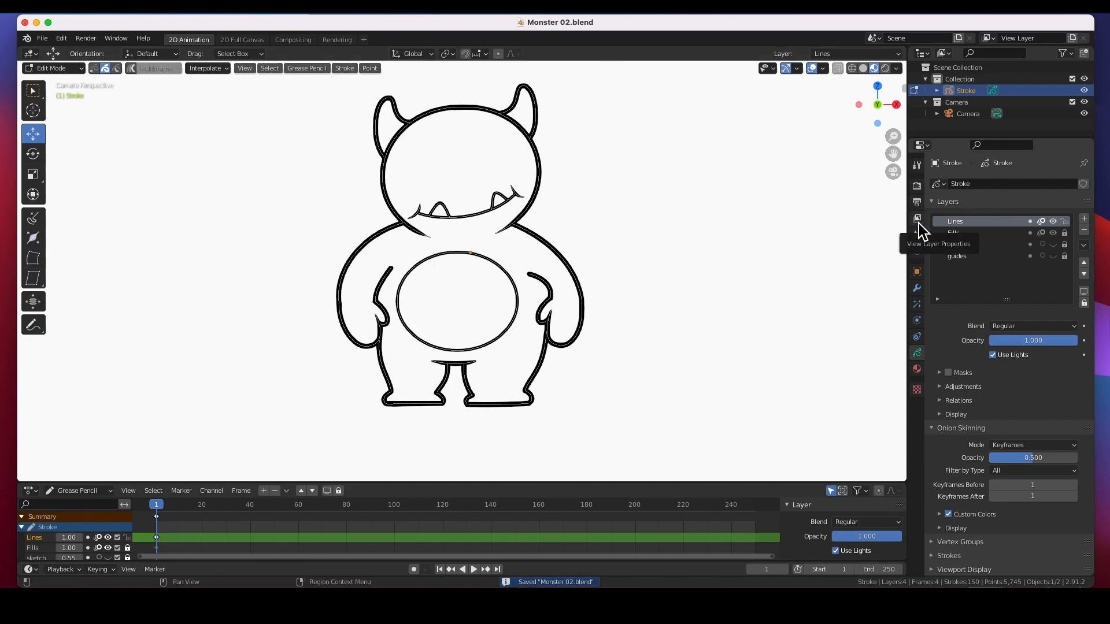
Add a new material named Green to the Stroke object, with Stroke disabled and Fill enabled
{"action": "left_click", "coordinate": [917, 369]}
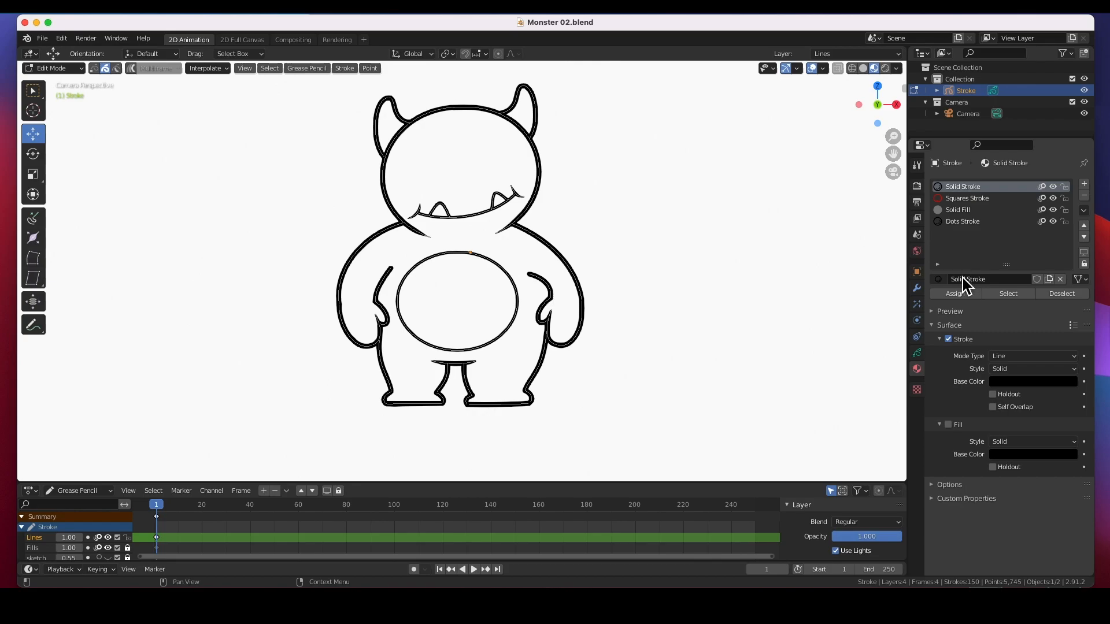
{"action": "left_click", "coordinate": [1084, 185]}
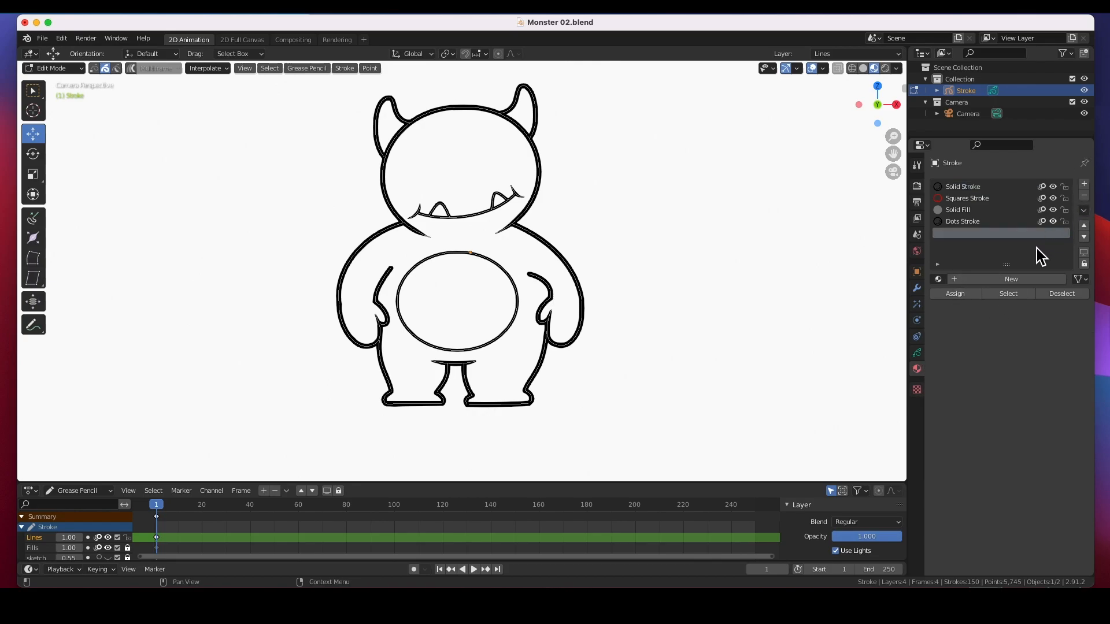
{"action": "left_click", "coordinate": [1008, 280]}
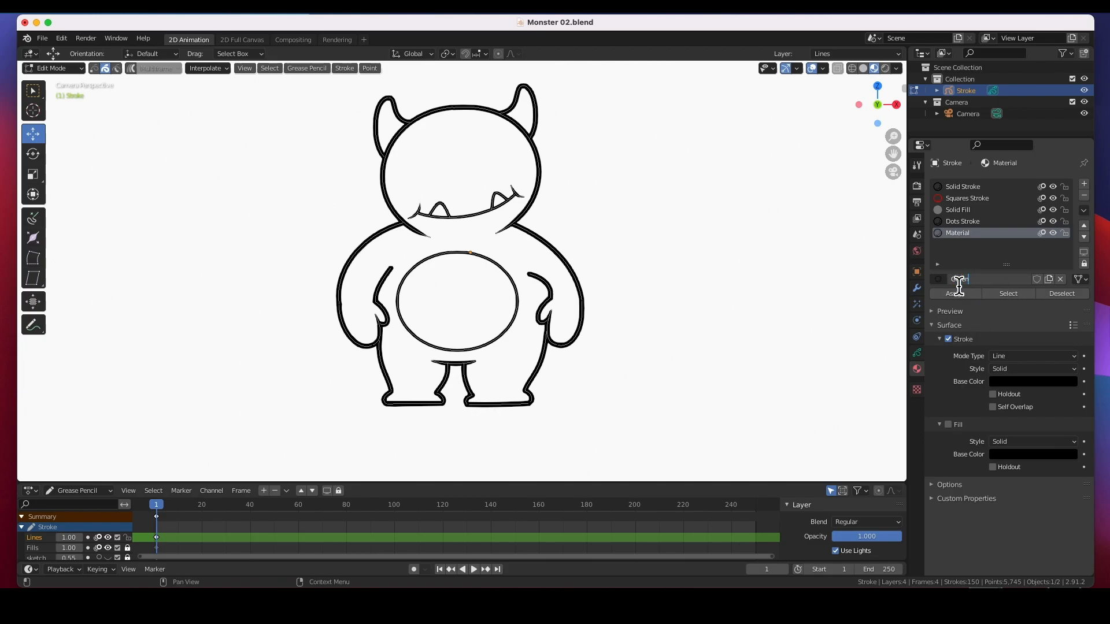
{"action": "key", "text": "Return"}
{"action": "left_click", "coordinate": [953, 341]}
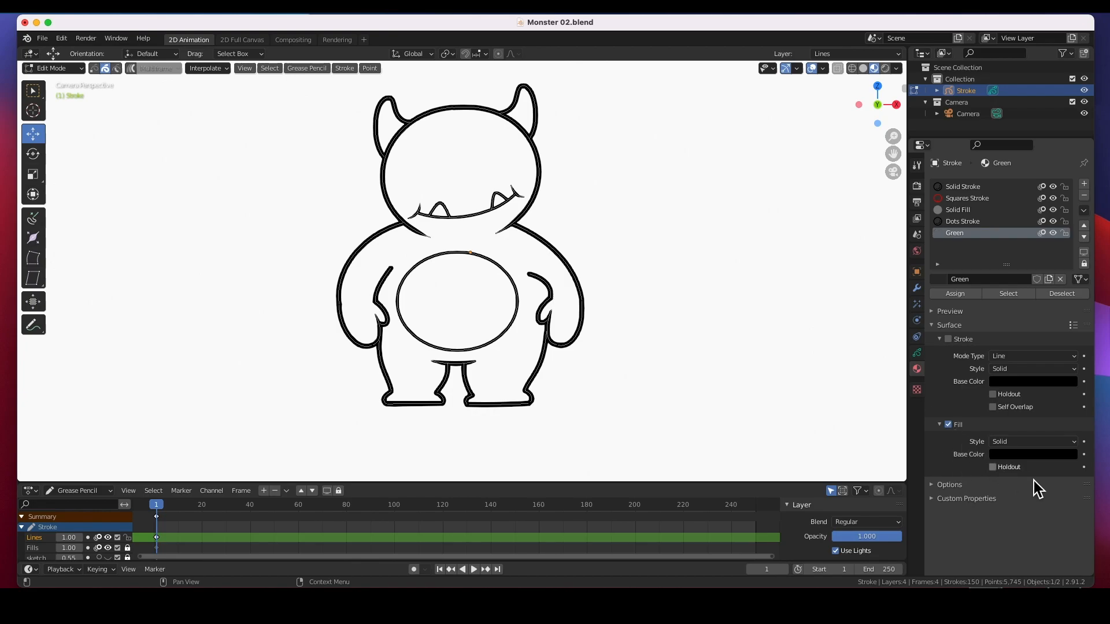
Set the Green material's fill base color to a soft, slightly bluish green
{"action": "left_click", "coordinate": [1049, 455]}
{"action": "left_click_drag", "start_coordinate": [1074, 366], "coordinate": [1076, 297]}
{"action": "left_click", "coordinate": [1008, 327]}
{"action": "left_click_drag", "start_coordinate": [1008, 327], "coordinate": [1006, 324]}
{"action": "left_click_drag", "start_coordinate": [1070, 301], "coordinate": [1071, 308]}
{"action": "left_click_drag", "start_coordinate": [1007, 327], "coordinate": [1010, 319]}
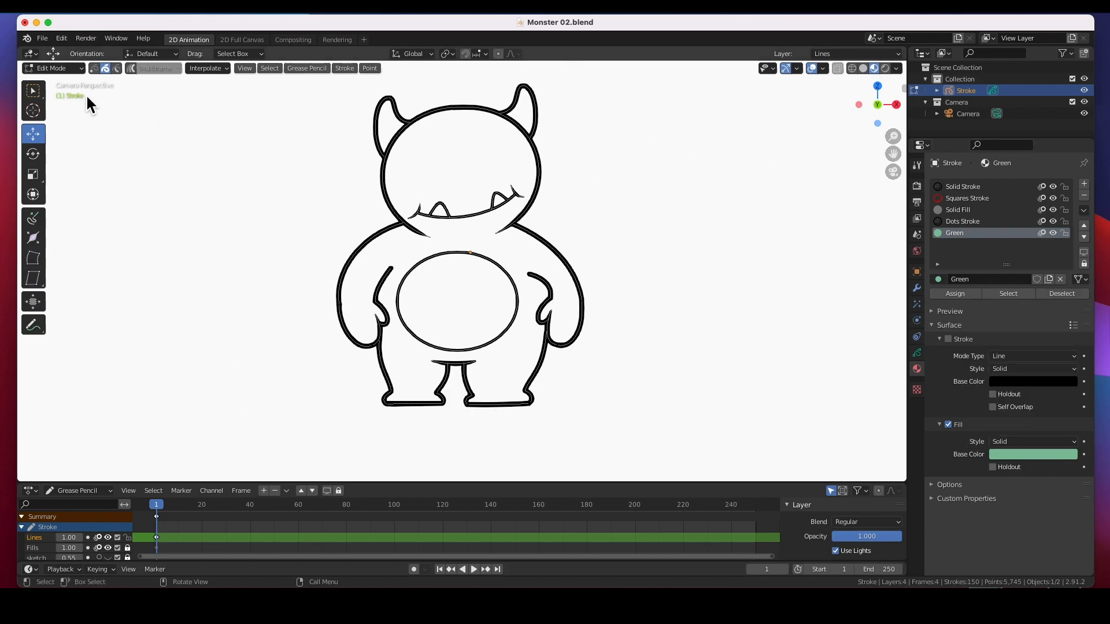
Switch to Draw Mode, lock Lines, and fill the monster's body and head with Green on the unlocked Fills layer
{"action": "left_click", "coordinate": [60, 68]}
{"action": "left_click", "coordinate": [65, 119]}
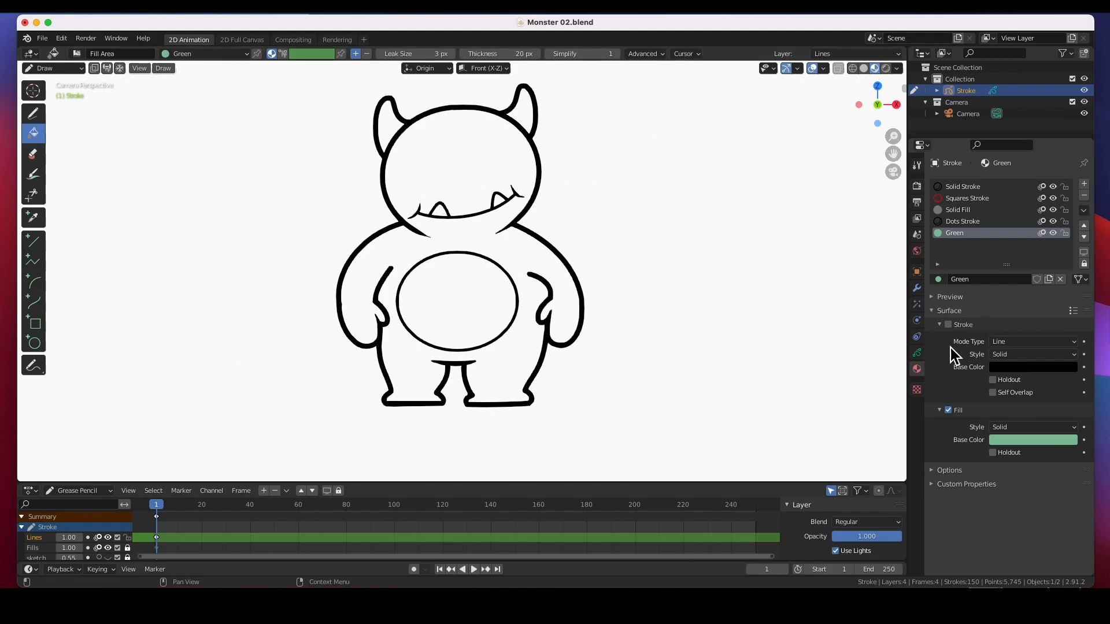
{"action": "left_click", "coordinate": [917, 353]}
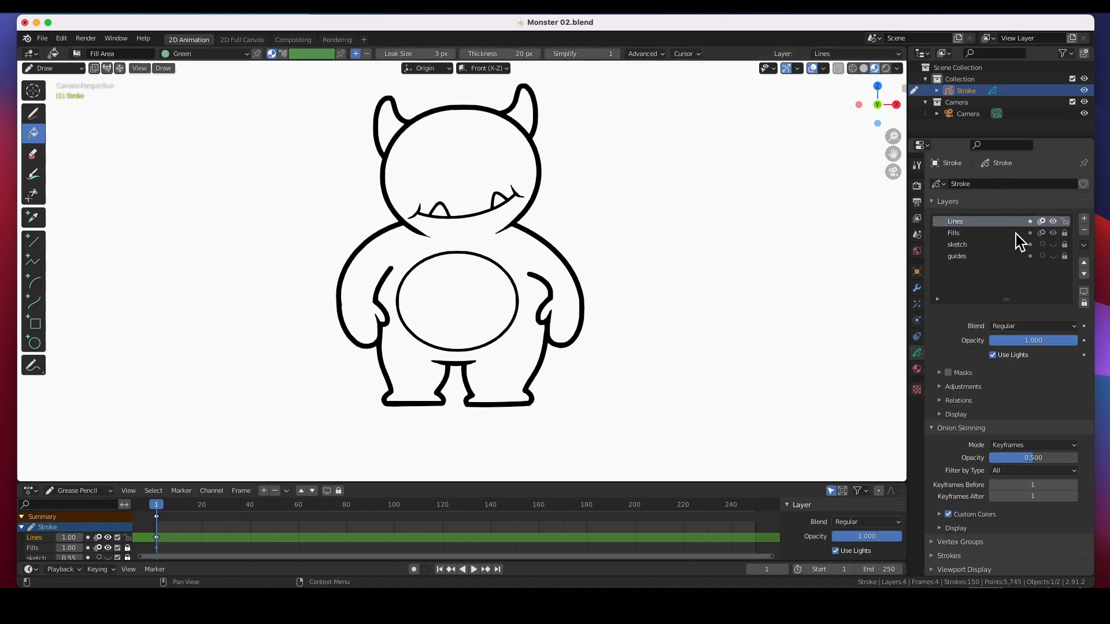
{"action": "left_click", "coordinate": [1064, 221]}
{"action": "left_click", "coordinate": [1065, 233]}
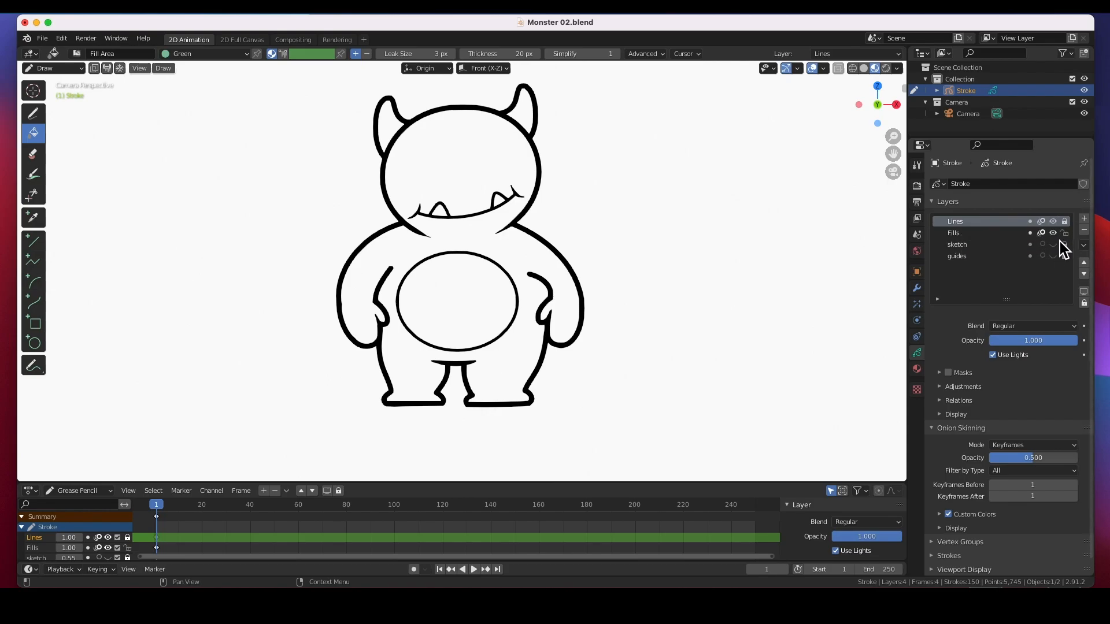
{"action": "left_click", "coordinate": [965, 236]}
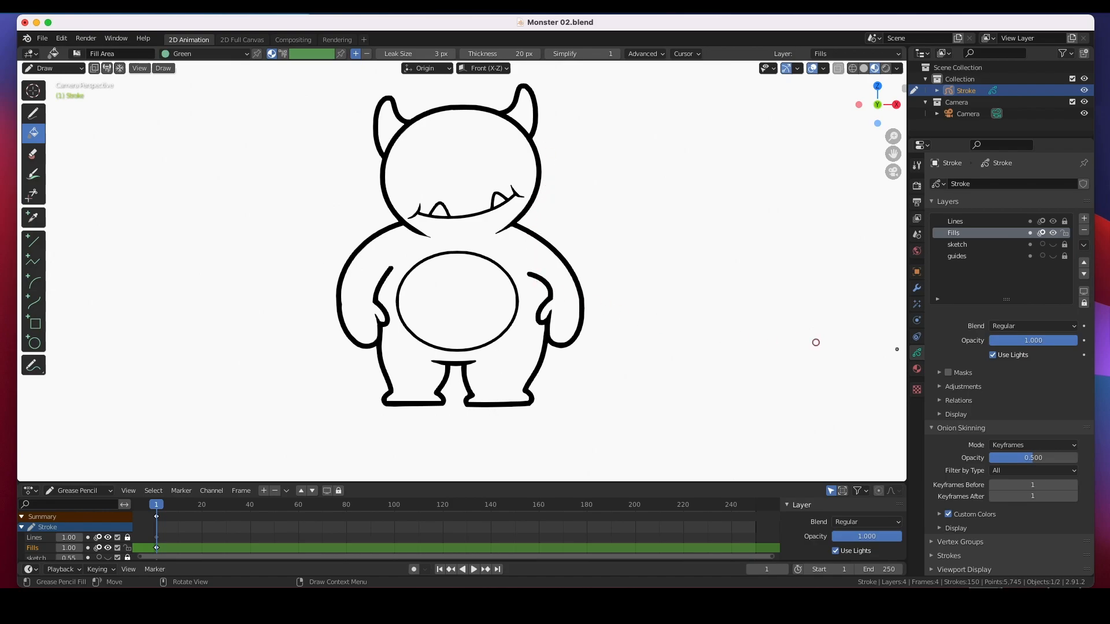
{"action": "left_click", "coordinate": [919, 371]}
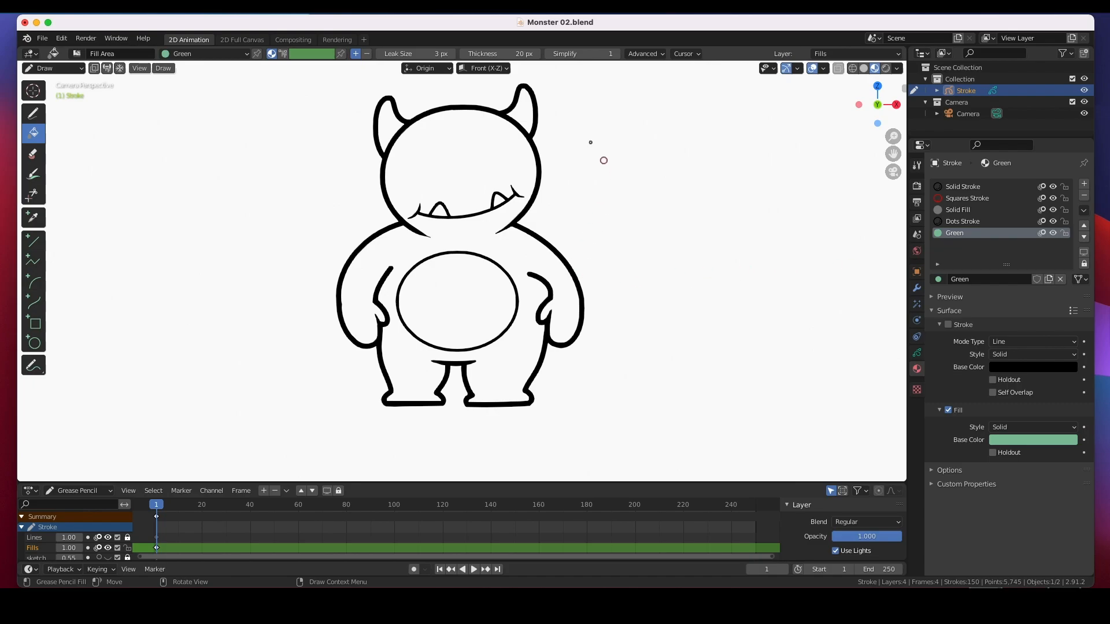
{"action": "left_click", "coordinate": [509, 247]}
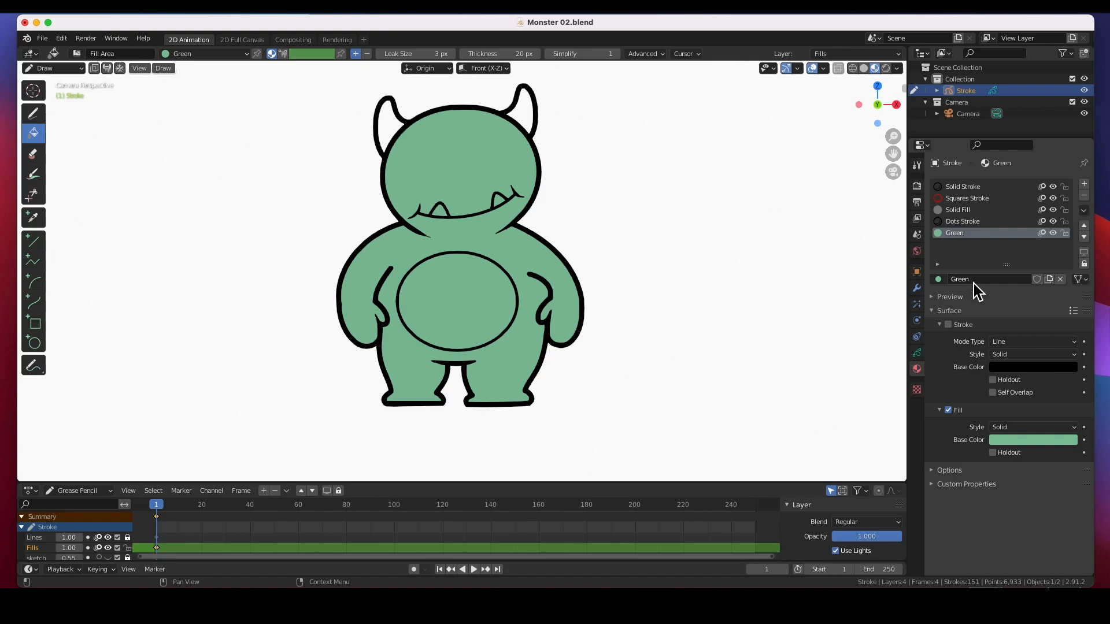
Add a new material named Yellow with Stroke disabled and Fill enabled
{"action": "left_click", "coordinate": [1084, 185]}
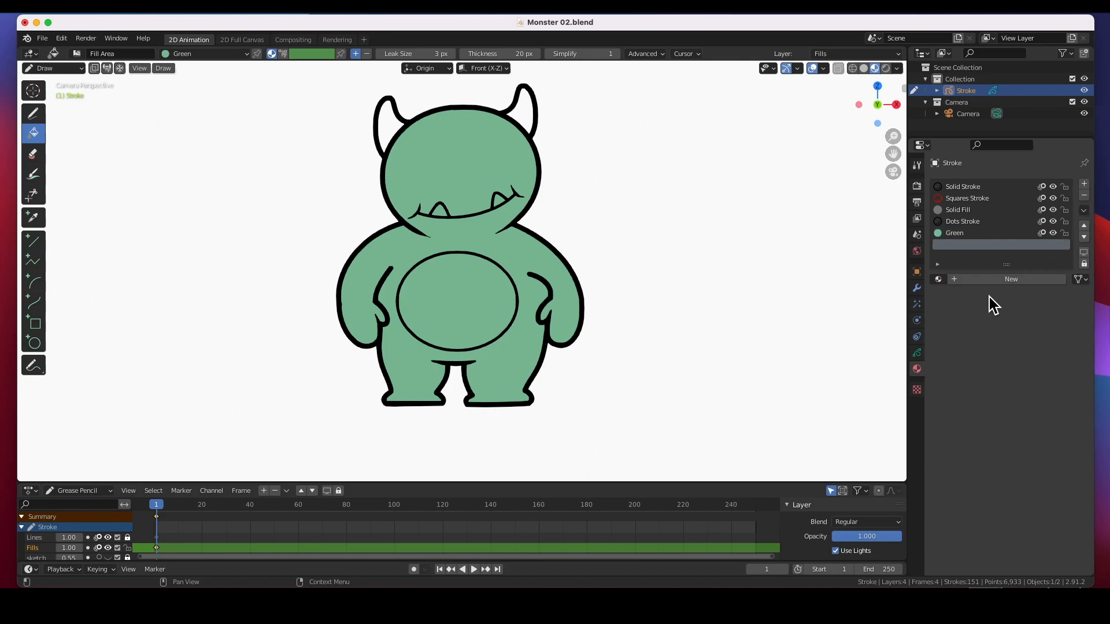
{"action": "left_click", "coordinate": [1002, 282]}
{"action": "left_click", "coordinate": [979, 281]}
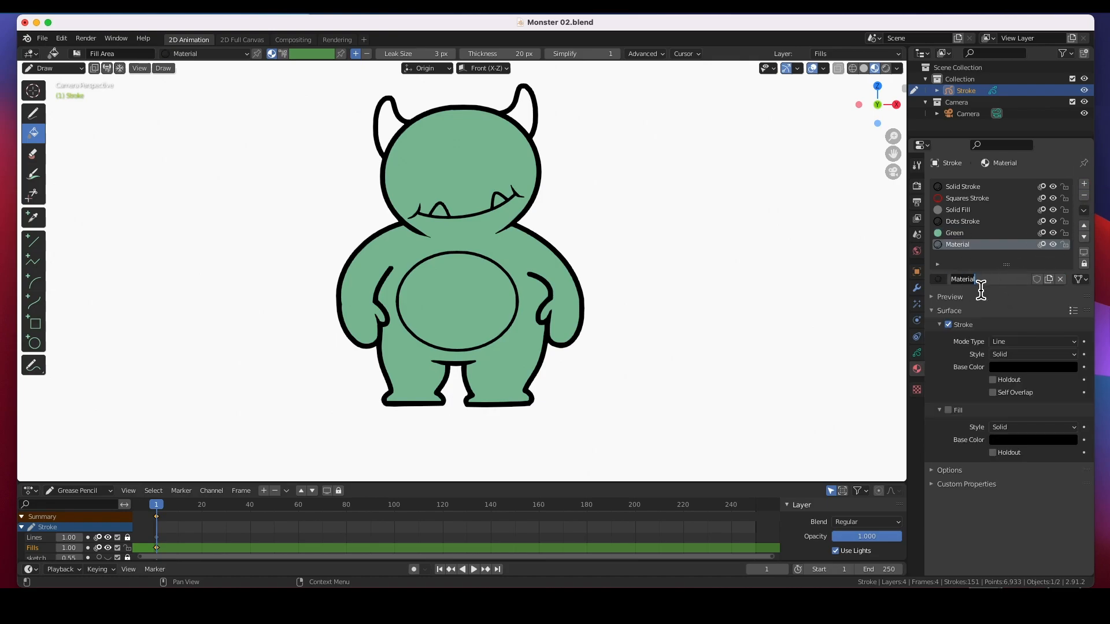
{"action": "type", "text": "Yellow"}
{"action": "key", "text": "Return"}
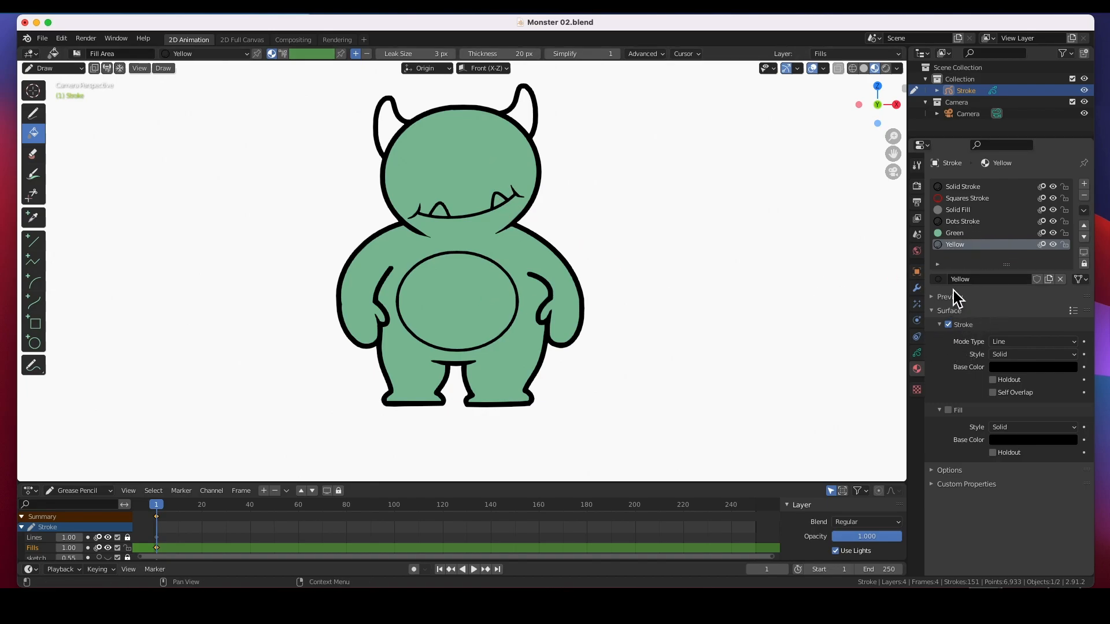
{"action": "left_click", "coordinate": [948, 325]}
{"action": "left_click", "coordinate": [949, 410]}
Set the Yellow material's fill base color to a light yellow-green and fill the belly circle with it
{"action": "left_click", "coordinate": [1028, 441]}
{"action": "left_click_drag", "start_coordinate": [1071, 345], "coordinate": [1004, 317]}
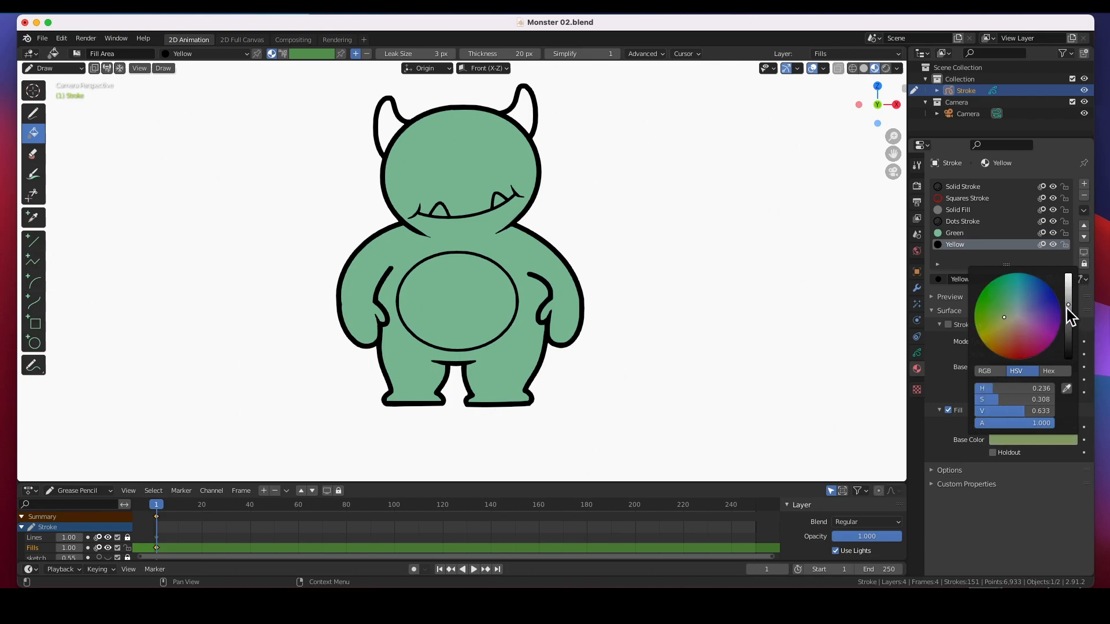
{"action": "left_click_drag", "start_coordinate": [1069, 308], "coordinate": [1073, 292]}
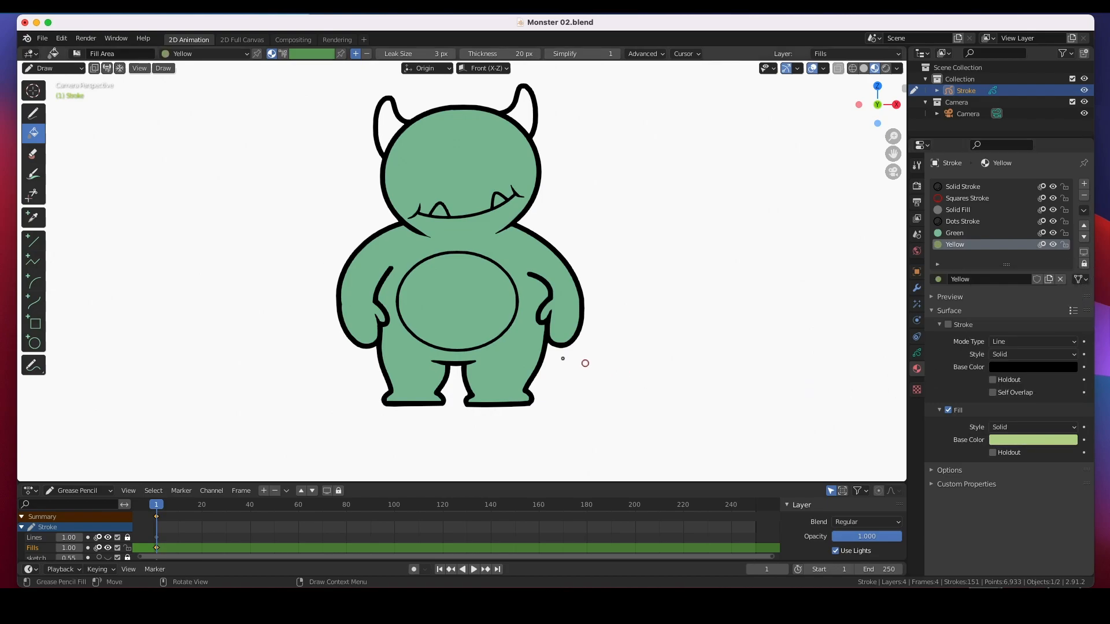
{"action": "left_click", "coordinate": [453, 303]}
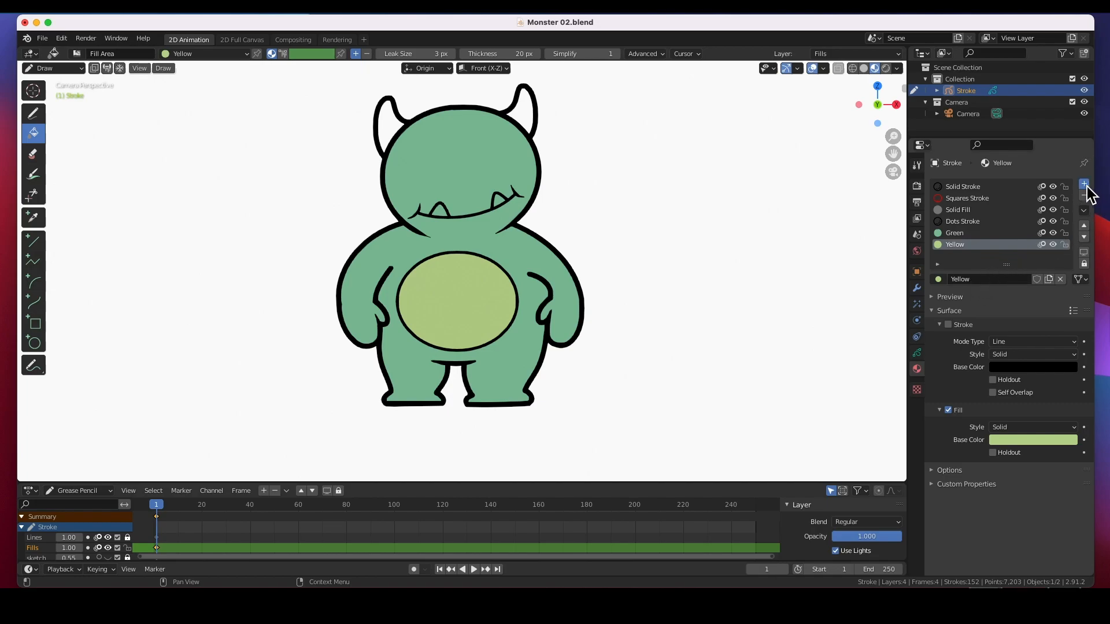
Add a new material named Teeth with Stroke disabled and Fill enabled
{"action": "left_click", "coordinate": [1084, 184]}
{"action": "left_click", "coordinate": [1012, 280]}
{"action": "double_click", "coordinate": [983, 281]}
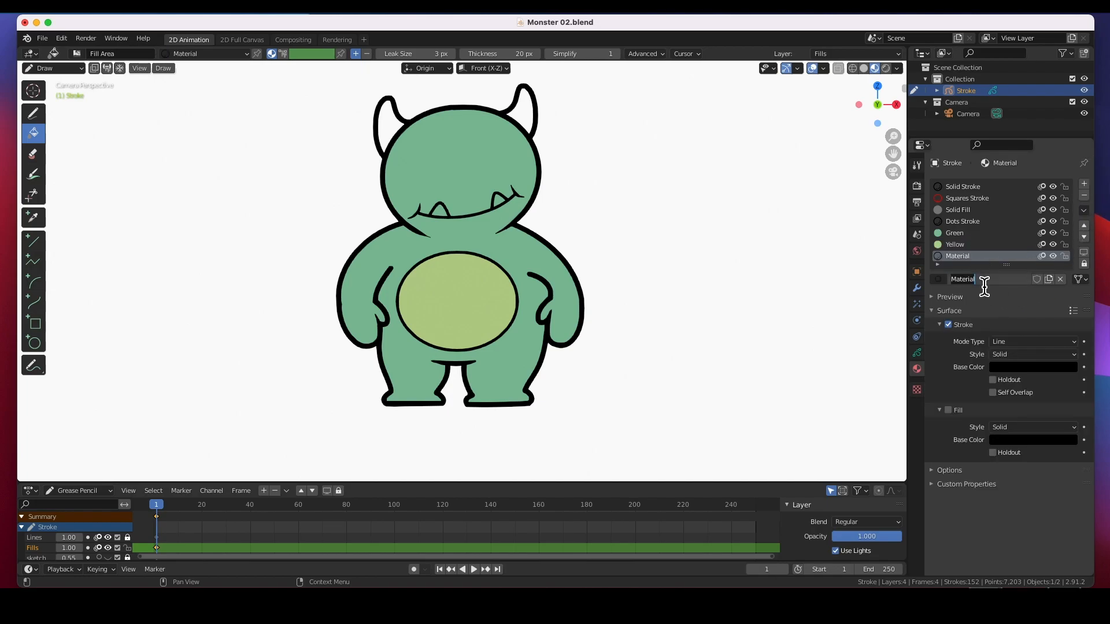
{"action": "type", "text": "Teeth"}
{"action": "key", "text": "Return"}
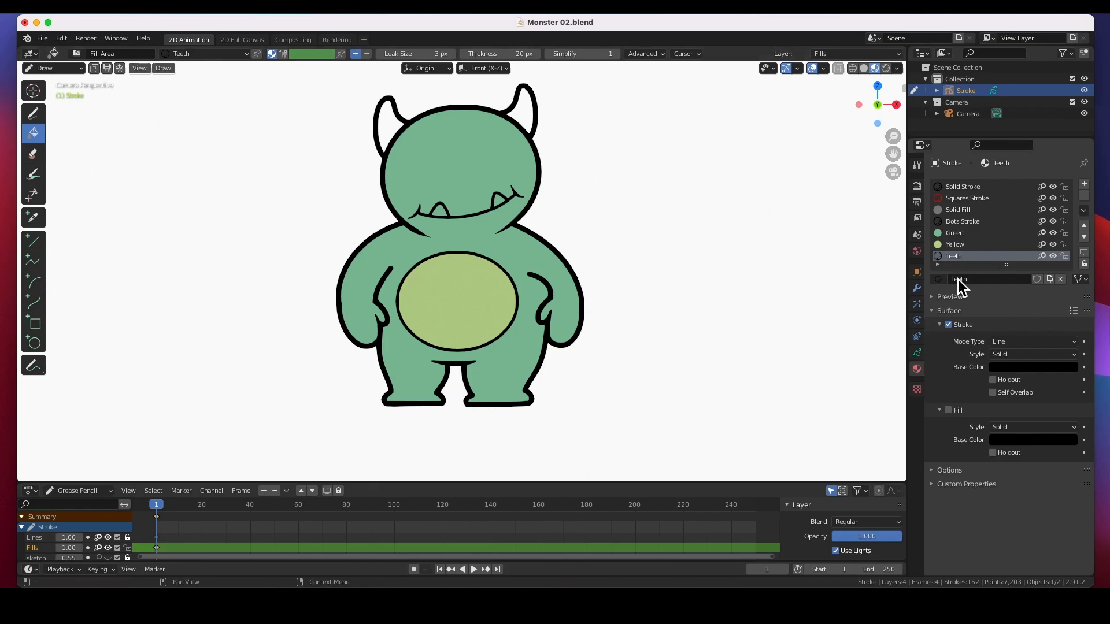
{"action": "left_click", "coordinate": [948, 324]}
{"action": "left_click", "coordinate": [948, 410]}
Set the Teeth material's fill base color to a very pale lavender and fill both fangs
{"action": "left_click", "coordinate": [1044, 442]}
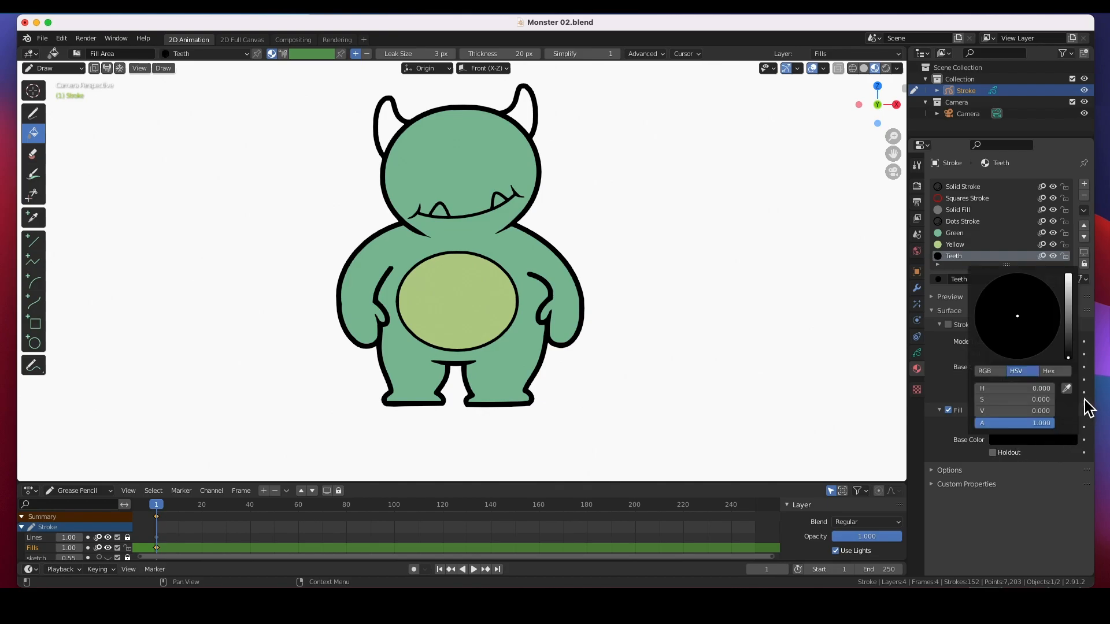
{"action": "left_click_drag", "start_coordinate": [1073, 344], "coordinate": [1073, 279]}
{"action": "mouse_move", "coordinate": [1019, 320]}
{"action": "left_mouse_down"}
{"action": "mouse_move", "coordinate": [1034, 318]}
{"action": "mouse_move", "coordinate": [1022, 315]}
{"action": "left_mouse_up"}
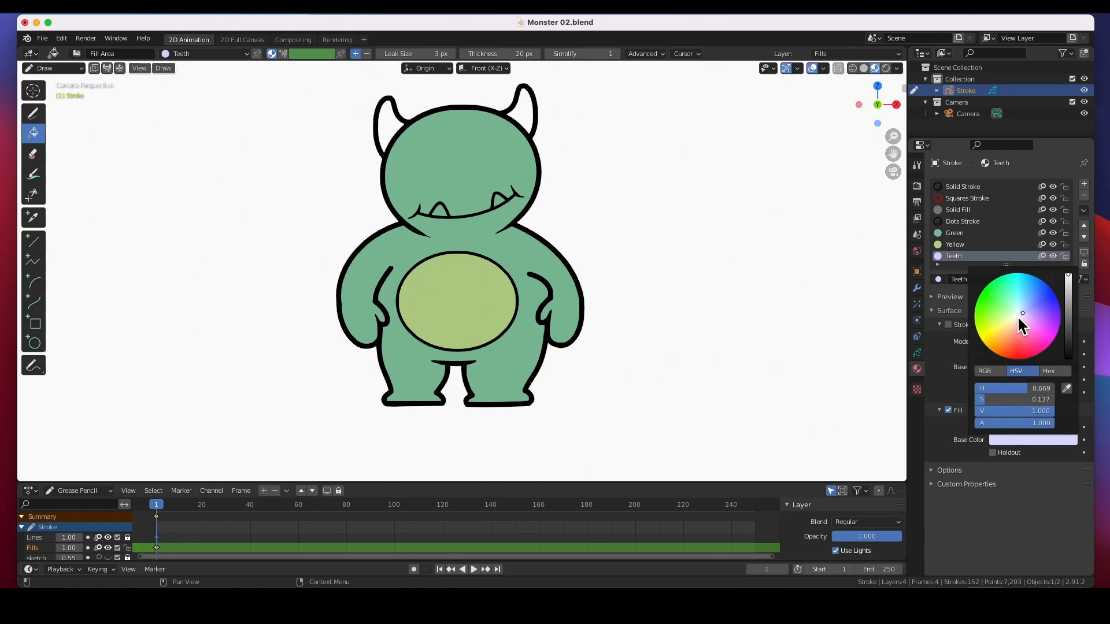
{"action": "left_click", "coordinate": [497, 202]}
{"action": "left_click", "coordinate": [440, 211]}
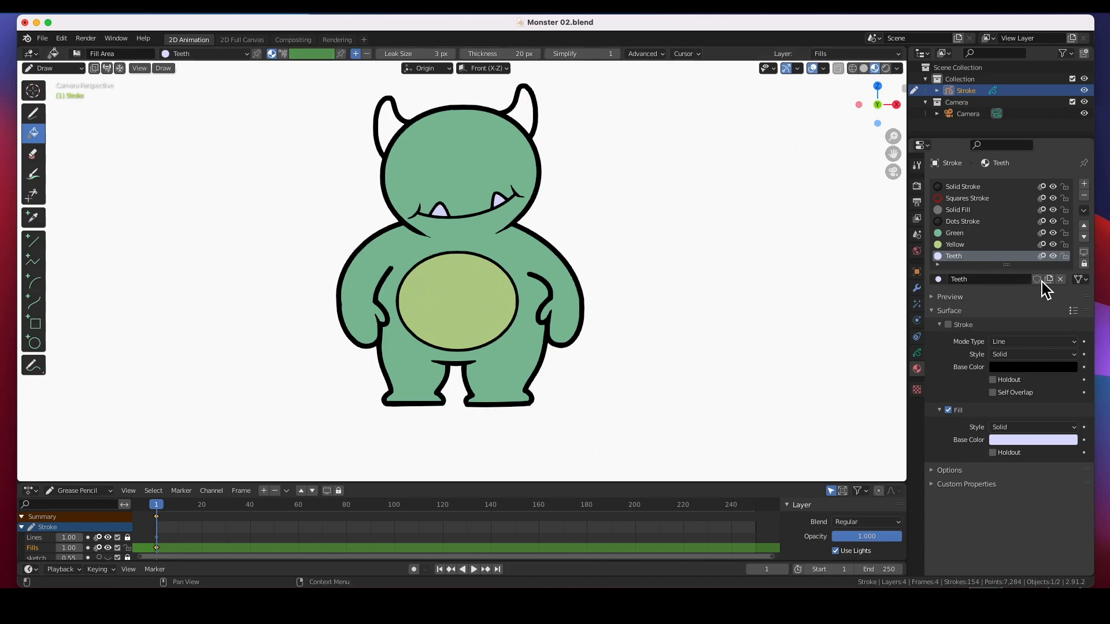
Add a new material named Horns with Stroke disabled and Fill enabled
{"action": "left_click", "coordinate": [1084, 184]}
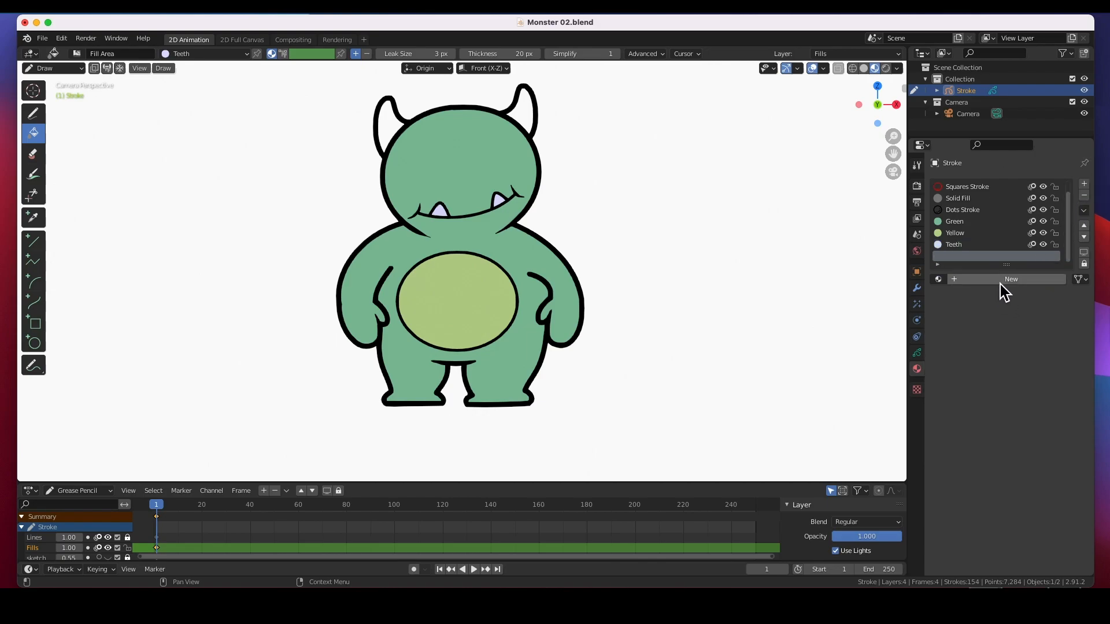
{"action": "left_click", "coordinate": [996, 283]}
{"action": "left_click", "coordinate": [976, 279]}
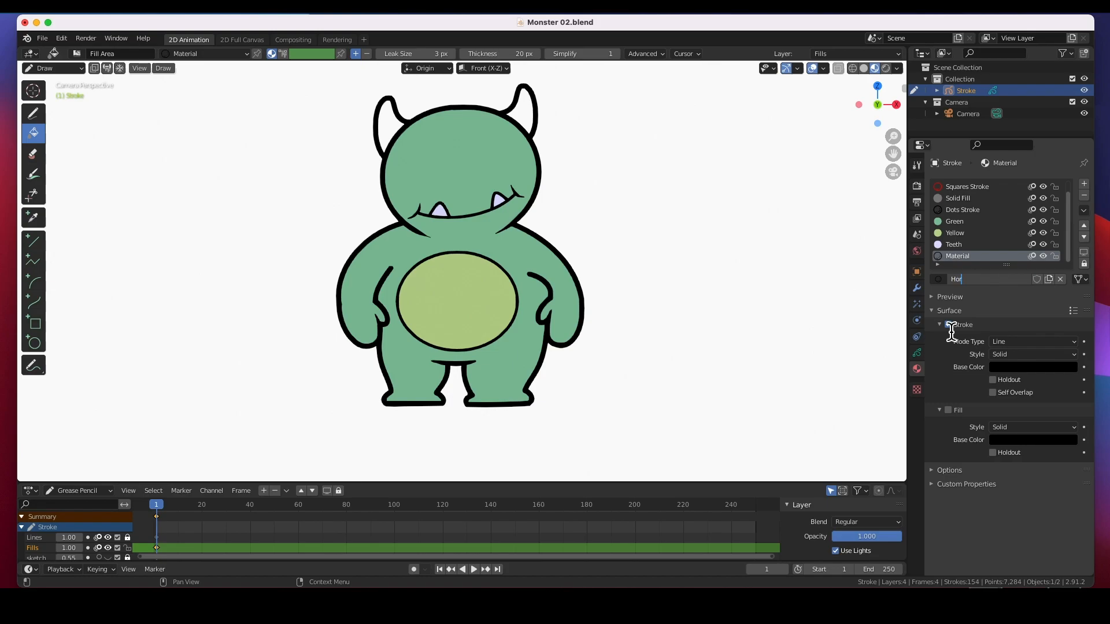
{"action": "type", "text": "Horns"}
{"action": "key", "text": "Return"}
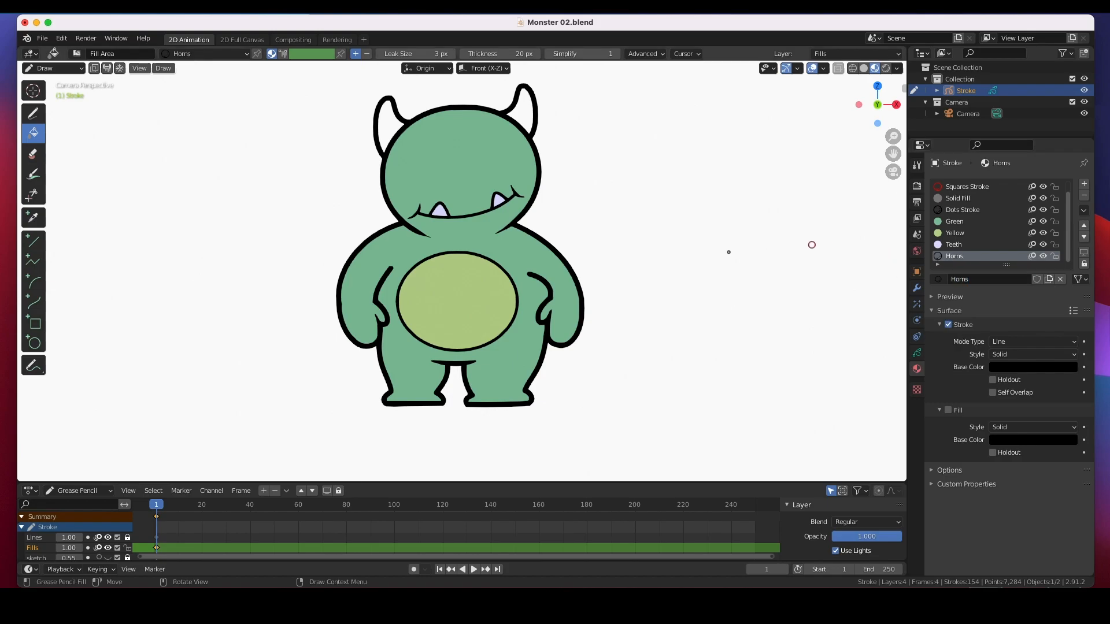
{"action": "left_click", "coordinate": [948, 324]}
{"action": "left_click", "coordinate": [949, 325]}
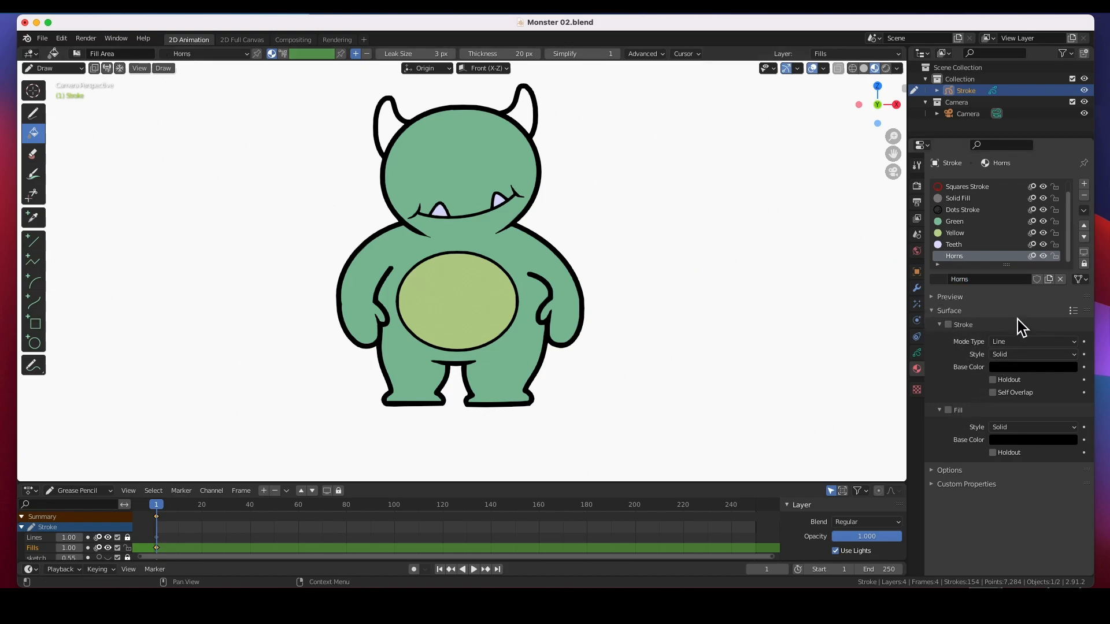
{"action": "left_click", "coordinate": [948, 409]}
Set the Horns material's fill base color to a medium blue and fill both horns
{"action": "left_click", "coordinate": [1040, 441]}
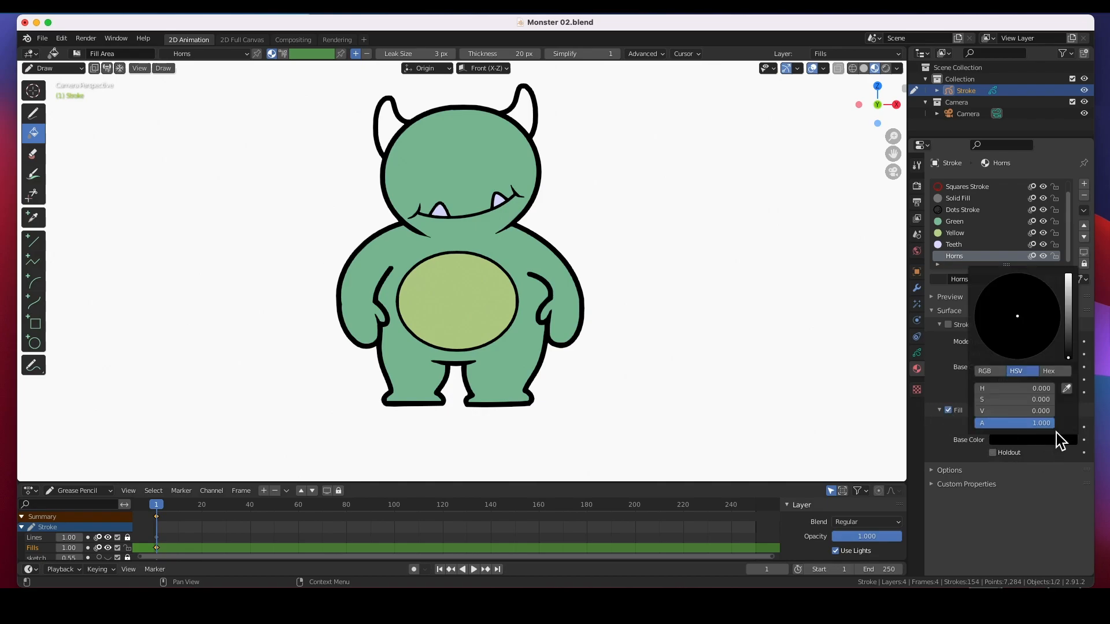
{"action": "left_click_drag", "start_coordinate": [1070, 346], "coordinate": [1072, 286]}
{"action": "left_click_drag", "start_coordinate": [1029, 318], "coordinate": [1031, 287]}
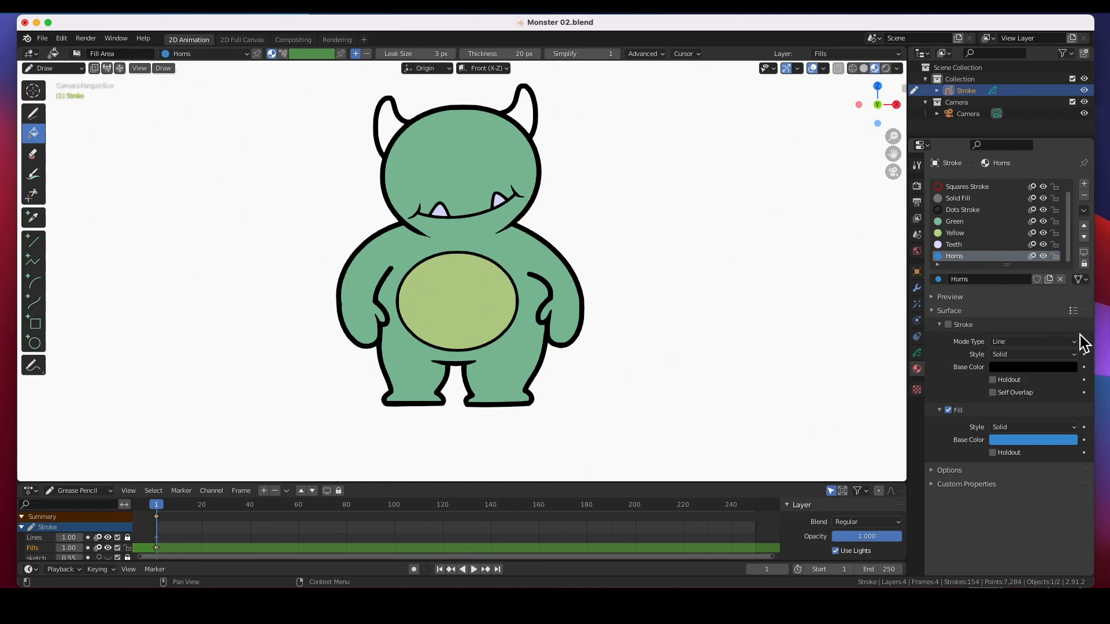
{"action": "left_click", "coordinate": [1053, 440]}
{"action": "mouse_move", "coordinate": [1031, 291]}
{"action": "left_mouse_down"}
{"action": "mouse_move", "coordinate": [1015, 284]}
{"action": "mouse_move", "coordinate": [1028, 290]}
{"action": "left_mouse_up"}
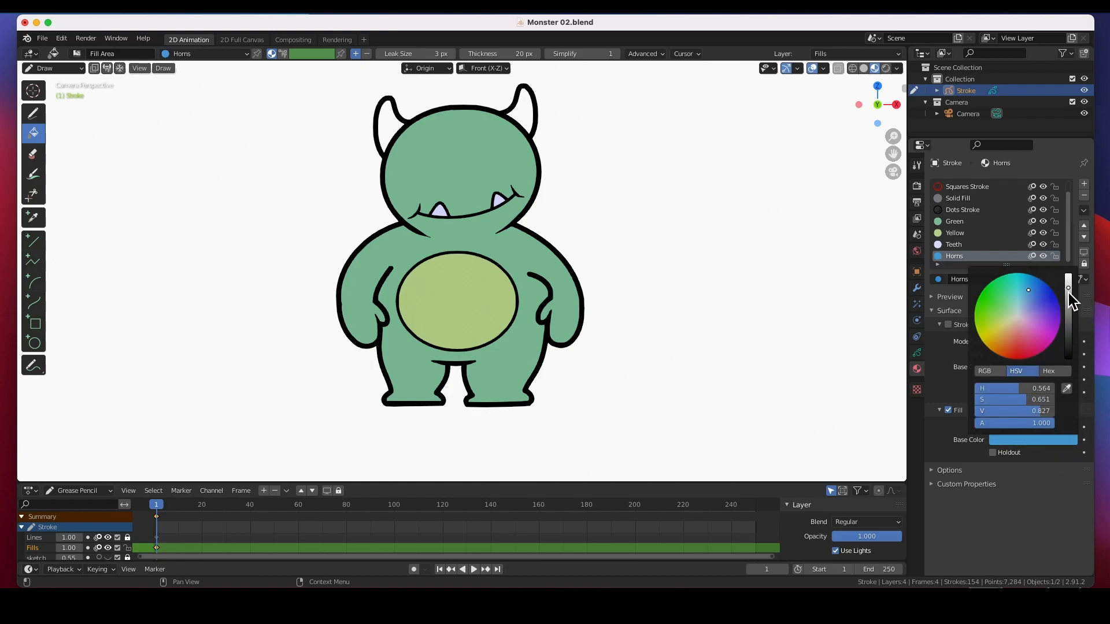
{"action": "left_click", "coordinate": [525, 113]}
{"action": "left_click", "coordinate": [385, 119]}
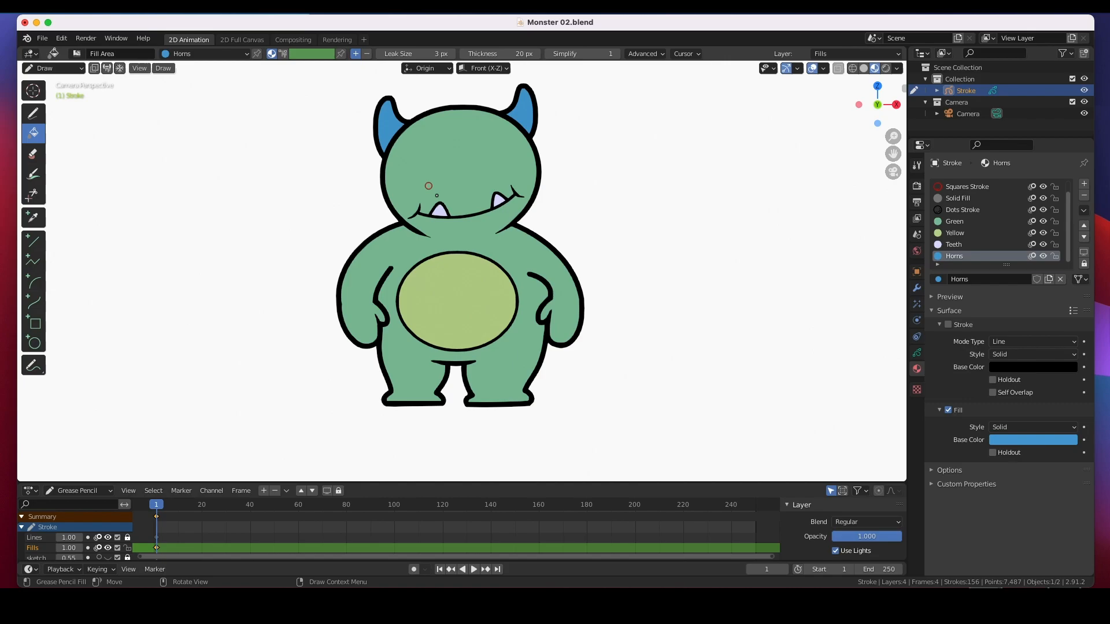
Save the file and change the Green material's fill base color to a more saturated green
{"action": "key", "text": "super+s"}
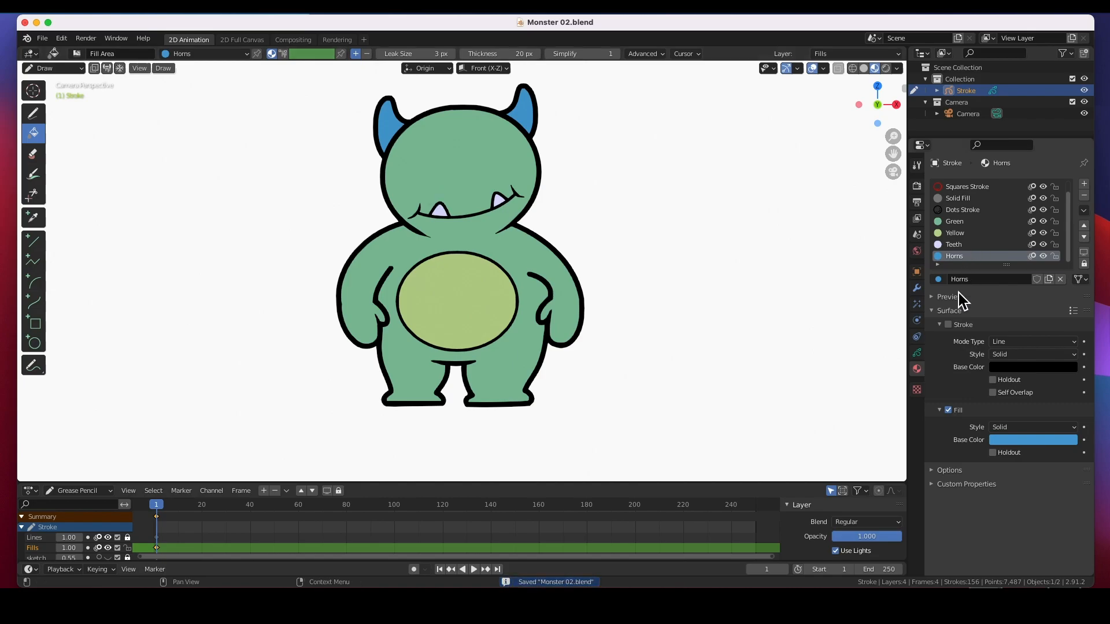
{"action": "left_click", "coordinate": [961, 224]}
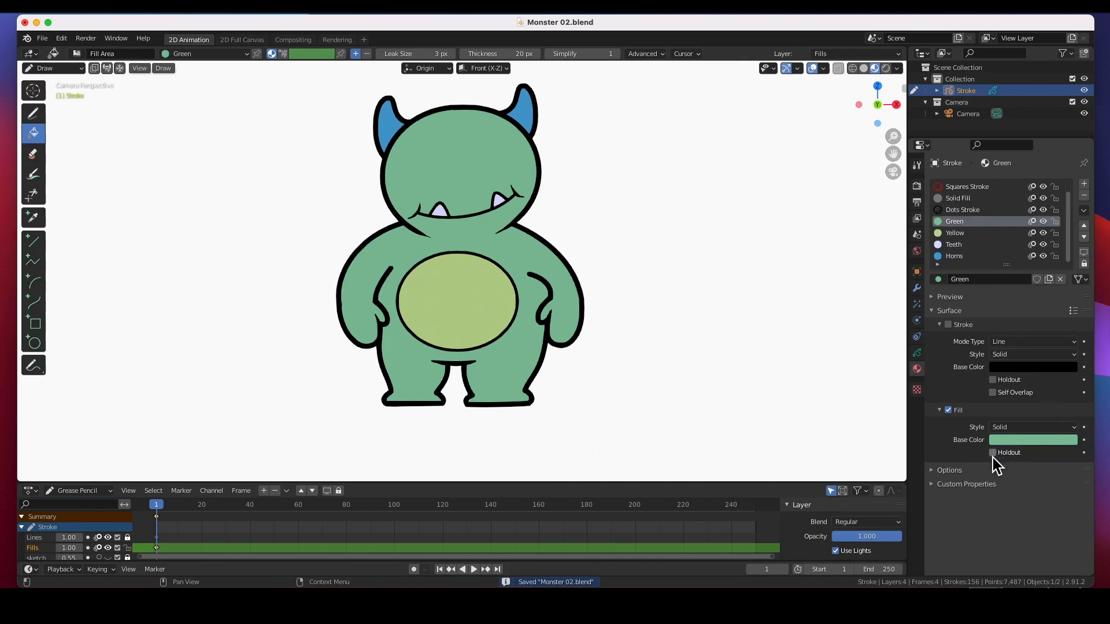
{"action": "left_click", "coordinate": [1043, 441]}
{"action": "left_click_drag", "start_coordinate": [1013, 306], "coordinate": [1010, 304]}
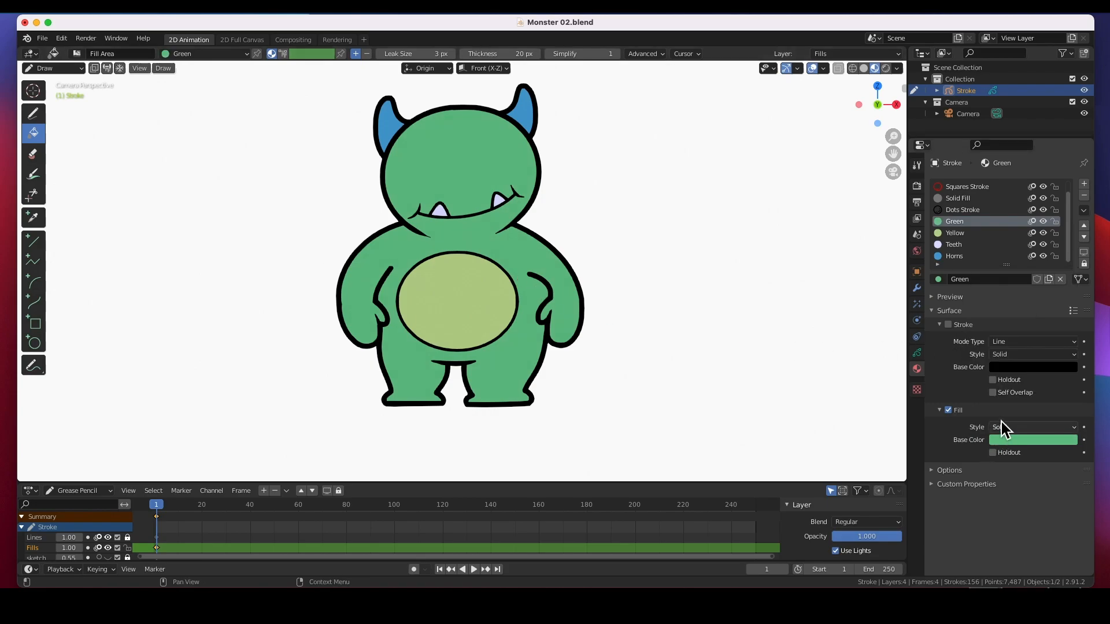
Change the Yellow material's fill base color to a brighter, more saturated yellow
{"action": "left_click", "coordinate": [966, 233]}
{"action": "left_click", "coordinate": [1021, 441]}
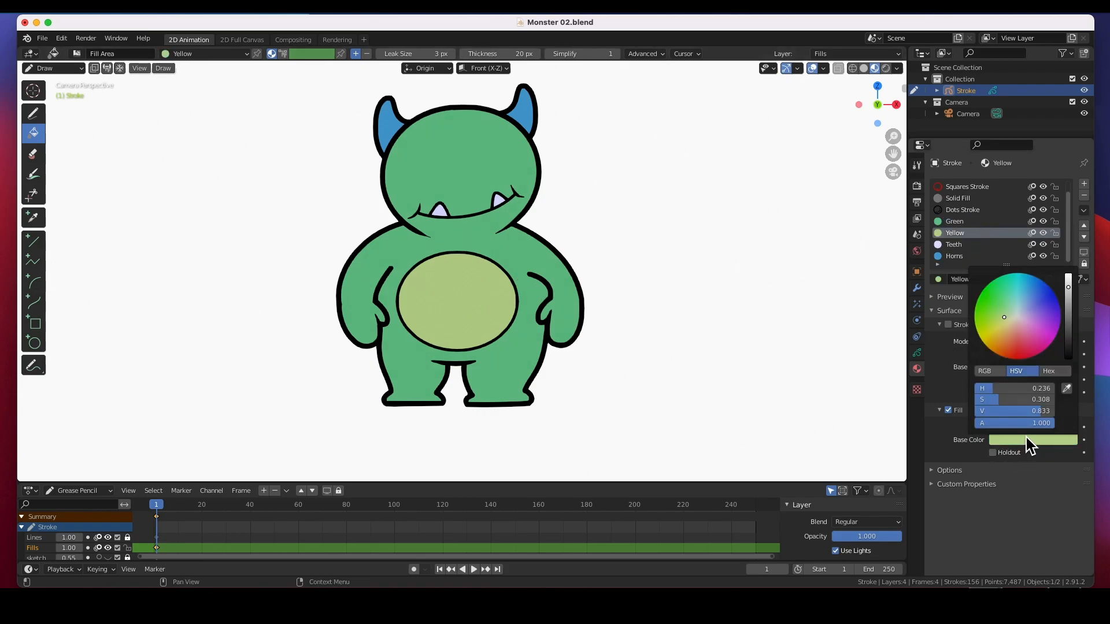
{"action": "left_click_drag", "start_coordinate": [1006, 319], "coordinate": [1000, 321]}
{"action": "left_click_drag", "start_coordinate": [1074, 292], "coordinate": [1070, 281]}
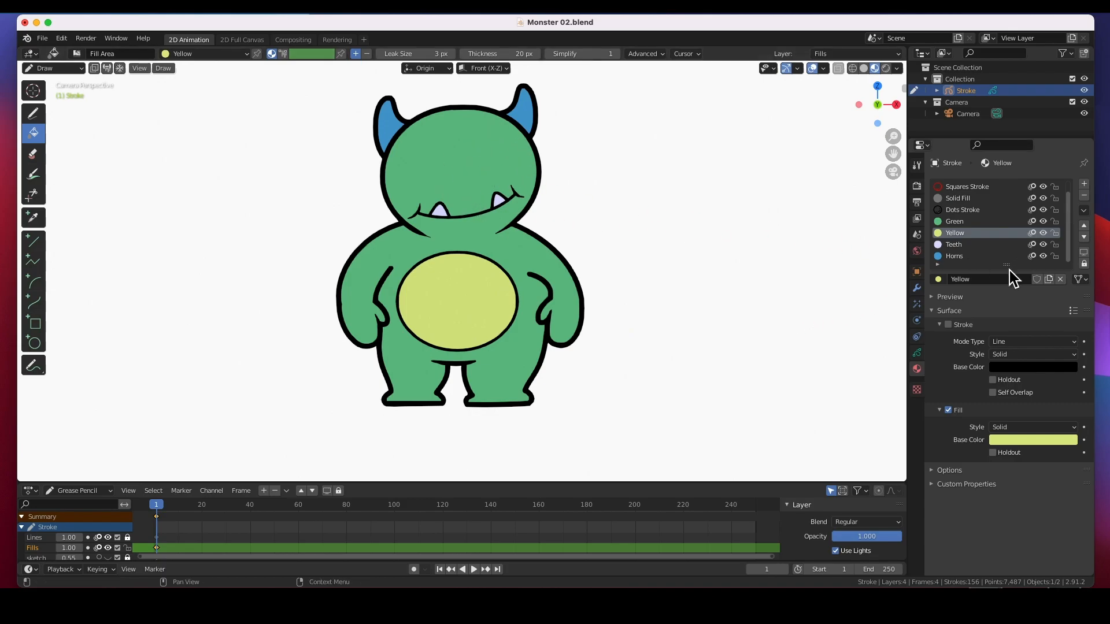
With the Fills layer active, add a new material named Eyes with Stroke disabled and Fill enabled, keeping its fill black
{"action": "left_click", "coordinate": [917, 352]}
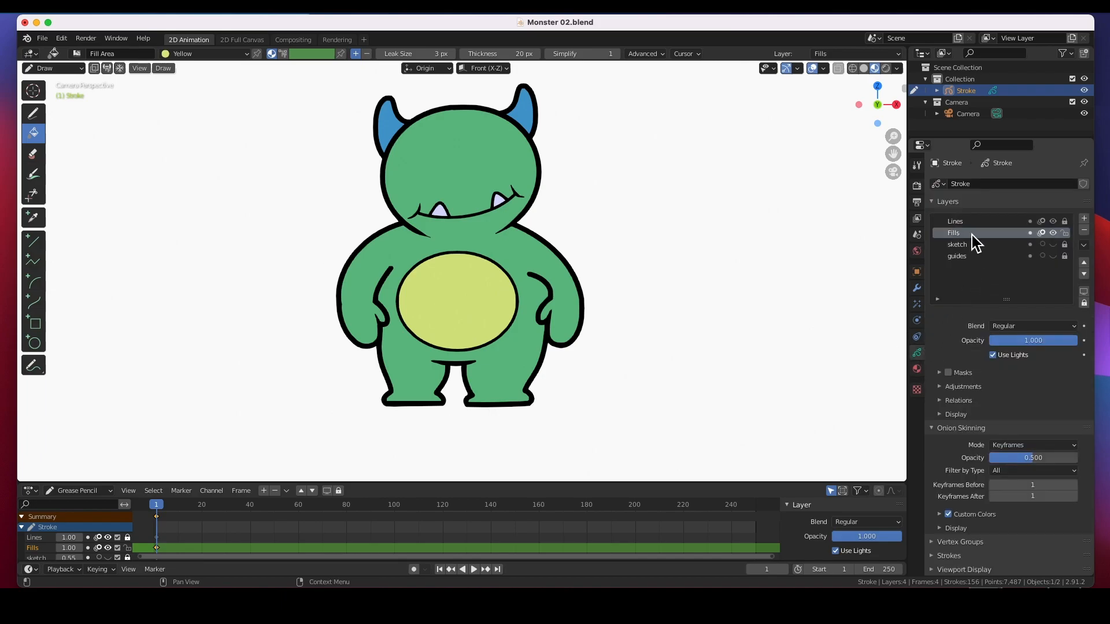
{"action": "left_click", "coordinate": [918, 369]}
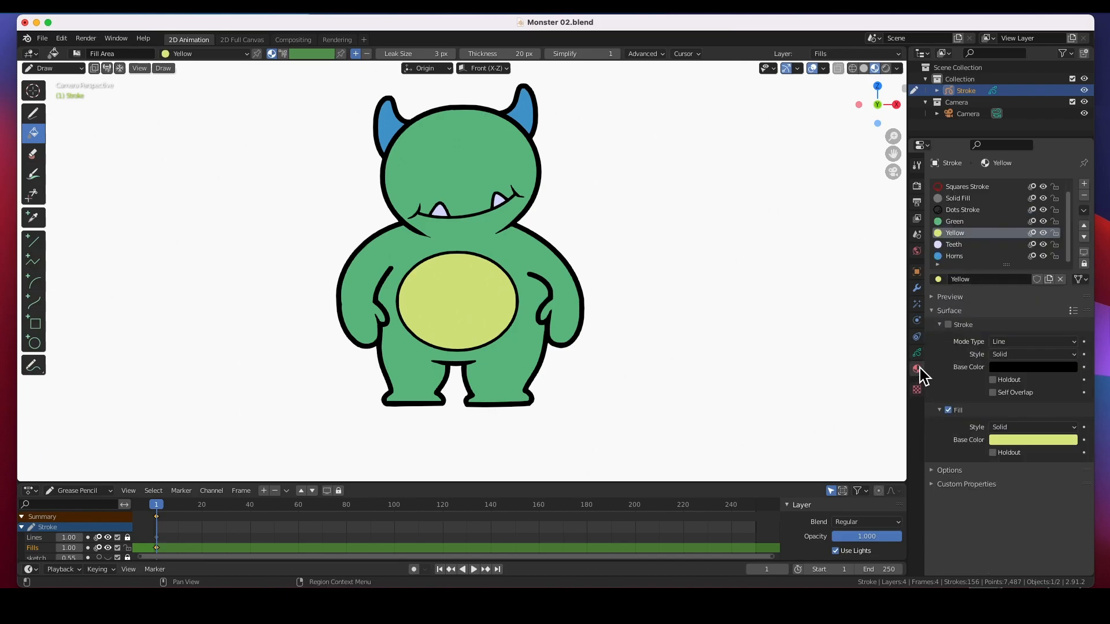
{"action": "left_click", "coordinate": [1085, 184]}
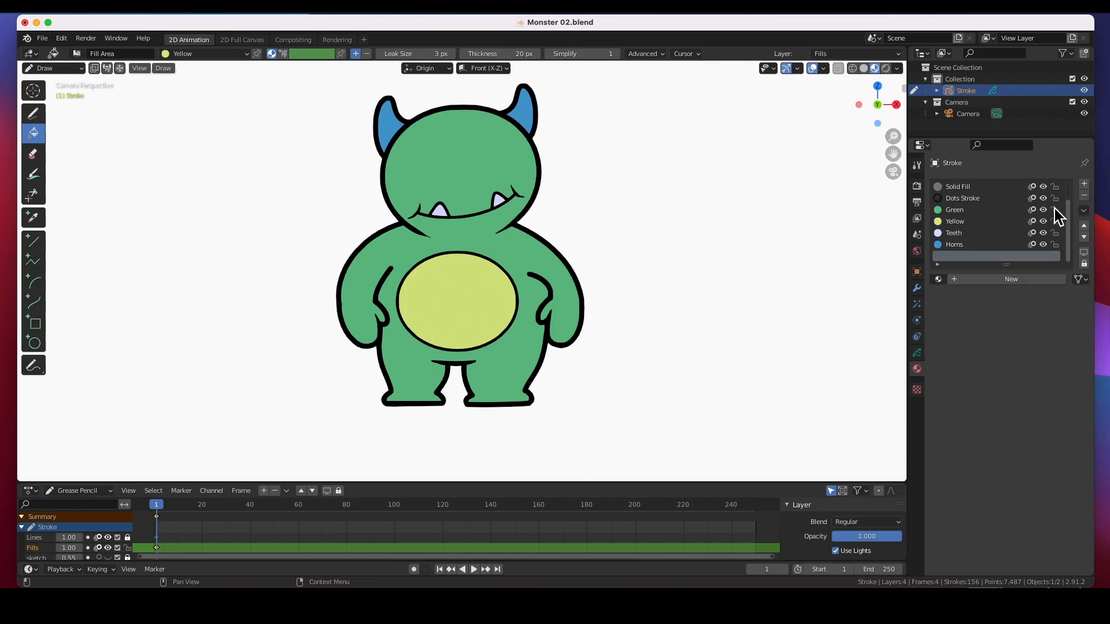
{"action": "left_click", "coordinate": [998, 282]}
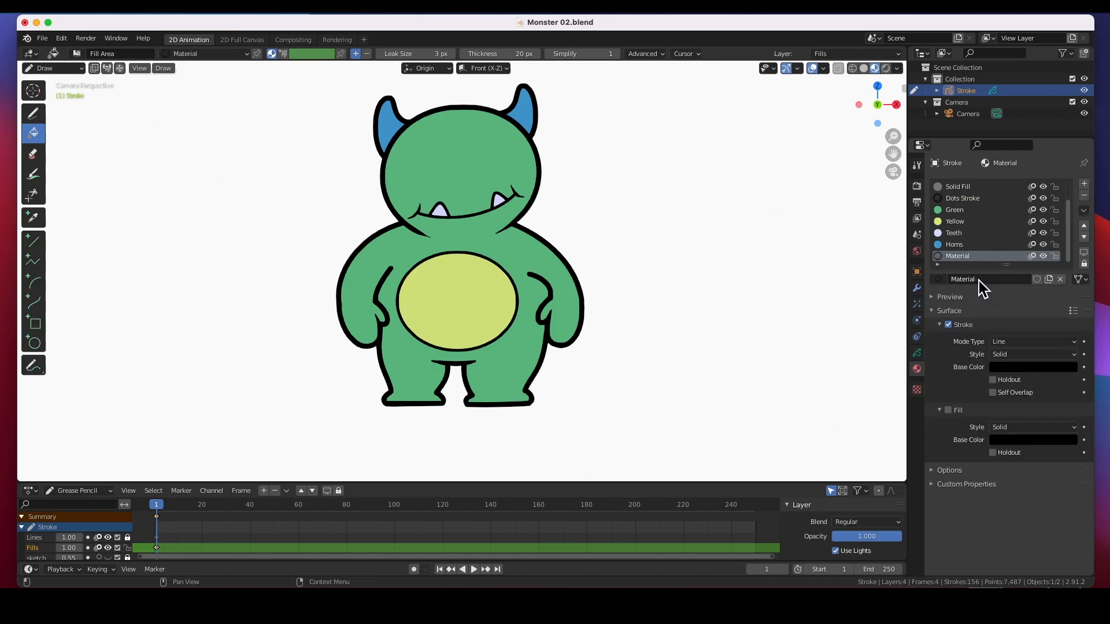
{"action": "double_click", "coordinate": [982, 279]}
{"action": "type", "text": "Eyes"}
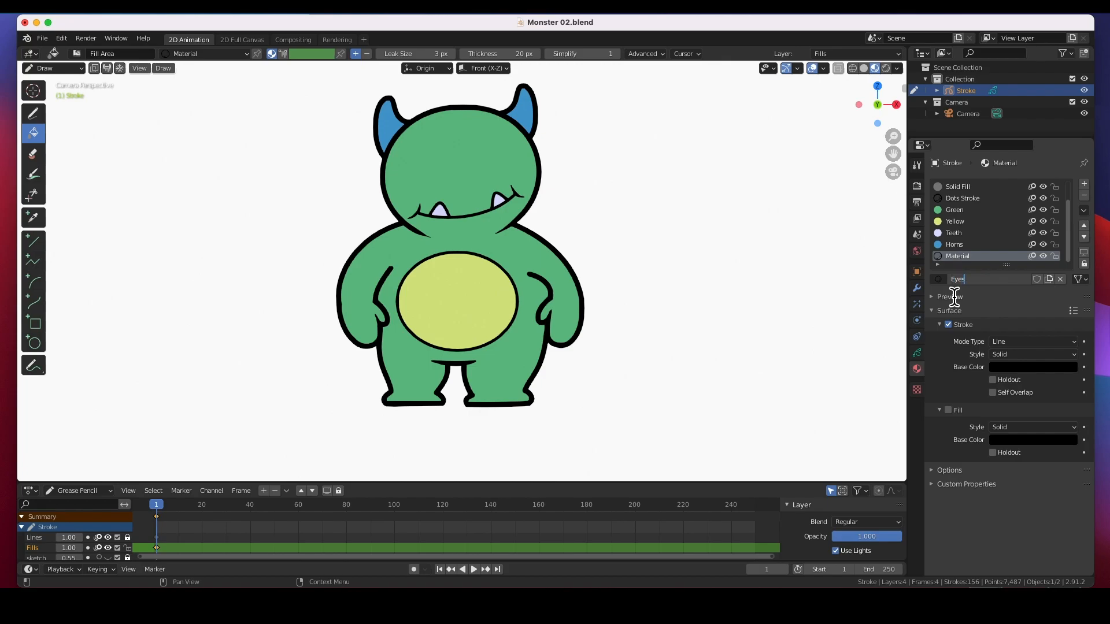
{"action": "key", "text": "Return"}
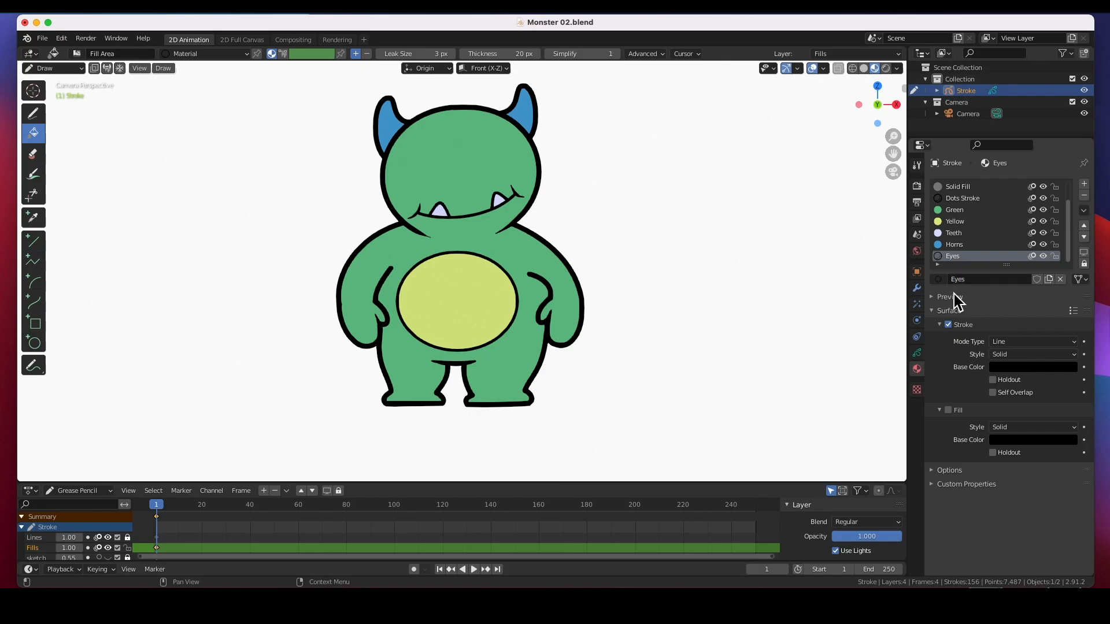
{"action": "left_click", "coordinate": [948, 325]}
{"action": "left_click", "coordinate": [948, 409]}
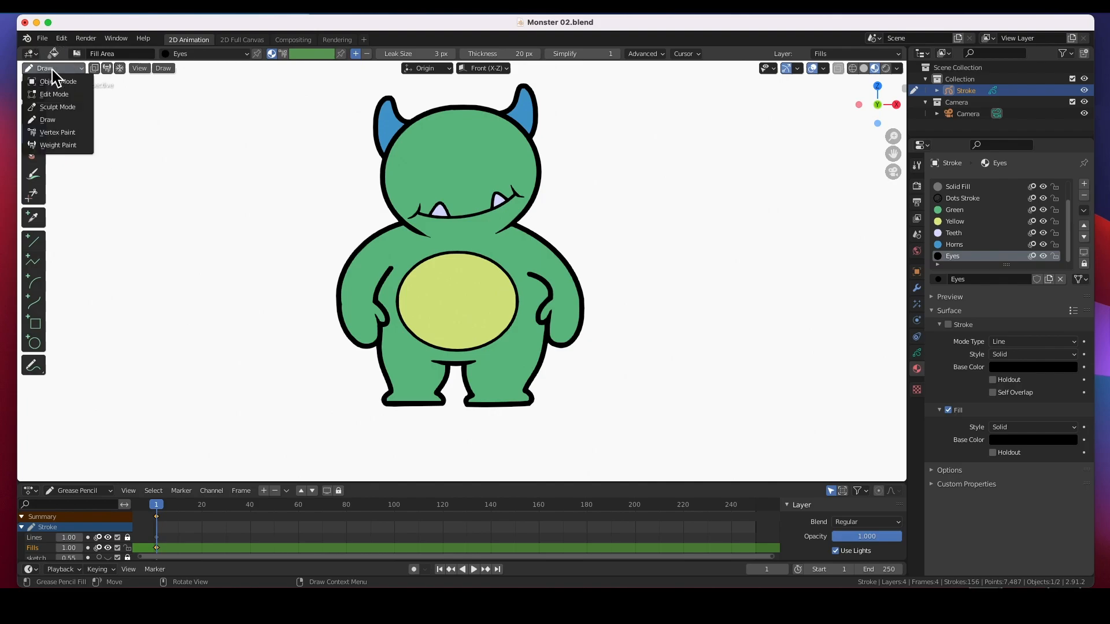
Draw a small filled circle with the Circle tool on the face above the right fang as the first eye
{"action": "left_click", "coordinate": [34, 343]}
{"action": "mouse_move", "coordinate": [483, 166]}
{"action": "left_mouse_down"}
{"action": "mouse_move", "coordinate": [529, 211]}
{"action": "mouse_move", "coordinate": [495, 179]}
{"action": "left_mouse_up"}
{"action": "key", "text": "Return"}
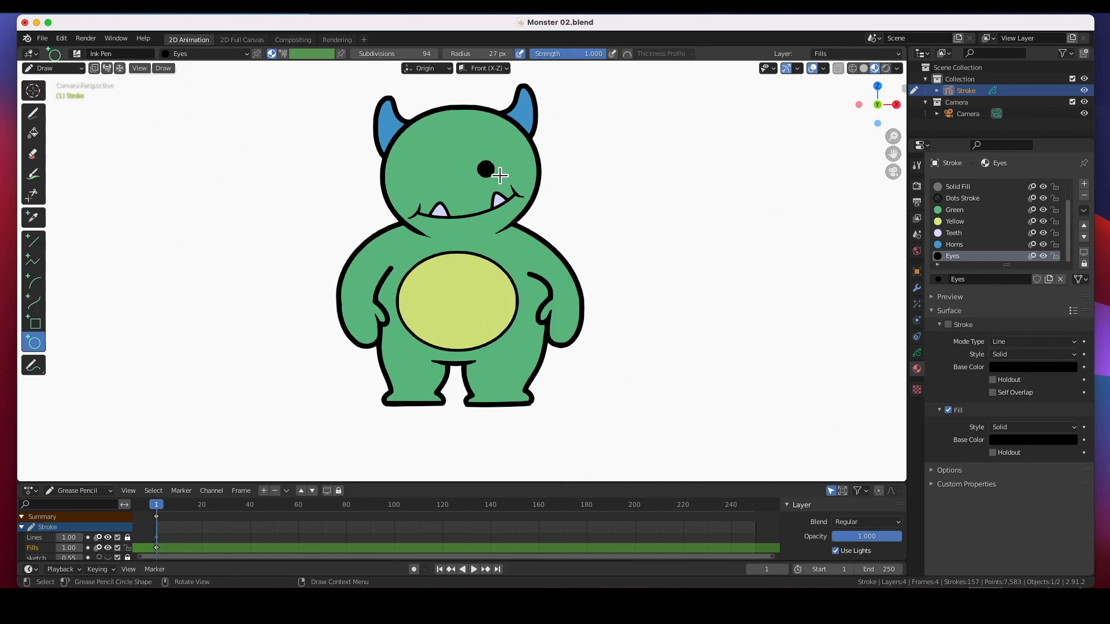
In Edit Mode, duplicate the eye circle and position the copy above the left fang, slightly lower than the first eye
{"action": "left_click", "coordinate": [72, 68]}
{"action": "left_click", "coordinate": [83, 106]}
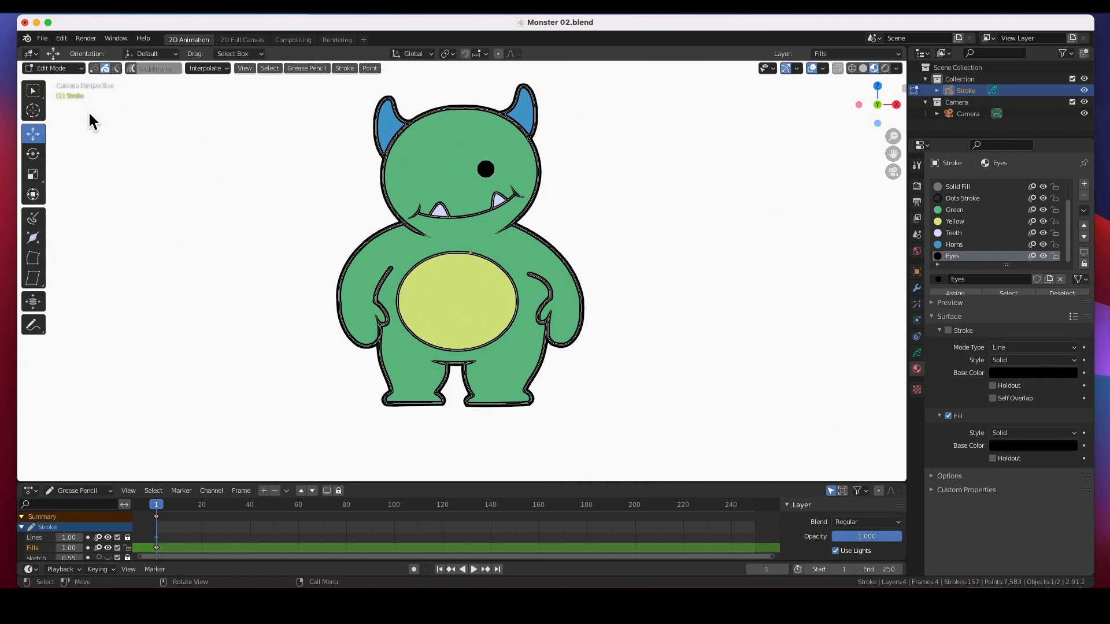
{"action": "left_click", "coordinate": [487, 186]}
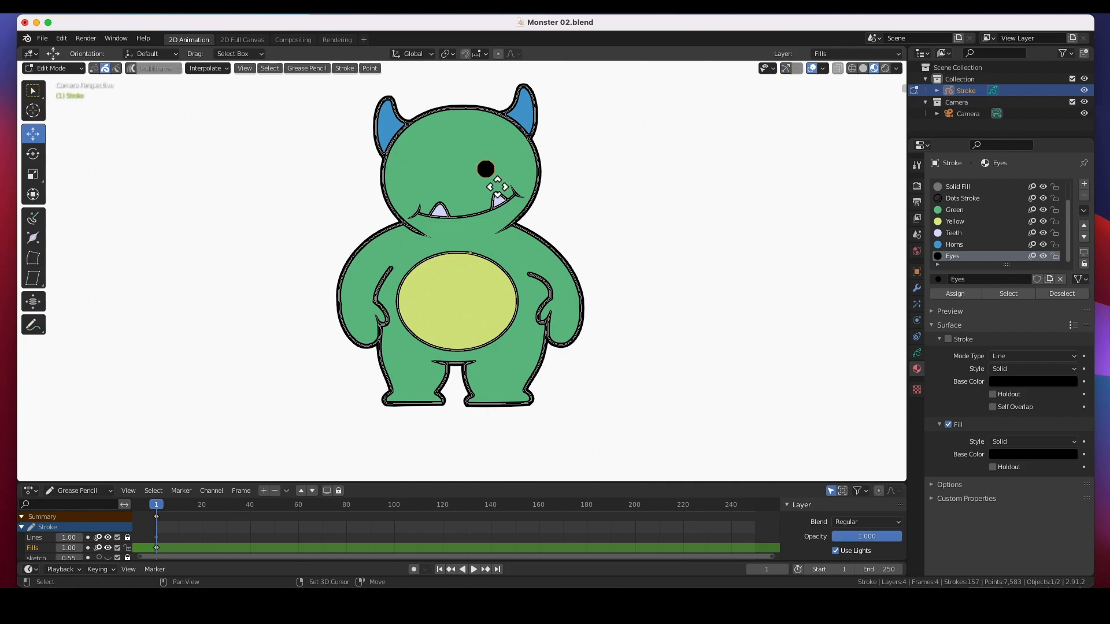
{"action": "key", "text": "shift+d"}
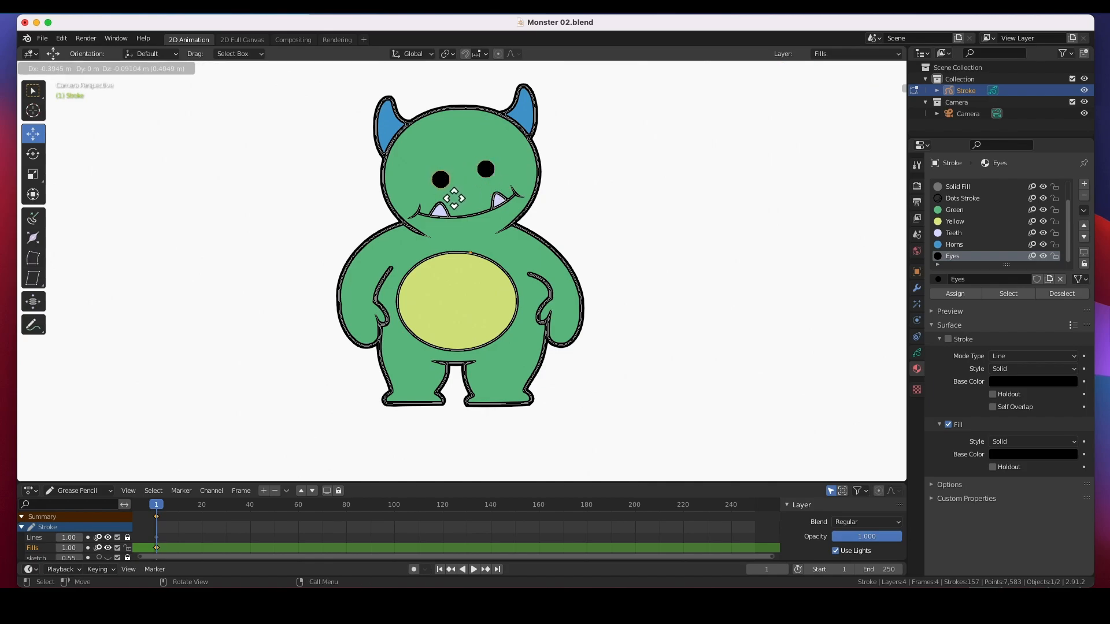
{"action": "left_click", "coordinate": [448, 198]}
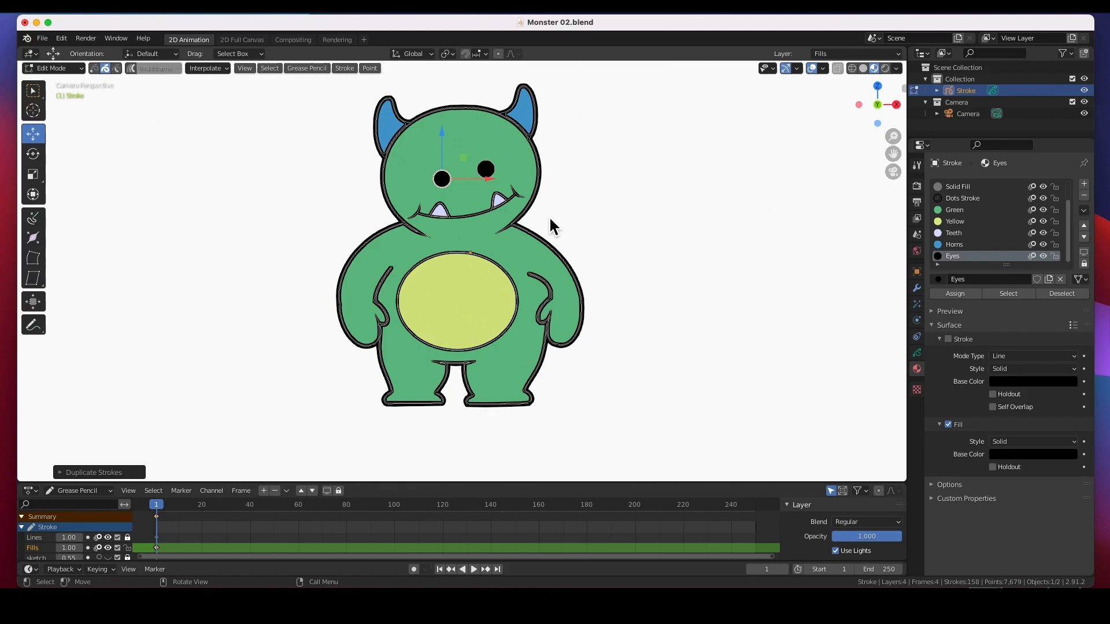
{"action": "key", "text": "g"}
{"action": "left_click_drag", "start_coordinate": [440, 176], "coordinate": [441, 175]}
{"action": "left_click", "coordinate": [443, 182]}
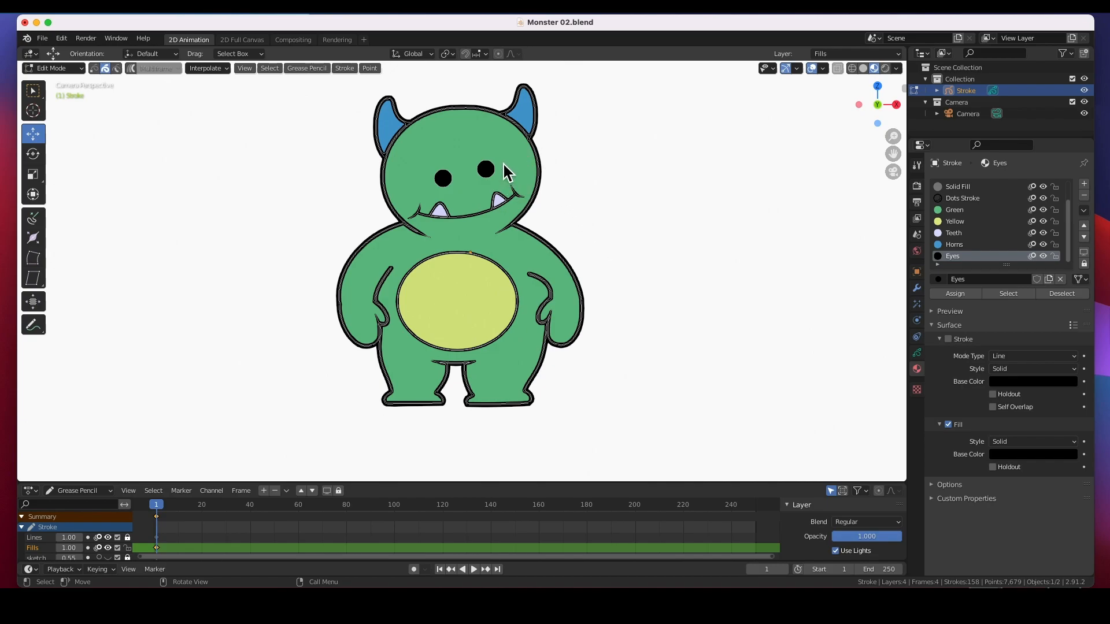
Add a new material named HiLite with Stroke disabled, Fill enabled and a white fill base color
{"action": "mouse_move", "coordinate": [512, 196]}
{"action": "middle_mouse_down", "text": "ctrl"}
{"action": "mouse_move", "coordinate": [496, 186]}
{"action": "mouse_move", "coordinate": [805, 148]}
{"action": "middle_mouse_up", "text": "ctrl"}
{"action": "mouse_move", "coordinate": [481, 157]}
{"action": "middle_mouse_down", "text": "shift"}
{"action": "mouse_move", "coordinate": [477, 278]}
{"action": "mouse_move", "coordinate": [488, 285]}
{"action": "middle_mouse_up", "text": "shift"}
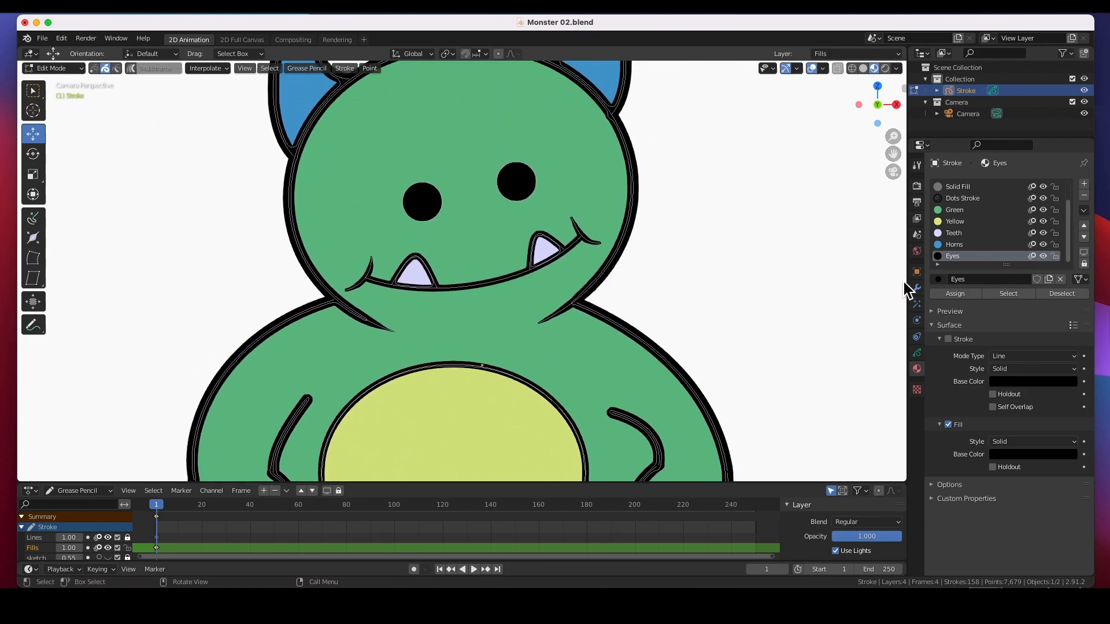
{"action": "left_click", "coordinate": [1084, 184]}
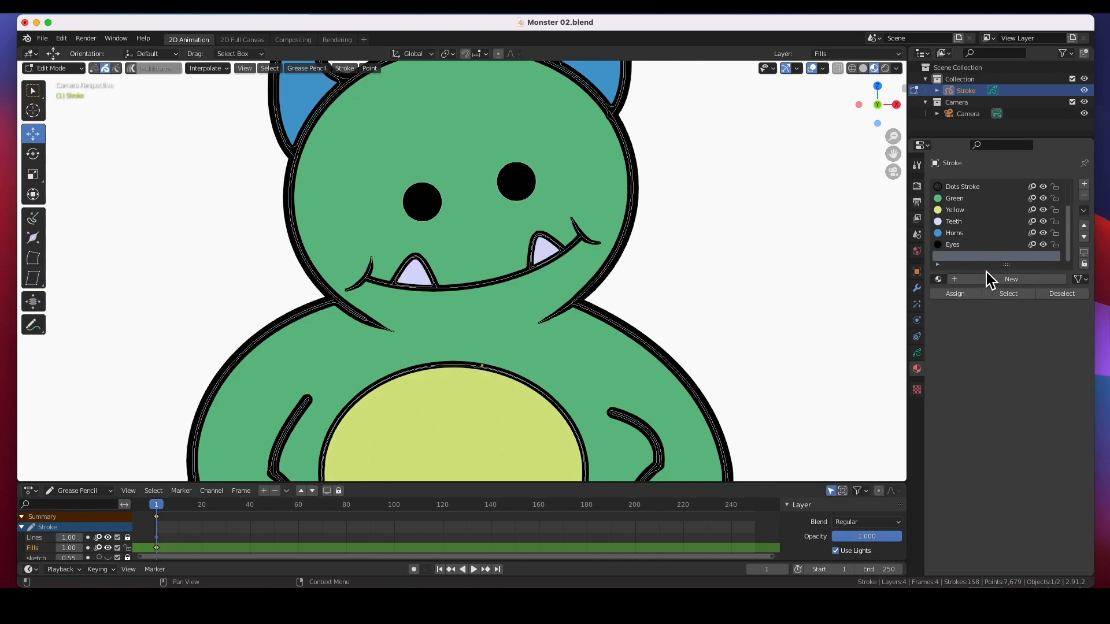
{"action": "left_click", "coordinate": [1015, 281]}
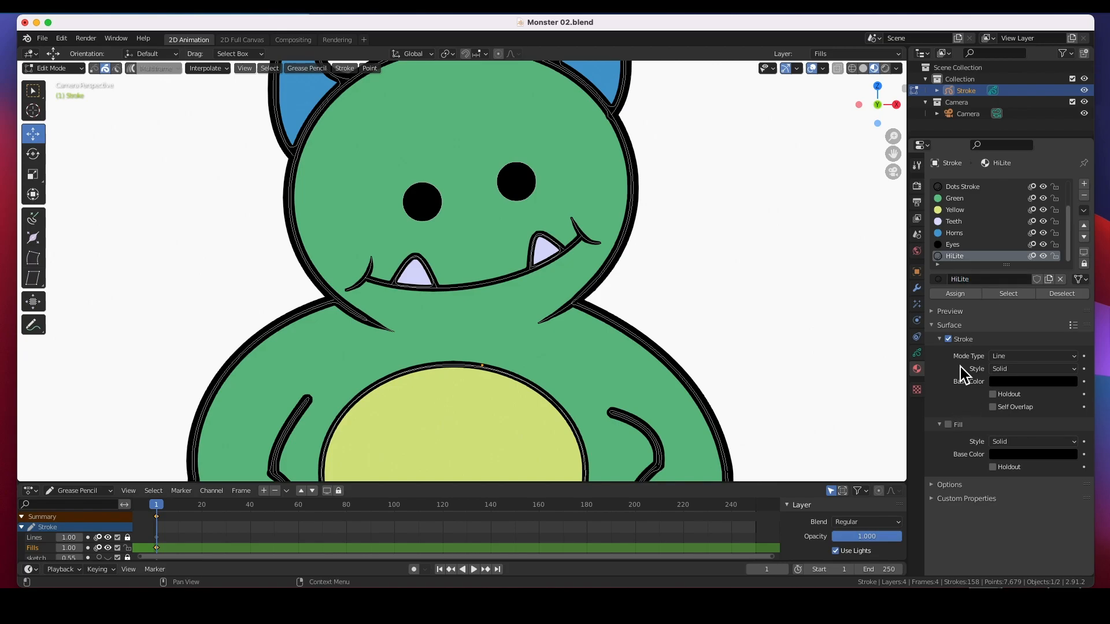
{"action": "left_click", "coordinate": [949, 426]}
{"action": "left_click", "coordinate": [1042, 454]}
{"action": "left_click_drag", "start_coordinate": [1073, 368], "coordinate": [1071, 262]}
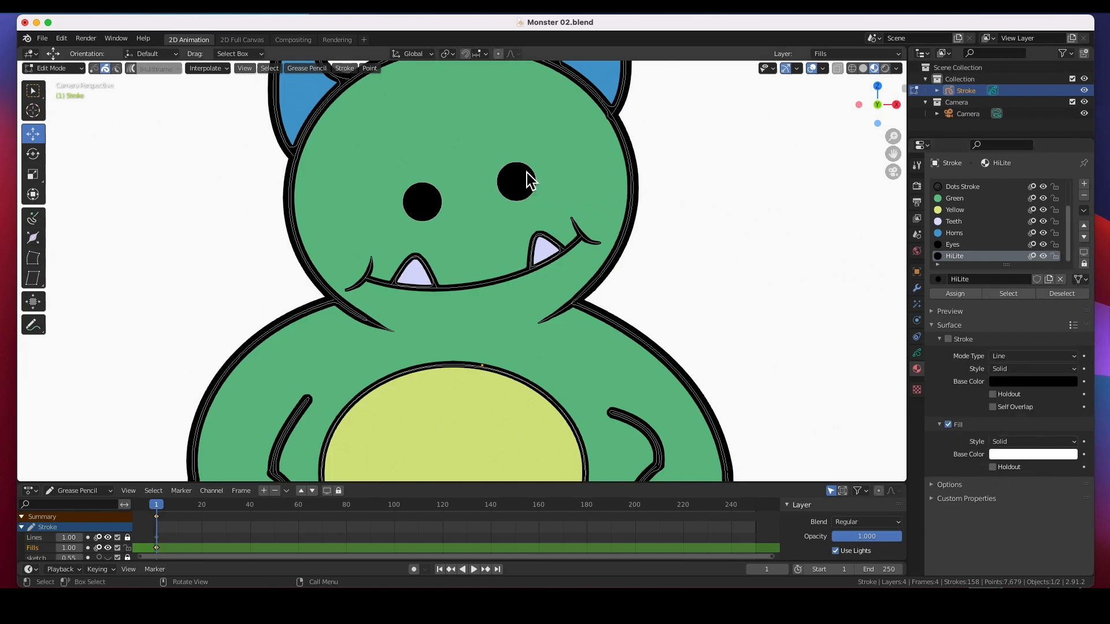
Back in Draw mode, draw a small white HiLite circle at the upper right of each eye and save the file
{"action": "left_click", "coordinate": [55, 69]}
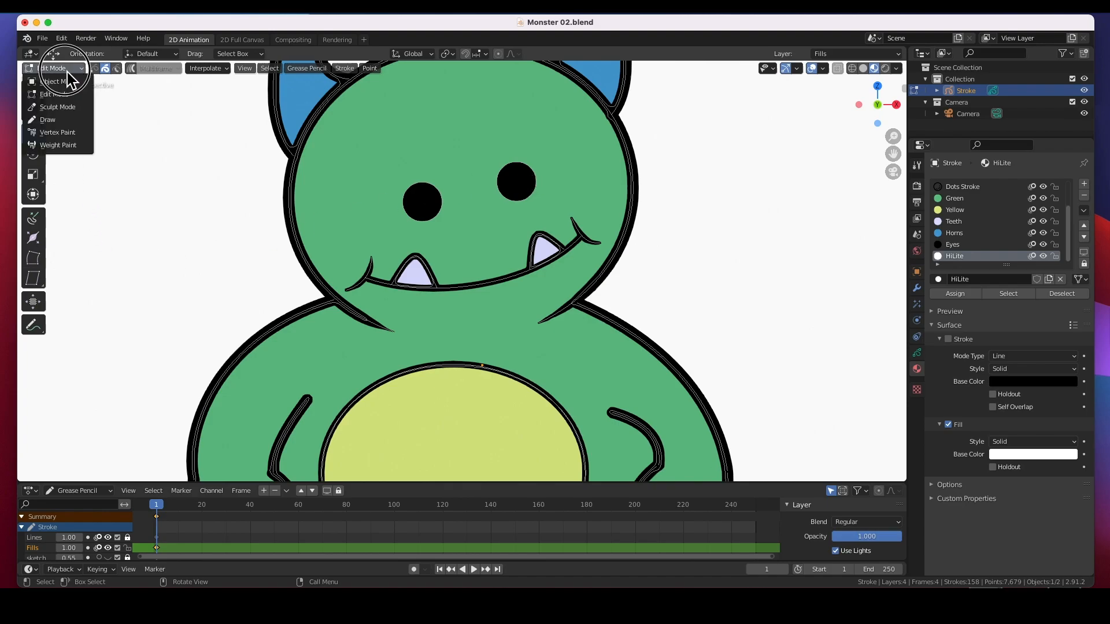
{"action": "left_click", "coordinate": [69, 132]}
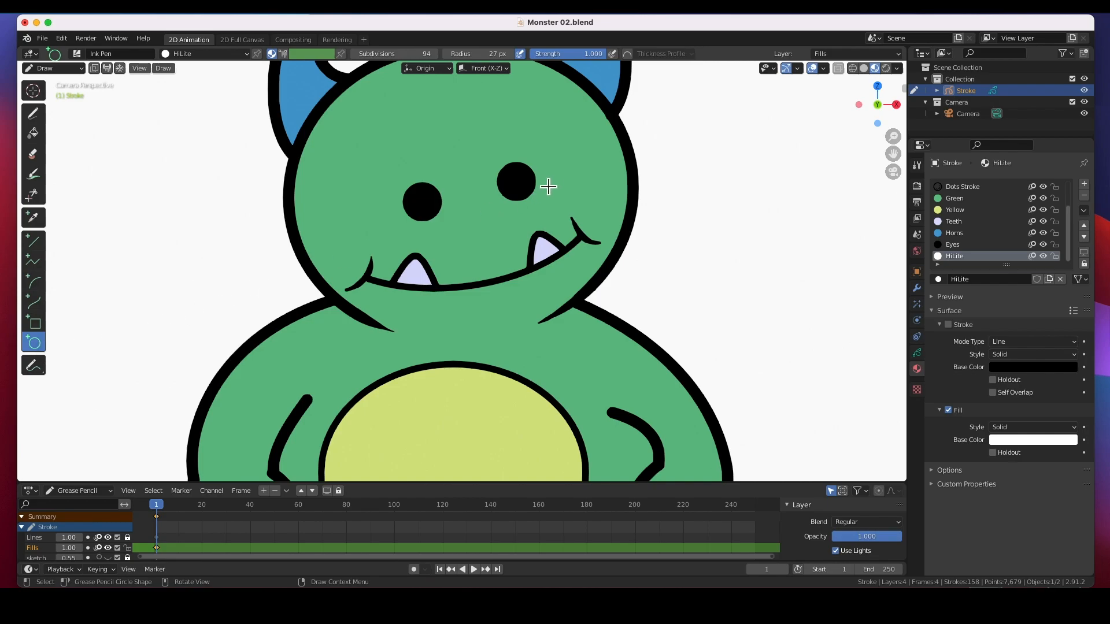
{"action": "left_click_drag", "start_coordinate": [517, 164], "coordinate": [528, 174]}
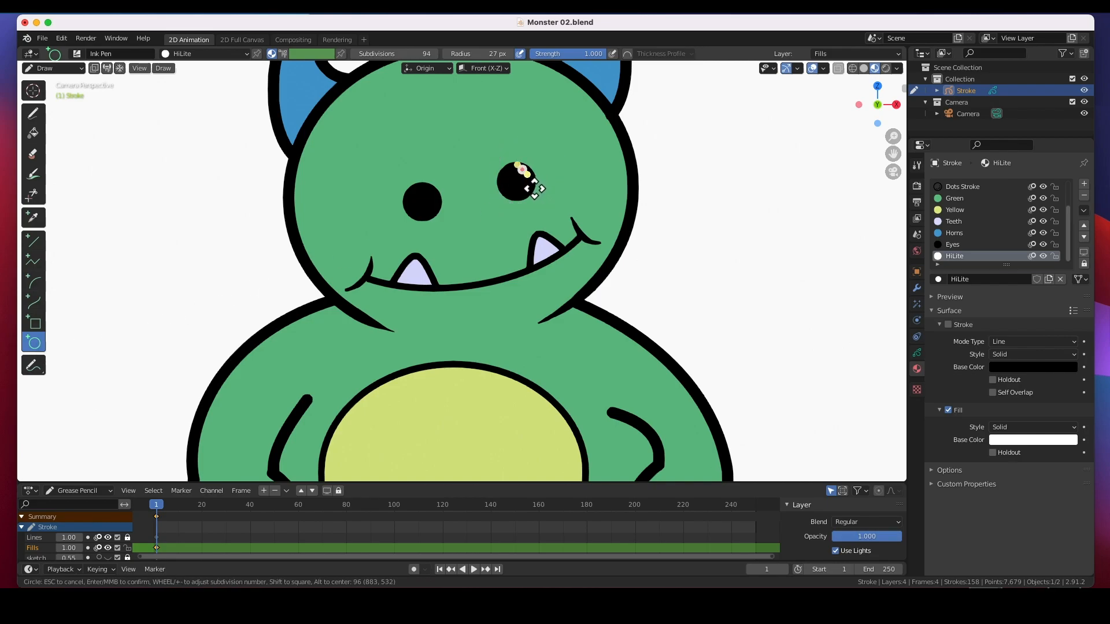
{"action": "key", "text": "Return"}
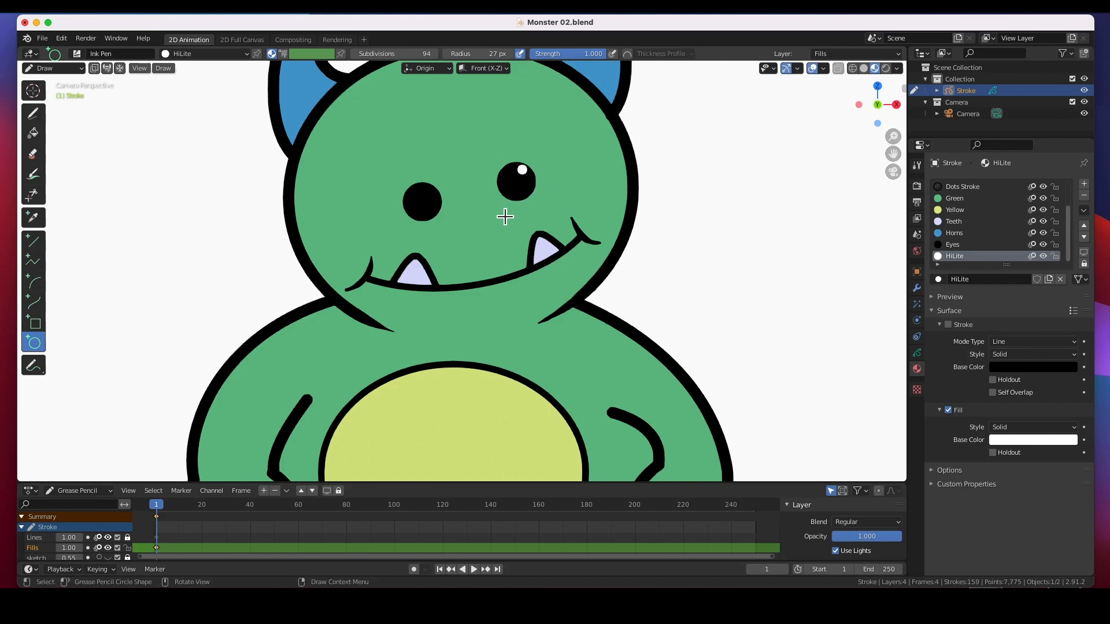
{"action": "left_click_drag", "start_coordinate": [431, 189], "coordinate": [440, 205]}
{"action": "key", "text": "Return"}
{"action": "key", "text": "KP_7"}
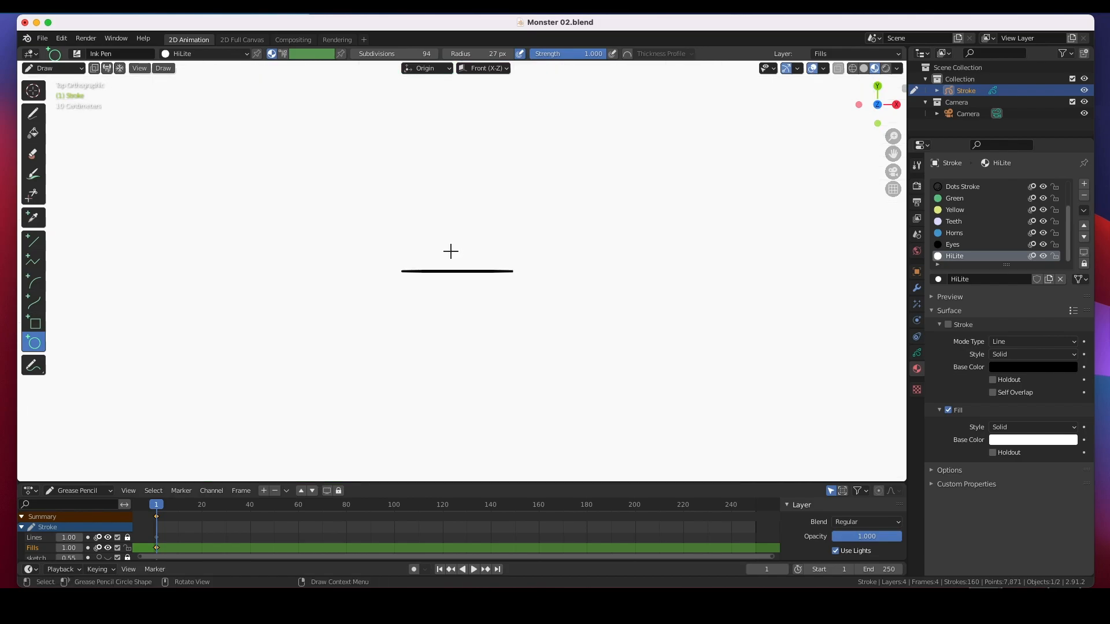
{"action": "key", "text": "KP_0"}
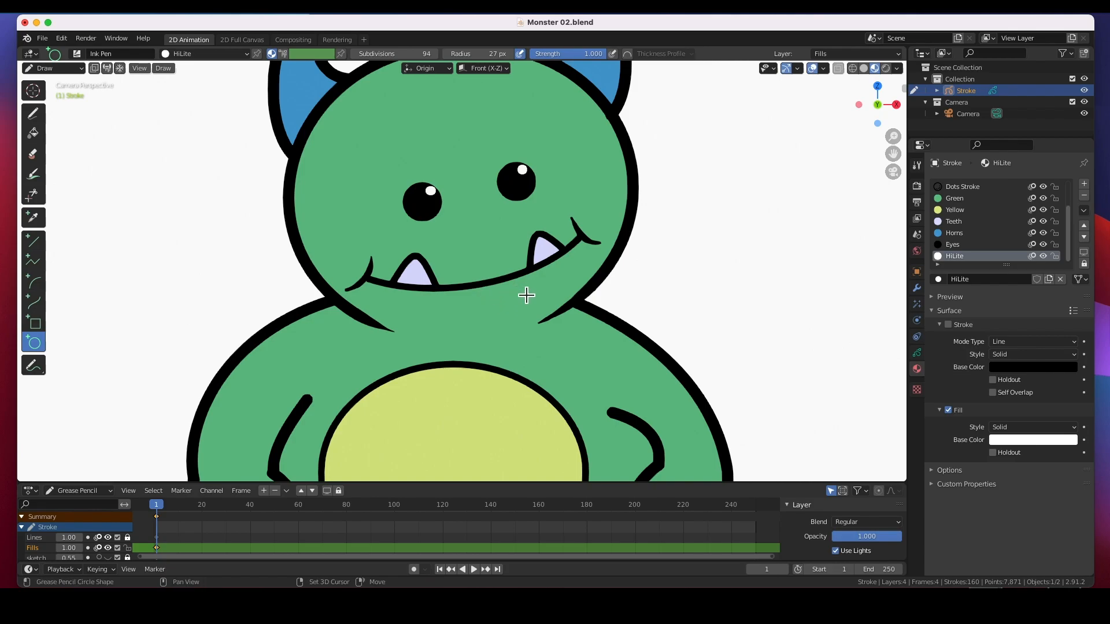
{"action": "middle_click_drag", "start_coordinate": [586, 195], "coordinate": [575, 282], "text": "shift"}
{"action": "key", "text": "super+s"}
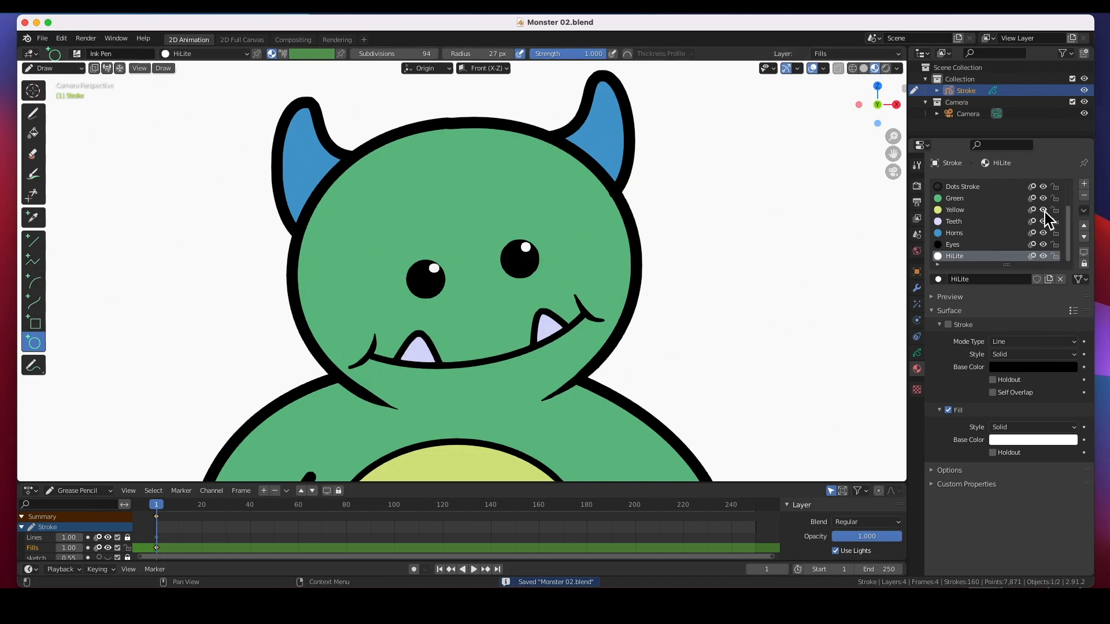
Add a new material named Patch with Stroke disabled and Fill enabled
{"action": "left_click", "coordinate": [1084, 184]}
{"action": "left_click", "coordinate": [989, 279]}
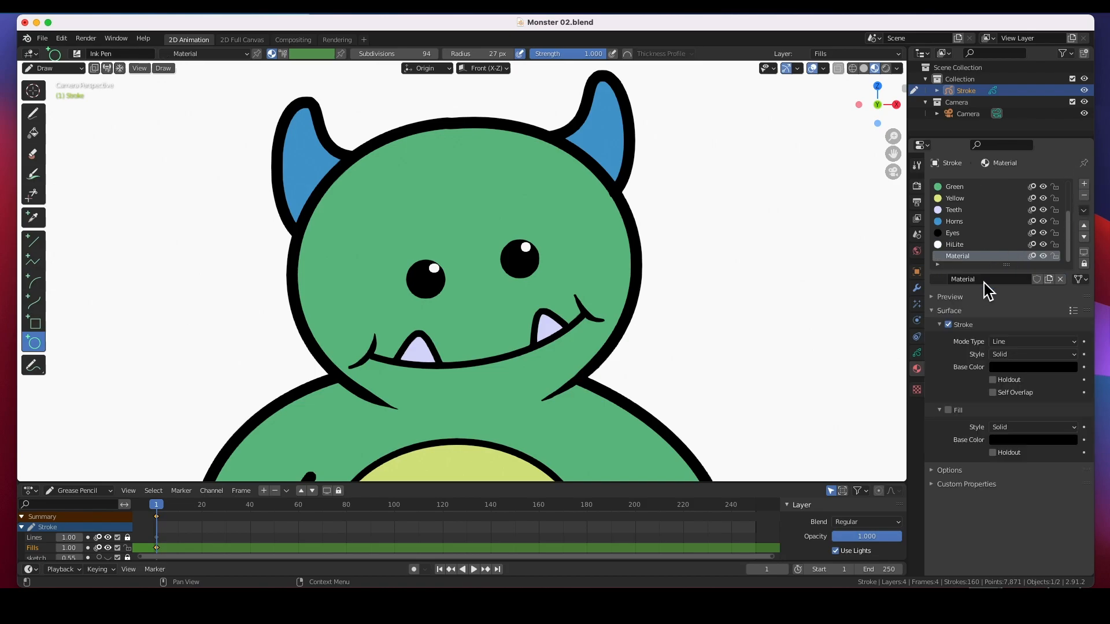
{"action": "double_click", "coordinate": [978, 281]}
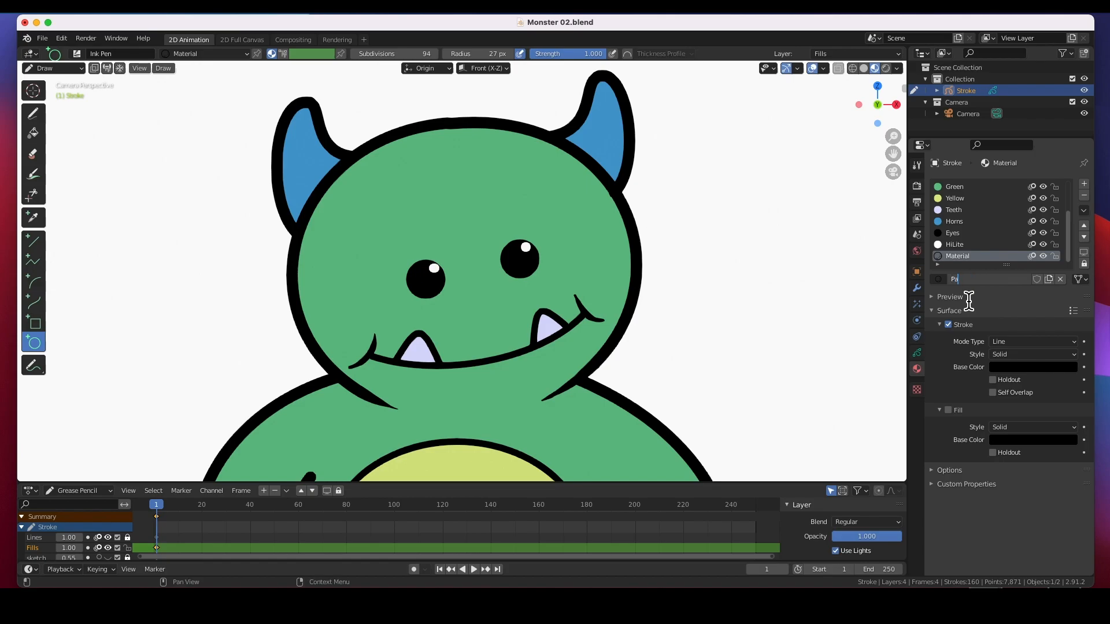
{"action": "type", "text": "Patch"}
{"action": "key", "text": "Return"}
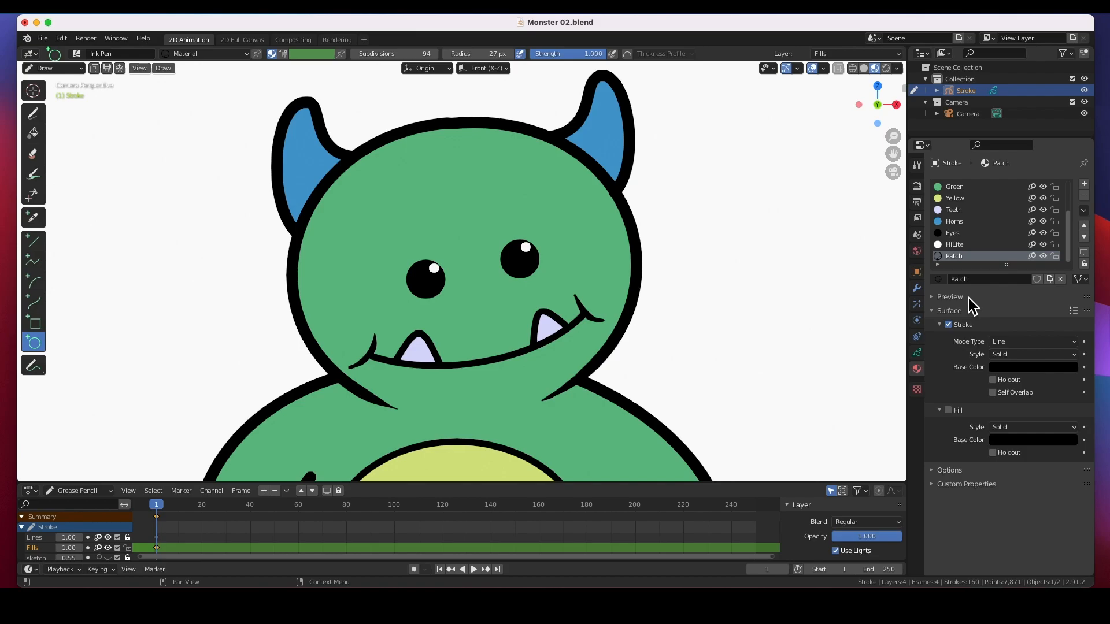
{"action": "left_click", "coordinate": [948, 324]}
{"action": "left_click", "coordinate": [948, 410]}
Set the Patch material's fill base color to a very dark green
{"action": "left_click", "coordinate": [1032, 441]}
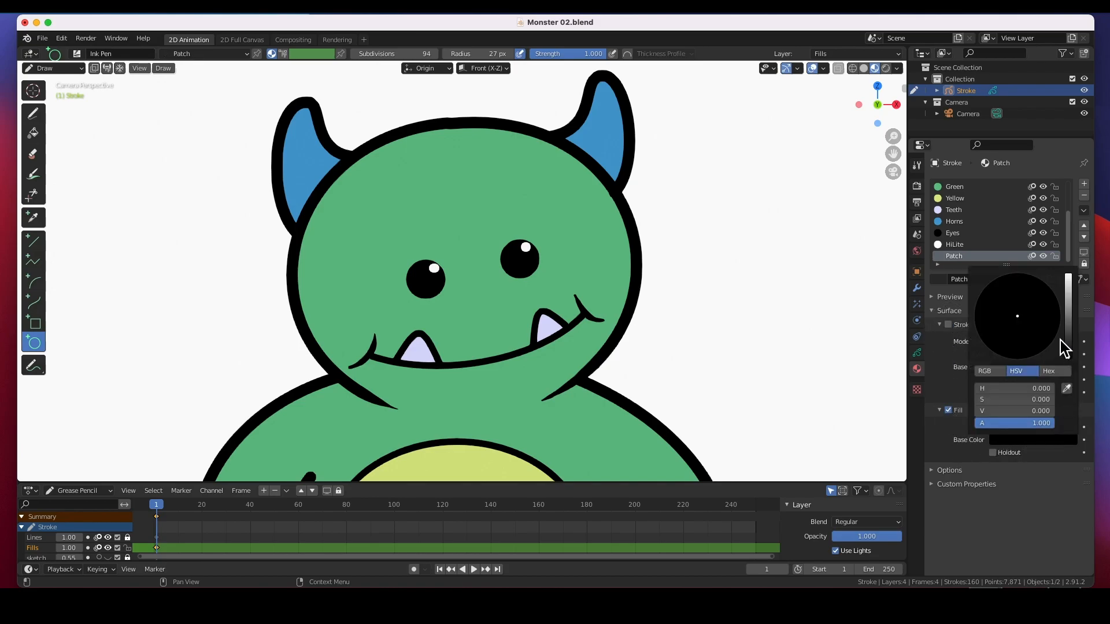
{"action": "mouse_move", "coordinate": [1069, 346]}
{"action": "left_mouse_down"}
{"action": "mouse_move", "coordinate": [1069, 316]}
{"action": "mouse_move", "coordinate": [1002, 309]}
{"action": "left_mouse_up"}
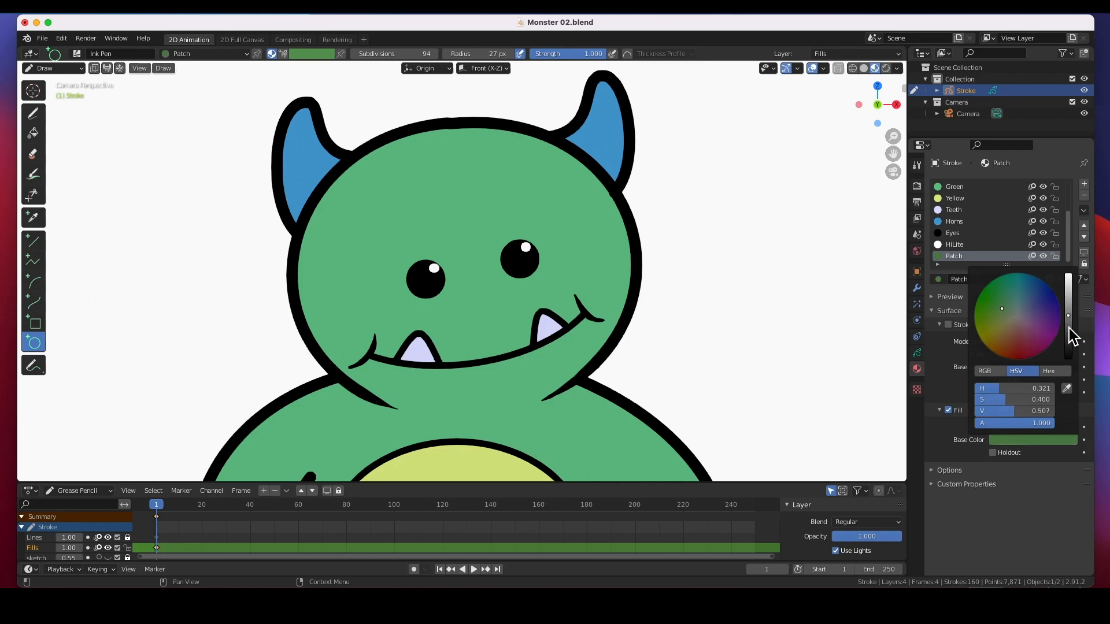
{"action": "left_click_drag", "start_coordinate": [1072, 317], "coordinate": [1069, 337]}
{"action": "left_click_drag", "start_coordinate": [1004, 311], "coordinate": [1001, 295]}
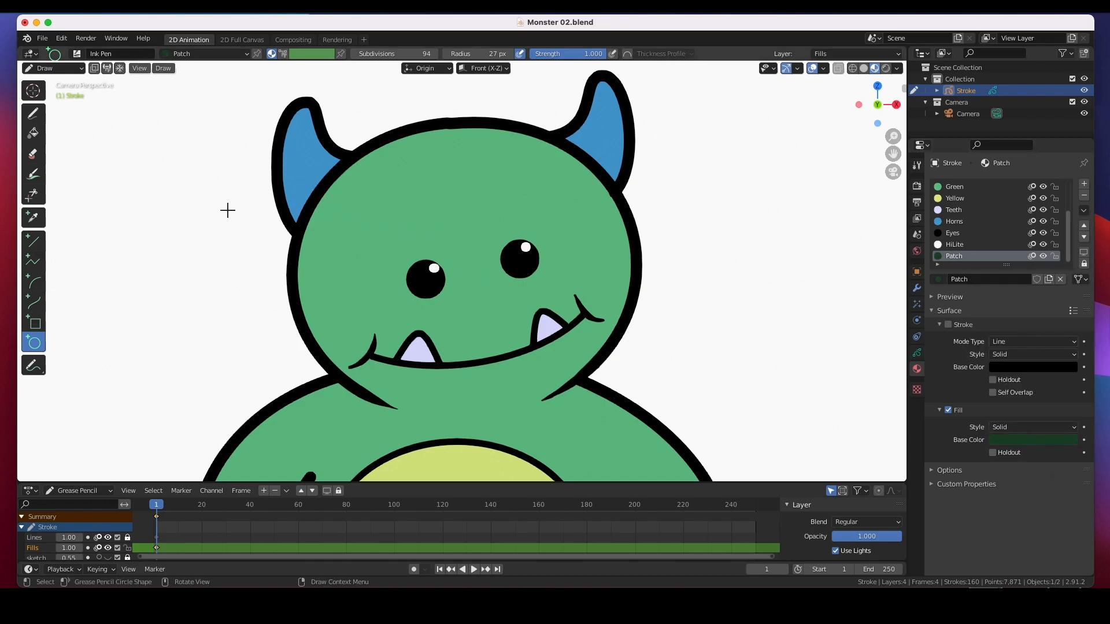
Draw a small upright Patch oval on the Fills layer at the upper left side of the monster's head
{"action": "left_click", "coordinate": [917, 353]}
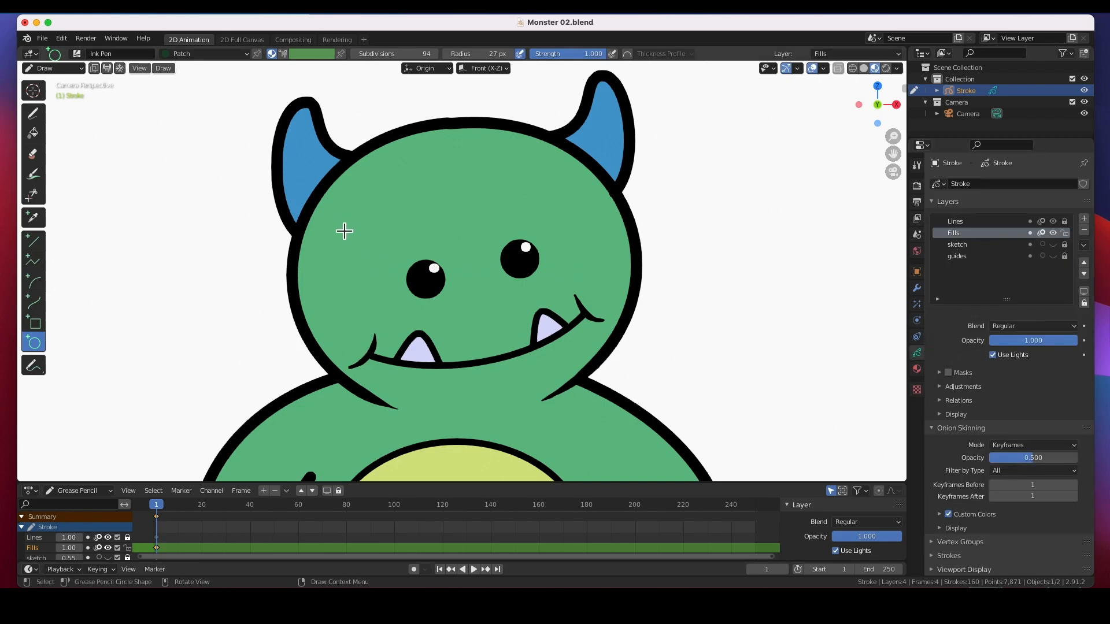
{"action": "mouse_move", "coordinate": [345, 225]}
{"action": "left_mouse_down"}
{"action": "mouse_move", "coordinate": [364, 269]}
{"action": "mouse_move", "coordinate": [364, 258]}
{"action": "mouse_move", "coordinate": [355, 265]}
{"action": "left_mouse_up"}
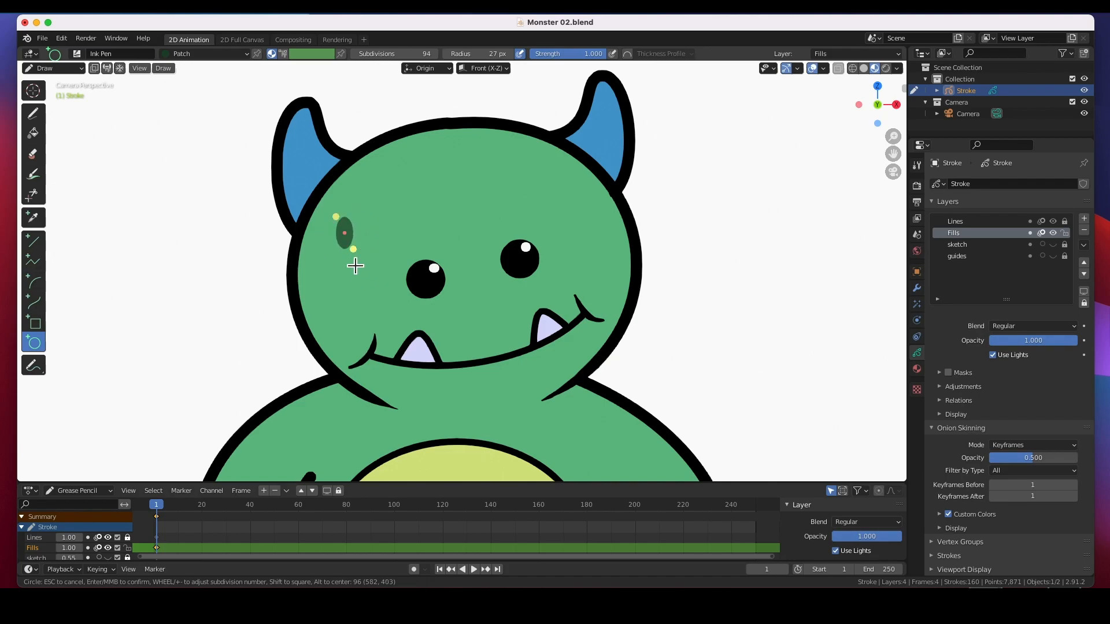
{"action": "key", "text": "Return"}
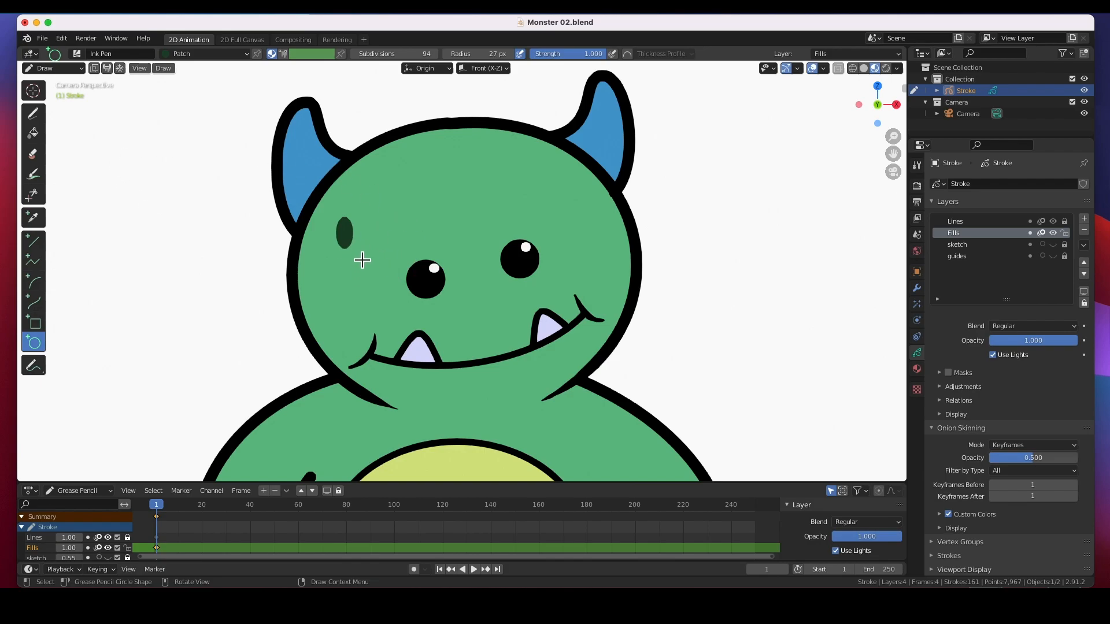
In Edit Mode, move the oval patch closer to the head's left outline and tilt it to follow the curve
{"action": "left_click", "coordinate": [61, 69]}
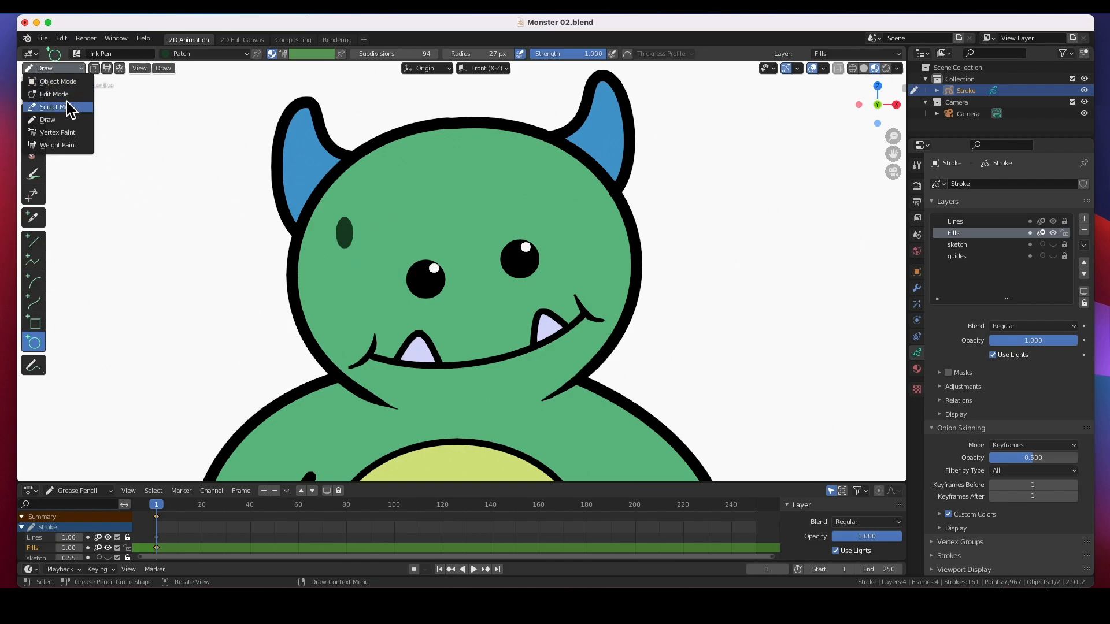
{"action": "left_click", "coordinate": [66, 94]}
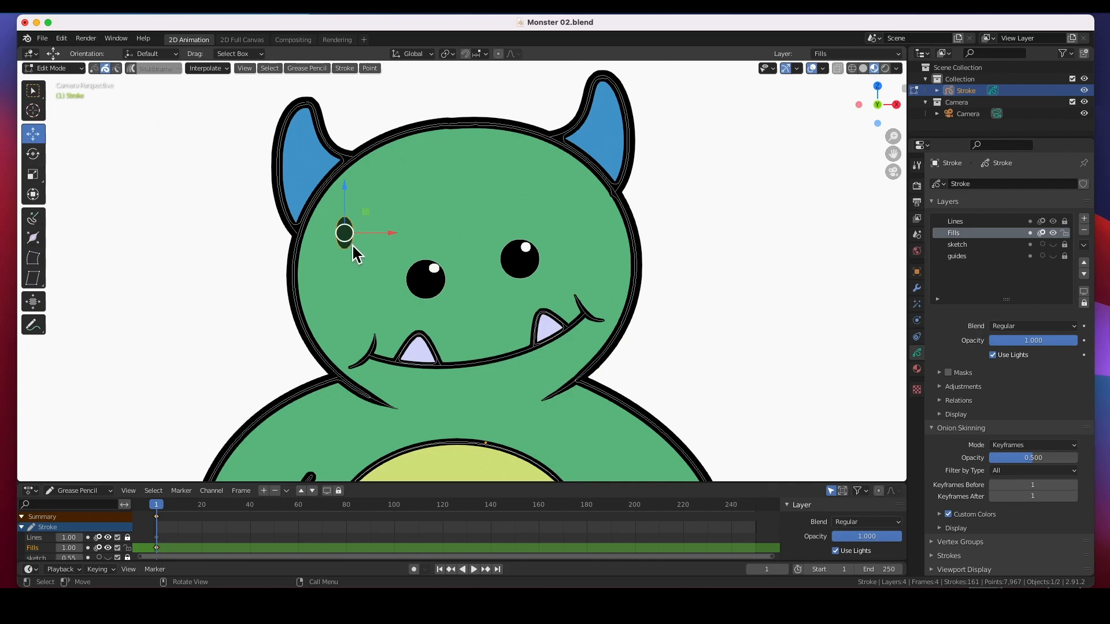
{"action": "left_click_drag", "start_coordinate": [355, 243], "coordinate": [324, 231]}
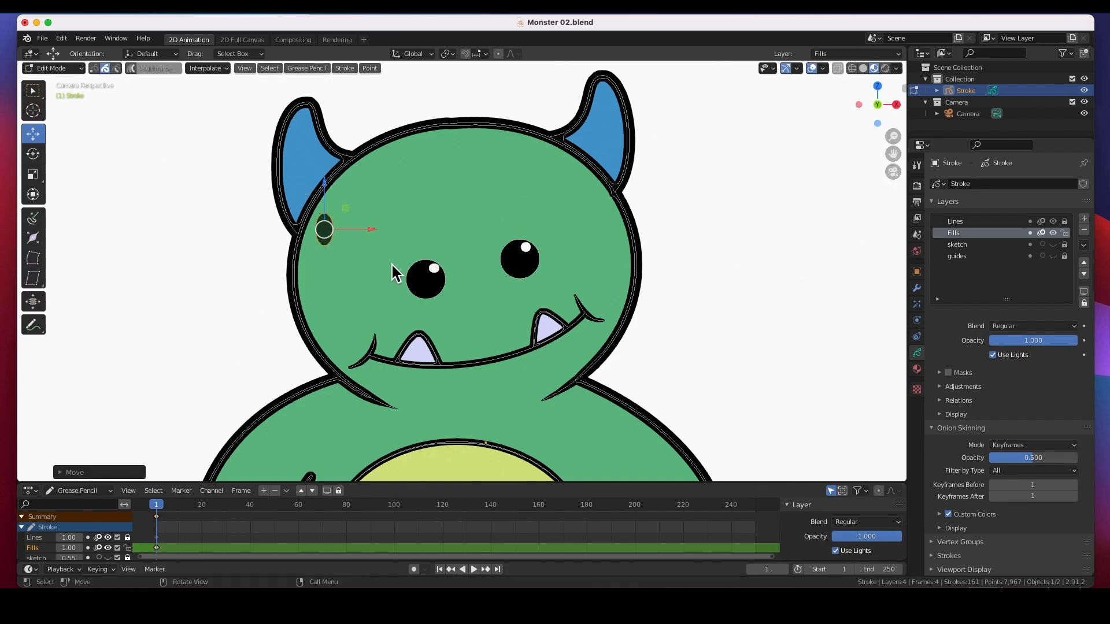
{"action": "key", "text": "r"}
{"action": "left_click", "coordinate": [389, 300]}
Duplicate the head patch just below the original, rotate the copy slightly, scale it to about 0.7 and nudge it up
{"action": "key", "text": "shift+d"}
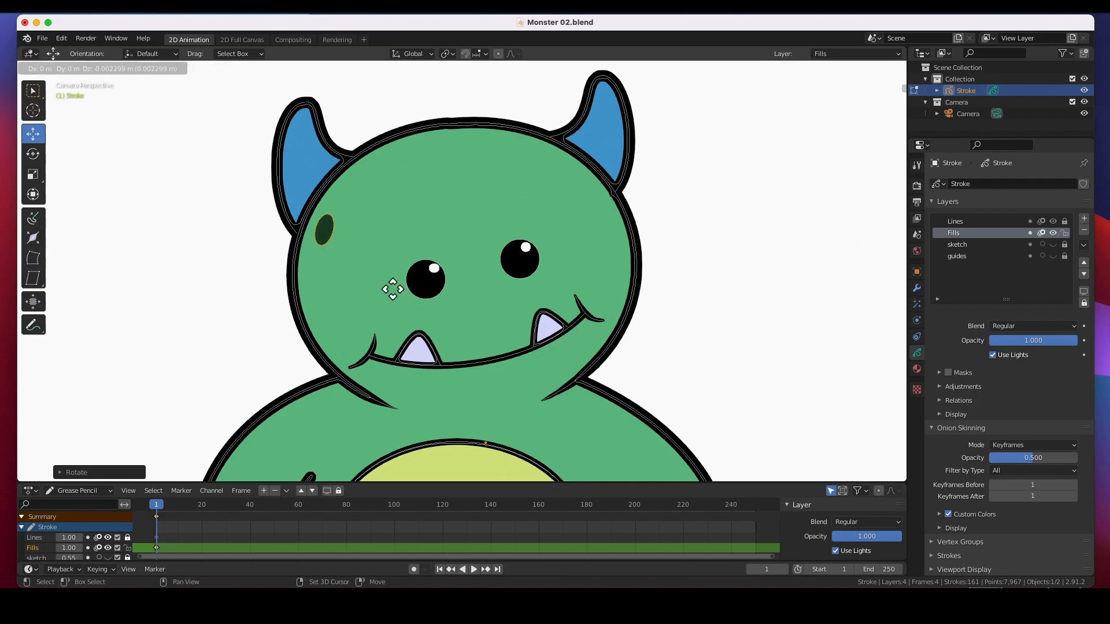
{"action": "left_click", "coordinate": [383, 323]}
{"action": "key", "text": "r"}
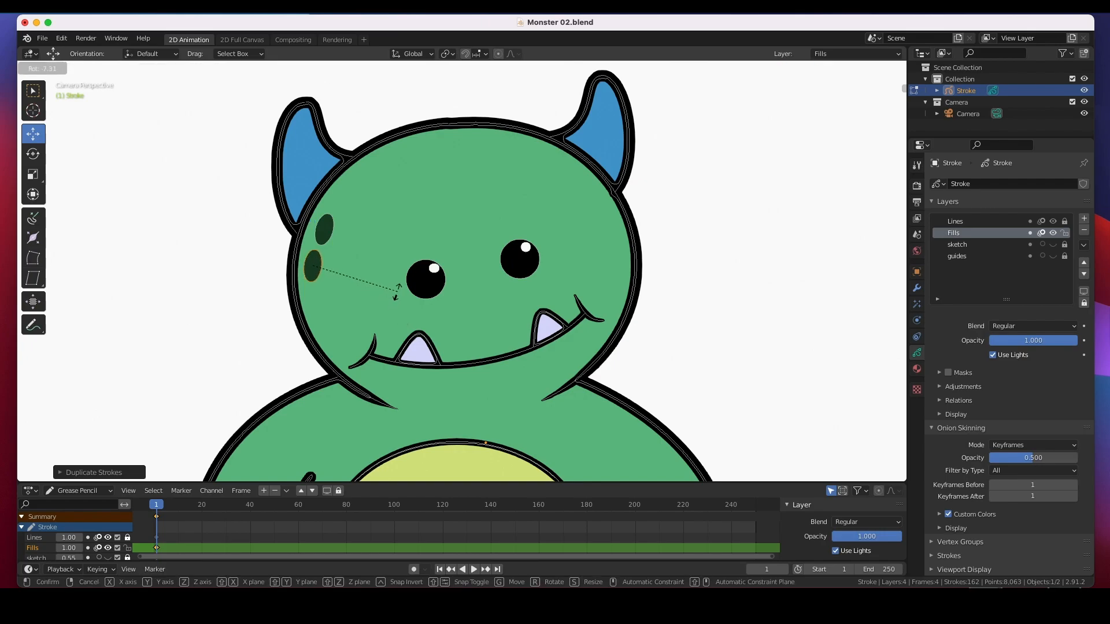
{"action": "left_click", "coordinate": [398, 292]}
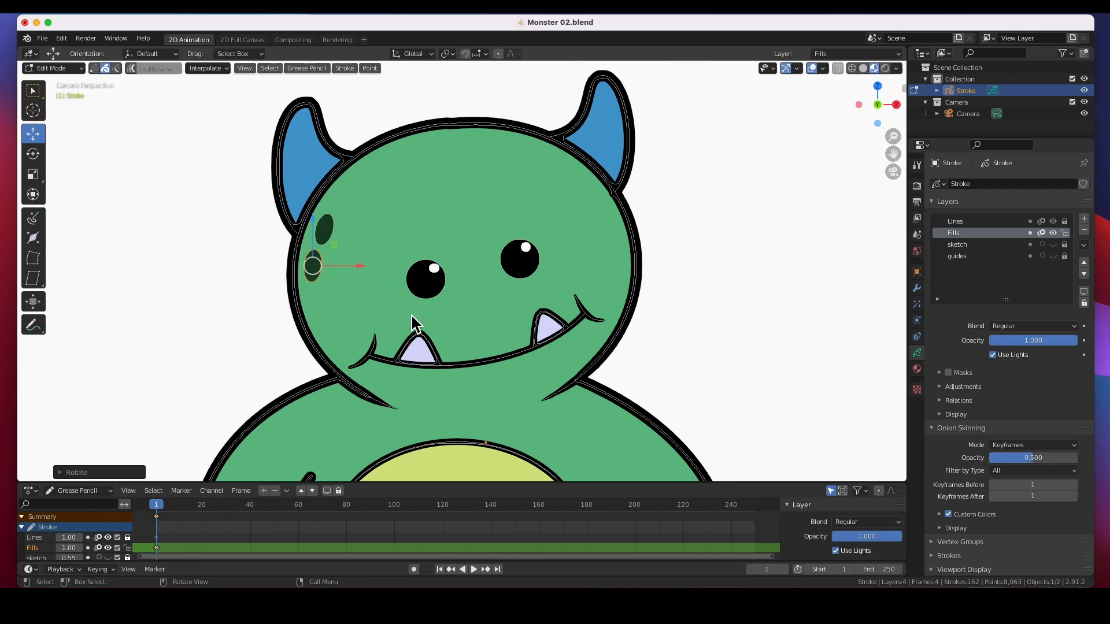
{"action": "key", "text": "s"}
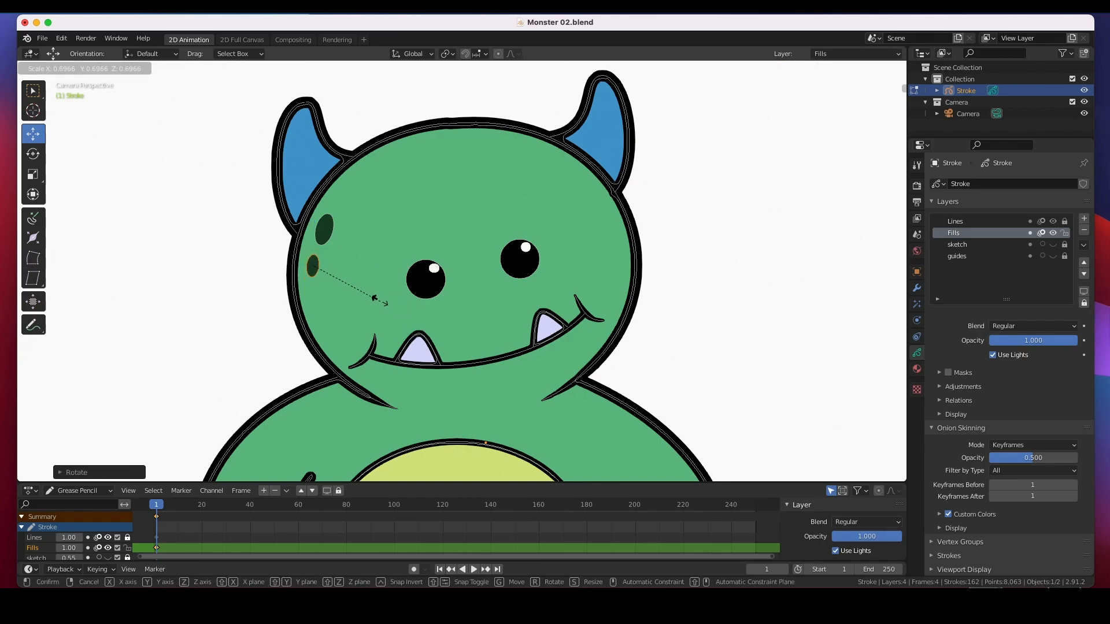
{"action": "left_click", "coordinate": [377, 301]}
{"action": "key", "text": "g"}
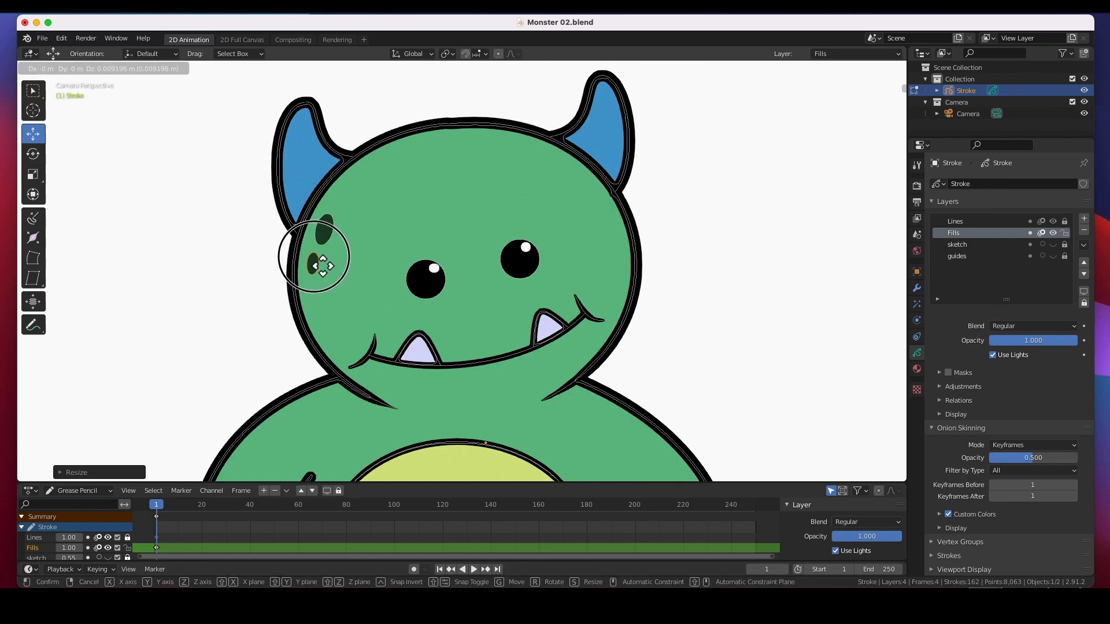
{"action": "left_click", "coordinate": [317, 261]}
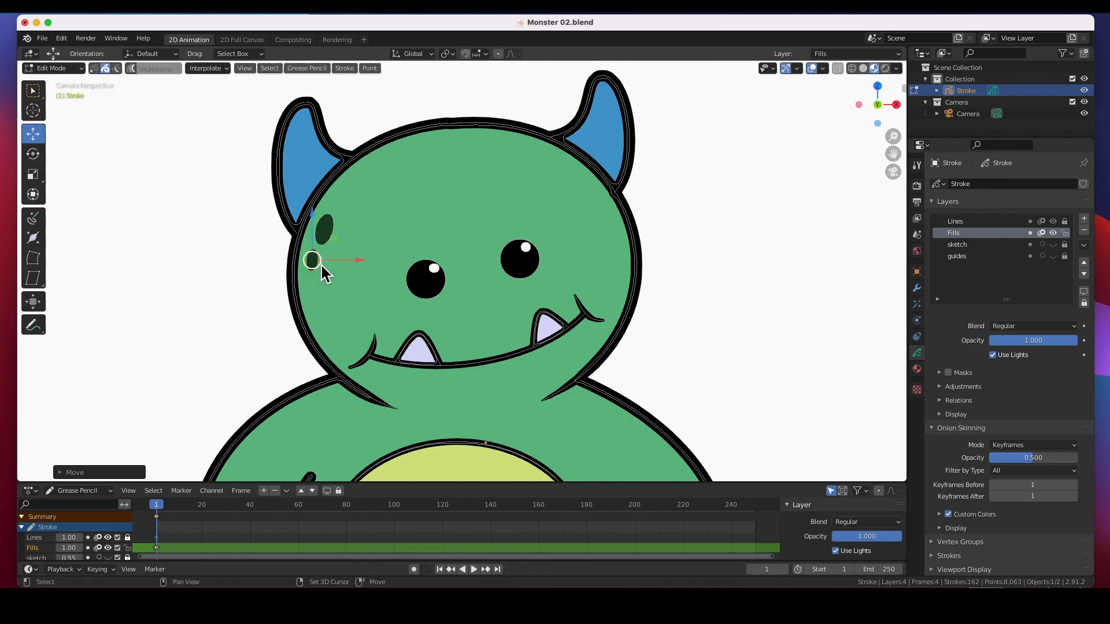
Duplicate the smaller head patch to its right, rotate and shrink the copy, and nudge it left to complete a three-patch cluster
{"action": "key", "text": "shift+d"}
{"action": "left_click", "coordinate": [344, 270]}
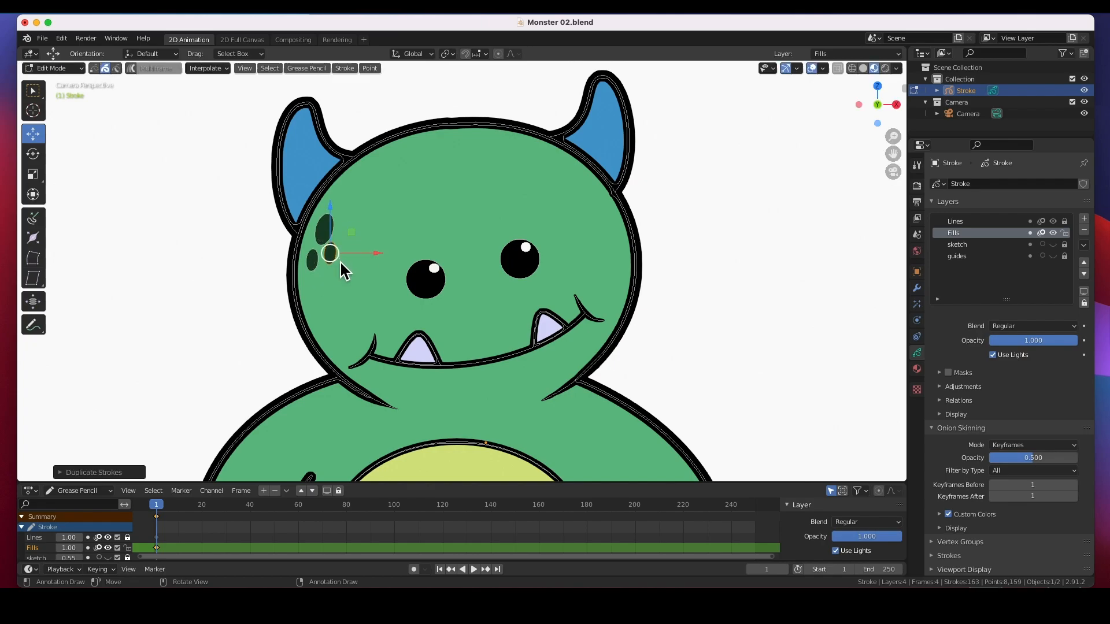
{"action": "key", "text": "r"}
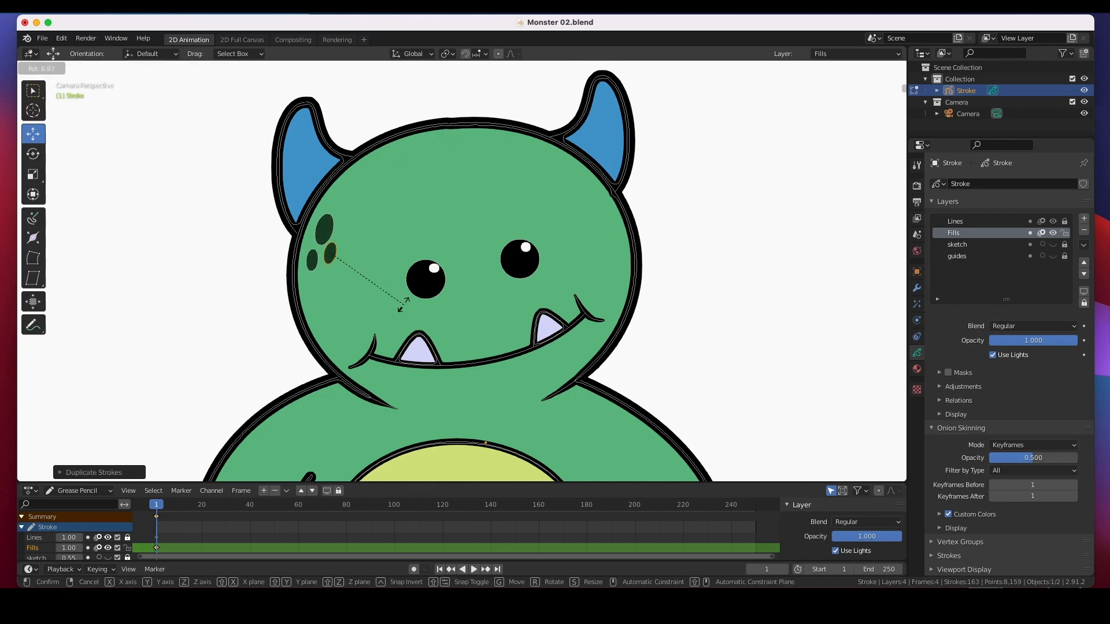
{"action": "left_click", "coordinate": [403, 304]}
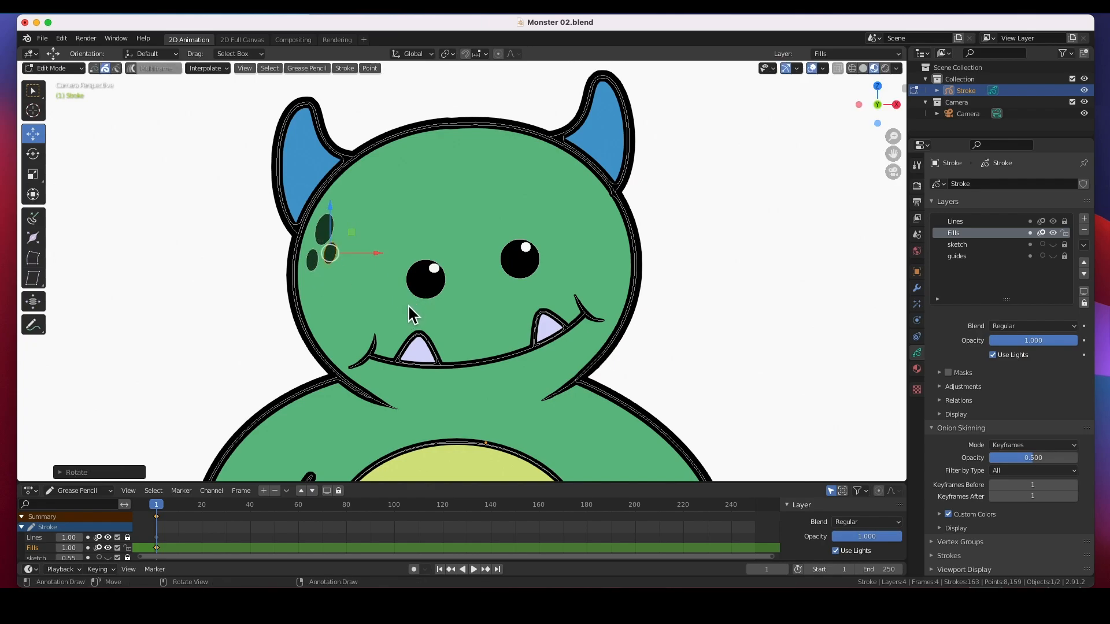
{"action": "key", "text": "s"}
{"action": "left_click", "coordinate": [386, 293]}
{"action": "key", "text": "g"}
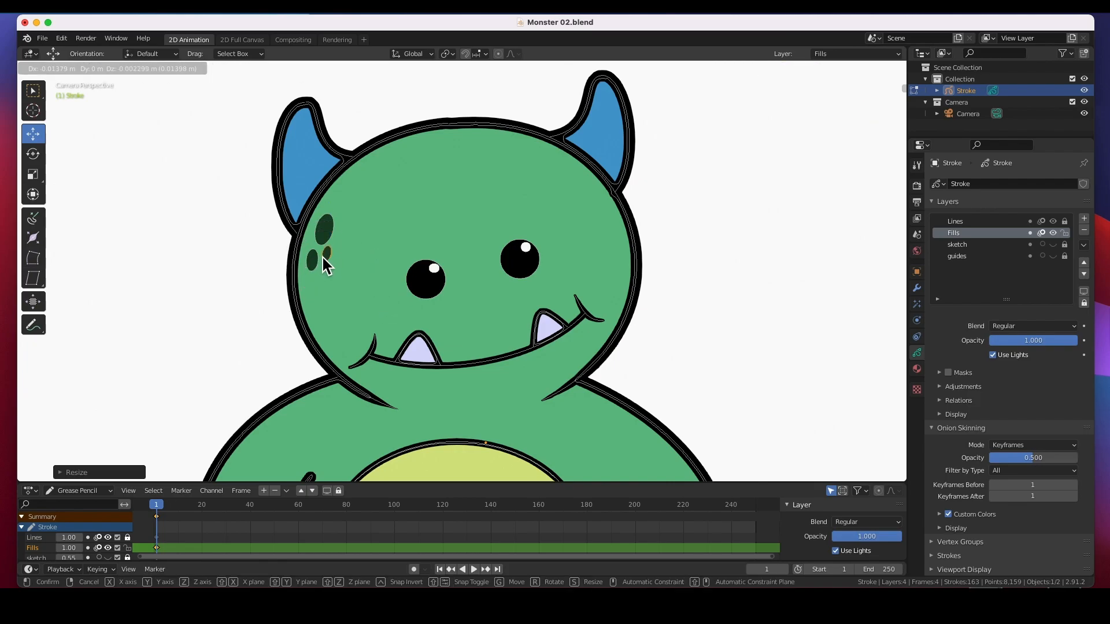
{"action": "left_click", "coordinate": [322, 258]}
{"action": "left_click", "coordinate": [666, 341]}
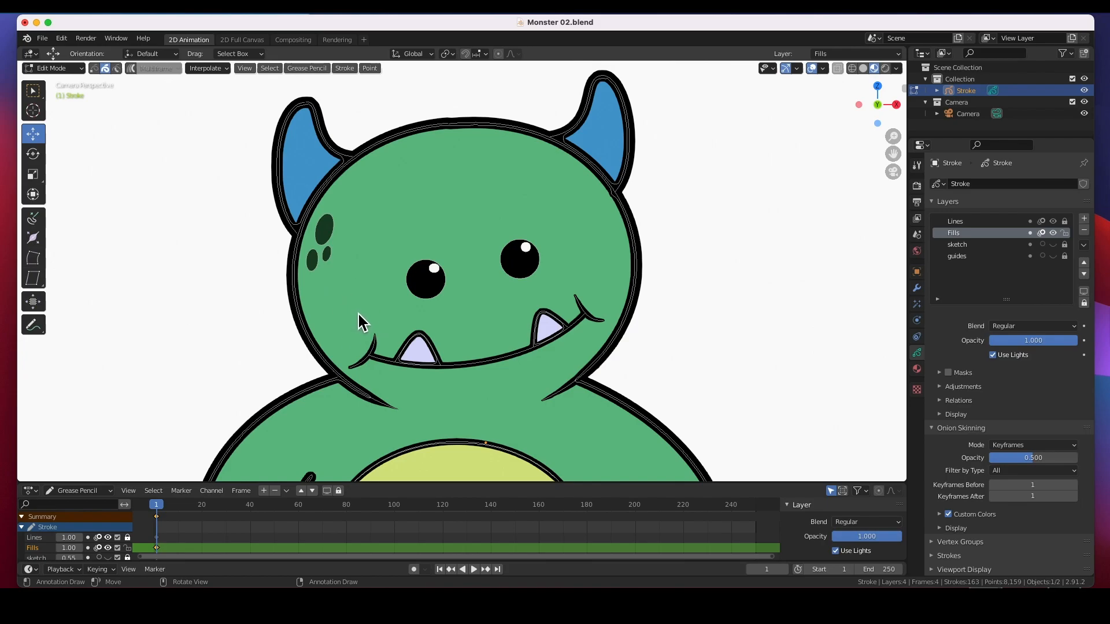
Duplicate the lower left head patch onto the left shoulder, rotate it to follow the shoulder's slope and position it near the neck
{"action": "middle_click_drag", "start_coordinate": [356, 319], "coordinate": [389, 253], "text": "shift"}
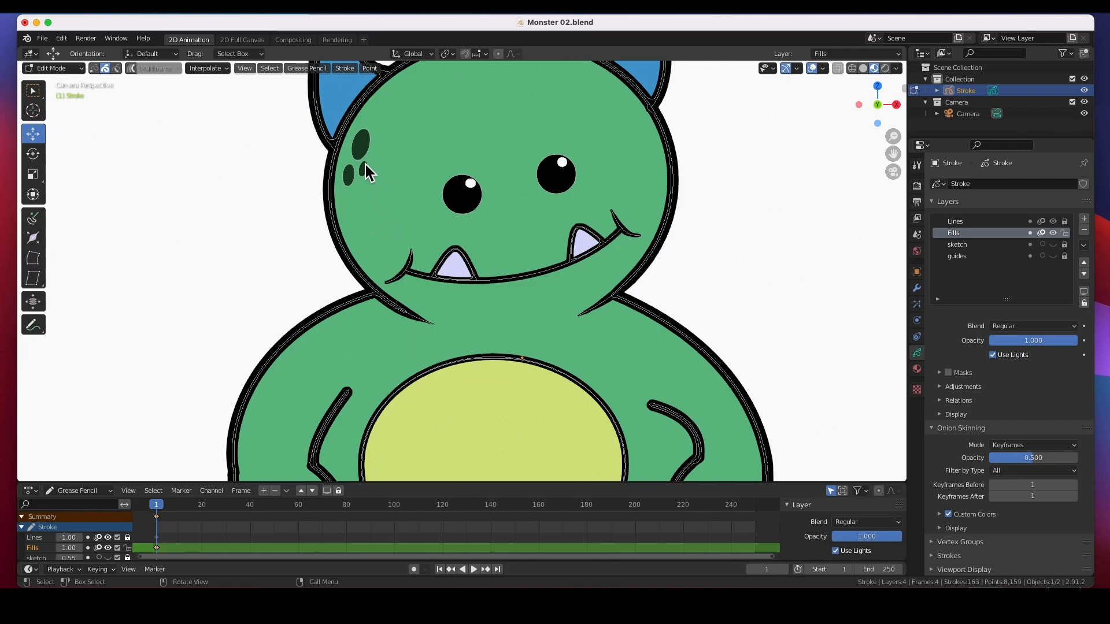
{"action": "left_click", "coordinate": [352, 175]}
{"action": "key", "text": "shift+d"}
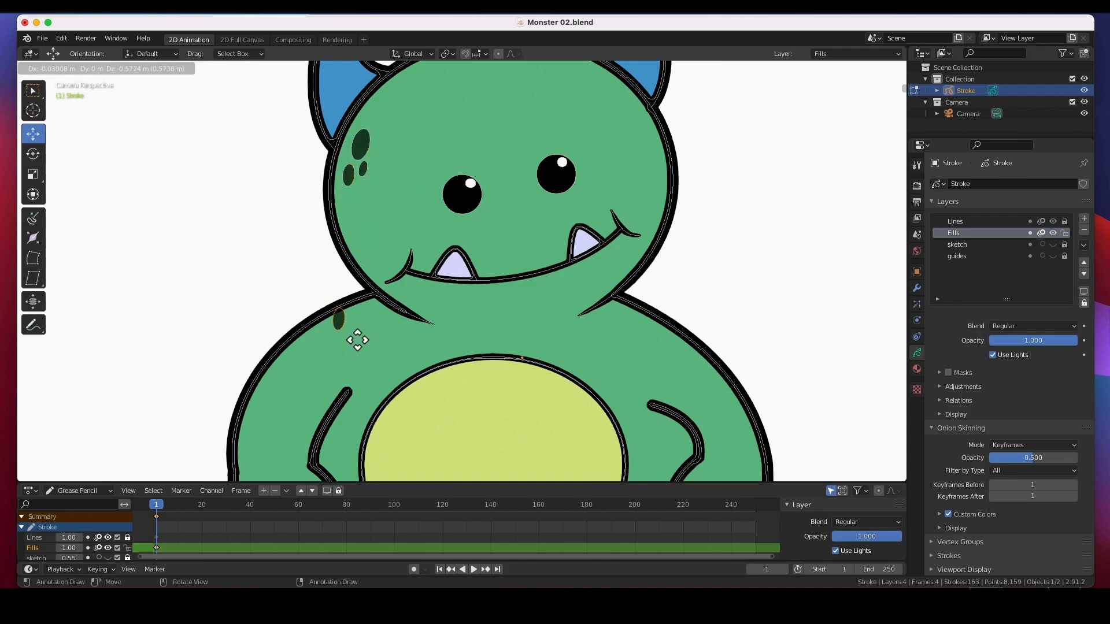
{"action": "left_click", "coordinate": [357, 340]}
{"action": "key", "text": "r"}
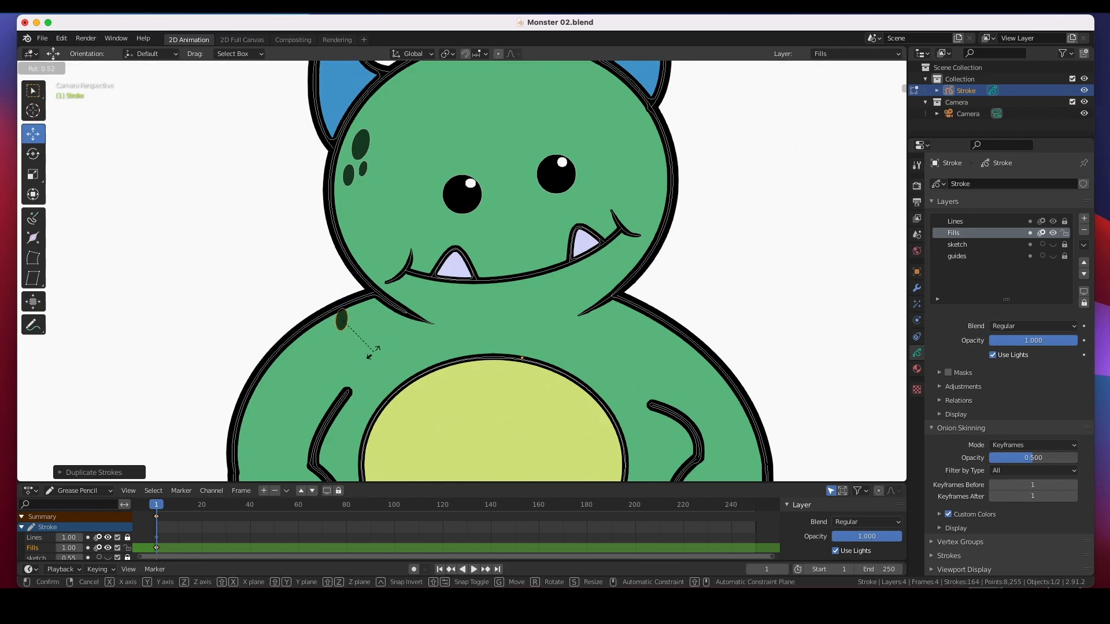
{"action": "left_click", "coordinate": [341, 373]}
{"action": "left_click_drag", "start_coordinate": [349, 315], "coordinate": [360, 312]}
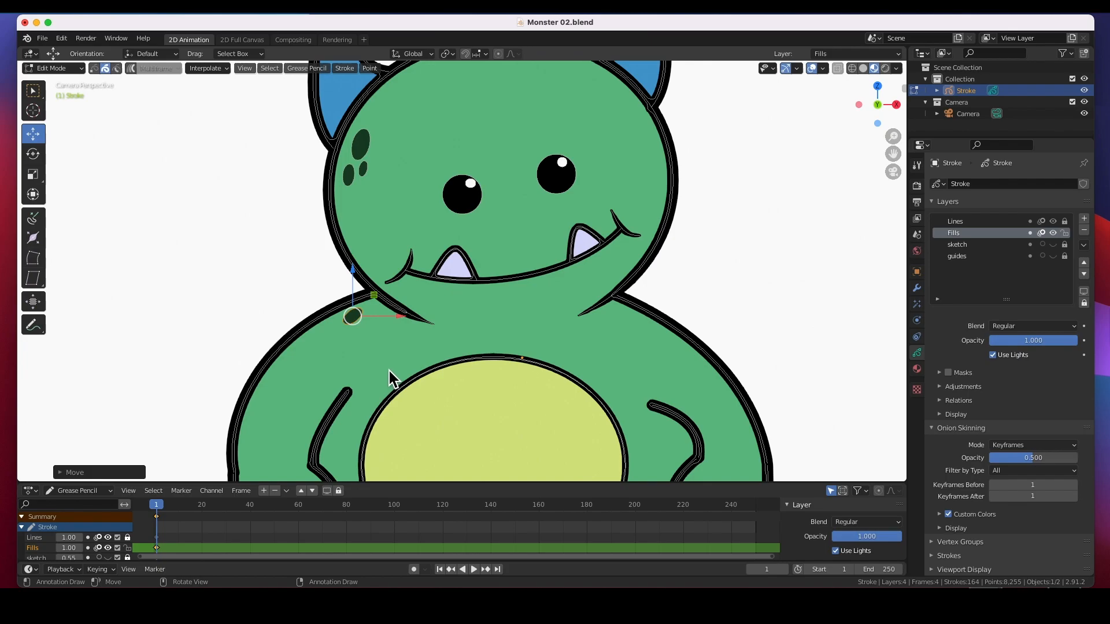
{"action": "key", "text": "r"}
{"action": "left_click", "coordinate": [368, 367]}
Duplicate the left shoulder patch down along the shoulder outline and scale the copy down
{"action": "key", "text": "g"}
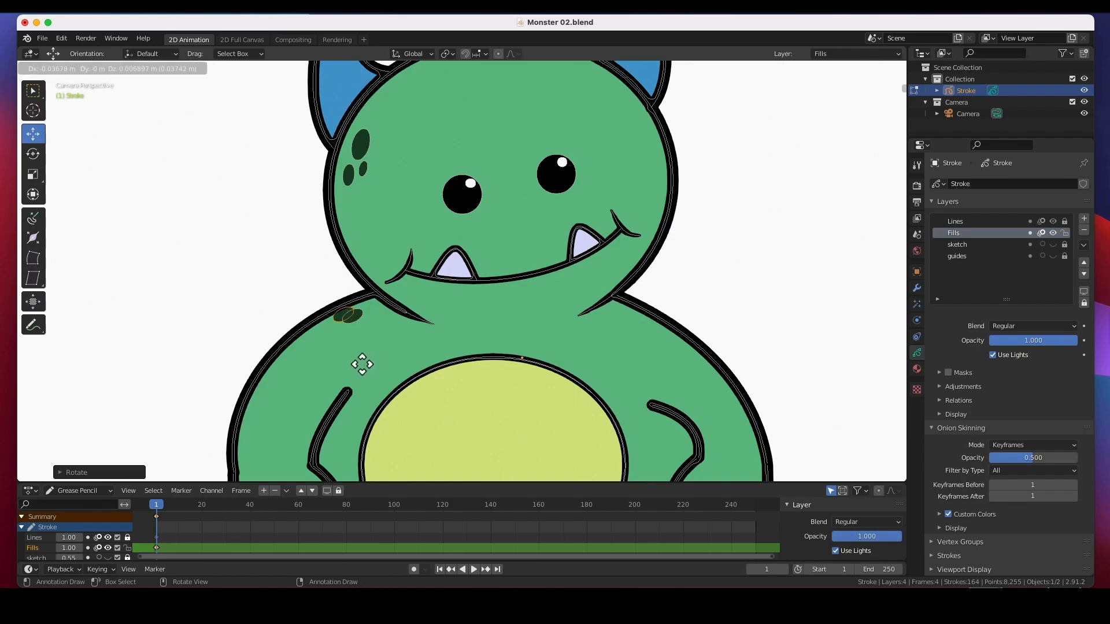
{"action": "left_click", "coordinate": [347, 367]}
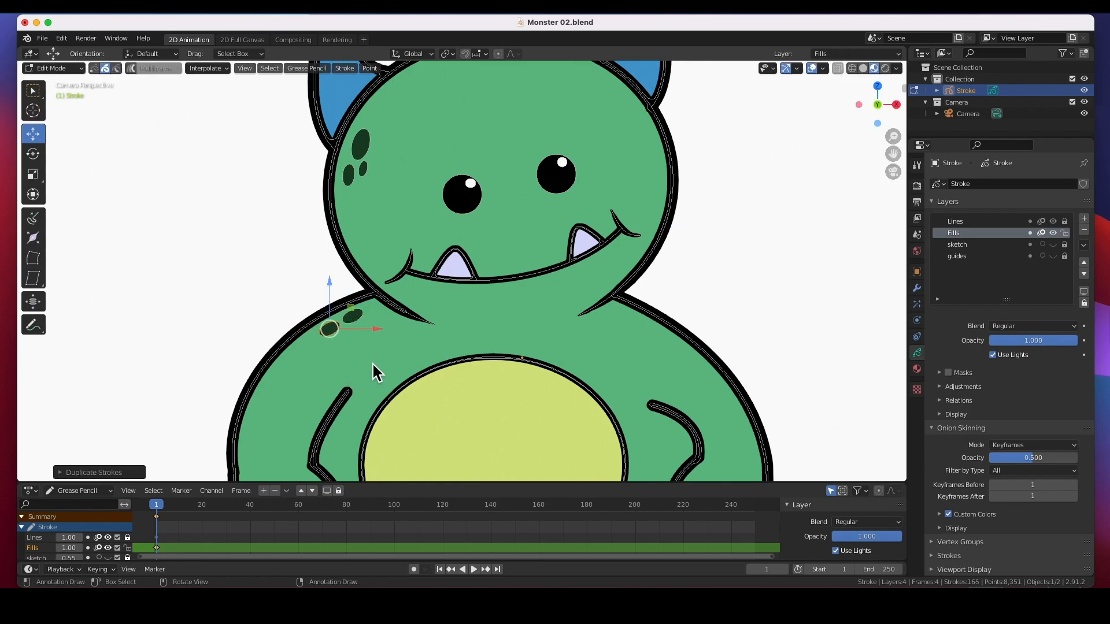
{"action": "key", "text": "s"}
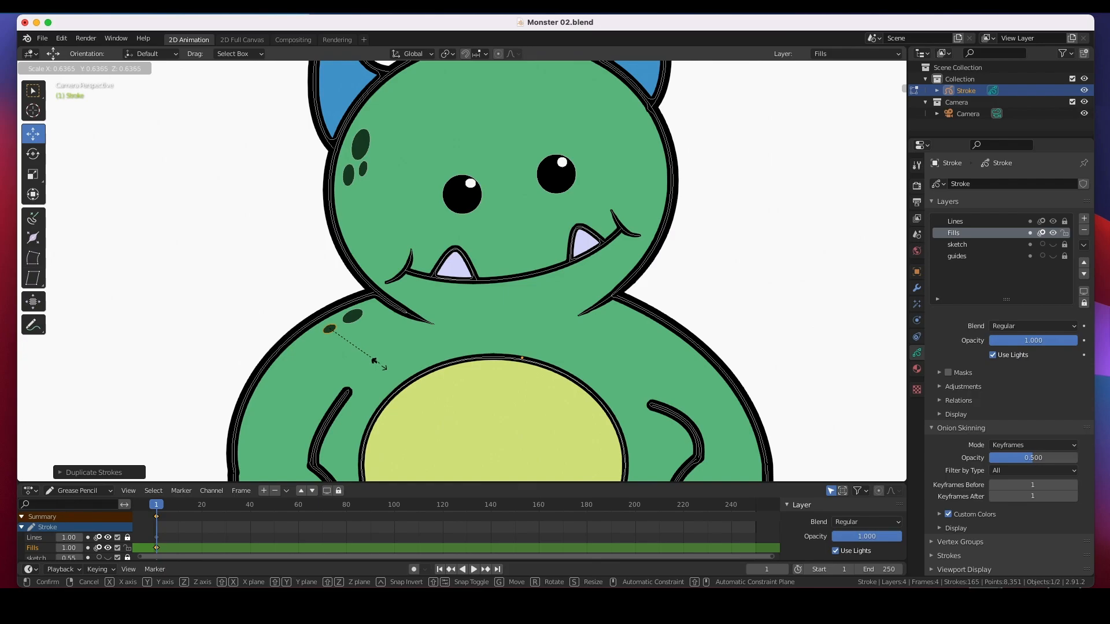
{"action": "left_click", "coordinate": [381, 363]}
Duplicate the small shoulder patch to its right, beneath the larger patch, and scale the copy down slightly
{"action": "key", "text": "shift+d"}
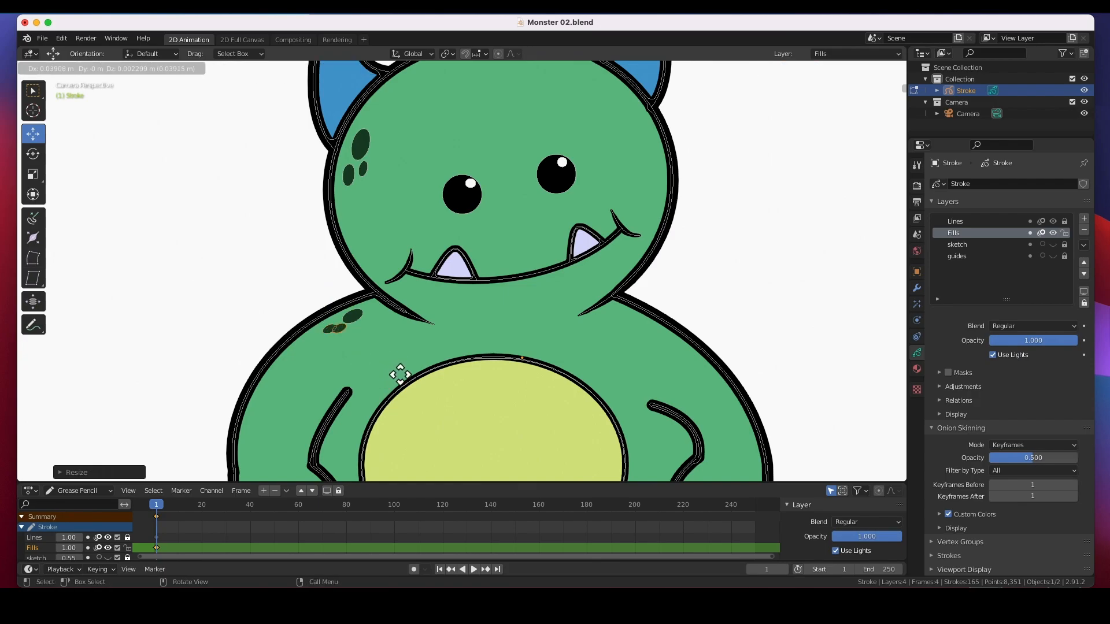
{"action": "left_click", "coordinate": [394, 379]}
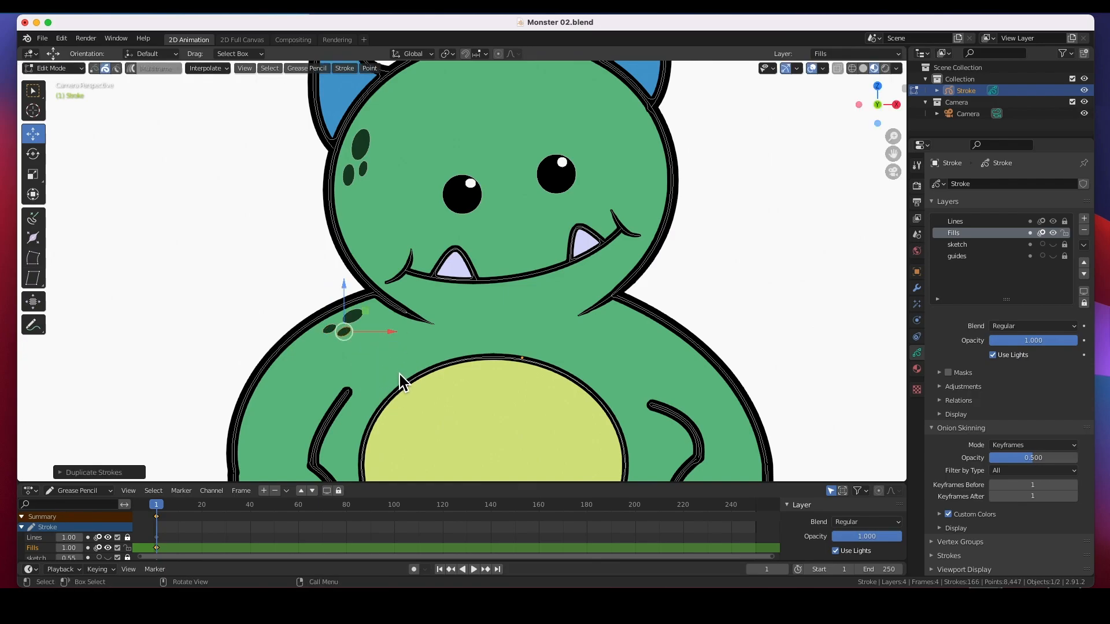
{"action": "key", "text": "s"}
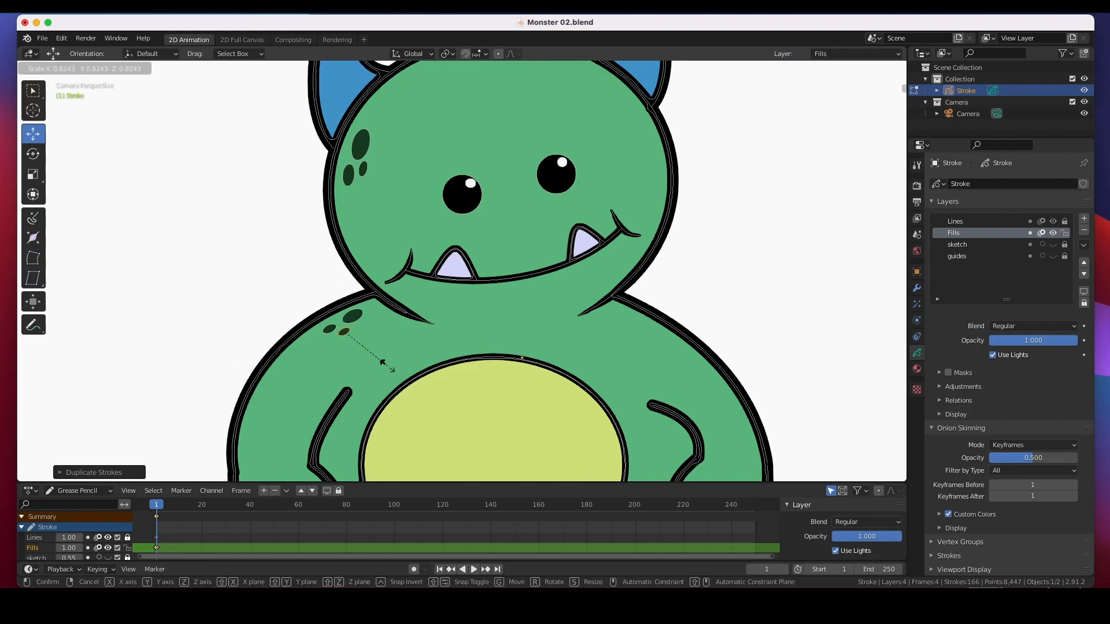
{"action": "left_click", "coordinate": [389, 376]}
Duplicate the largest left shoulder patch onto the right shoulder near the neck and rotate it to follow that shoulder's slope
{"action": "left_click", "coordinate": [332, 331]}
{"action": "left_click", "coordinate": [361, 320]}
{"action": "key", "text": "g"}
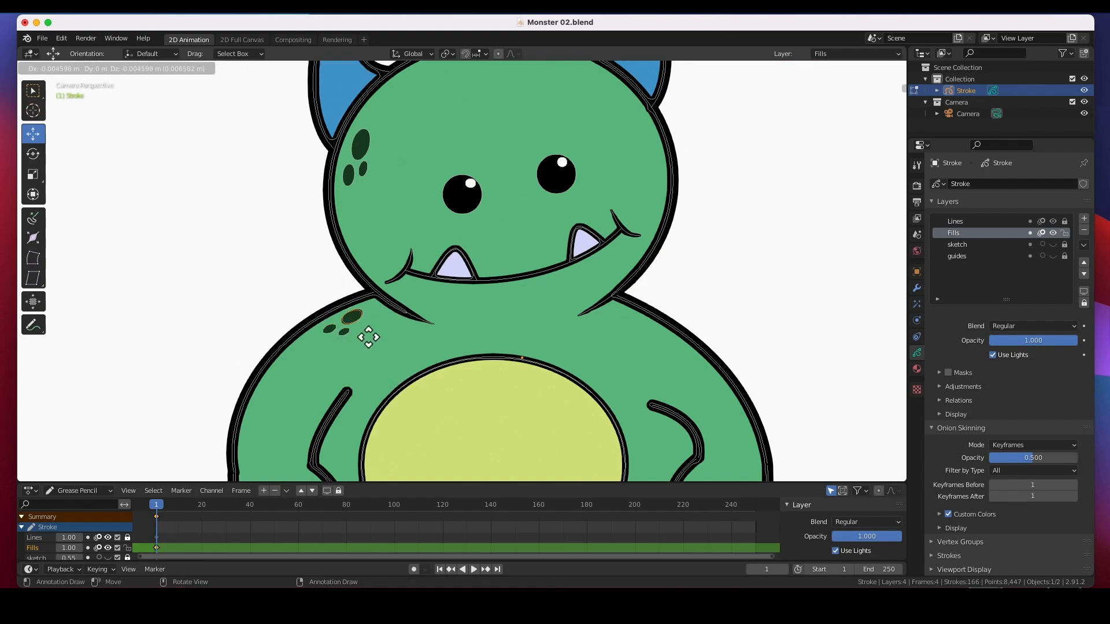
{"action": "left_click", "coordinate": [635, 335]}
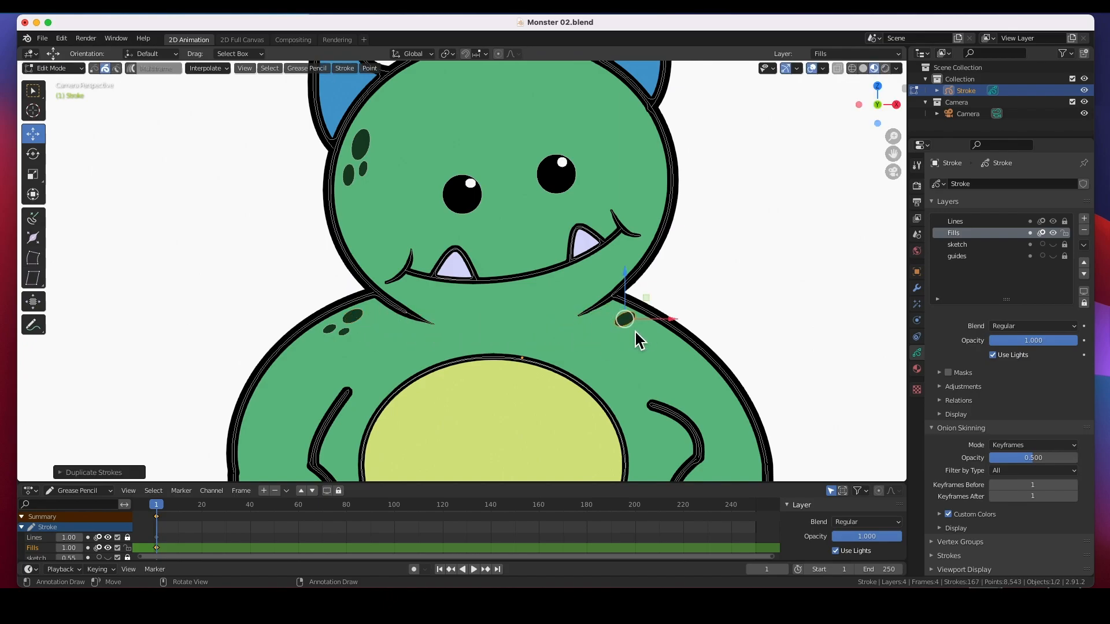
{"action": "key", "text": "r"}
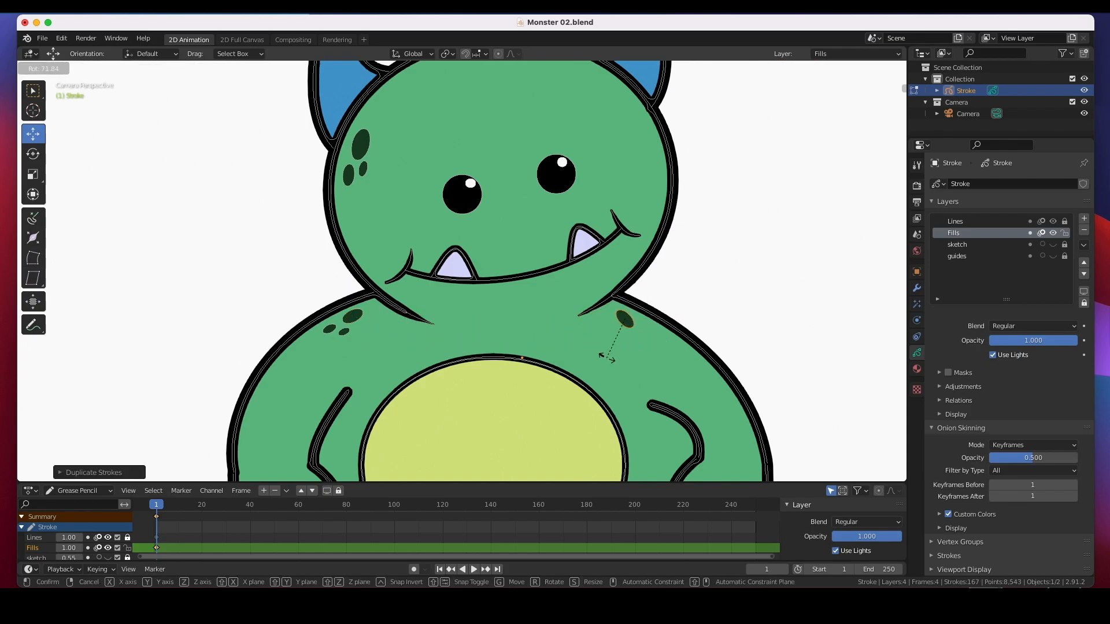
{"action": "left_click", "coordinate": [619, 358]}
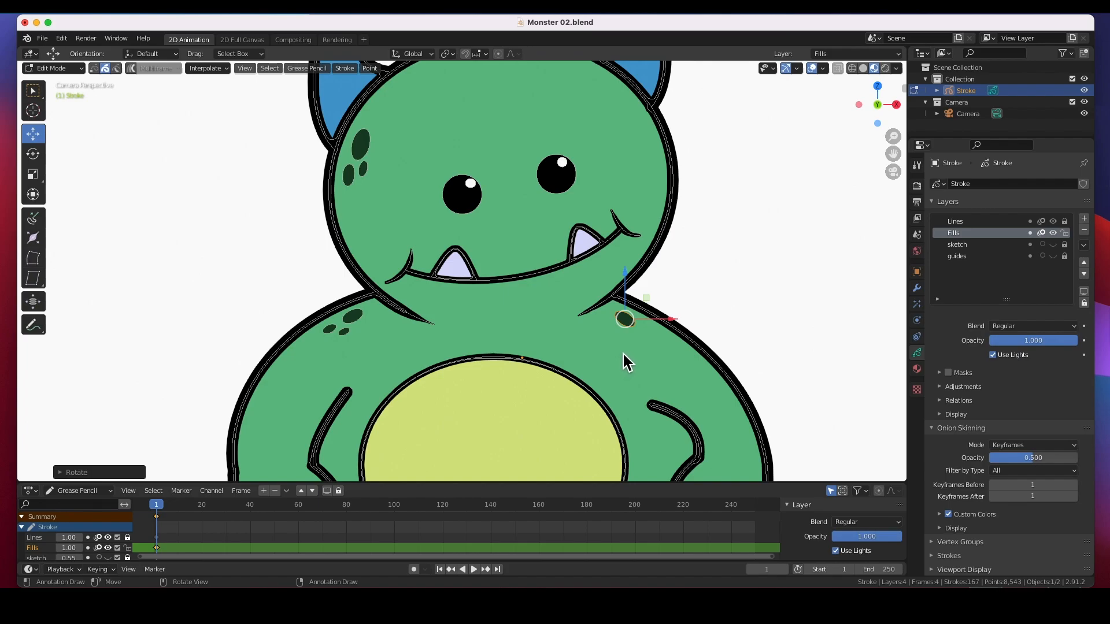
Duplicate the right shoulder patch, place the copy beside it along the shoulder outline and scale it down
{"action": "key", "text": "shift+d"}
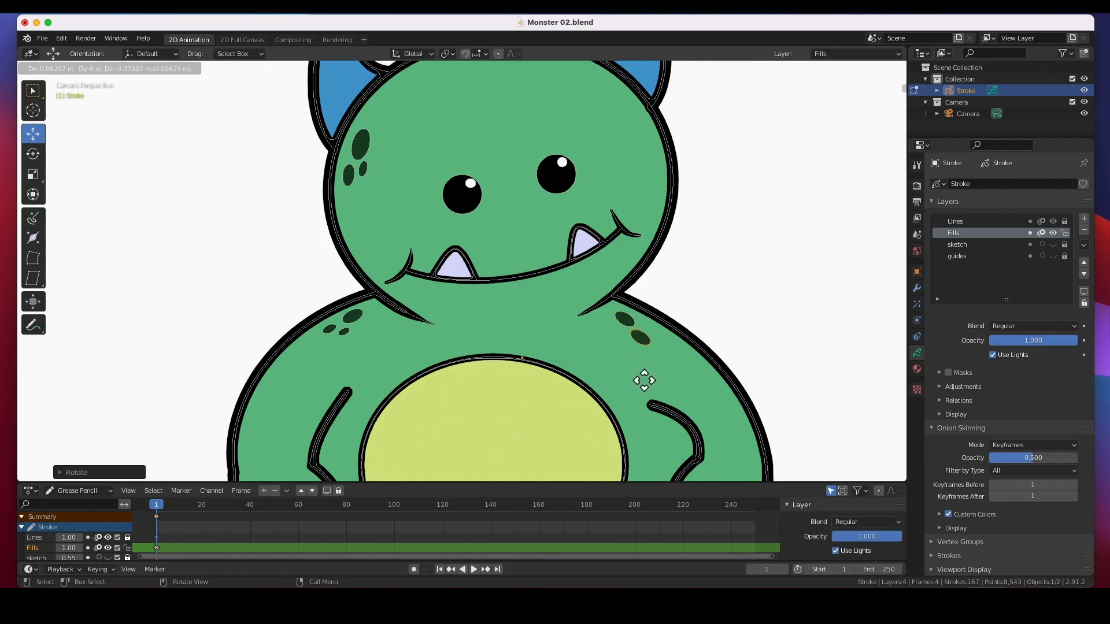
{"action": "left_click", "coordinate": [644, 380]}
{"action": "left_click_drag", "start_coordinate": [642, 339], "coordinate": [655, 327]}
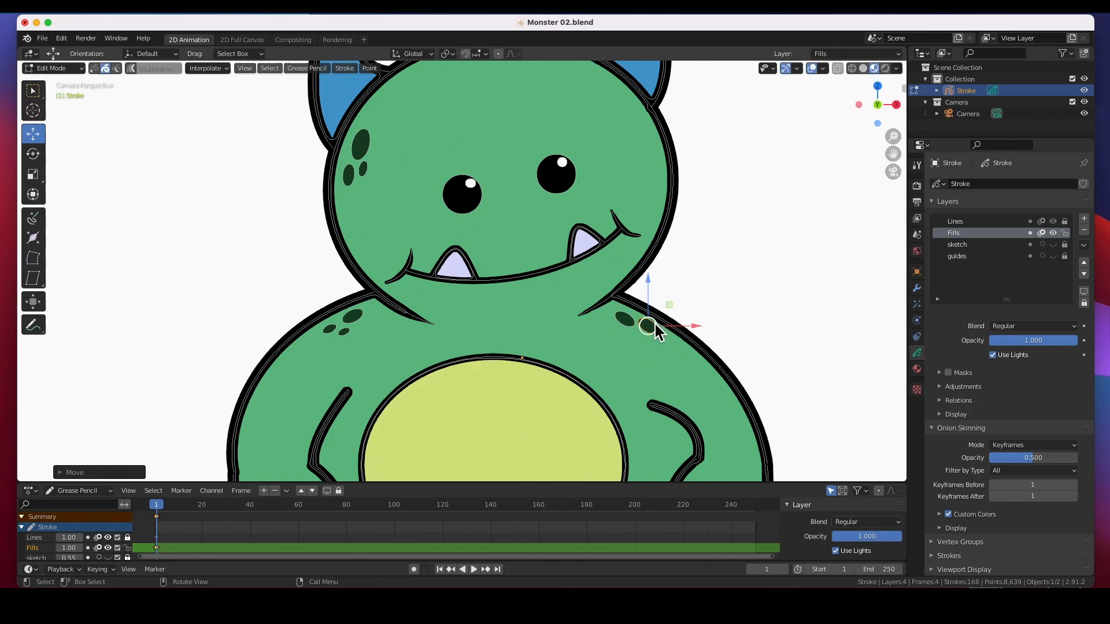
{"action": "key", "text": "s"}
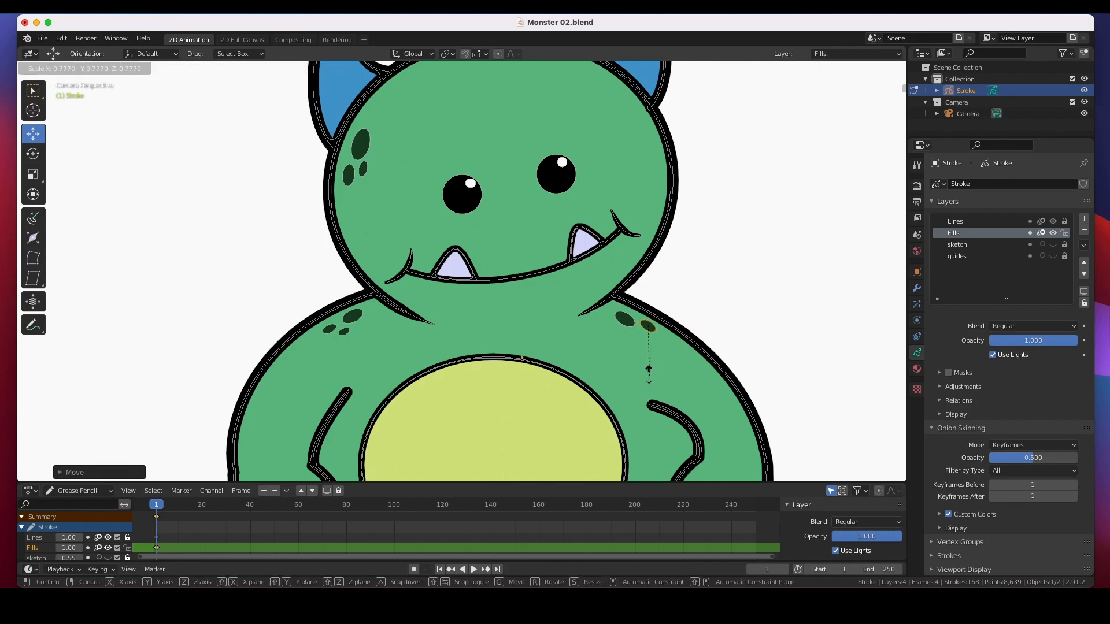
{"action": "left_click", "coordinate": [649, 374]}
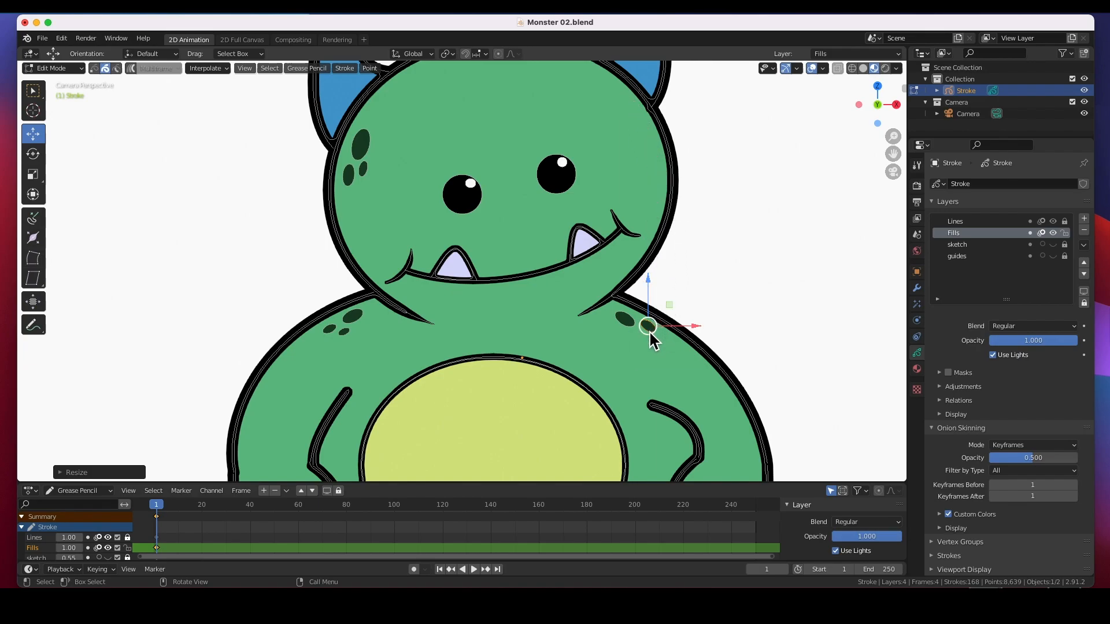
Duplicate the smaller right shoulder patch up to the right edge of the head below the horn and rotate it to follow the outline
{"action": "left_click_drag", "start_coordinate": [650, 329], "coordinate": [652, 159]}
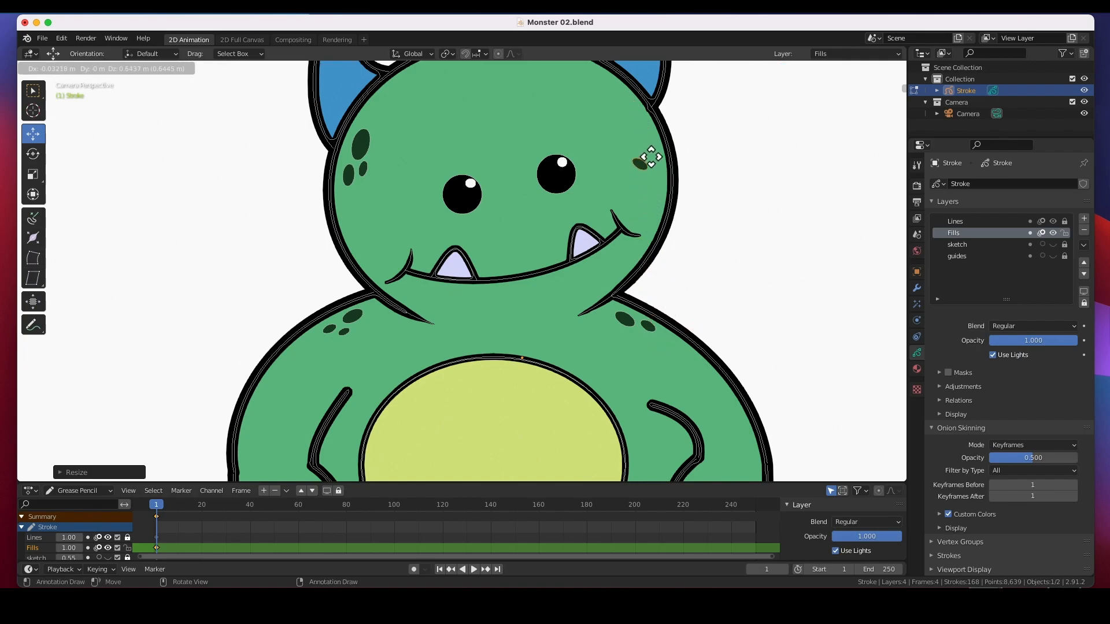
{"action": "left_click", "coordinate": [653, 136]}
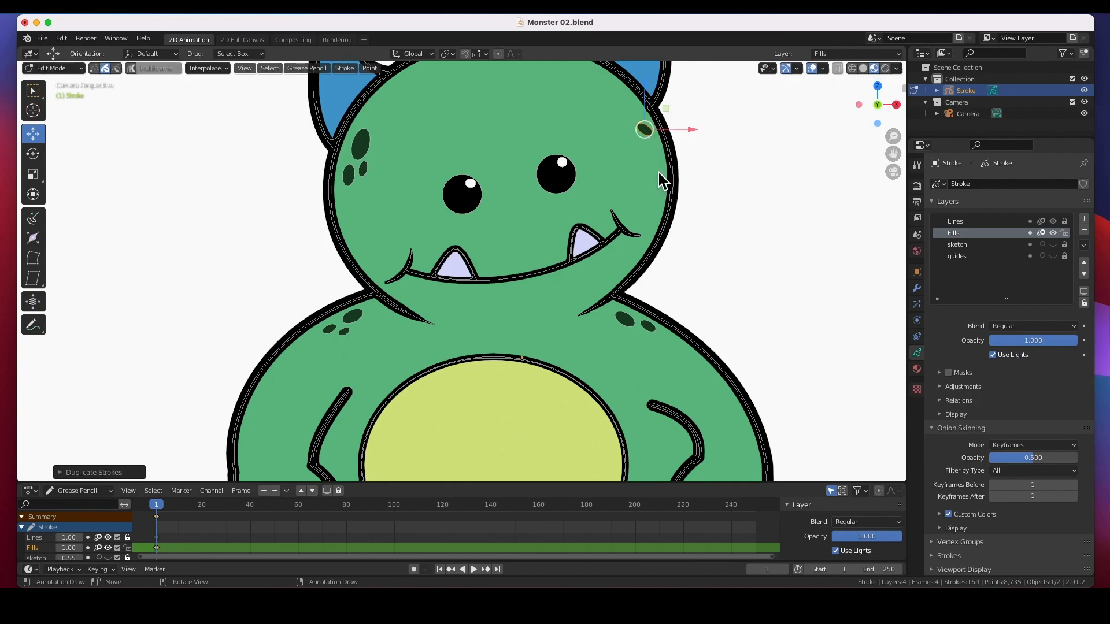
{"action": "key", "text": "r"}
{"action": "left_click", "coordinate": [640, 183]}
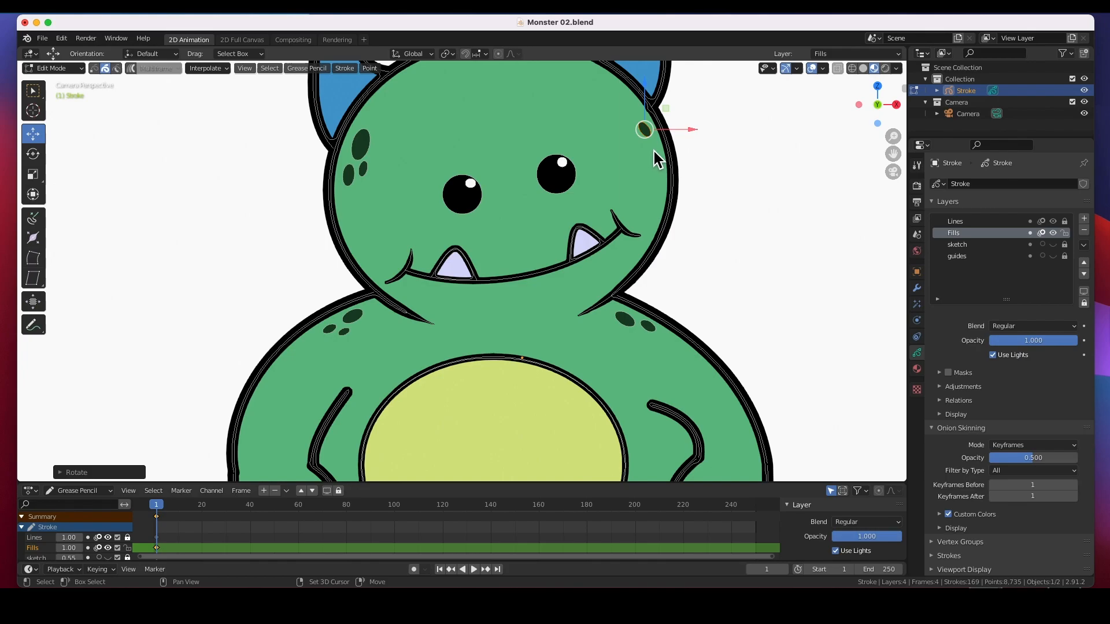
Duplicate the right head patch just below itself, rotate the copy along the head outline and scale it down
{"action": "key", "text": "shift+d"}
{"action": "left_click", "coordinate": [651, 167]}
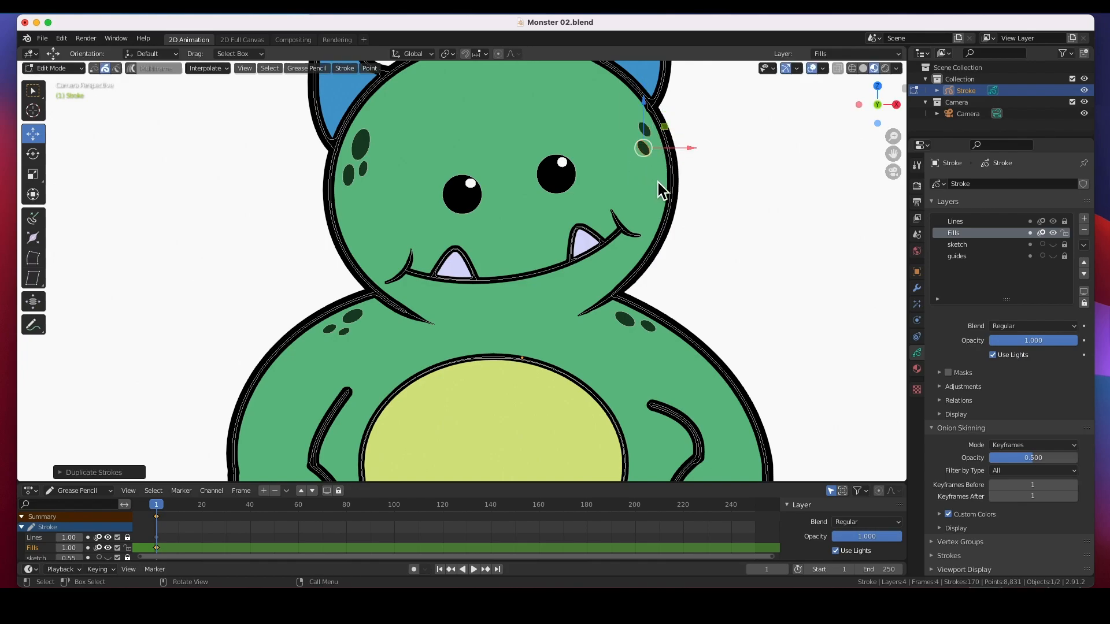
{"action": "key", "text": "r"}
{"action": "left_click", "coordinate": [652, 194]}
{"action": "key", "text": "s"}
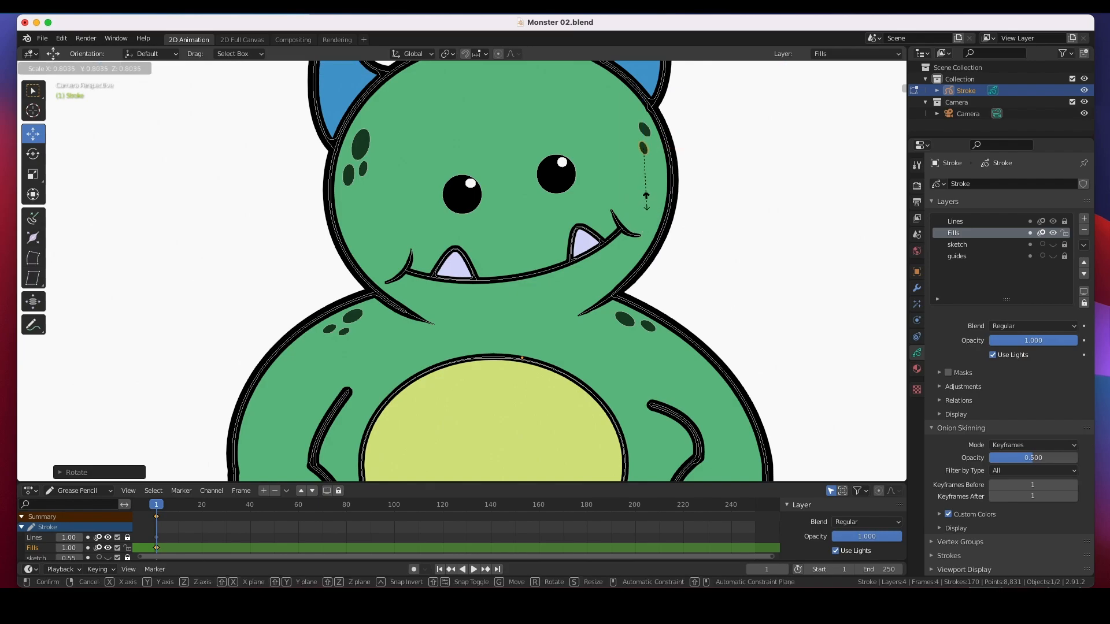
{"action": "left_click", "coordinate": [651, 202]}
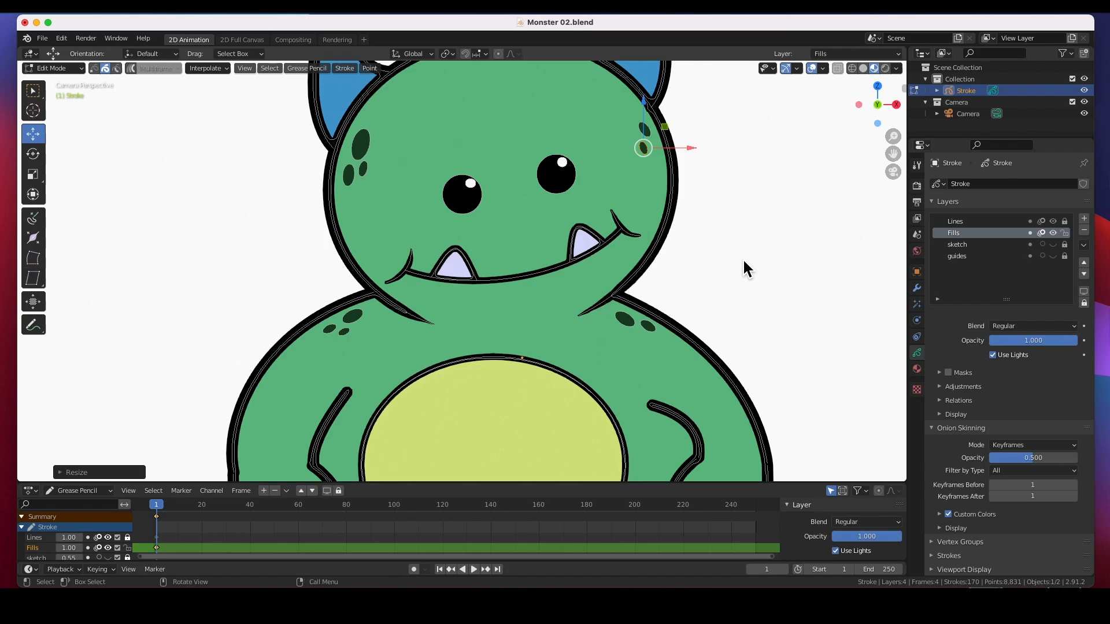
Return the monster drawing to Draw mode and save the file
{"action": "scroll", "coordinate": [742, 257], "scroll_direction": "down", "scroll_amount": 6}
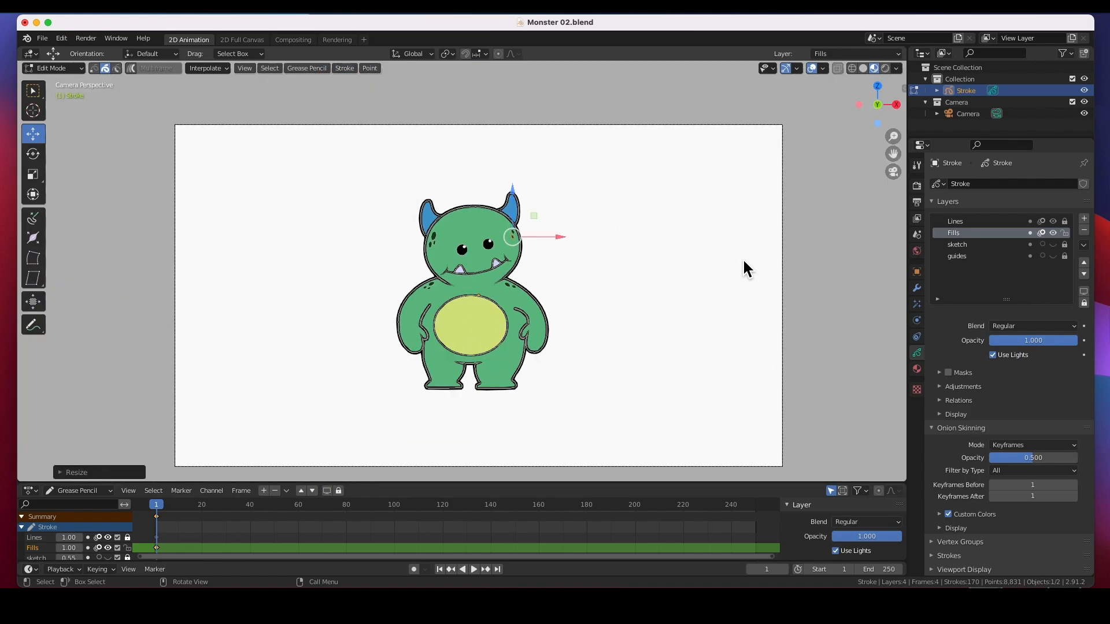
{"action": "left_click", "coordinate": [78, 71]}
{"action": "left_click", "coordinate": [71, 123]}
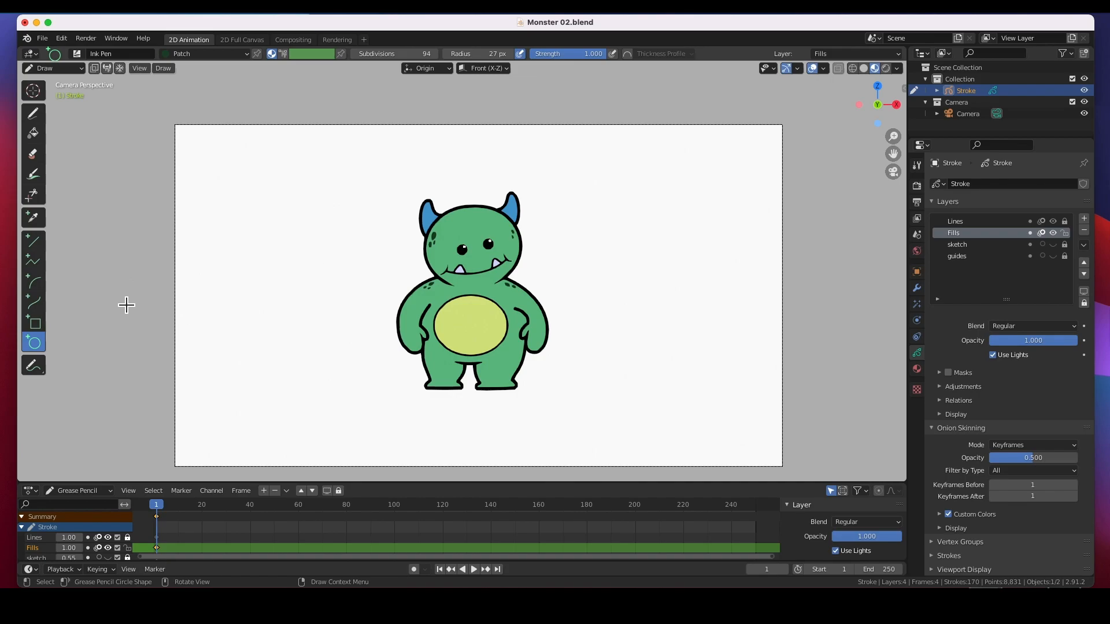
{"action": "key", "text": "super+s"}
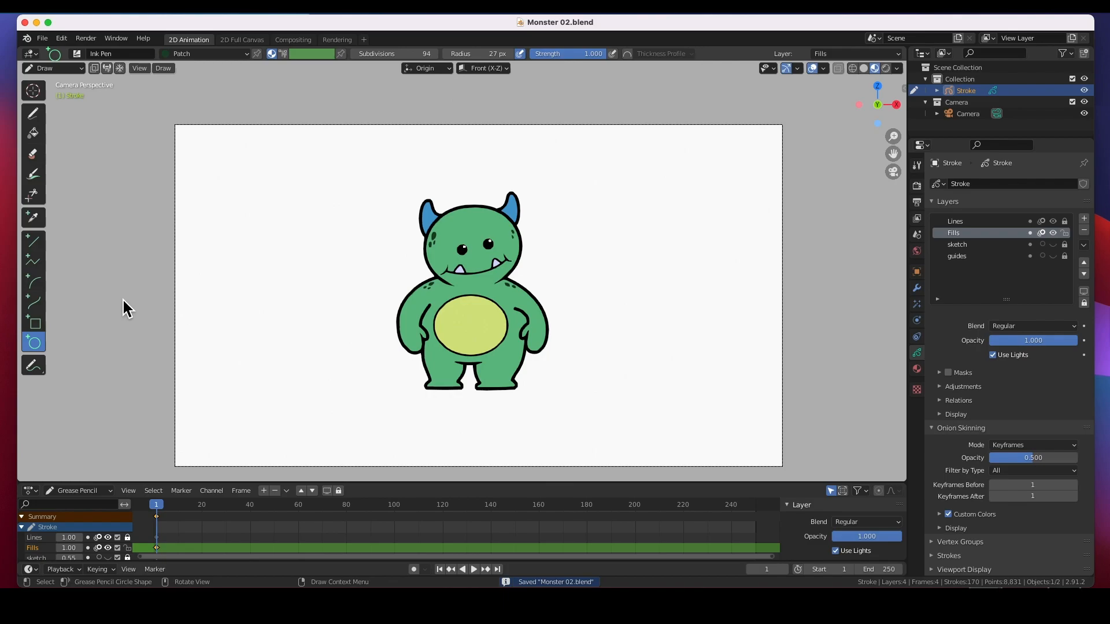
Switch to Object Mode and add a mesh plane to the scene
{"action": "left_click", "coordinate": [81, 72]}
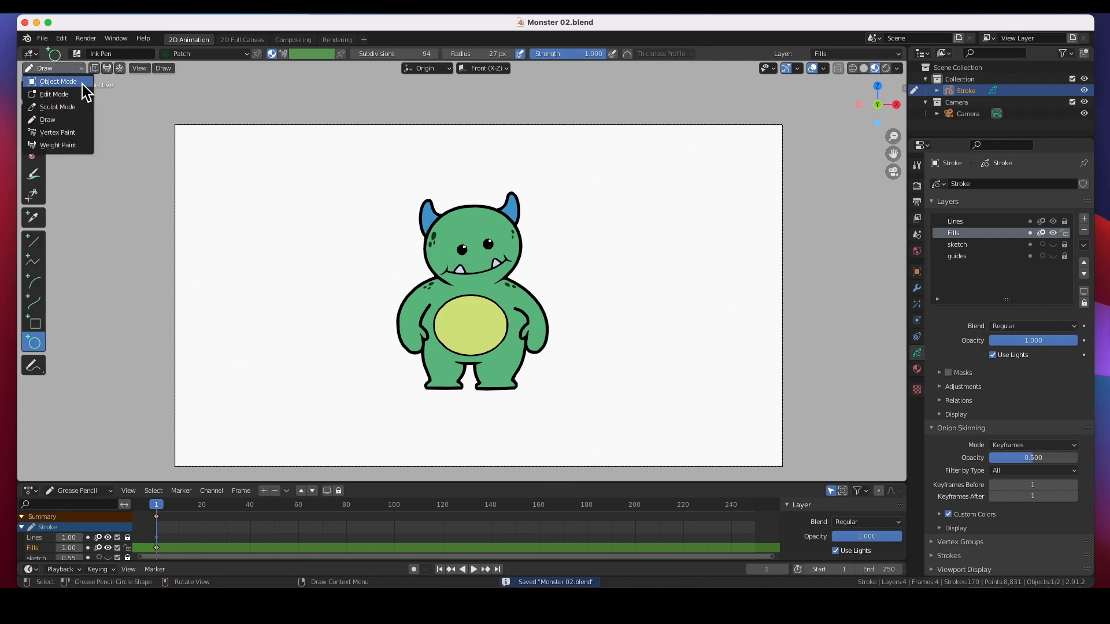
{"action": "left_click", "coordinate": [84, 82]}
{"action": "left_click", "coordinate": [151, 69]}
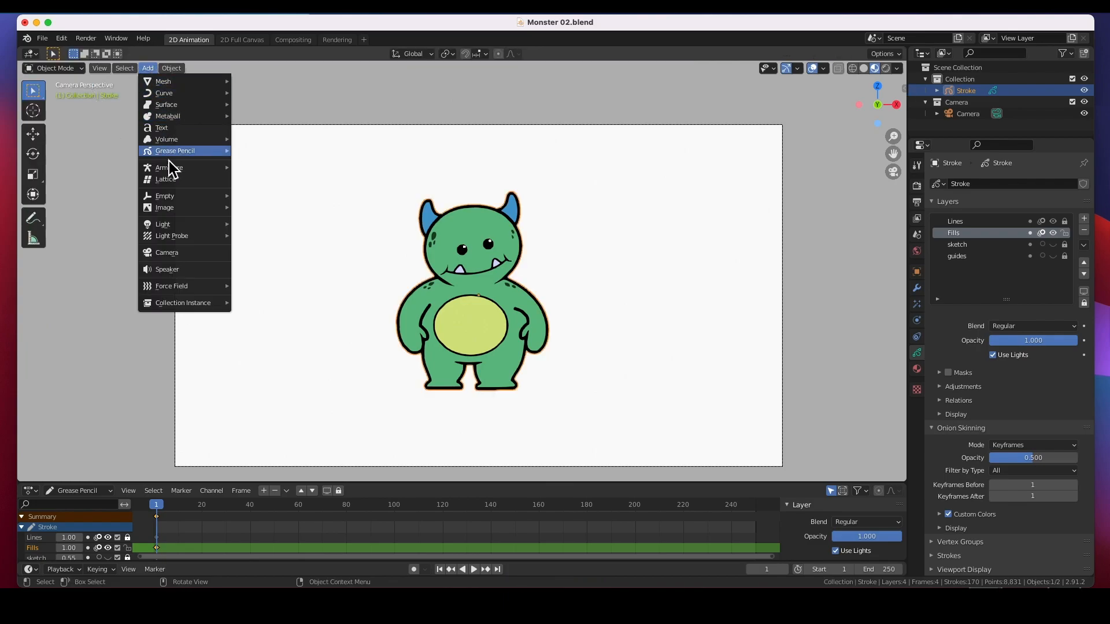
{"action": "mouse_move", "coordinate": [180, 85]}
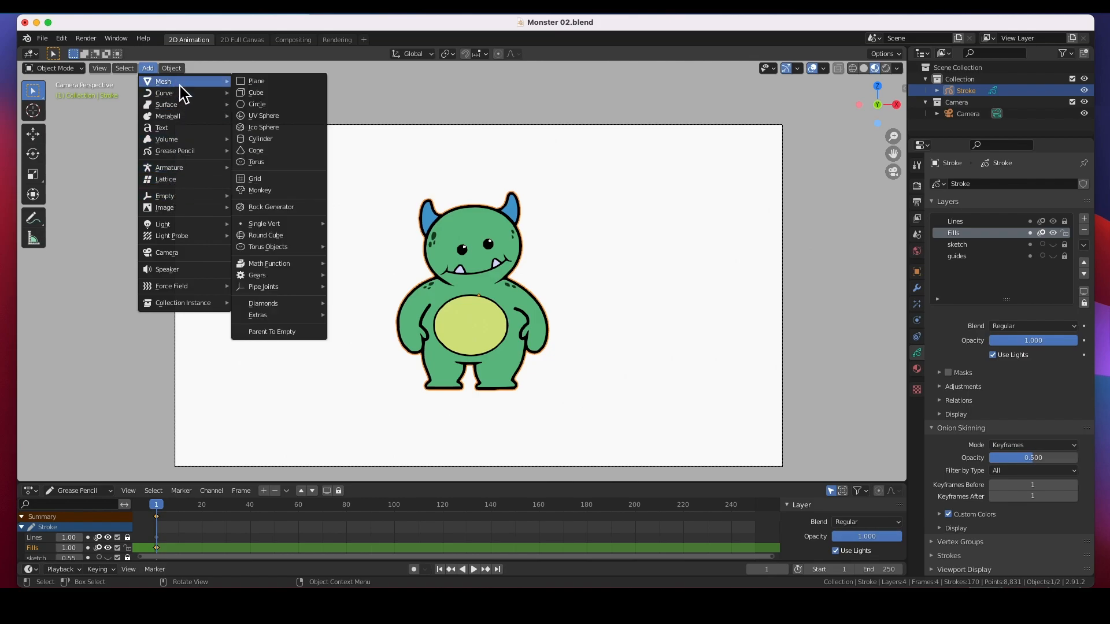
{"action": "left_click", "coordinate": [266, 87]}
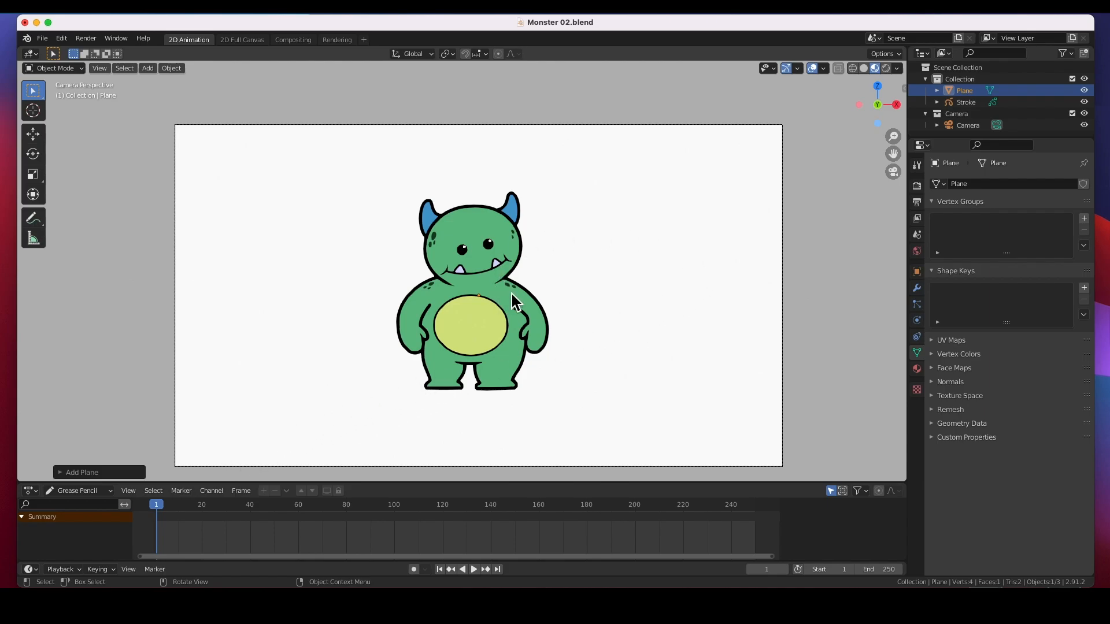
Rotate the plane 90° about the global X axis so that it stands upright
{"action": "middle_click_drag", "start_coordinate": [643, 274], "coordinate": [595, 324]}
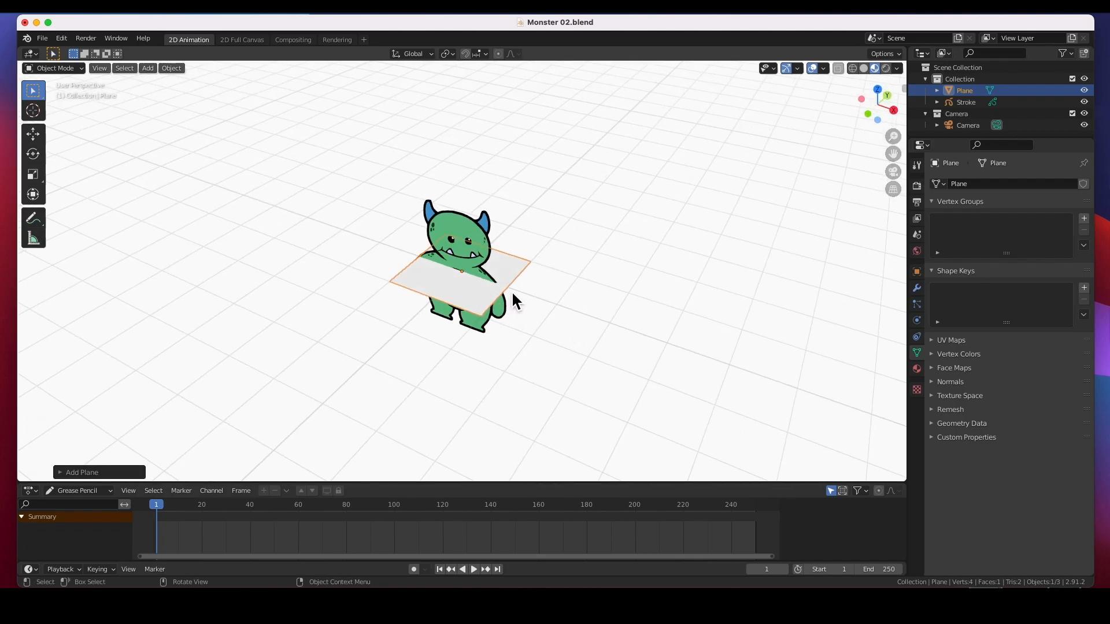
{"action": "left_click", "coordinate": [33, 154]}
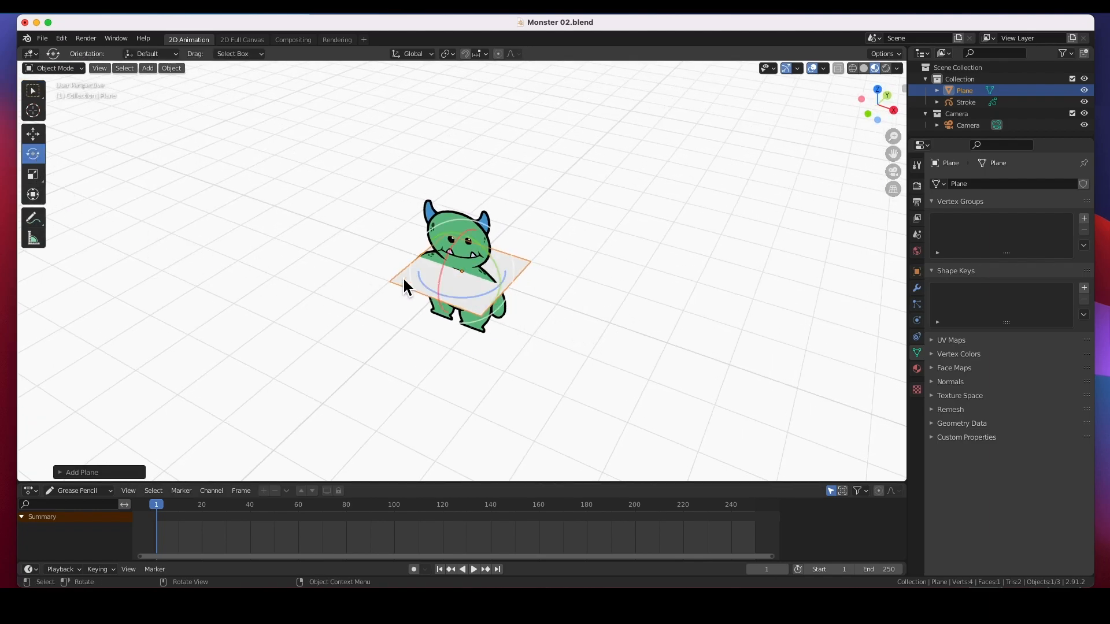
{"action": "left_click_drag", "start_coordinate": [446, 258], "coordinate": [356, 363]}
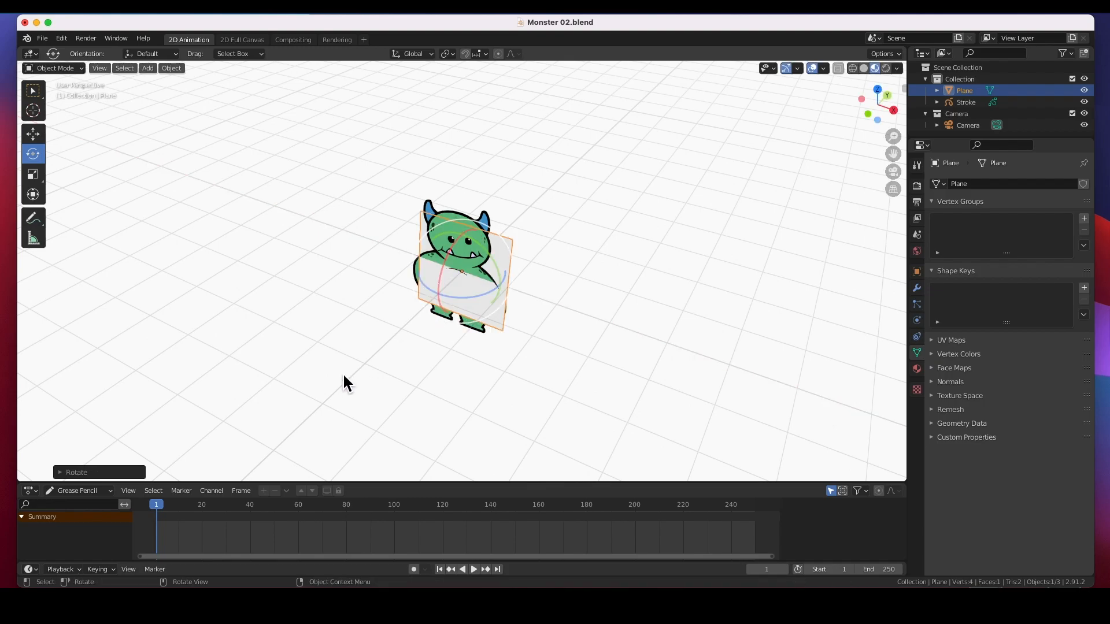
{"action": "left_click", "coordinate": [129, 473]}
{"action": "left_click_drag", "start_coordinate": [183, 439], "coordinate": [117, 434]}
{"action": "double_click", "coordinate": [160, 436]}
{"action": "left_click", "coordinate": [162, 435]}
{"action": "type", "text": "90"}
{"action": "key", "text": "Return"}
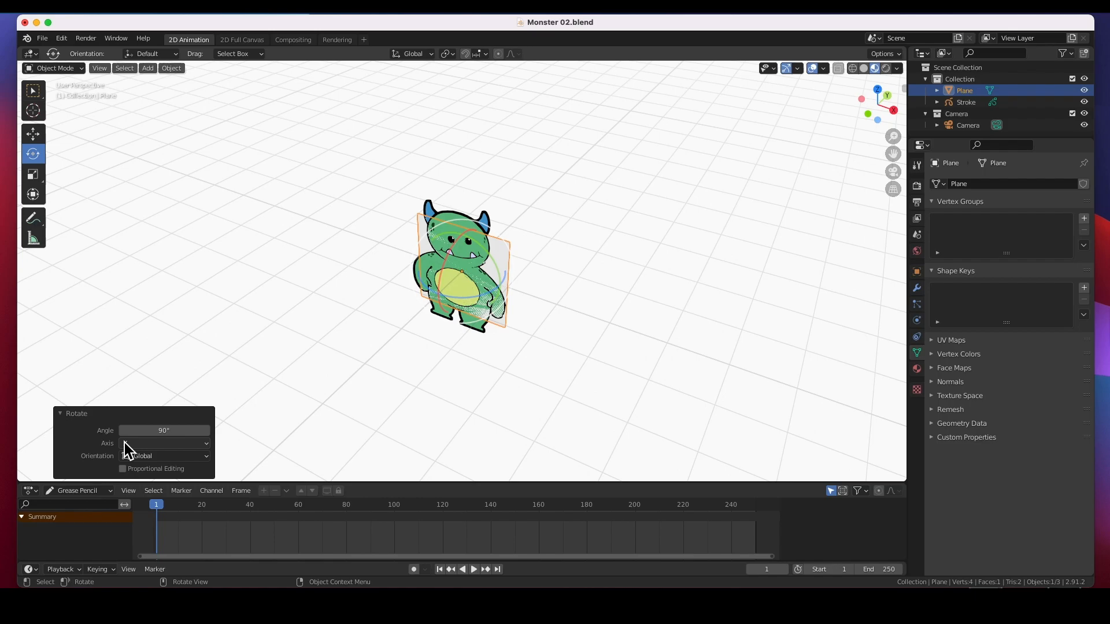
Move the plane about 1.08 m along Y behind the monster and return to the camera view
{"action": "left_click", "coordinate": [33, 134]}
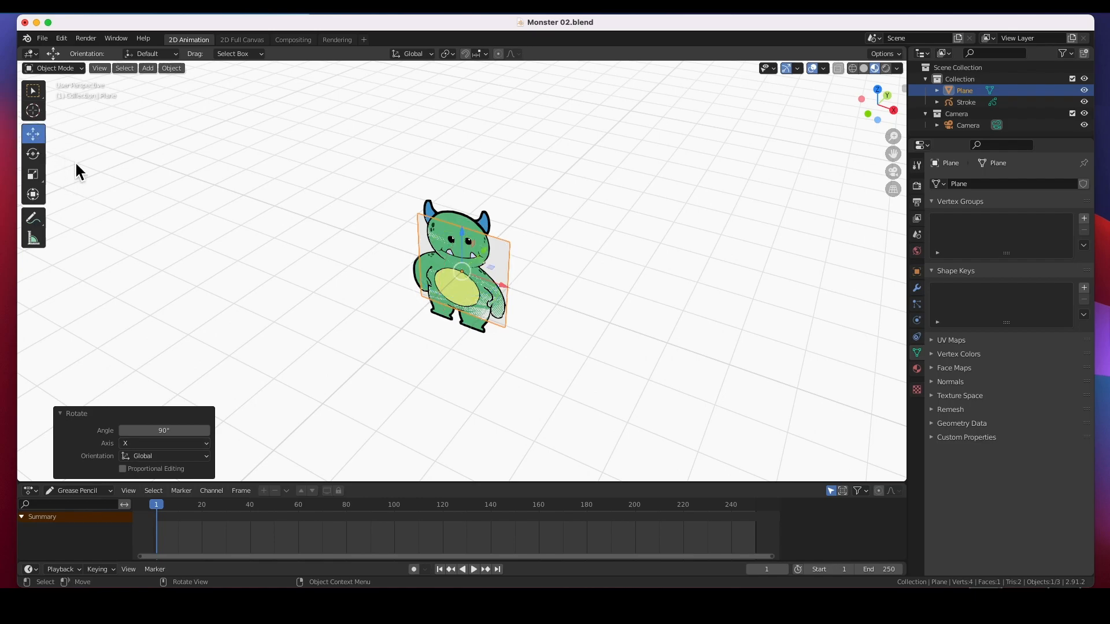
{"action": "left_click_drag", "start_coordinate": [487, 252], "coordinate": [528, 223]}
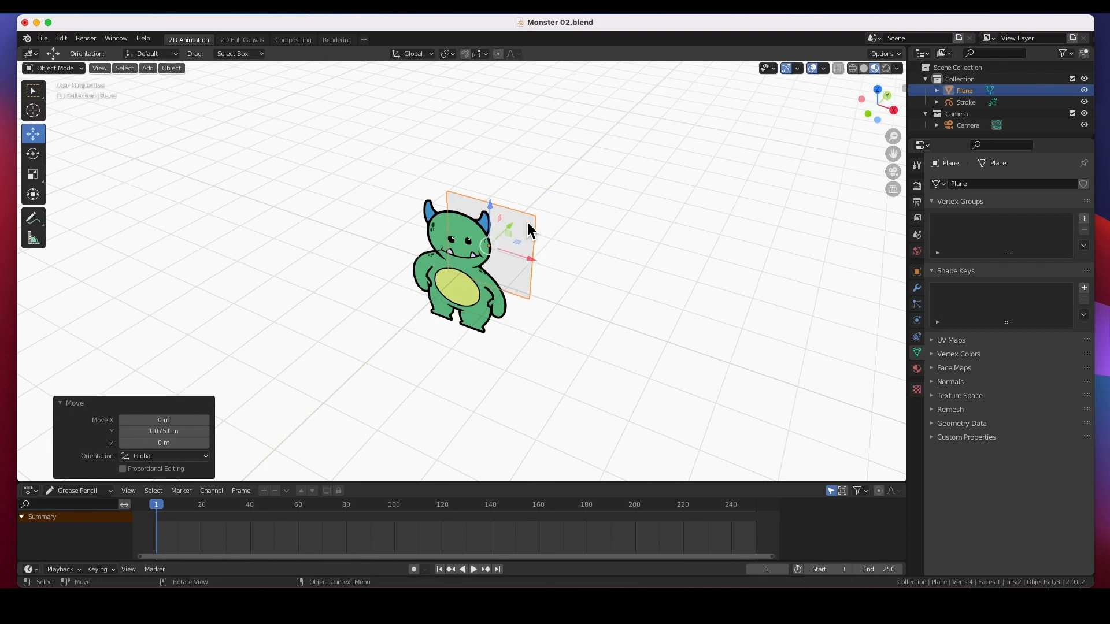
{"action": "key", "text": "KP_0"}
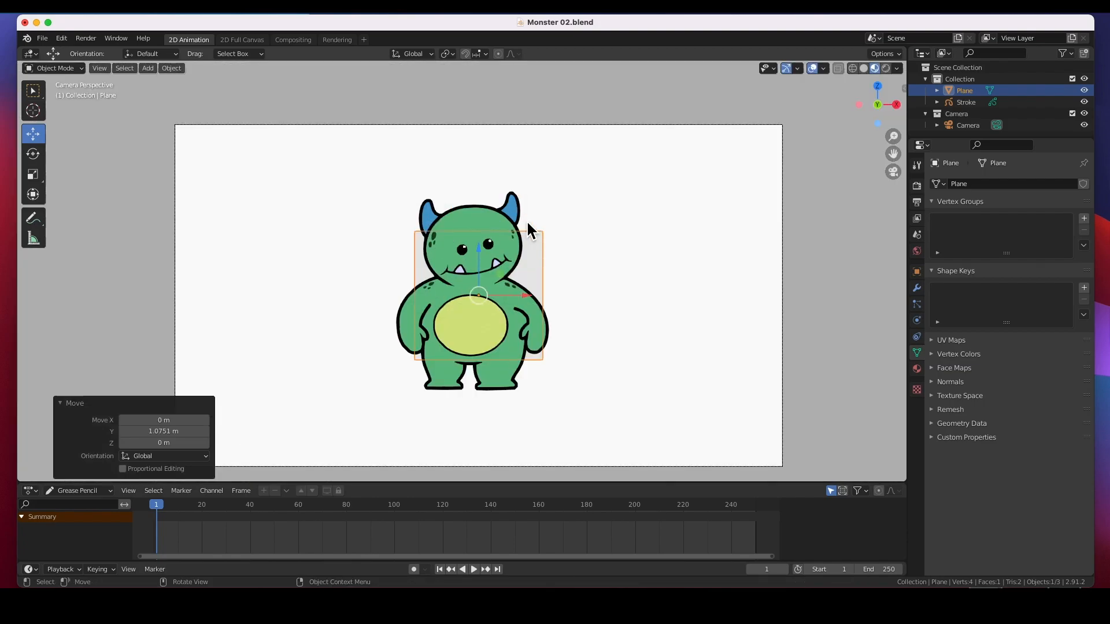
Scale the plane along X and by about 2.66 along Z so that it fills the camera frame
{"action": "left_click", "coordinate": [33, 174]}
{"action": "left_click_drag", "start_coordinate": [528, 296], "coordinate": [748, 305]}
{"action": "left_click_drag", "start_coordinate": [481, 251], "coordinate": [502, 167]}
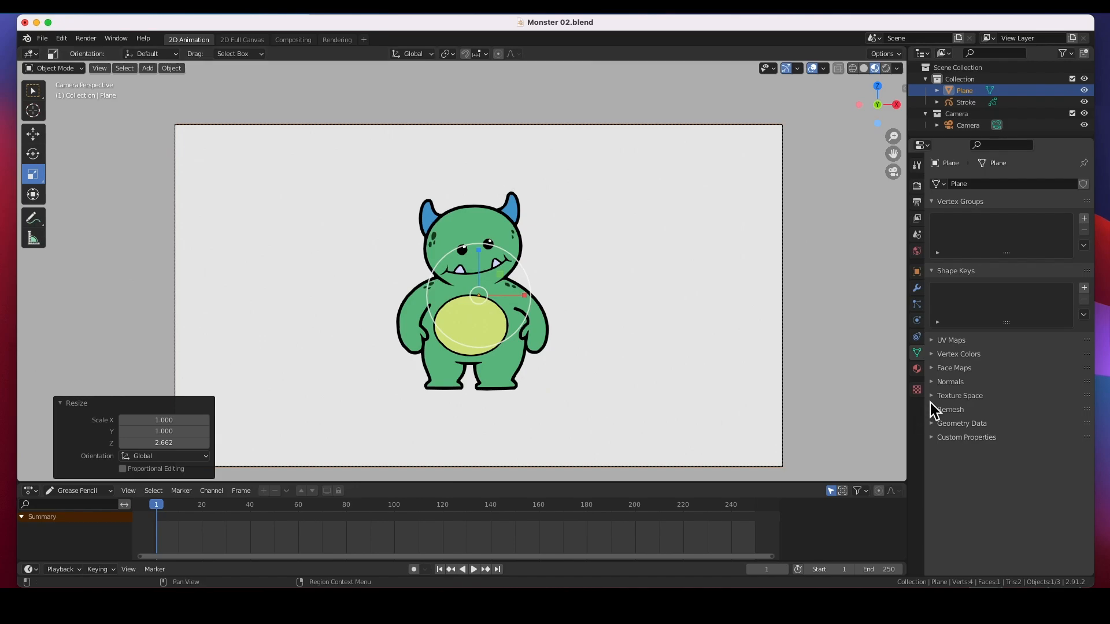
Create a new material named Plane for the background plane, give it a light purple base color and deselect the plane
{"action": "left_click", "coordinate": [917, 369]}
{"action": "left_click", "coordinate": [1015, 235]}
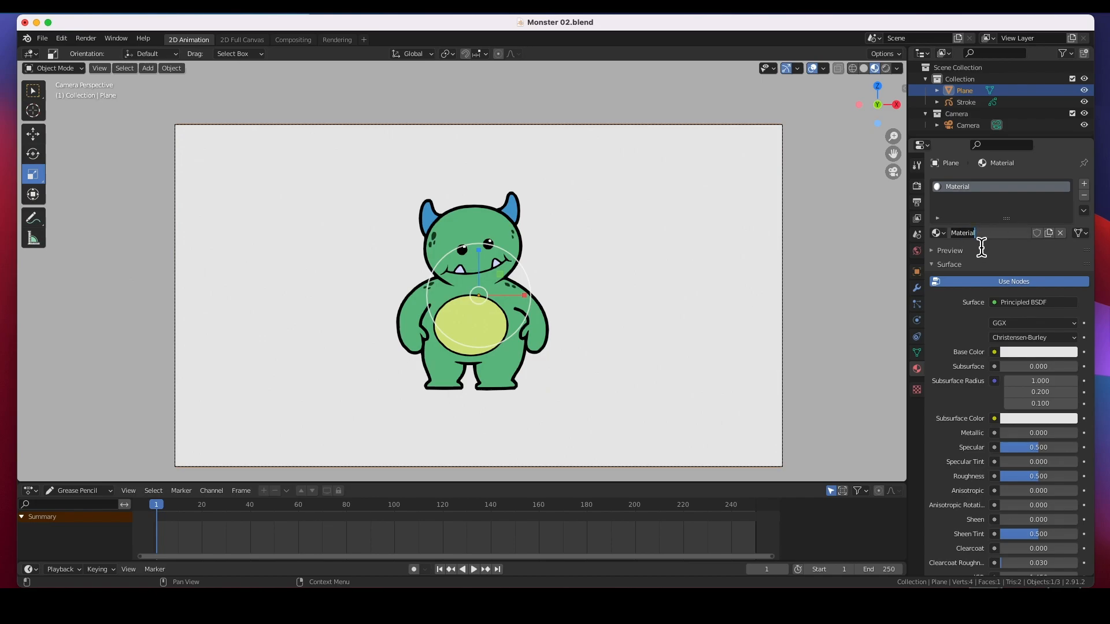
{"action": "type", "text": "Plane"}
{"action": "key", "text": "Return"}
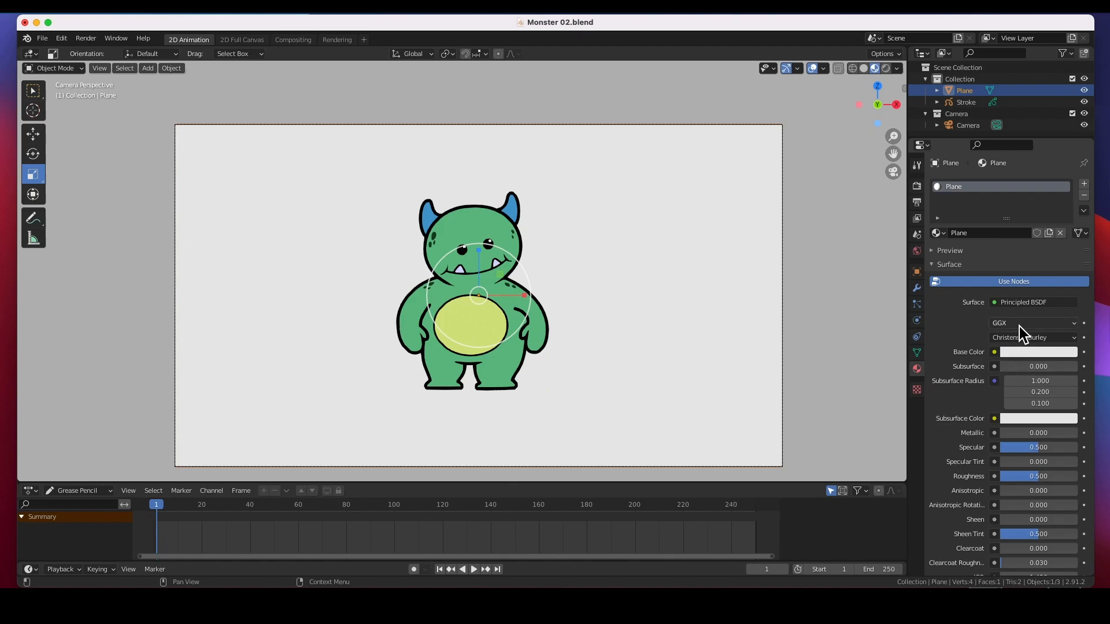
{"action": "left_click", "coordinate": [1030, 353]}
{"action": "left_click_drag", "start_coordinate": [1035, 242], "coordinate": [1041, 237]}
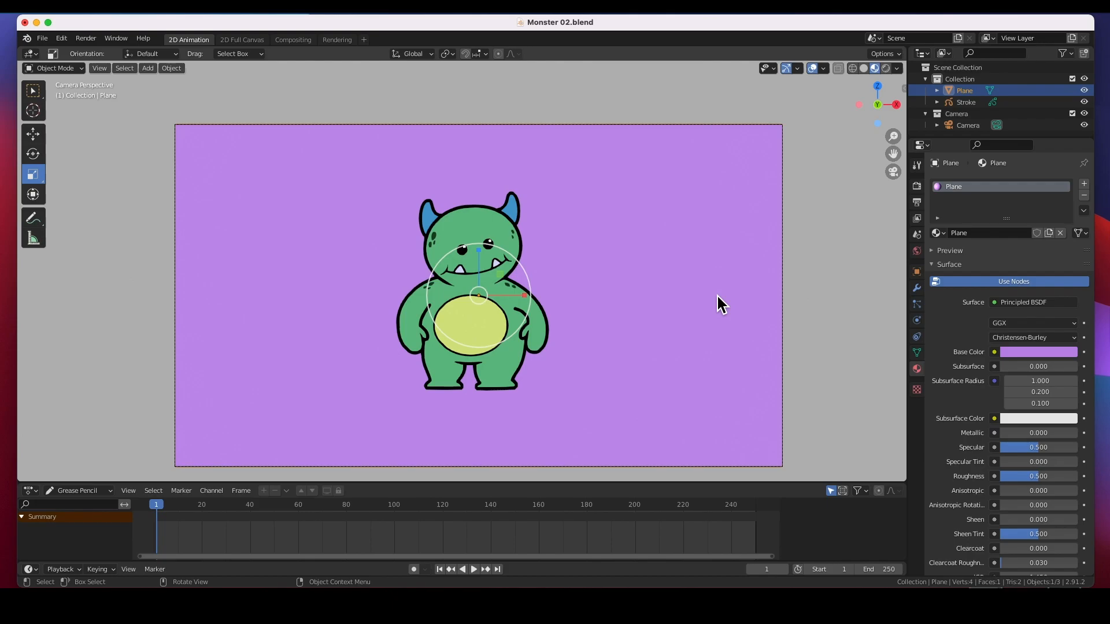
{"action": "left_click", "coordinate": [817, 291]}
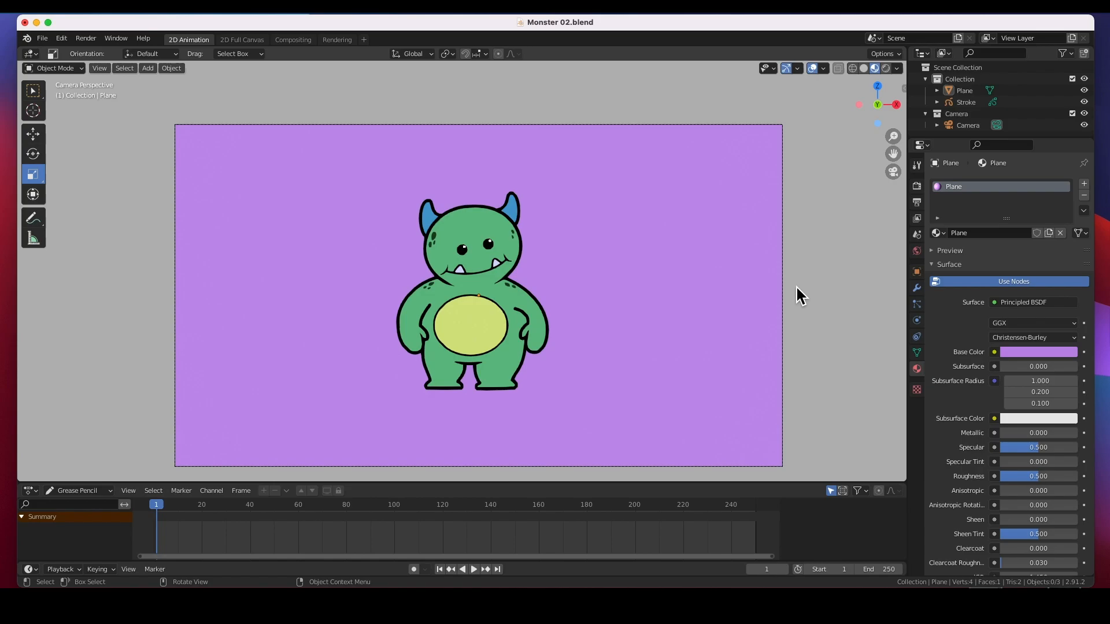
Add a point light to the scene
{"action": "left_click", "coordinate": [149, 68]}
{"action": "left_click", "coordinate": [148, 68]}
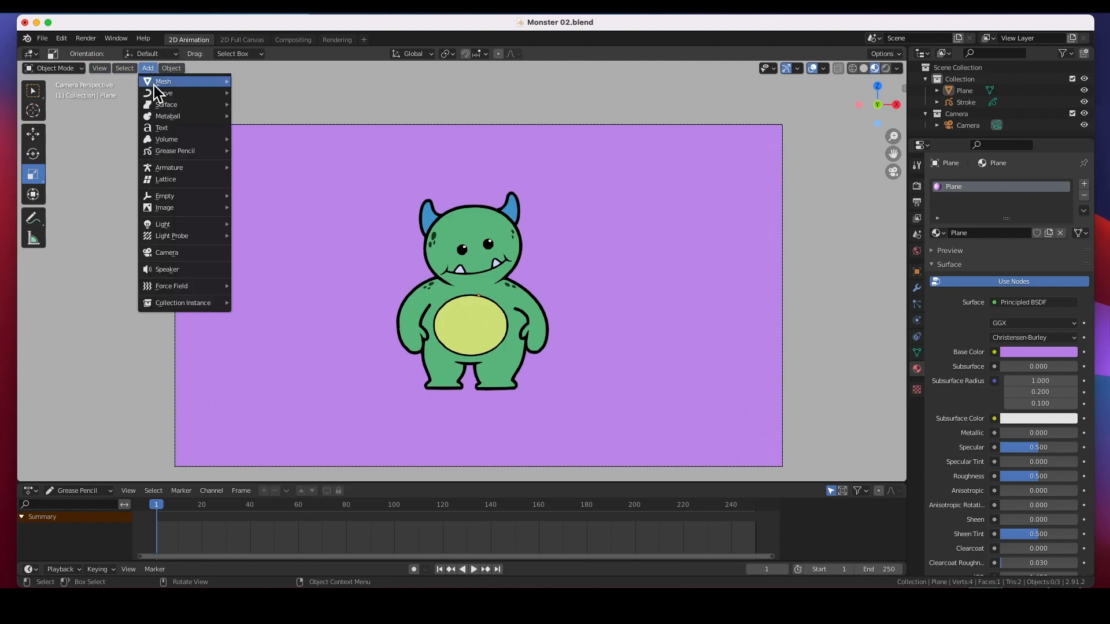
{"action": "mouse_move", "coordinate": [173, 225]}
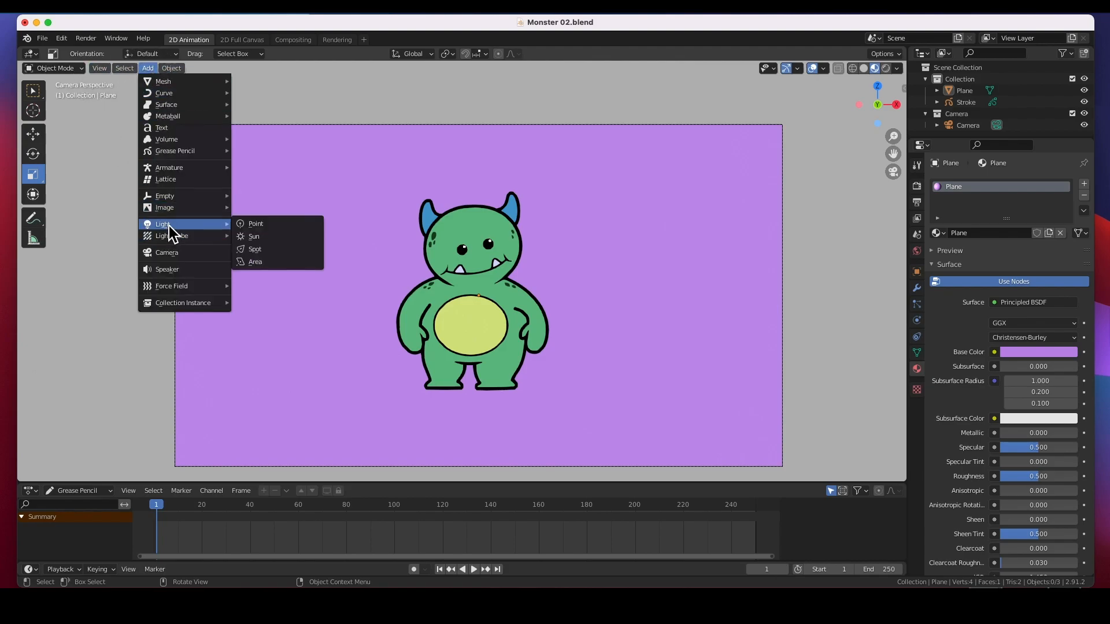
{"action": "left_click", "coordinate": [259, 226]}
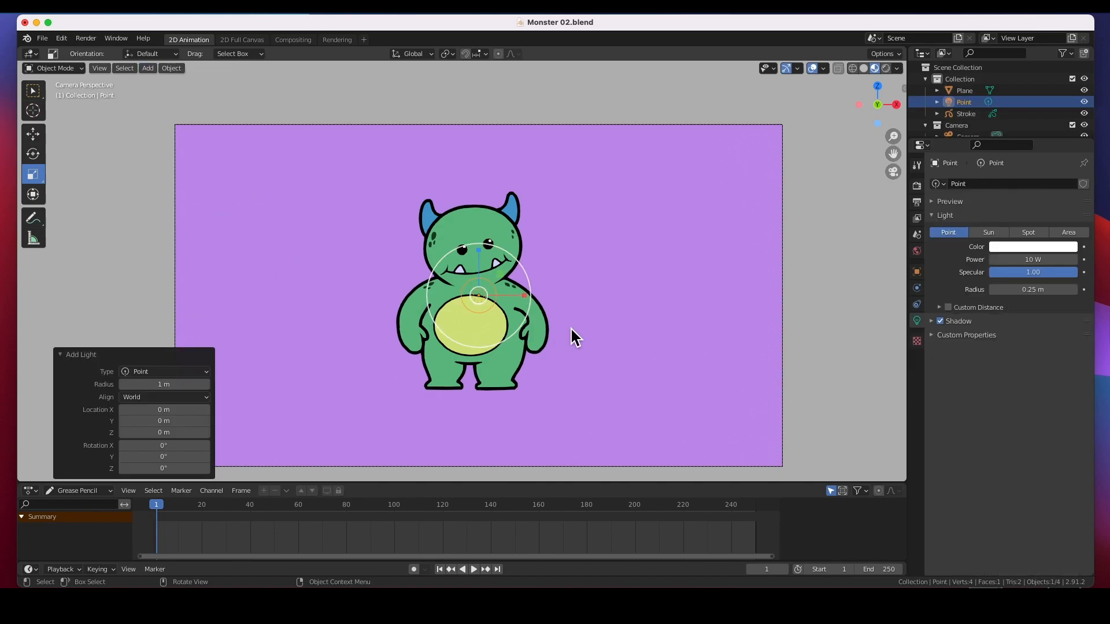
Move the point light about 0.65 m along Y, between the monster and the plane, and return to the camera view
{"action": "middle_click_drag", "start_coordinate": [719, 291], "coordinate": [596, 312]}
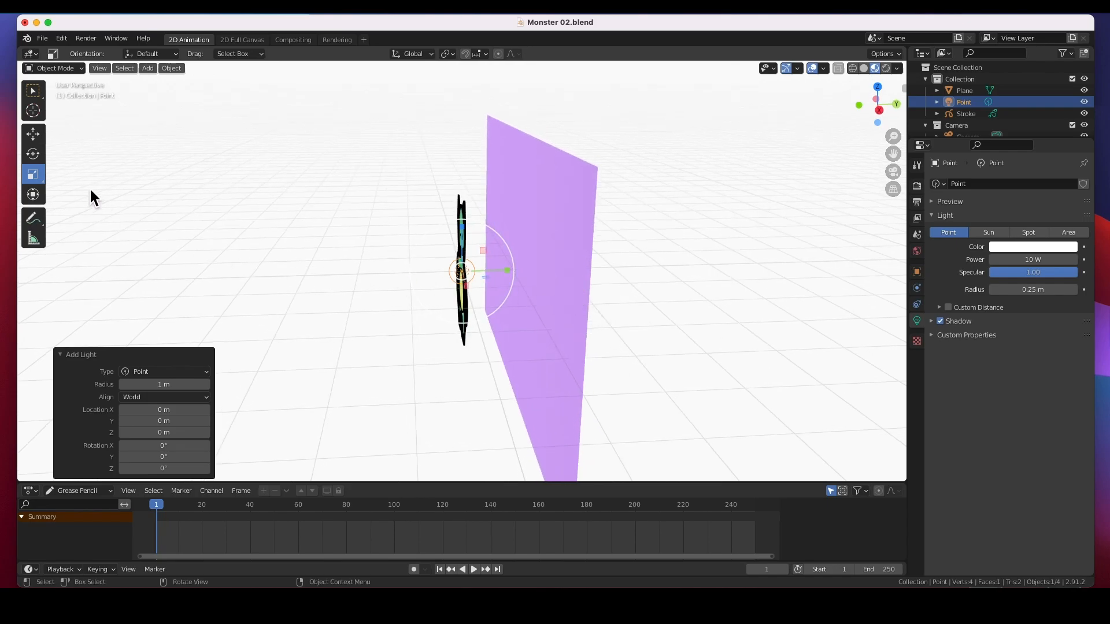
{"action": "left_click", "coordinate": [41, 137]}
{"action": "left_click_drag", "start_coordinate": [509, 271], "coordinate": [559, 276]}
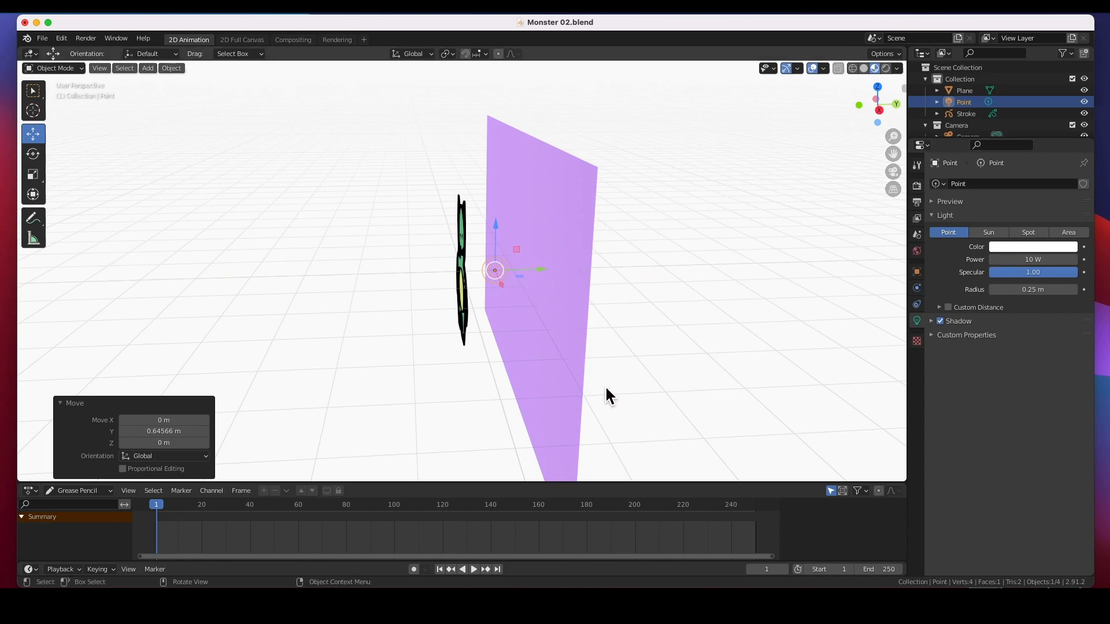
{"action": "key", "text": "KP_0"}
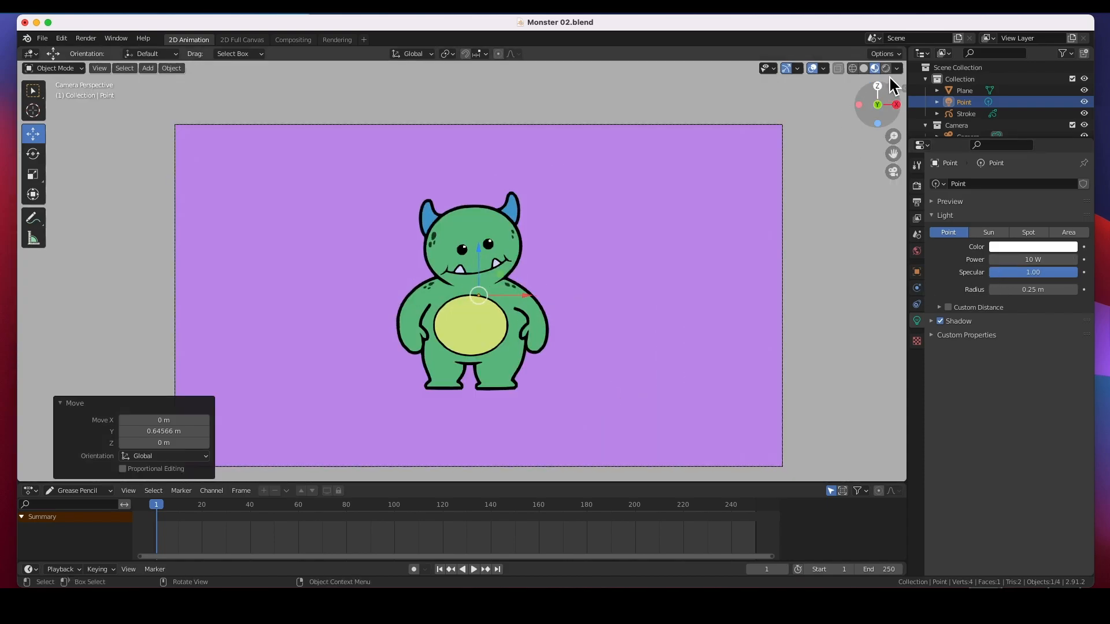
Show the scene in rendered shading and set the power of the point light behind the monster to 500 W
{"action": "left_click", "coordinate": [886, 68]}
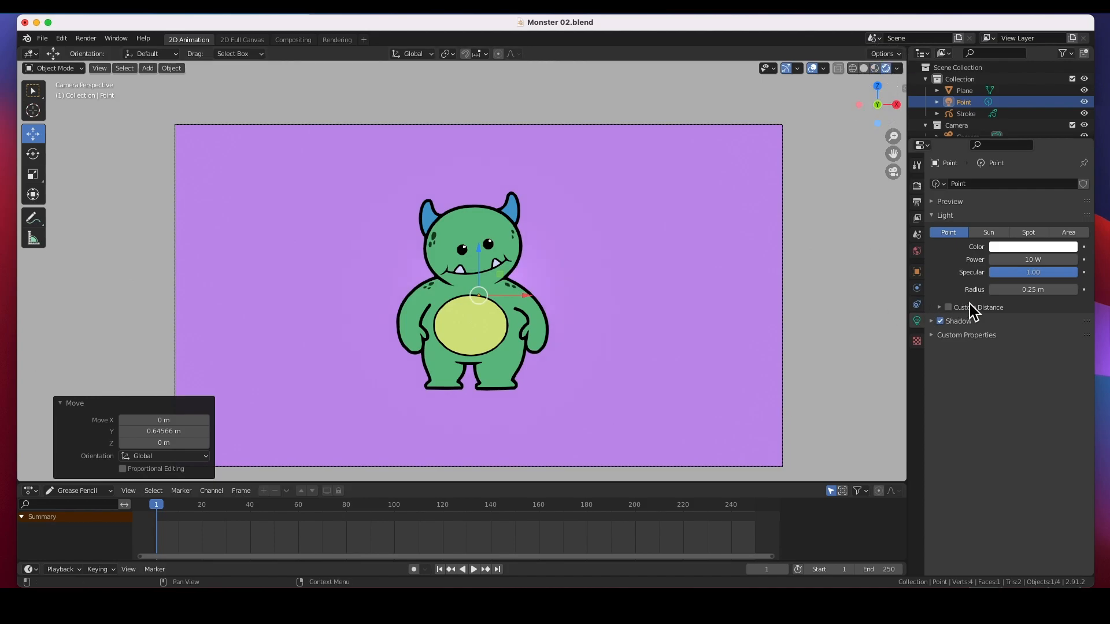
{"action": "left_click", "coordinate": [1022, 249]}
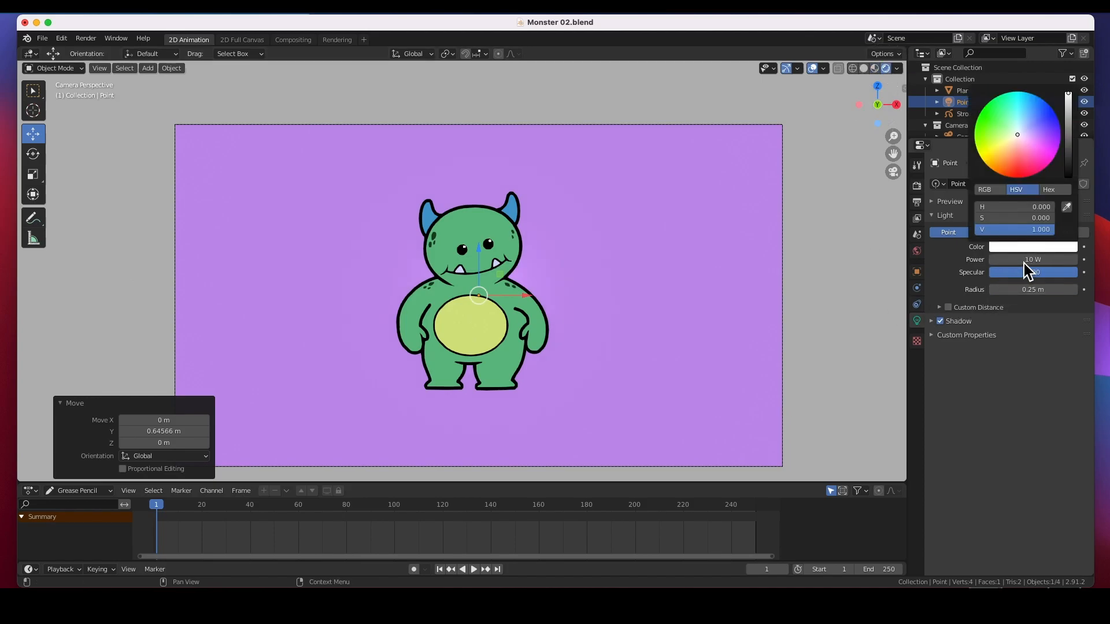
{"action": "left_click_drag", "start_coordinate": [1013, 260], "coordinate": [1108, 261]}
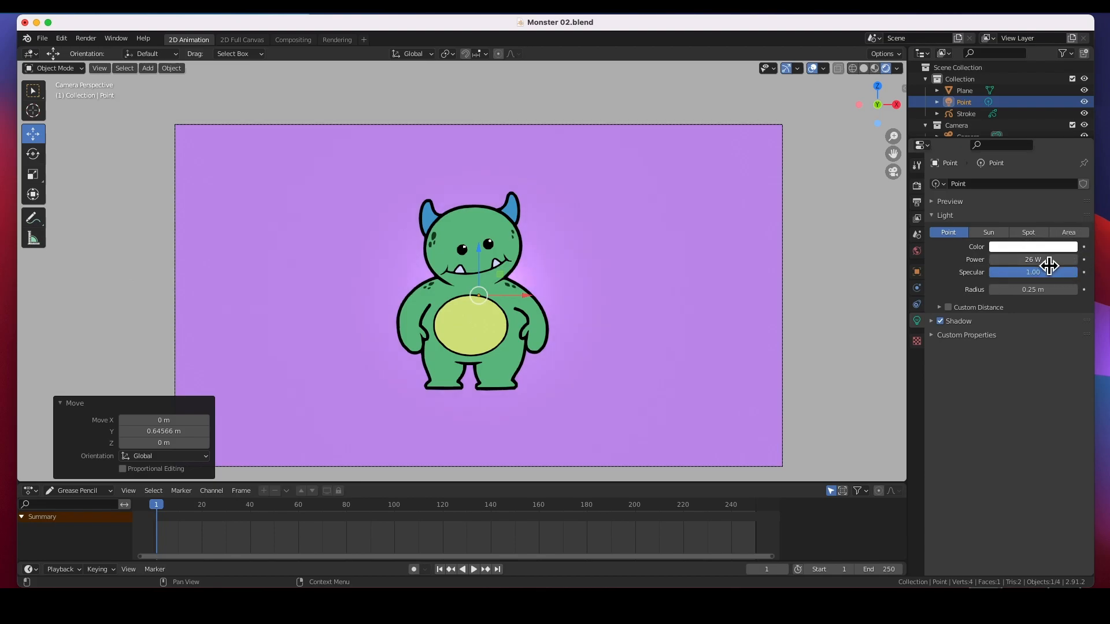
{"action": "left_click_drag", "start_coordinate": [1014, 260], "coordinate": [1069, 260]}
{"action": "left_click", "coordinate": [1029, 261]}
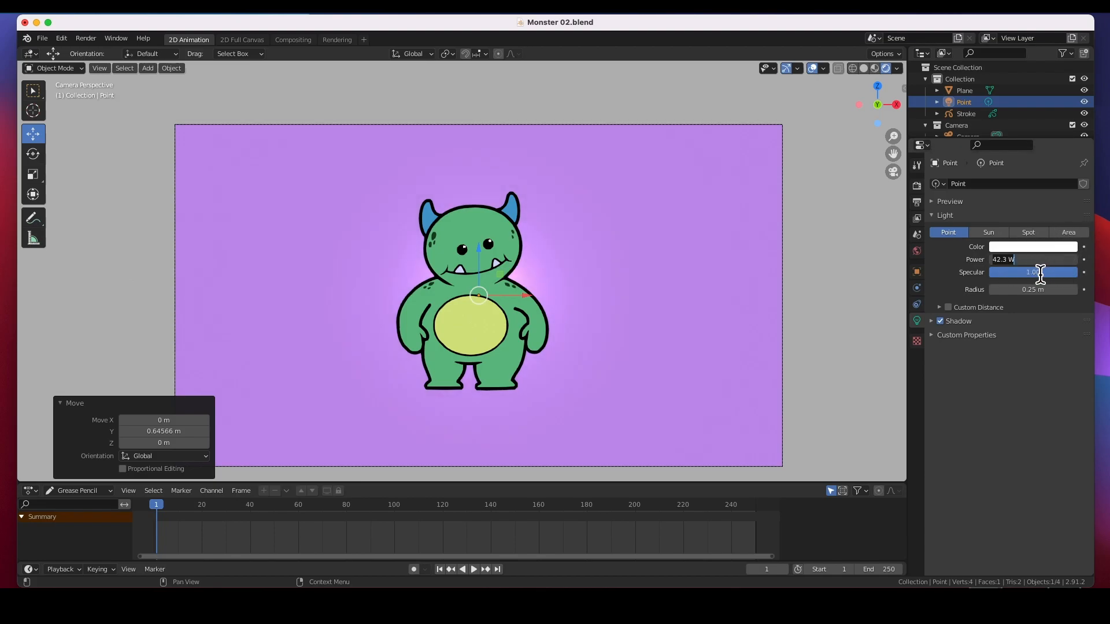
{"action": "type", "text": "500"}
{"action": "key", "text": "Return"}
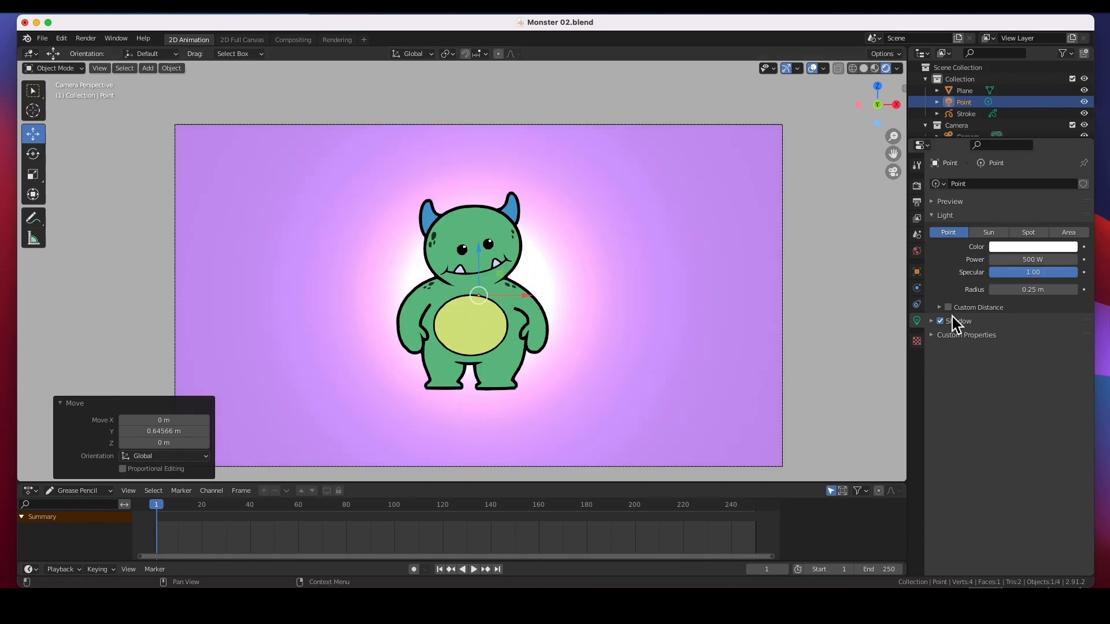
Give the point light behind the monster a pink color with saturation 0.434 and set its power to 250 W
{"action": "left_click", "coordinate": [1037, 249]}
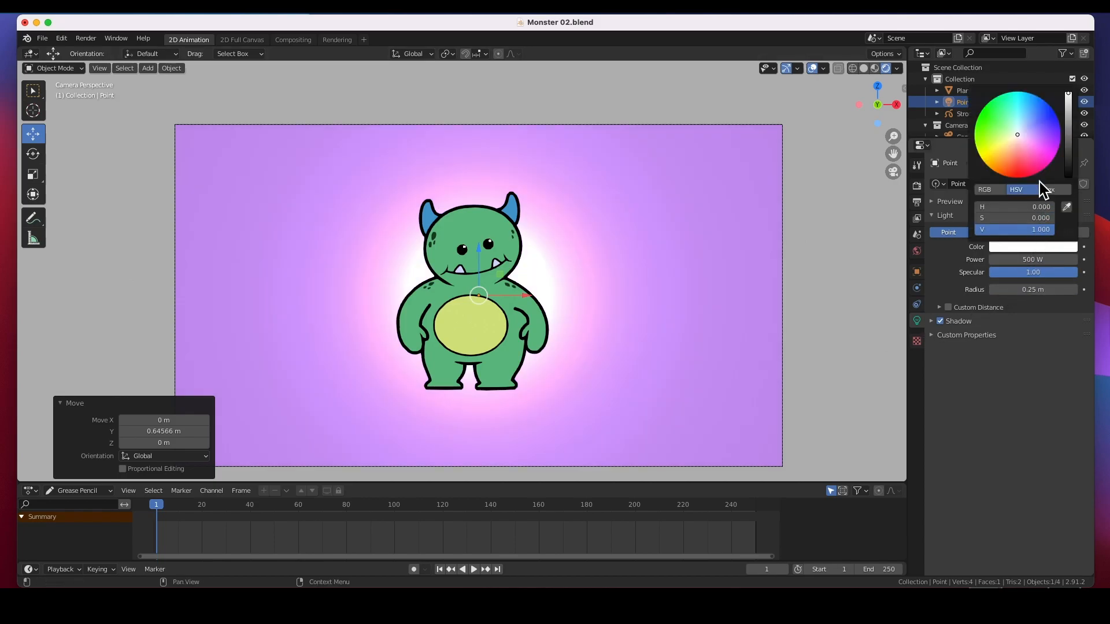
{"action": "mouse_move", "coordinate": [1022, 137]}
{"action": "left_mouse_down"}
{"action": "mouse_move", "coordinate": [1041, 152]}
{"action": "mouse_move", "coordinate": [1010, 157]}
{"action": "mouse_move", "coordinate": [993, 141]}
{"action": "mouse_move", "coordinate": [987, 156]}
{"action": "mouse_move", "coordinate": [1032, 150]}
{"action": "left_mouse_up"}
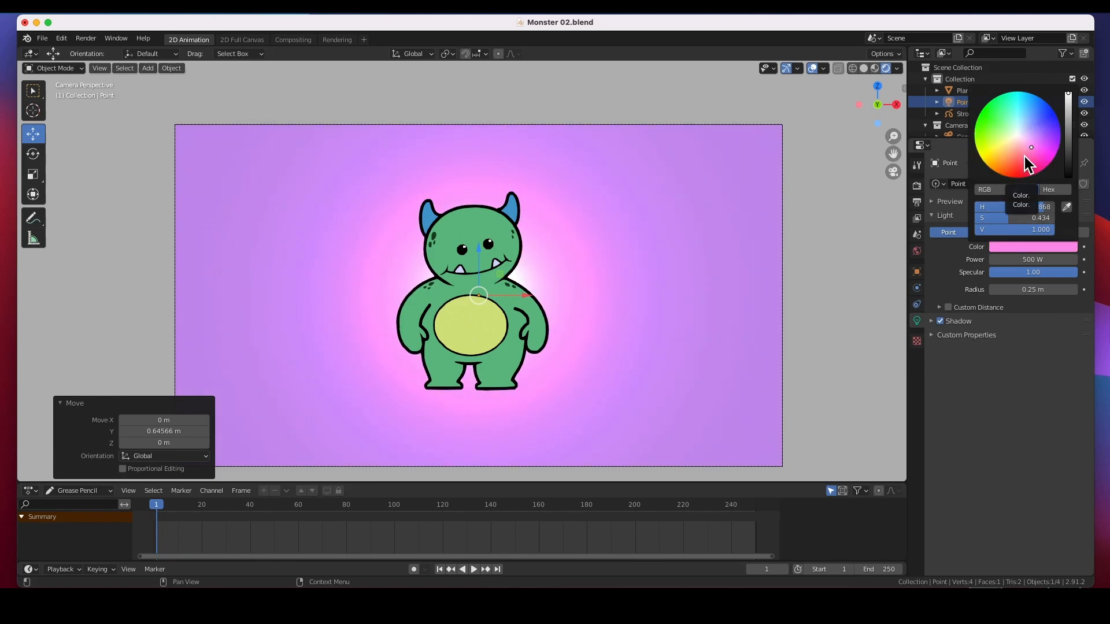
{"action": "left_click", "coordinate": [1040, 260]}
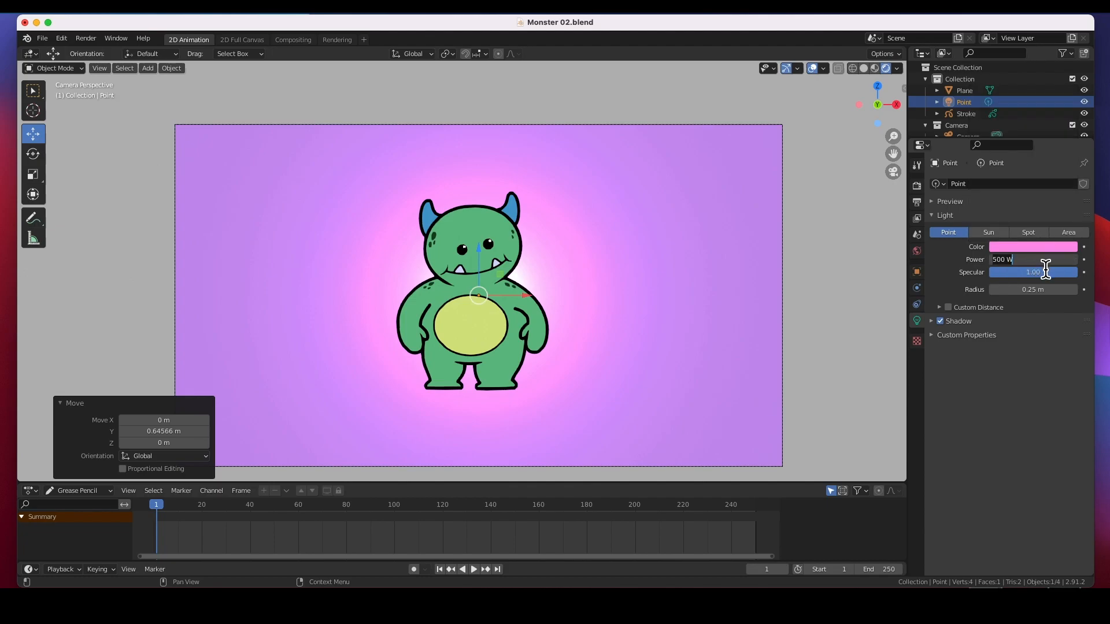
{"action": "type", "text": "250"}
{"action": "key", "text": "Return"}
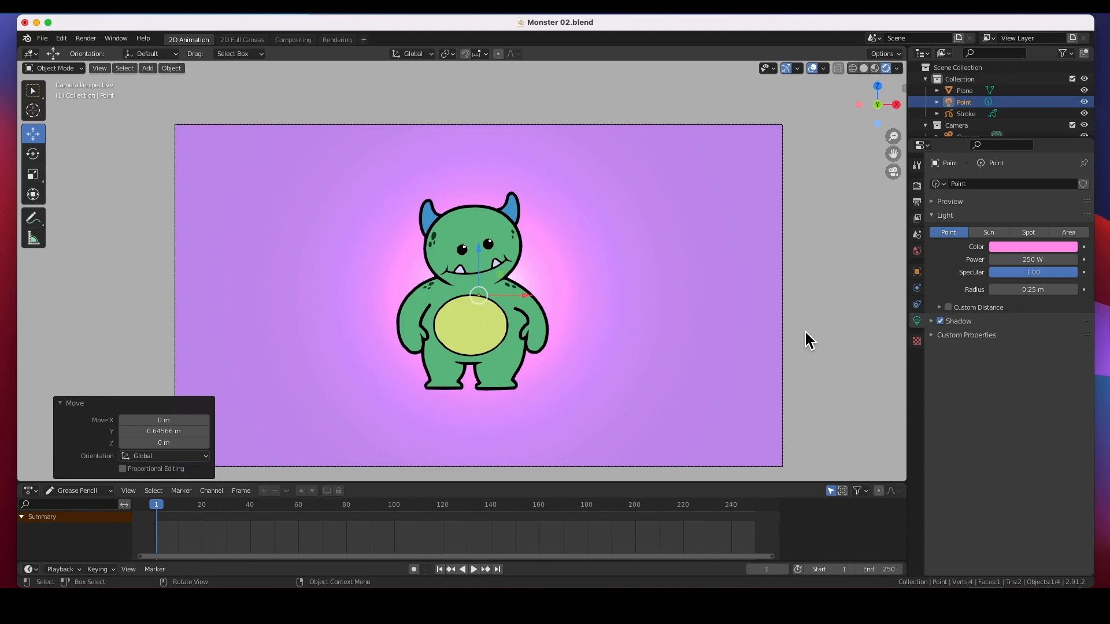
Duplicate the pink point light and place the copy in front of the monster, about -1.28 m along Y
{"action": "middle_click_drag", "start_coordinate": [807, 337], "coordinate": [684, 352]}
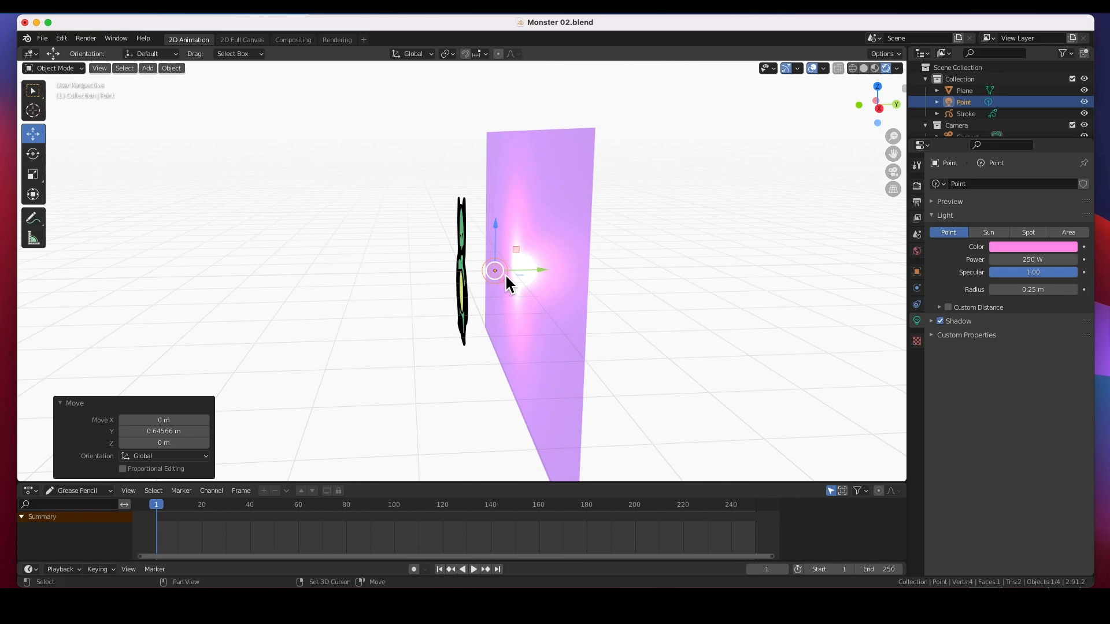
{"action": "key", "text": "shift+d"}
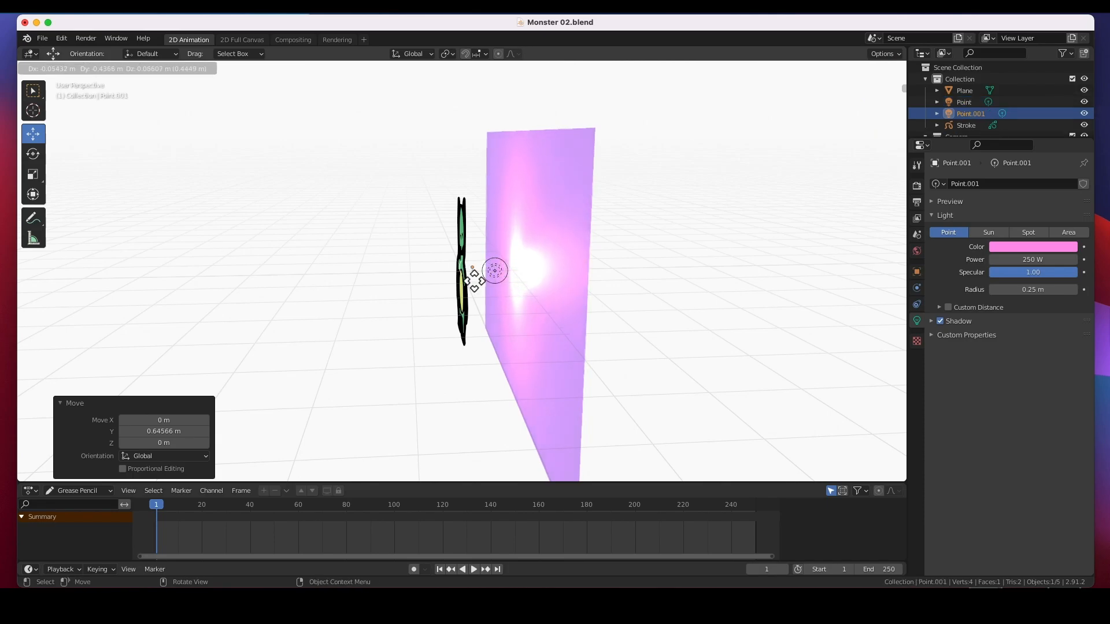
{"action": "left_click", "coordinate": [438, 266]}
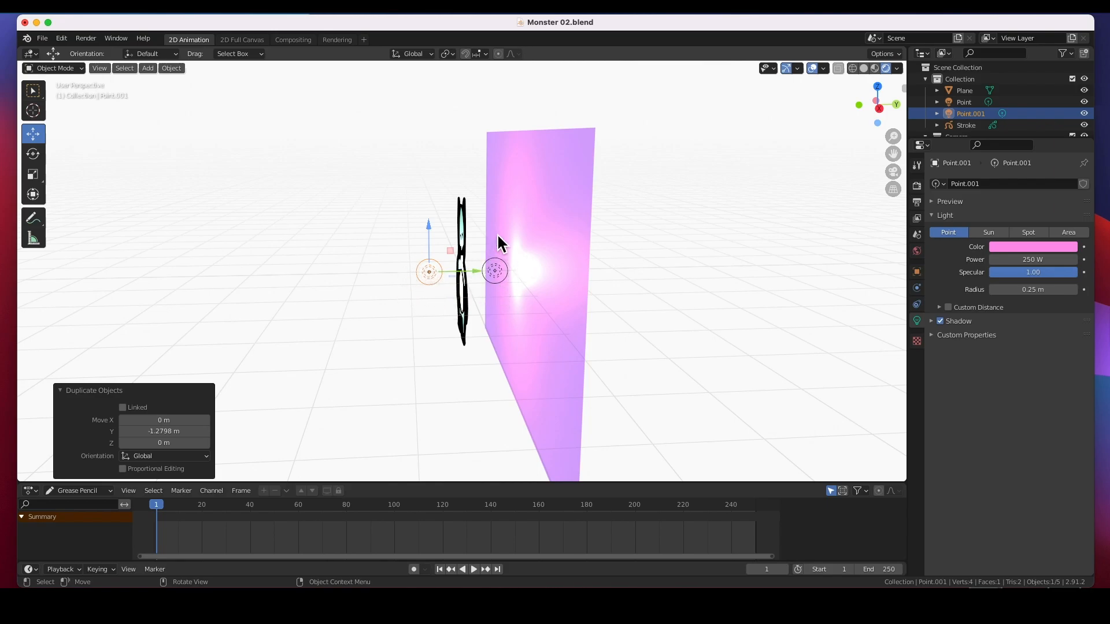
In the camera view, move the front light about -1.02 m along X and 0.95 m along Z, beside the monster's head
{"action": "middle_click_drag", "start_coordinate": [504, 202], "coordinate": [620, 195]}
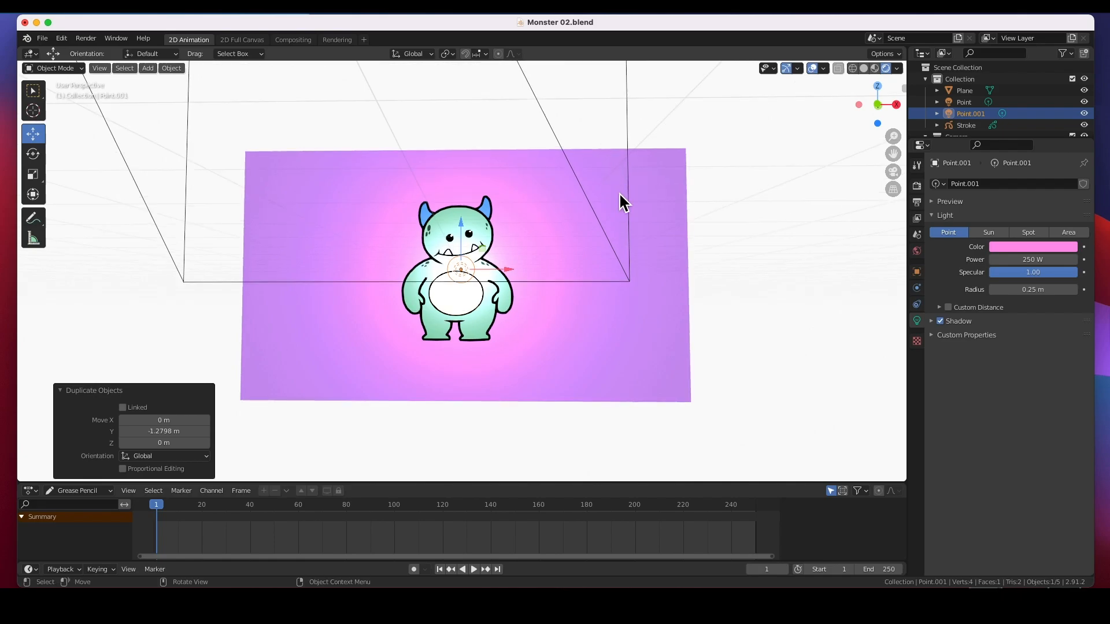
{"action": "key", "text": "KP_0"}
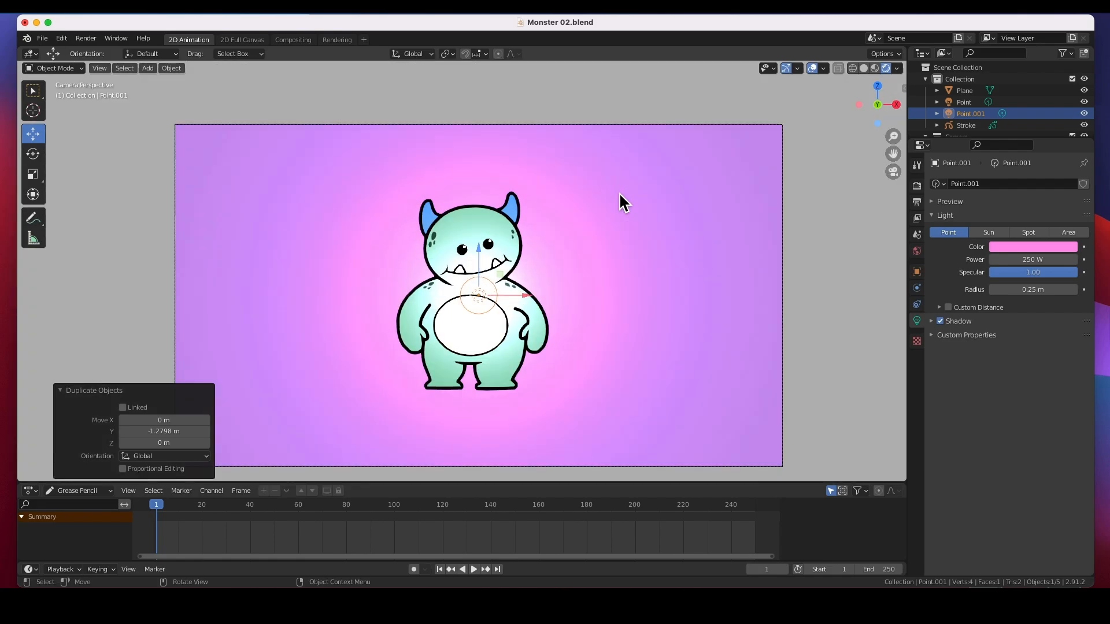
{"action": "left_click_drag", "start_coordinate": [483, 297], "coordinate": [391, 243]}
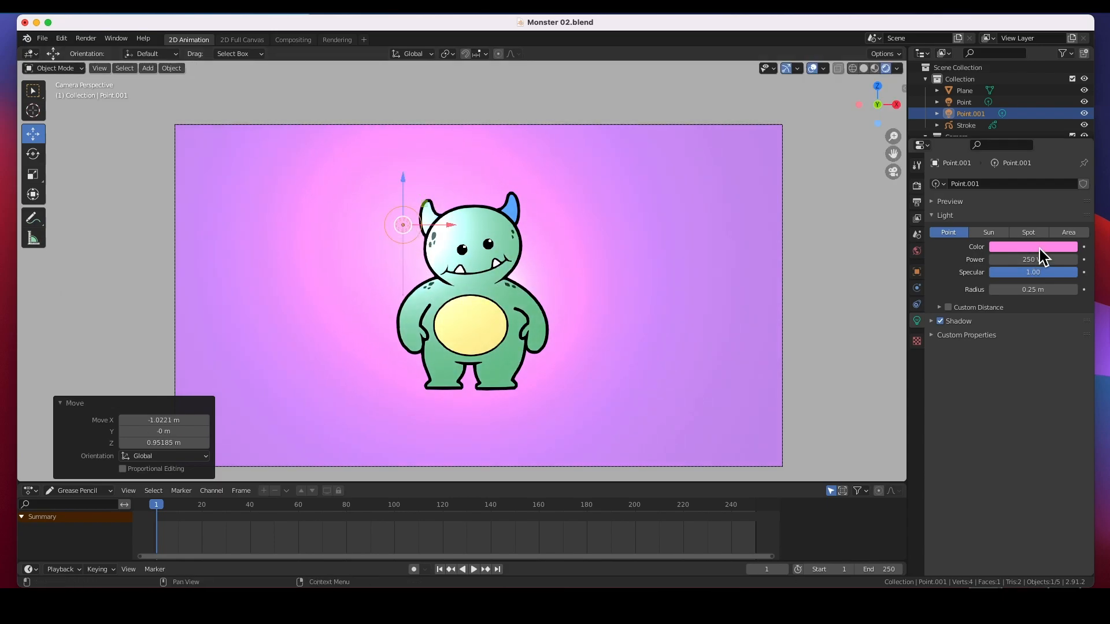
Set the front light's power to 50 W and change its color to yellow
{"action": "left_click", "coordinate": [1051, 263]}
{"action": "left_click_drag", "start_coordinate": [1024, 265], "coordinate": [986, 260]}
{"action": "type", "text": "50"}
{"action": "key", "text": "Return"}
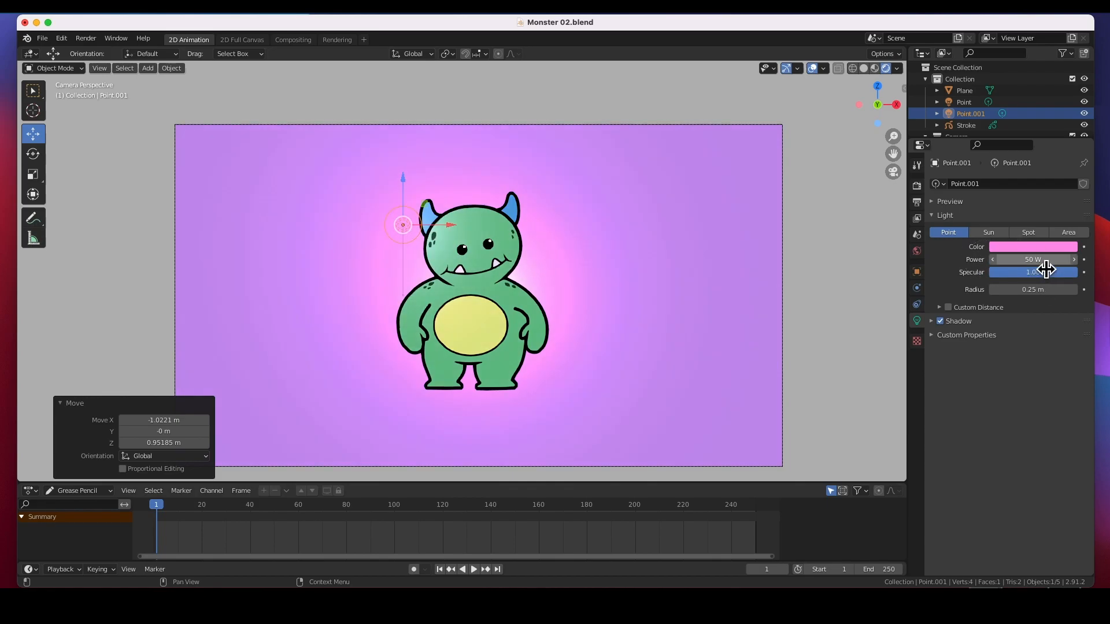
{"action": "left_click", "coordinate": [1049, 248]}
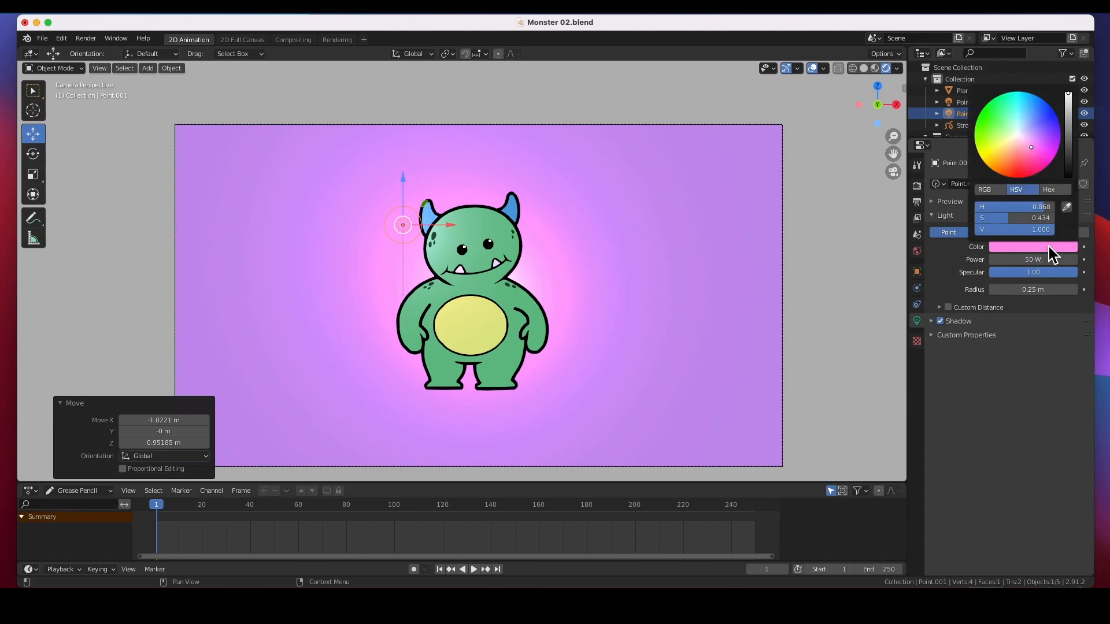
{"action": "left_click", "coordinate": [985, 157]}
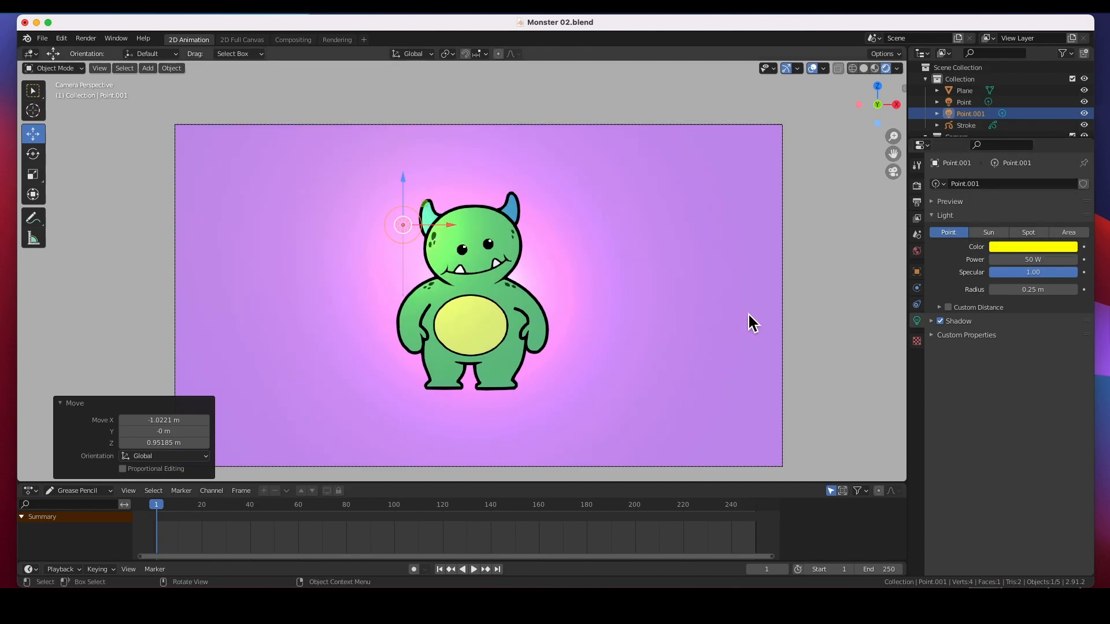
Toggle the front light's visibility to compare its effect, leave it visible and set its power to 30 W
{"action": "left_click", "coordinate": [1086, 114]}
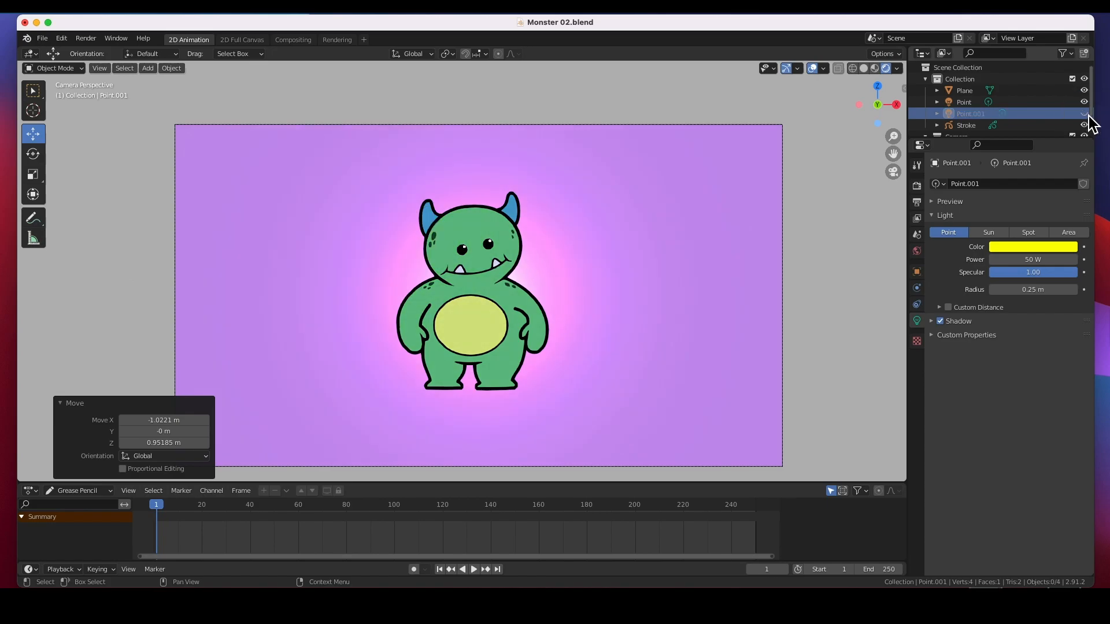
{"action": "left_click", "coordinate": [1086, 114]}
{"action": "left_click", "coordinate": [1085, 114]}
{"action": "left_click", "coordinate": [1086, 114]}
{"action": "left_click", "coordinate": [1038, 261]}
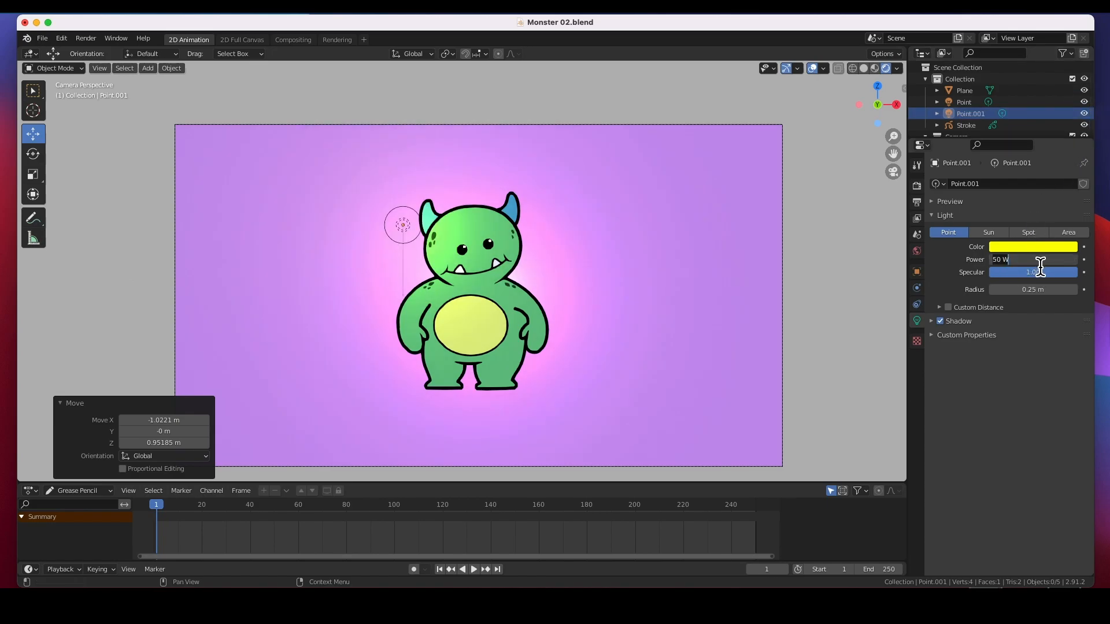
{"action": "type", "text": "30"}
{"action": "key", "text": "Return"}
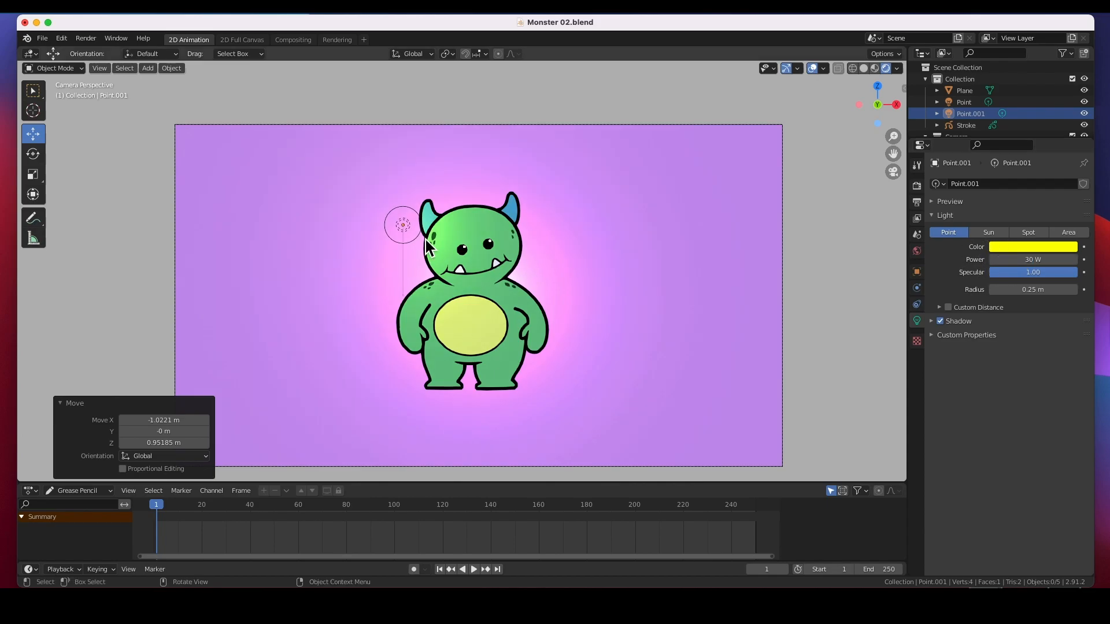
Move the yellow light about 0.16 m along X and 0.02 m along Z, closer to the monster's horn
{"action": "left_click", "coordinate": [408, 228]}
{"action": "left_click", "coordinate": [408, 229]}
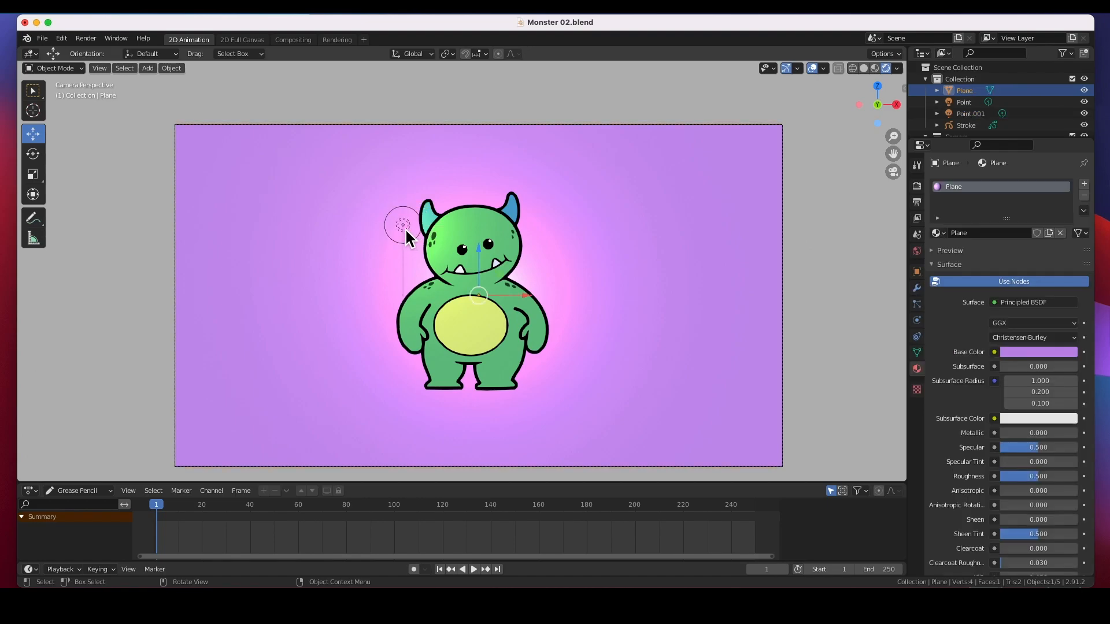
{"action": "left_click", "coordinate": [407, 228]}
{"action": "left_click_drag", "start_coordinate": [404, 228], "coordinate": [415, 231]}
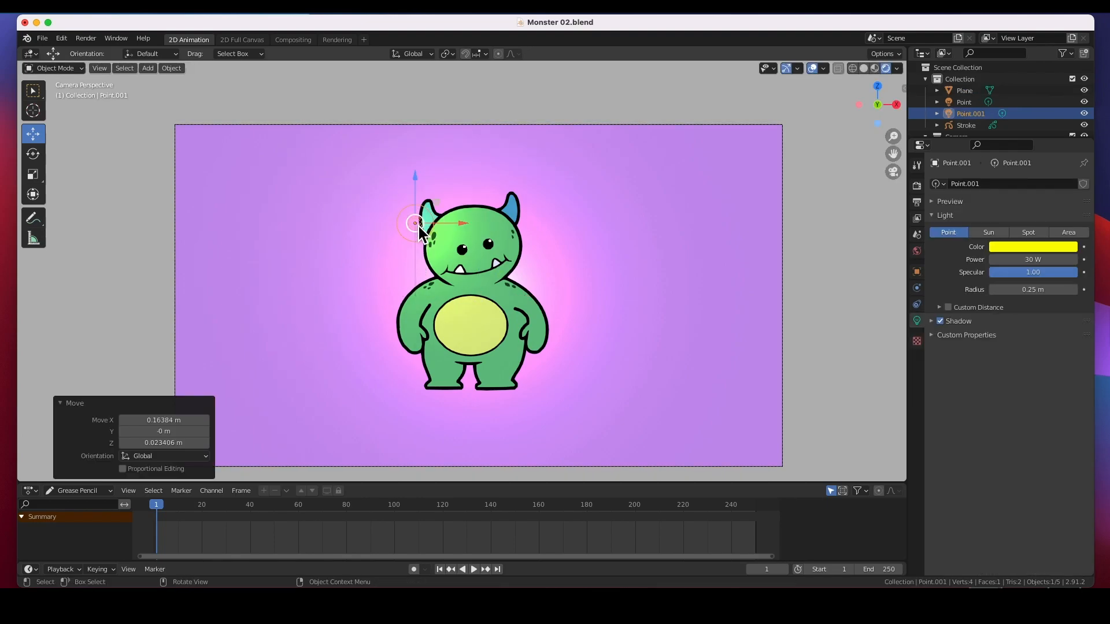
Duplicate the yellow light about -0.35 m along X and -0.77 m along Z, near the monster's shoulder, deselect it and save the file
{"action": "key", "text": "shift+d"}
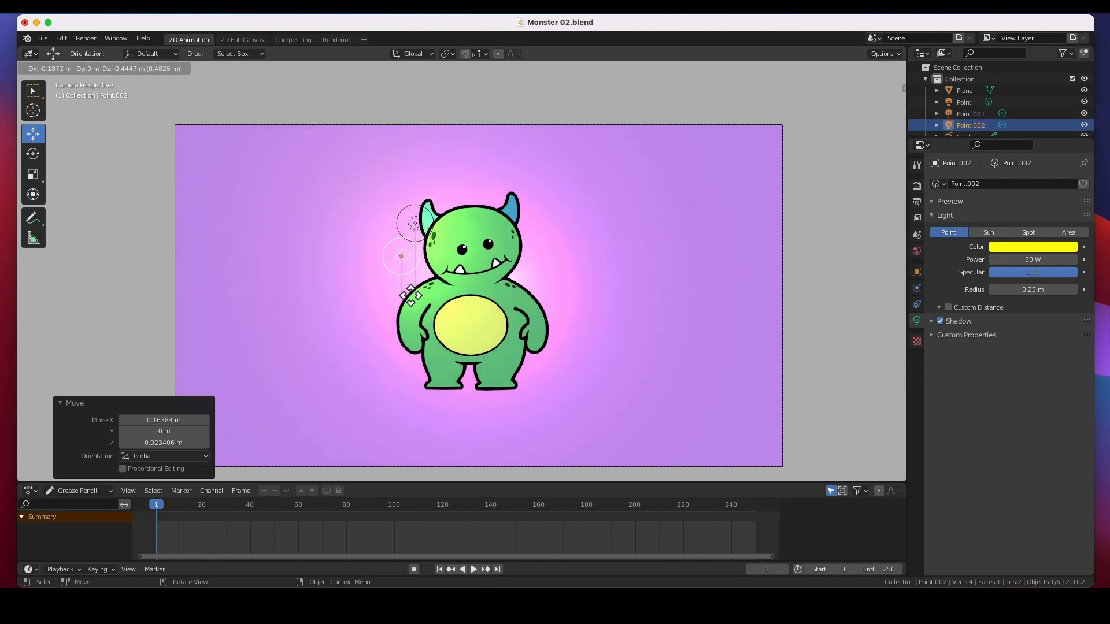
{"action": "left_click", "coordinate": [386, 318]}
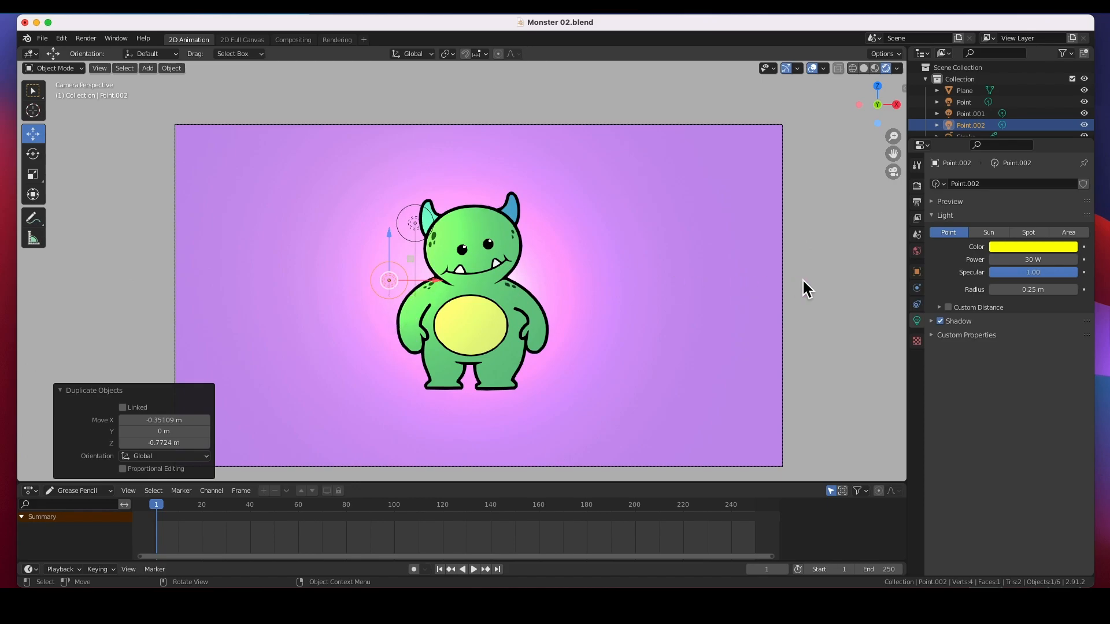
{"action": "left_click", "coordinate": [830, 303]}
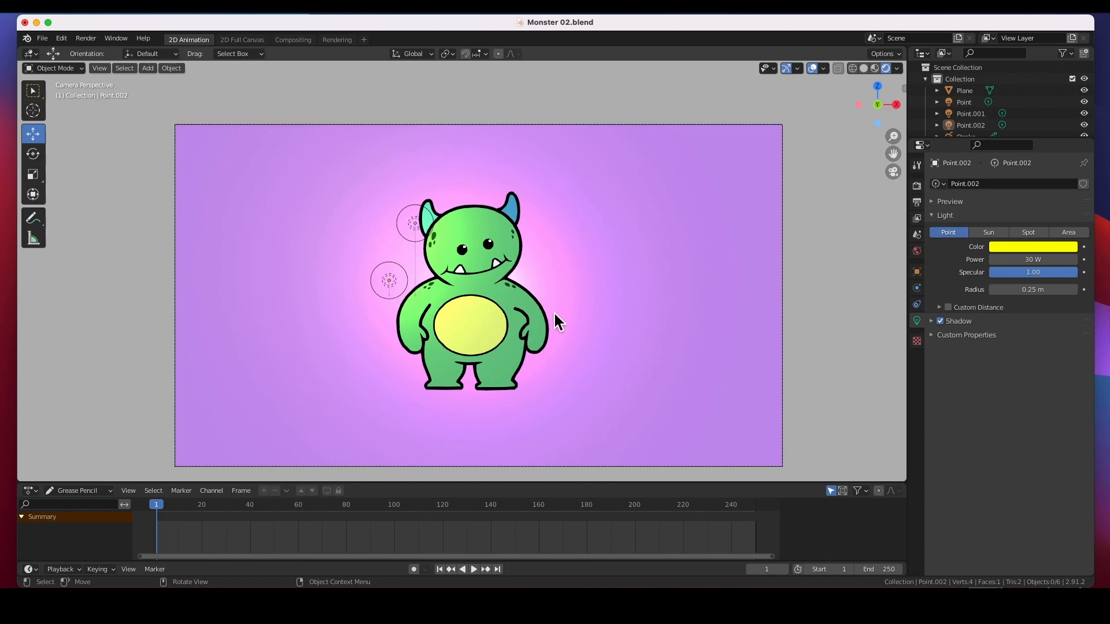
{"action": "middle_click_drag", "start_coordinate": [555, 322], "coordinate": [567, 282], "text": "ctrl"}
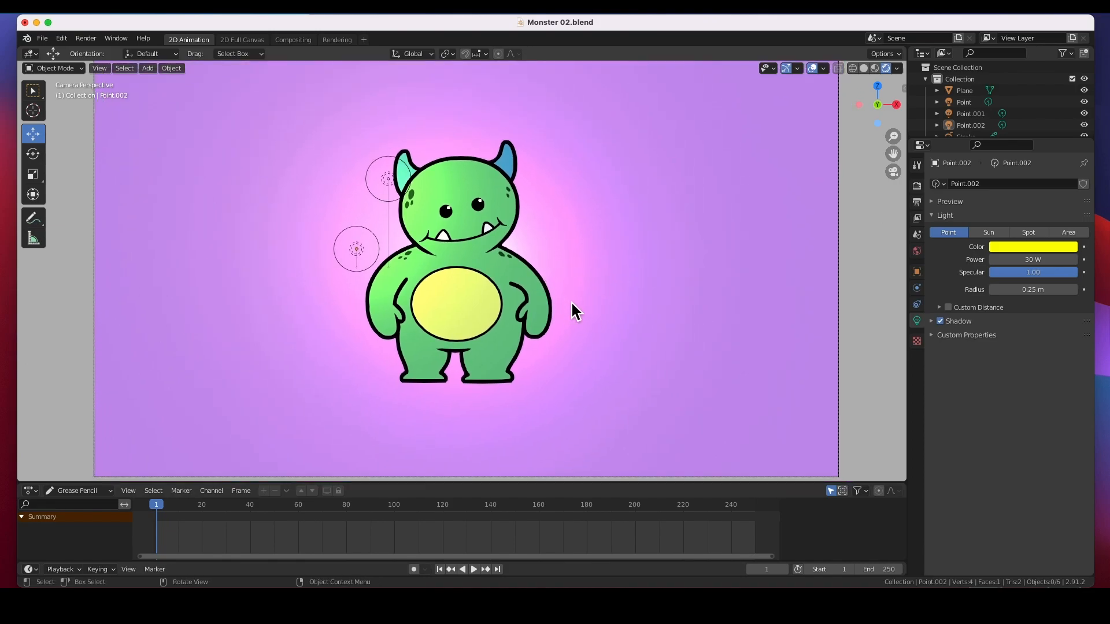
{"action": "key", "text": "super+s"}
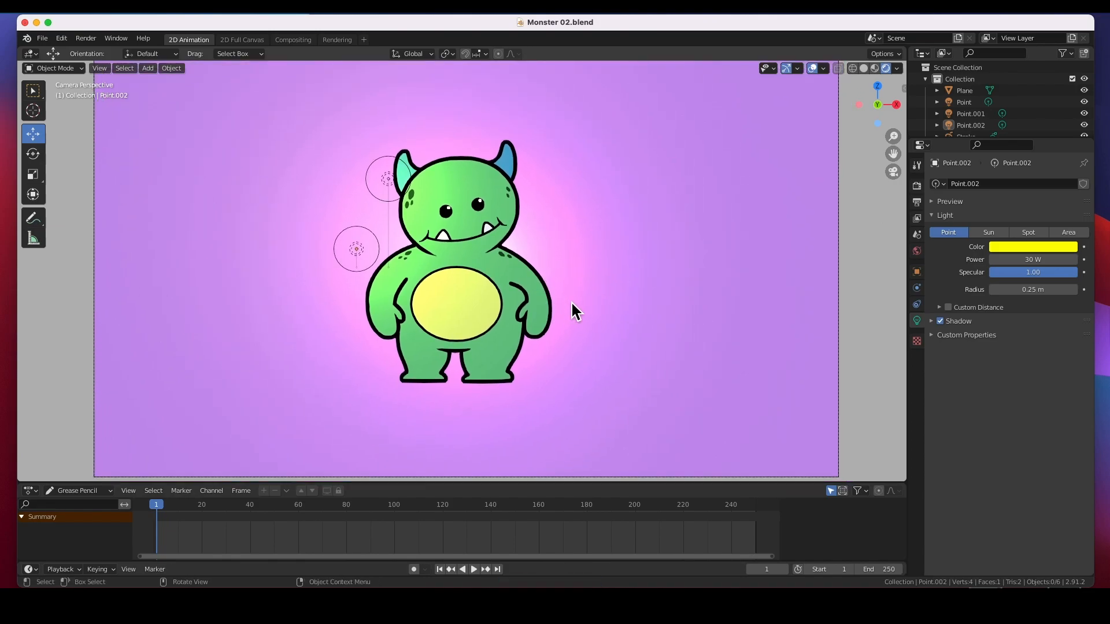